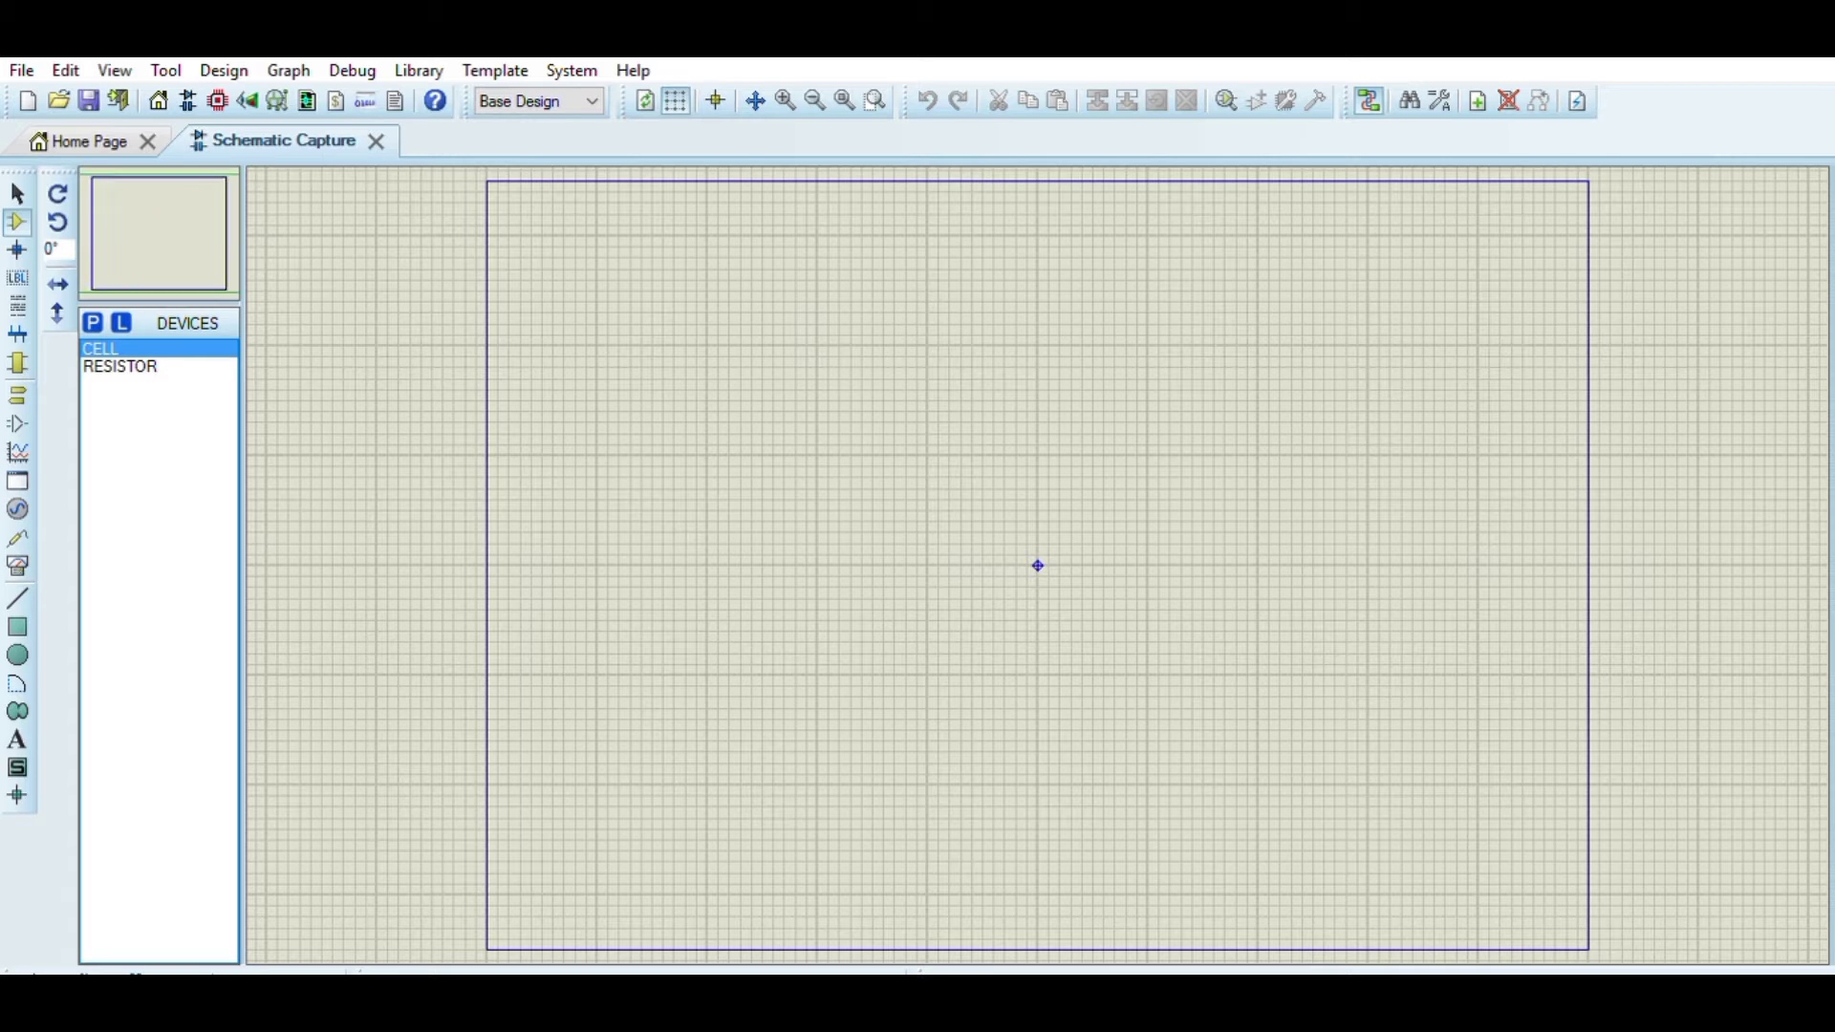
# - Place a cell near the sheet's left edge and three resistors beside it, staggered with R1 and R3 above R2
pyautogui.click(586, 516)
pyautogui.click(120, 367)
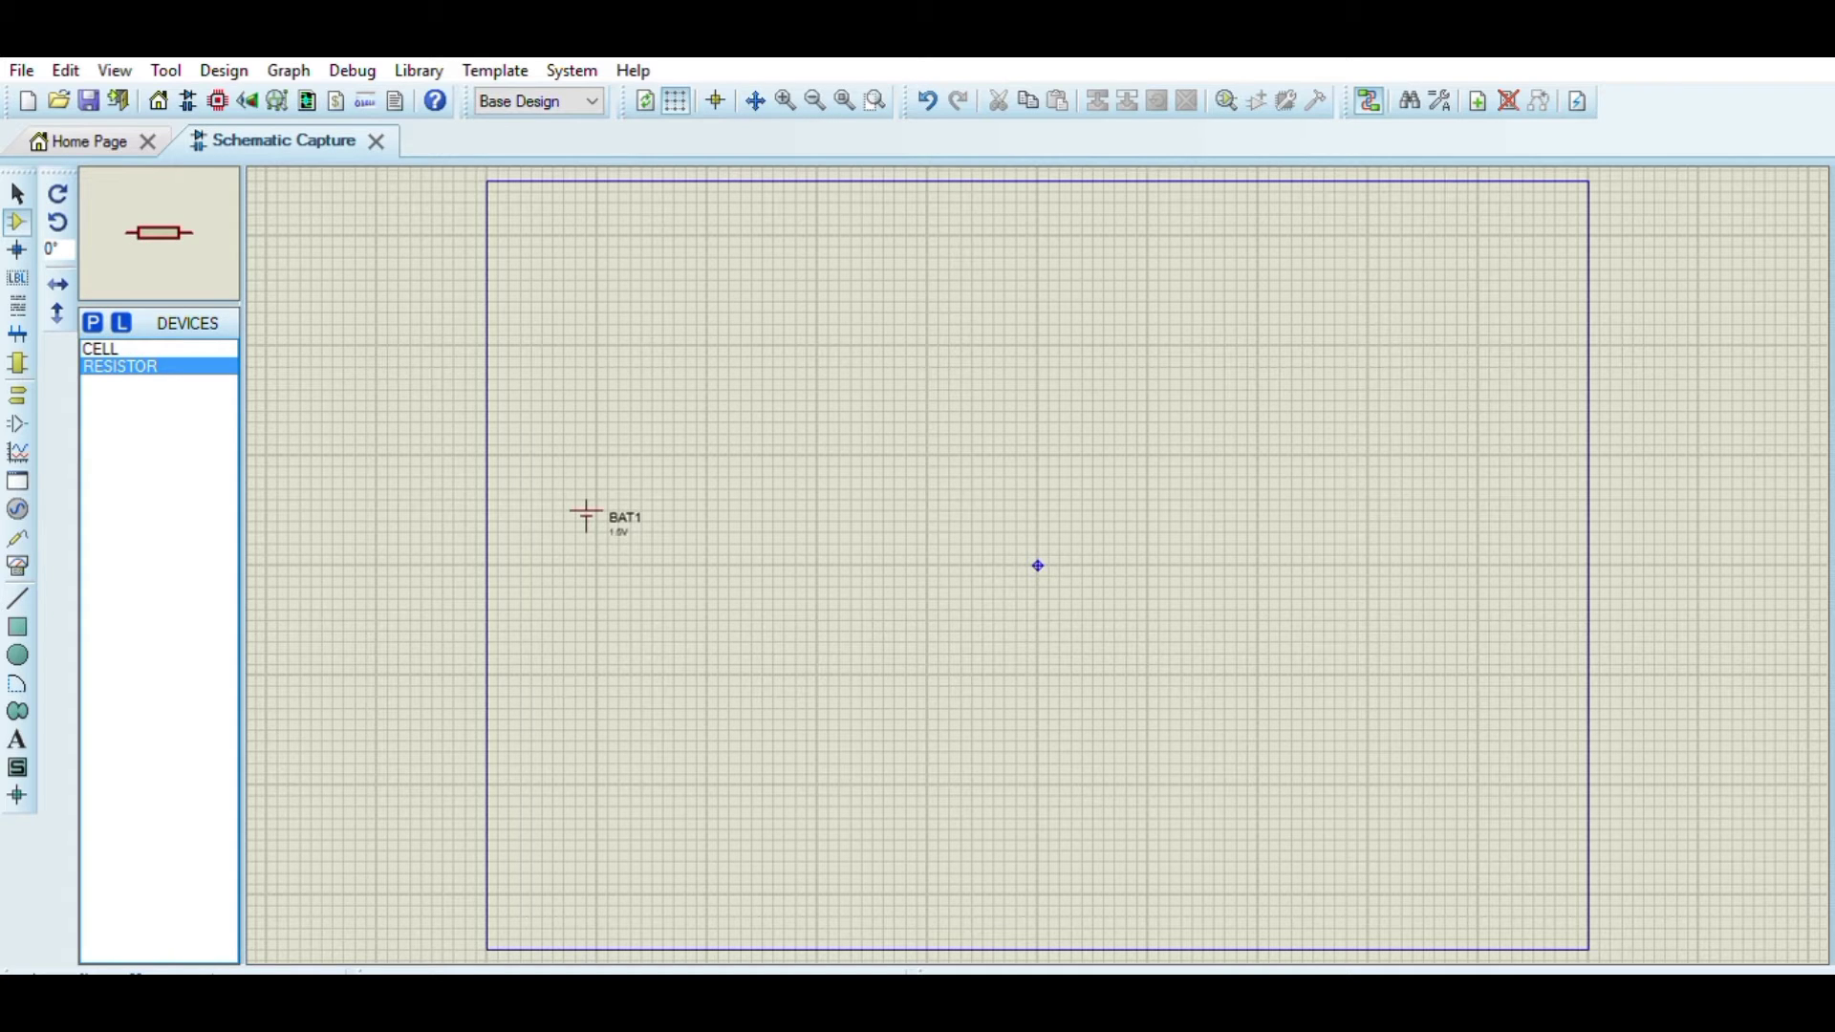
pyautogui.click(747, 422)
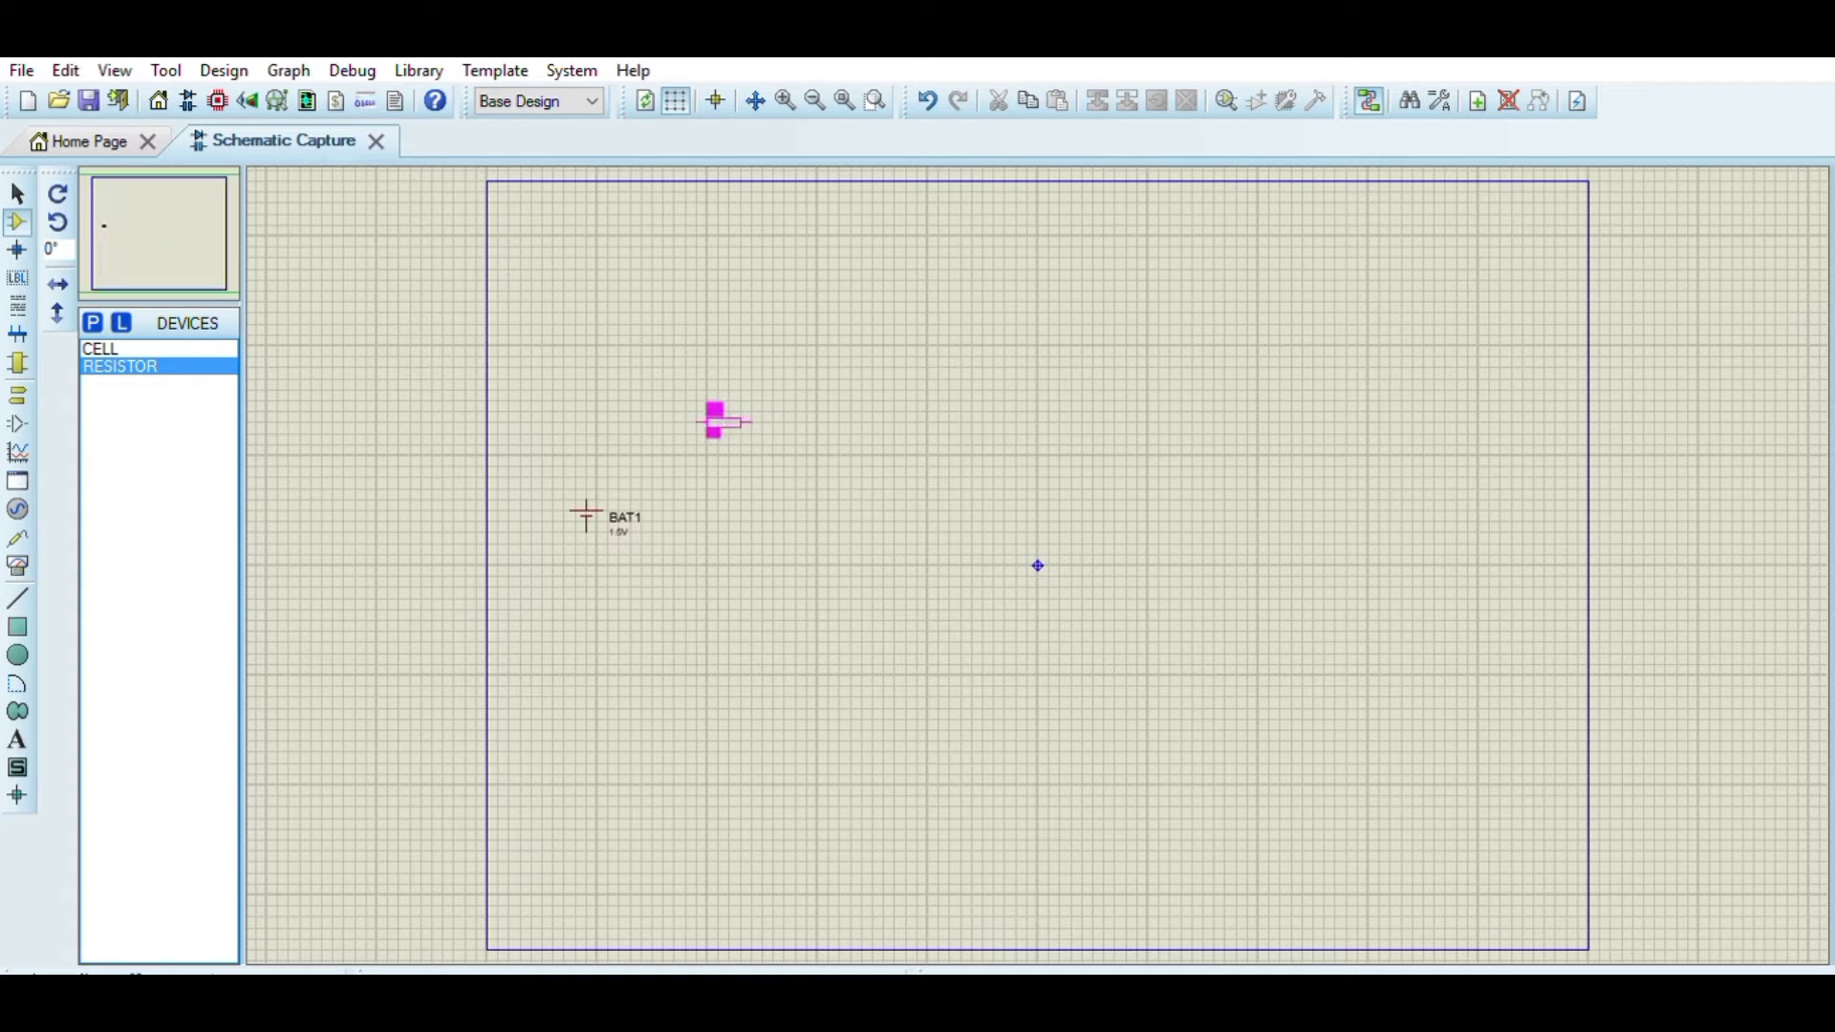
pyautogui.click(717, 422)
pyautogui.click(845, 510)
pyautogui.click(830, 510)
pyautogui.click(950, 408)
pyautogui.click(944, 411)
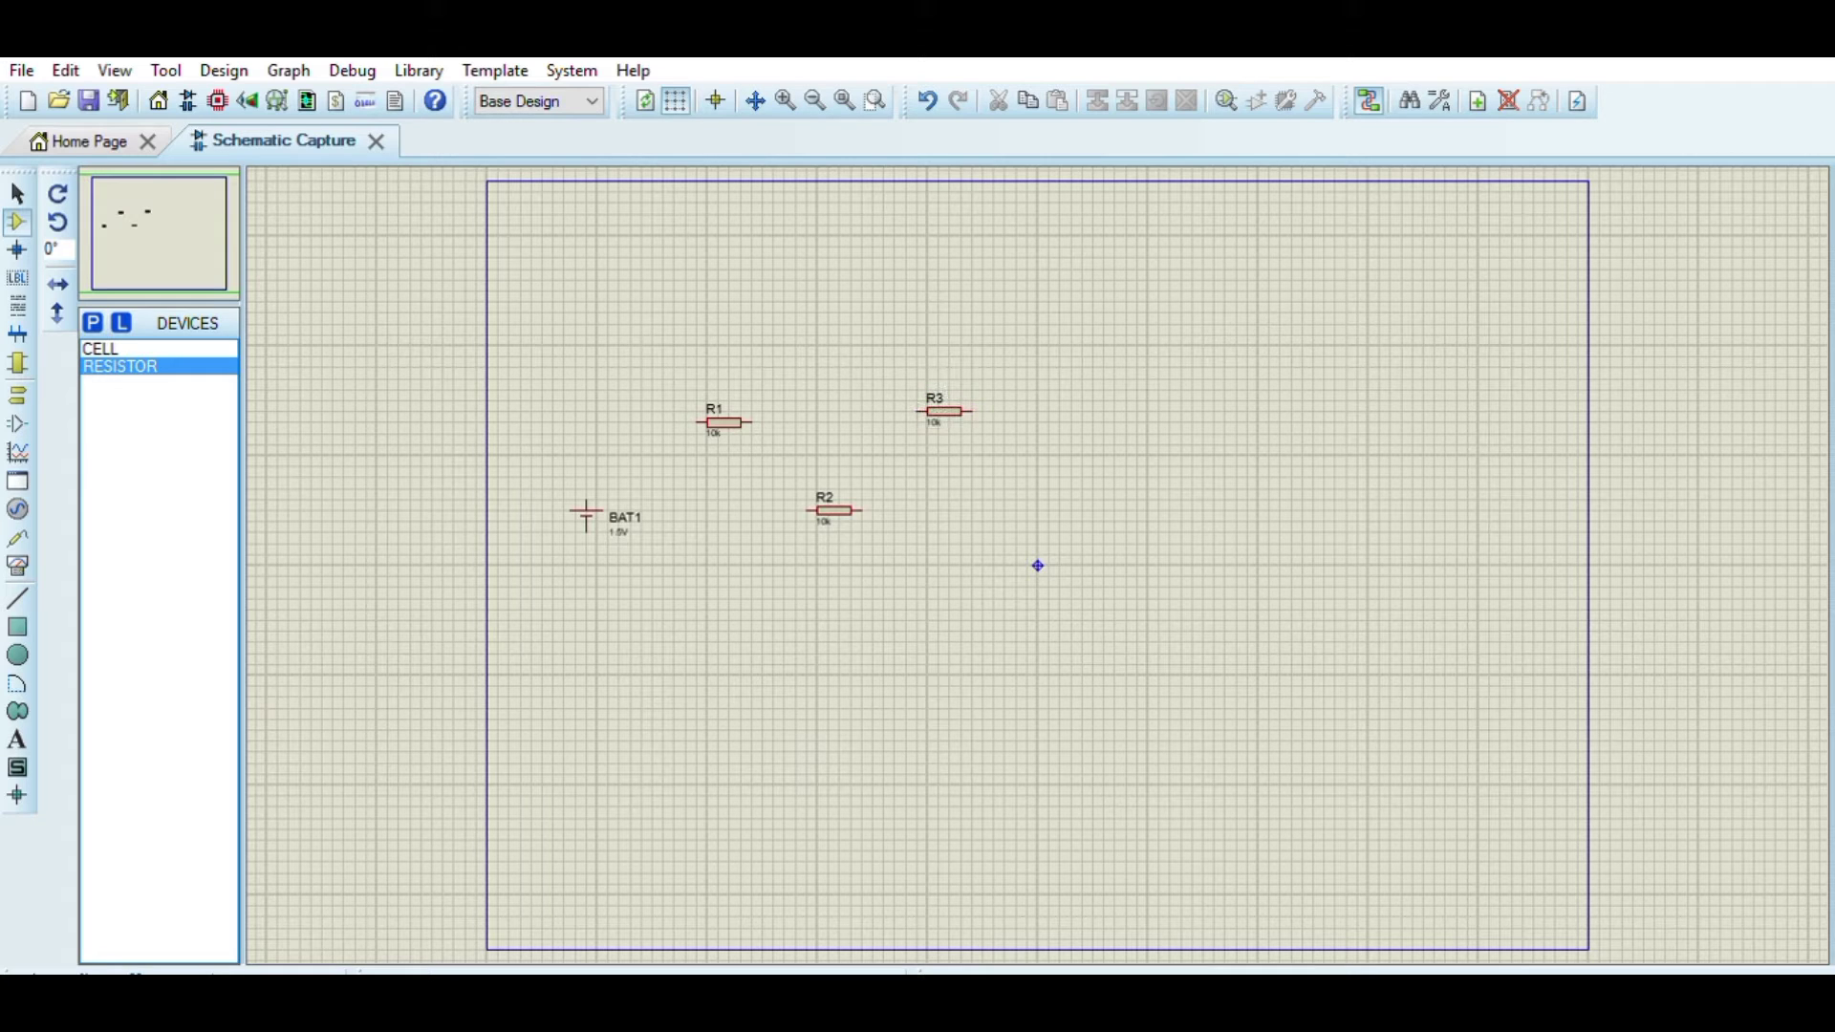
# - Place four more resistors continuing the zigzag, with R5 and R7 in the upper row and R4 and R6 in the lower row
pyautogui.click(1059, 506)
pyautogui.click(1055, 510)
pyautogui.click(1156, 398)
pyautogui.click(1164, 400)
pyautogui.click(1280, 506)
pyautogui.click(1275, 511)
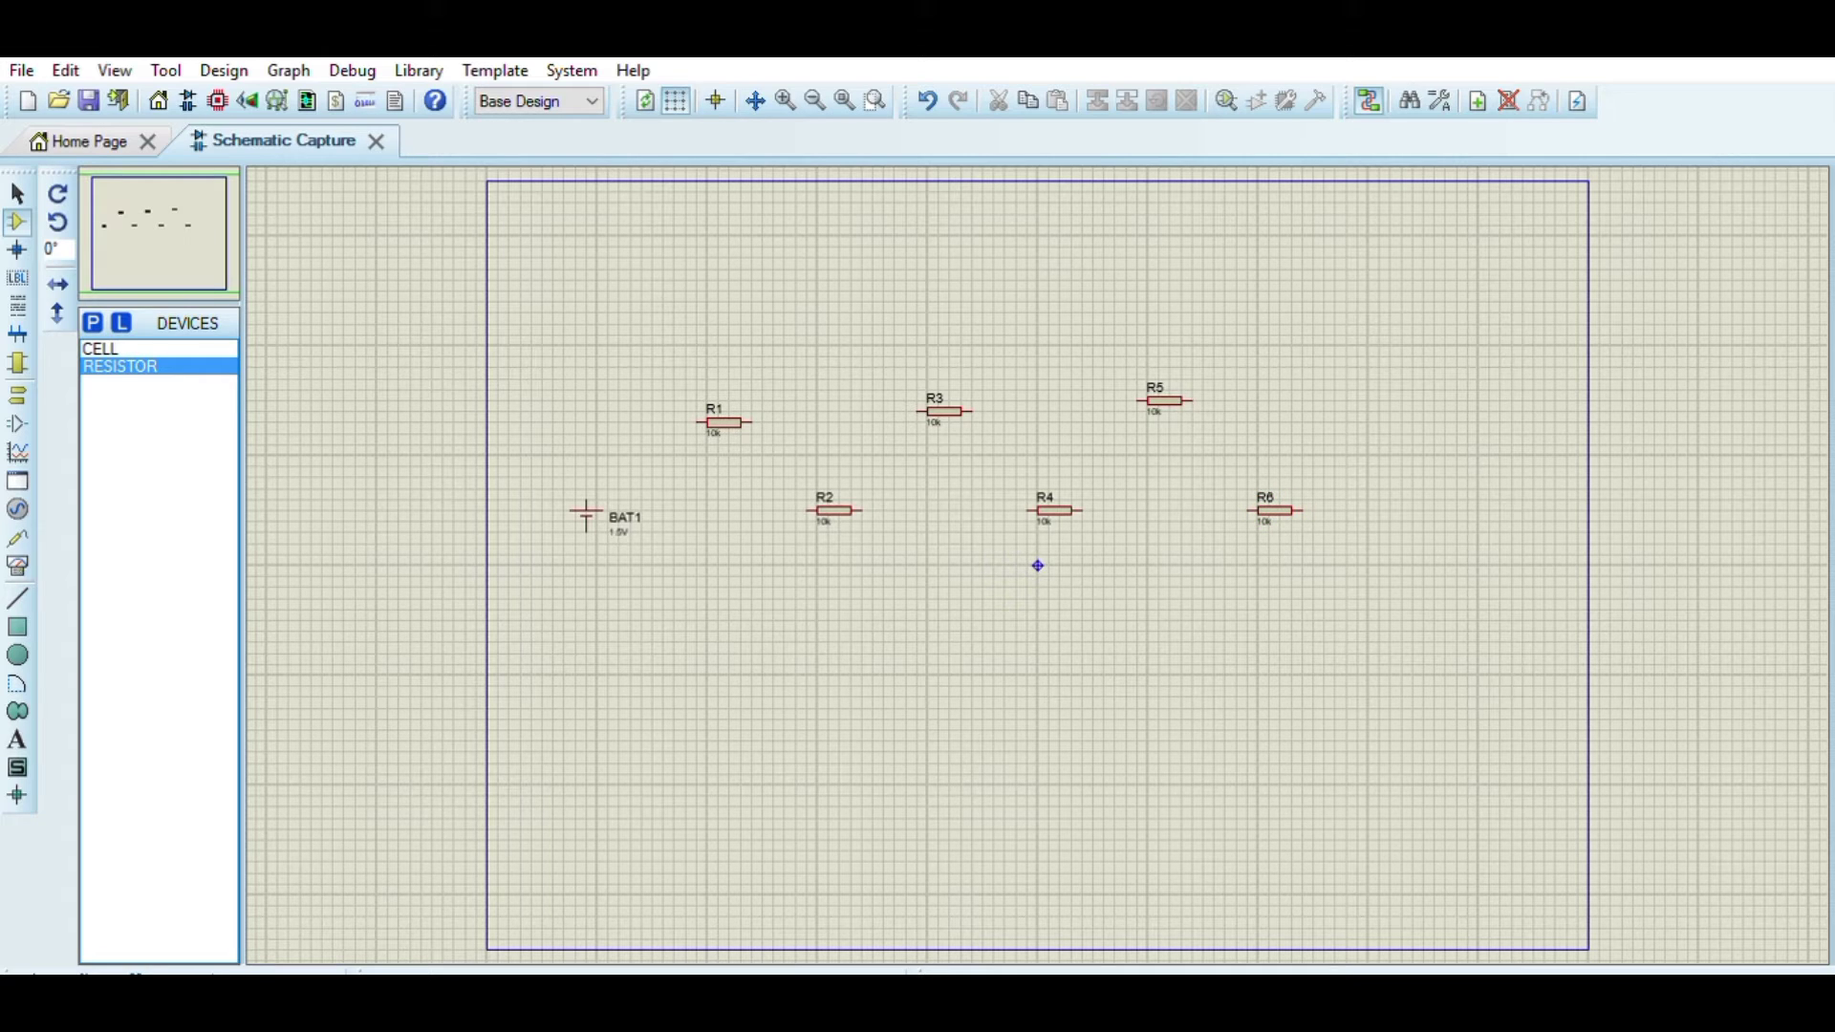
pyautogui.click(1384, 395)
pyautogui.click(1383, 400)
# - Rotate the lower-row resistors R2, R4 and R6 by 90° so they stand vertically
pyautogui.rightClick(833, 510)
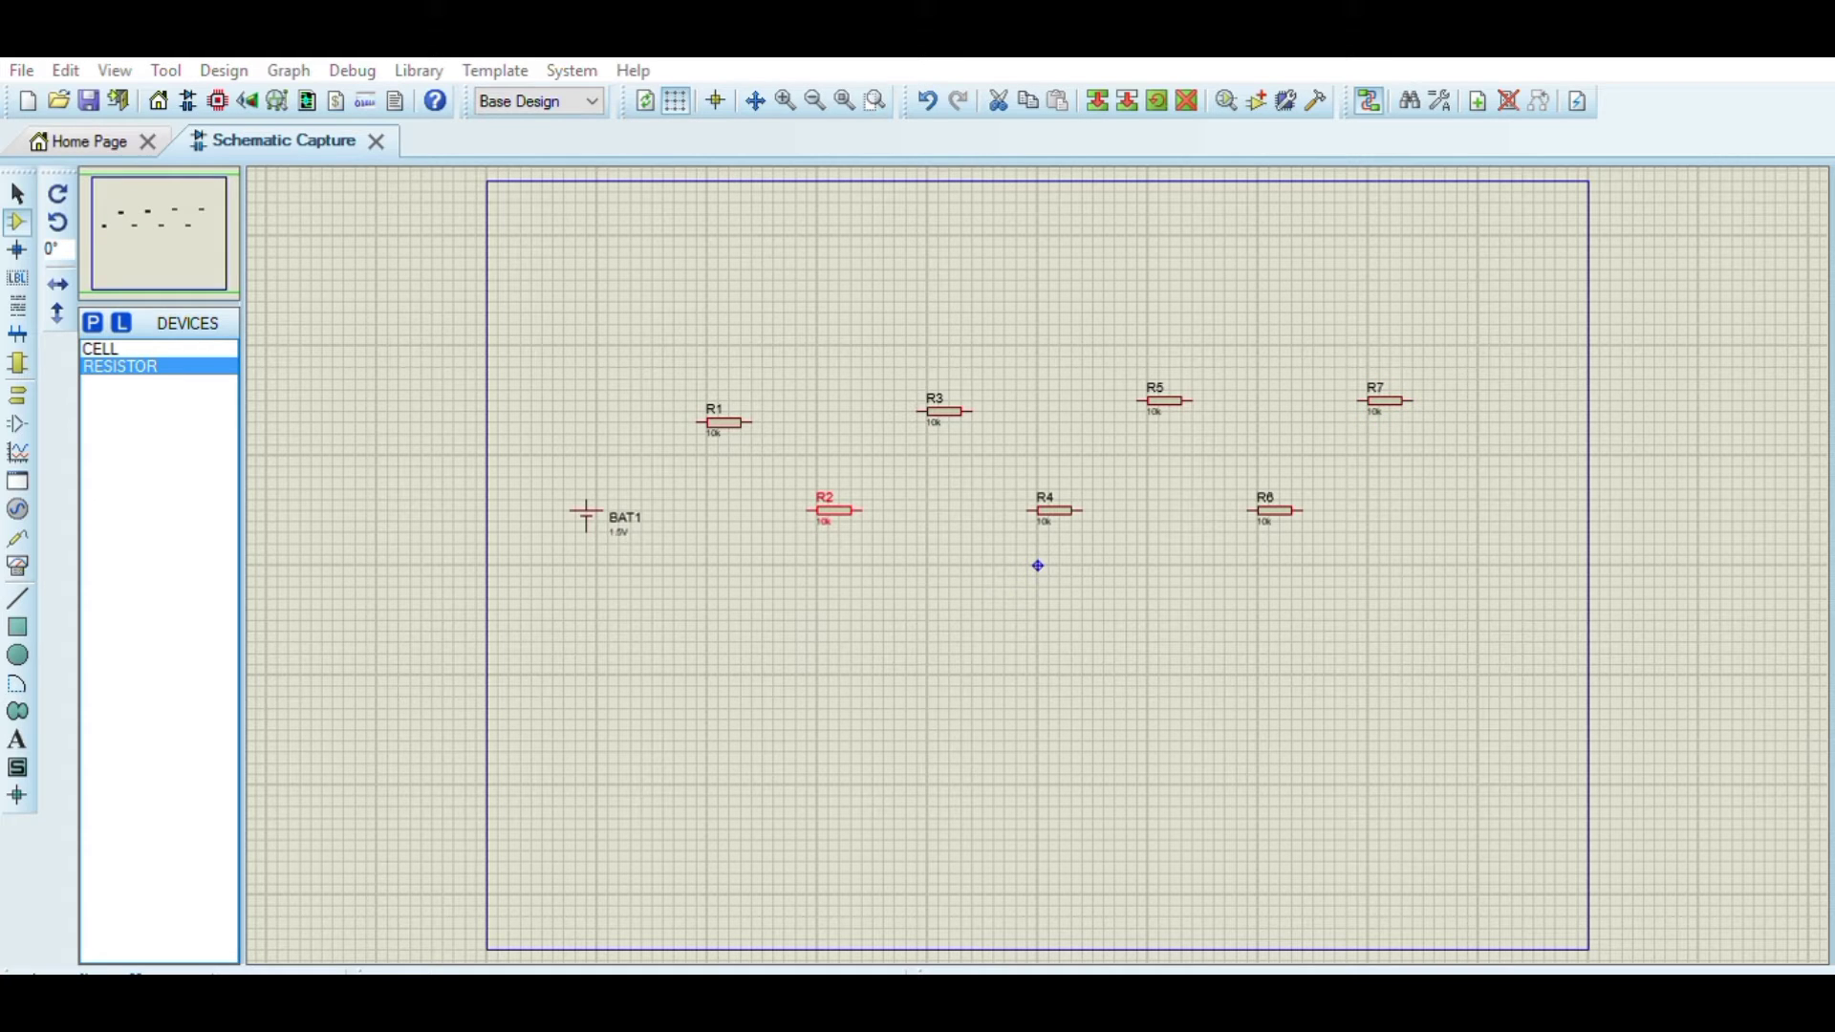
pyautogui.click(903, 621)
pyautogui.rightClick(1054, 510)
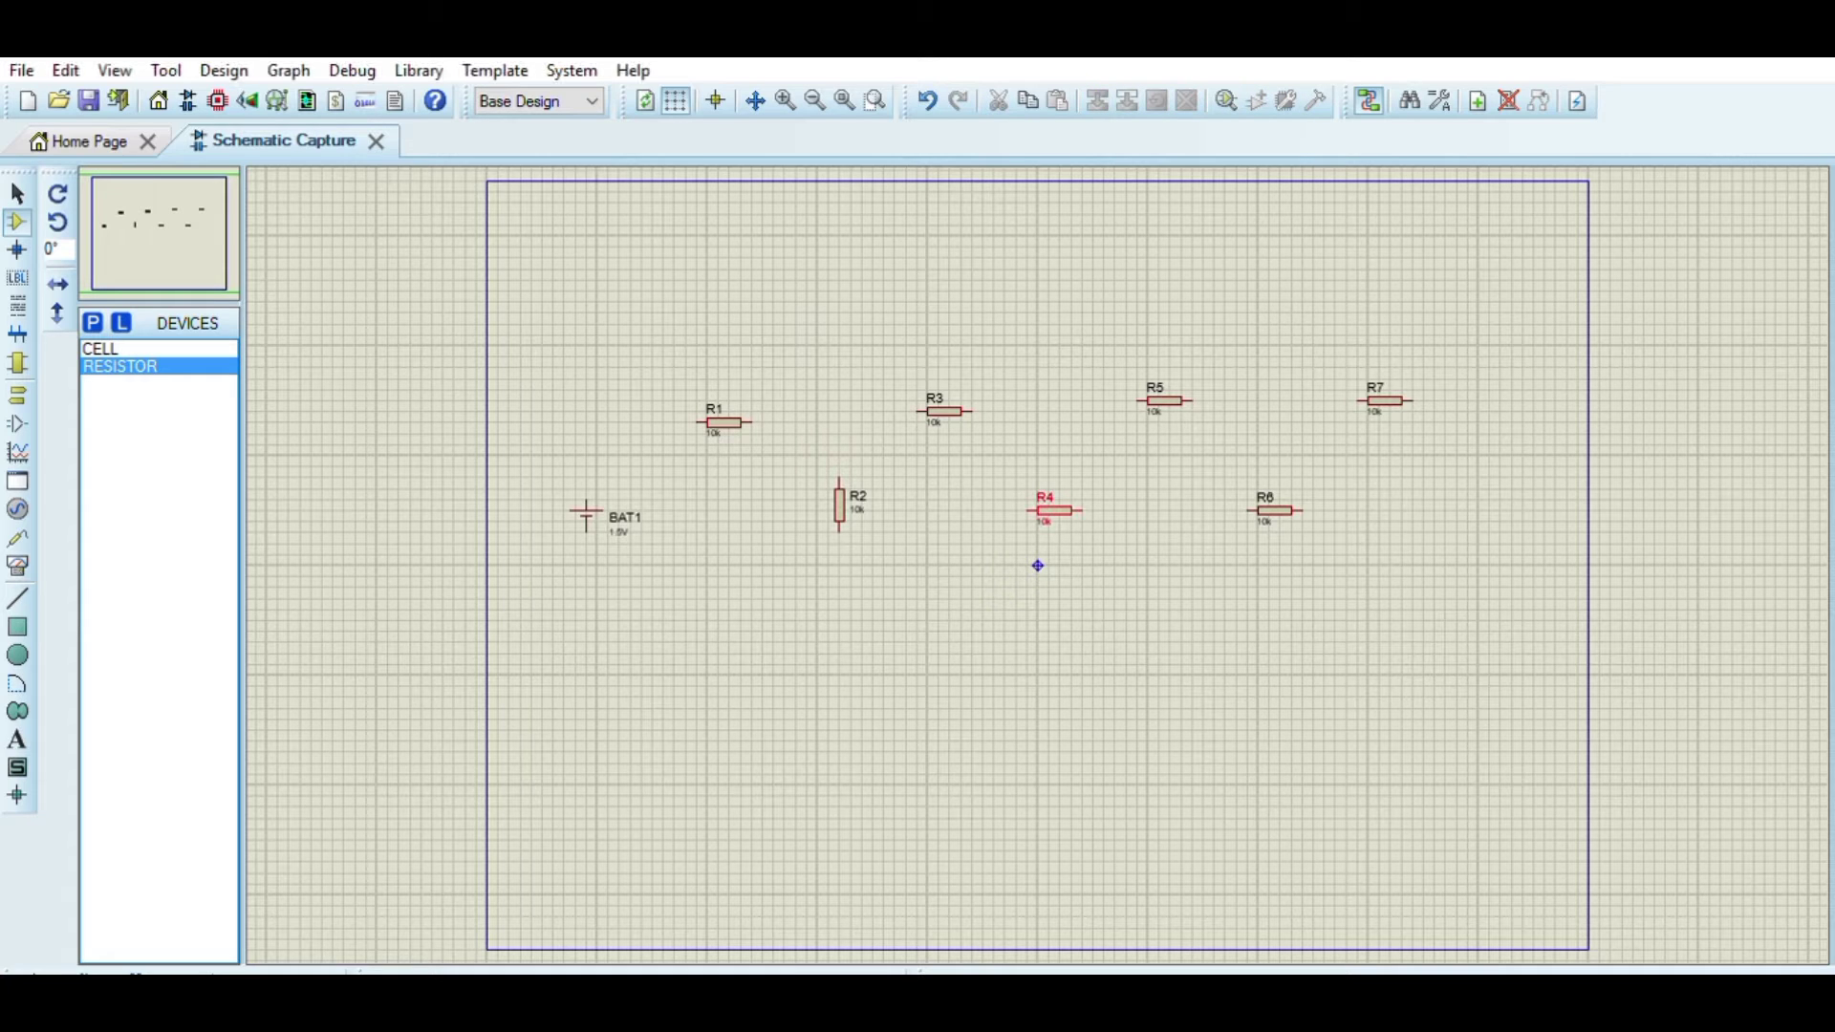
pyautogui.click(1124, 621)
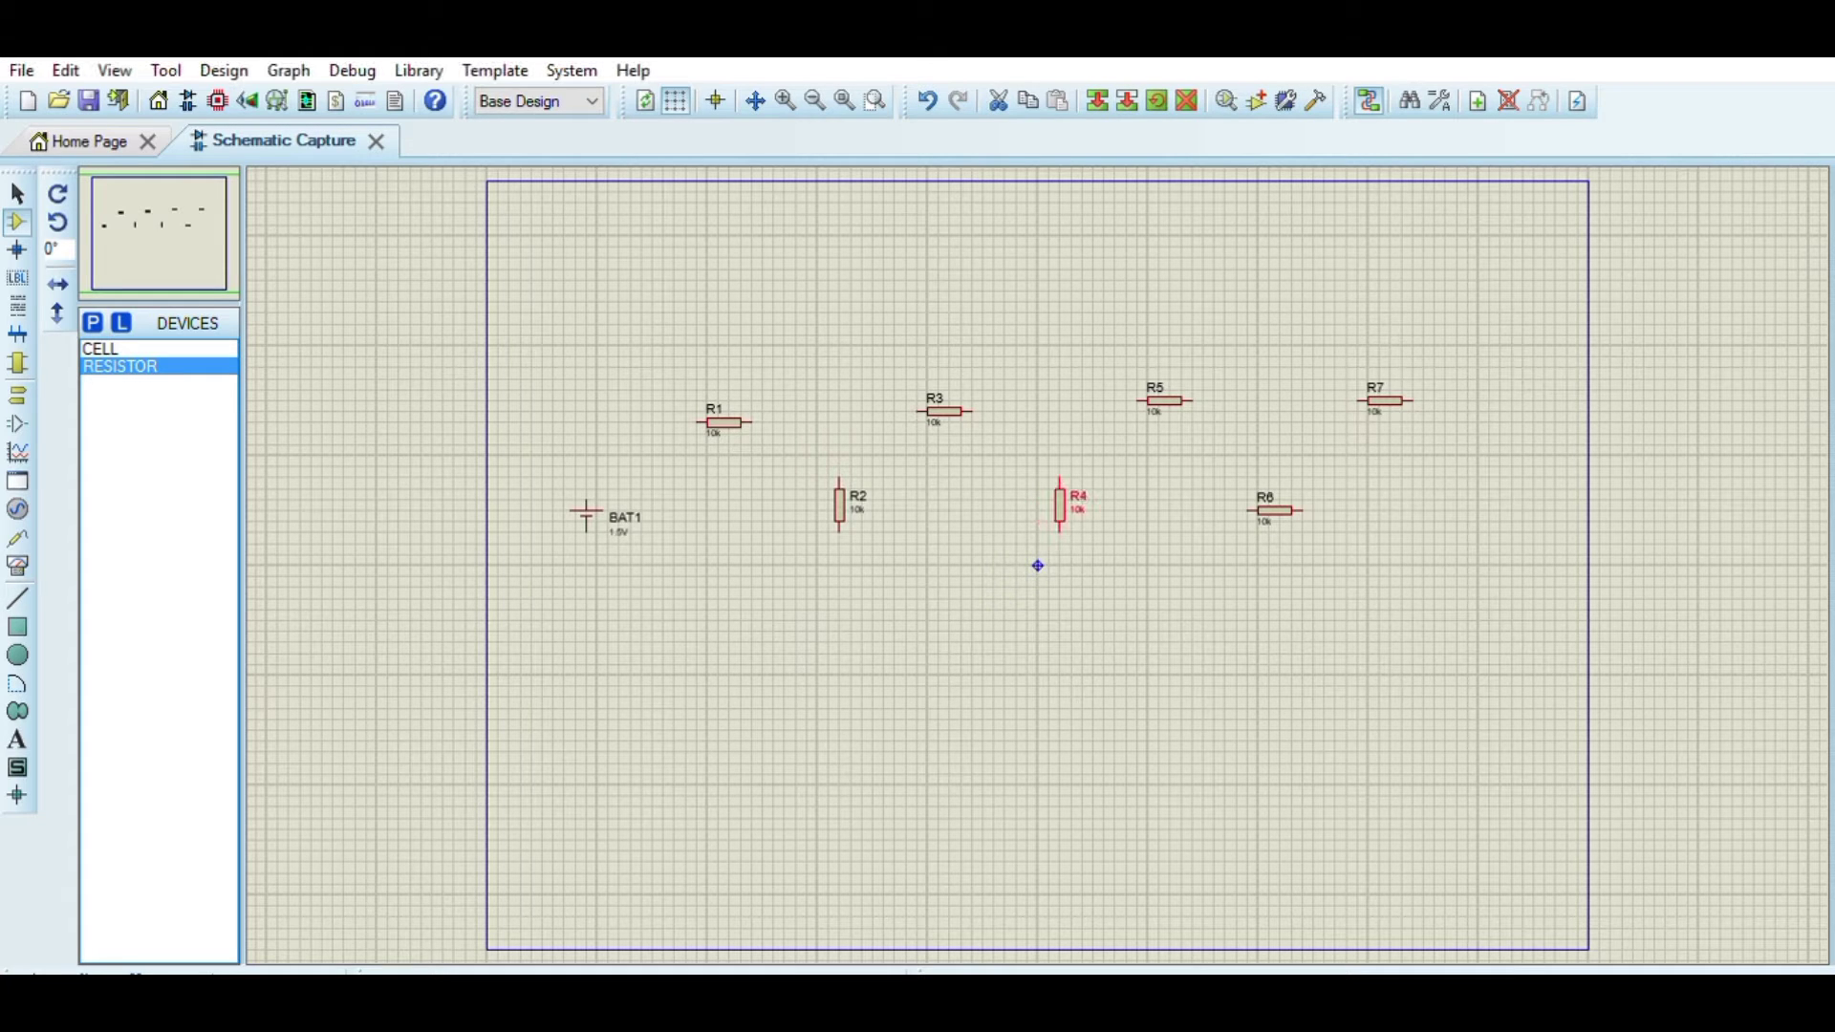
pyautogui.rightClick(1274, 510)
pyautogui.click(1343, 622)
# - Set resistors R1 and R2 to 2K and R3 to 1K
pyautogui.click(715, 434)
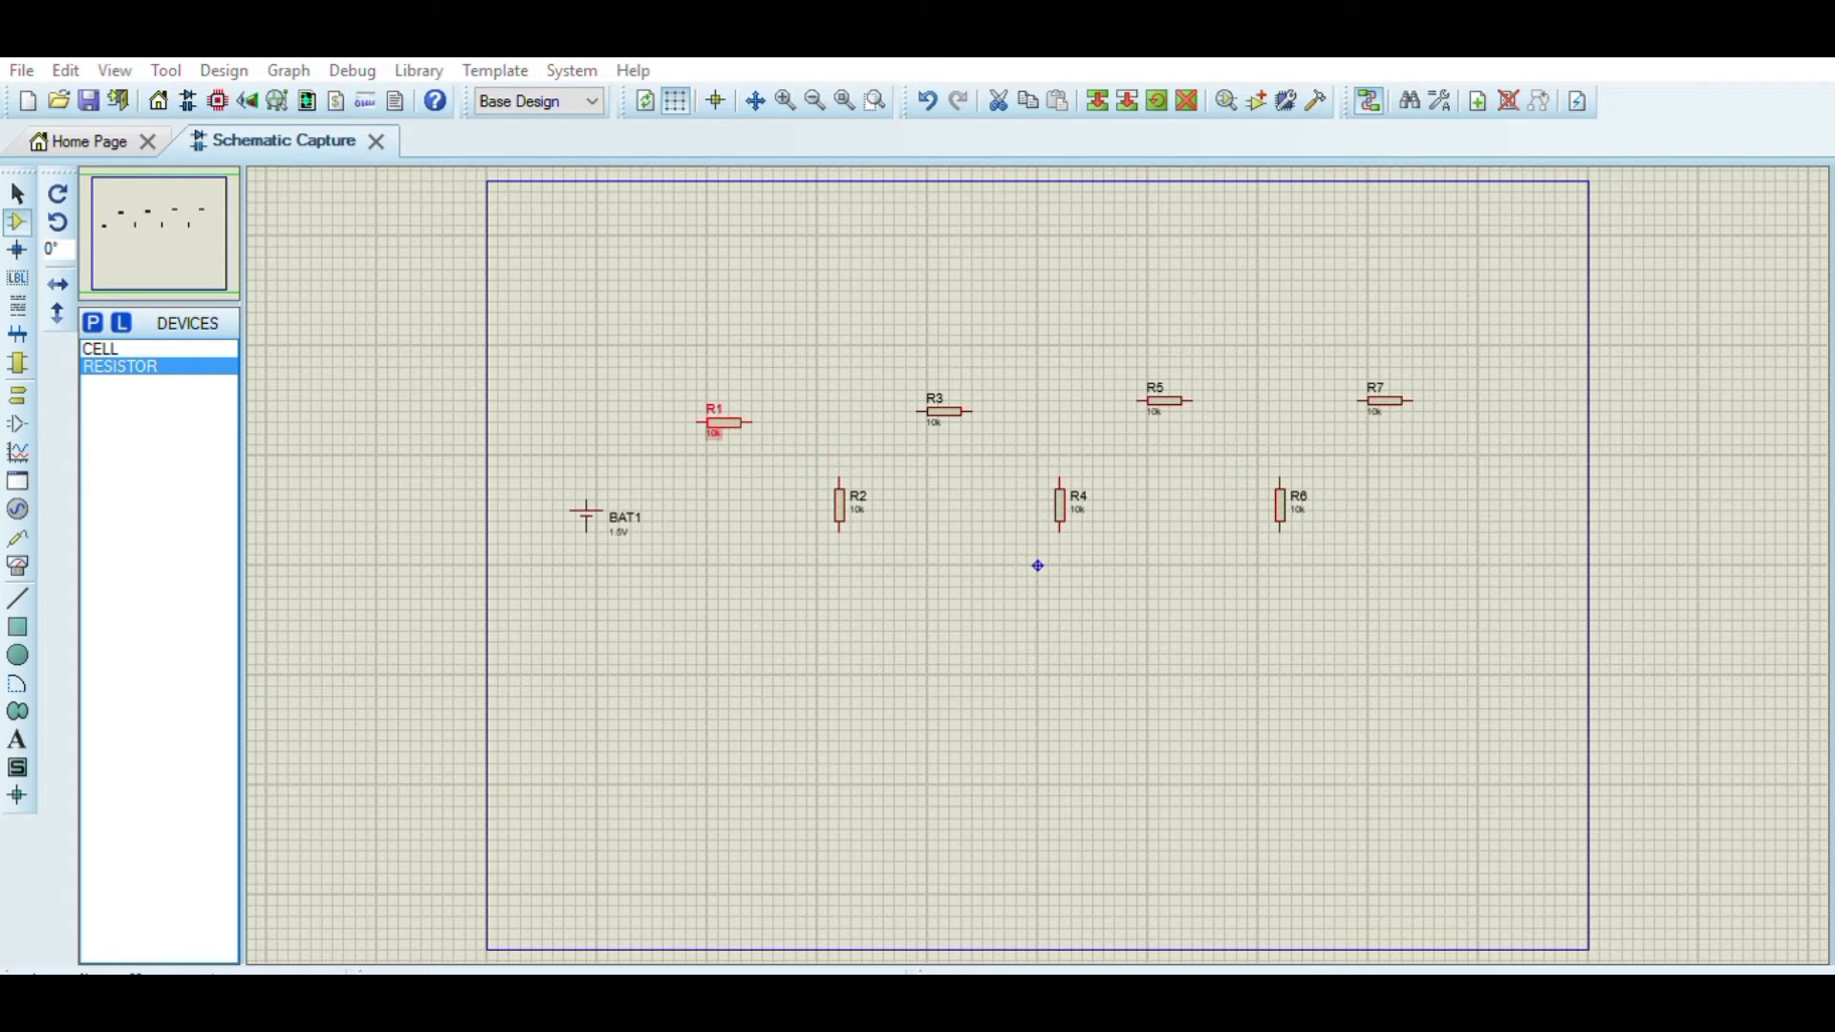
pyautogui.press('Return')
pyautogui.press('Return')
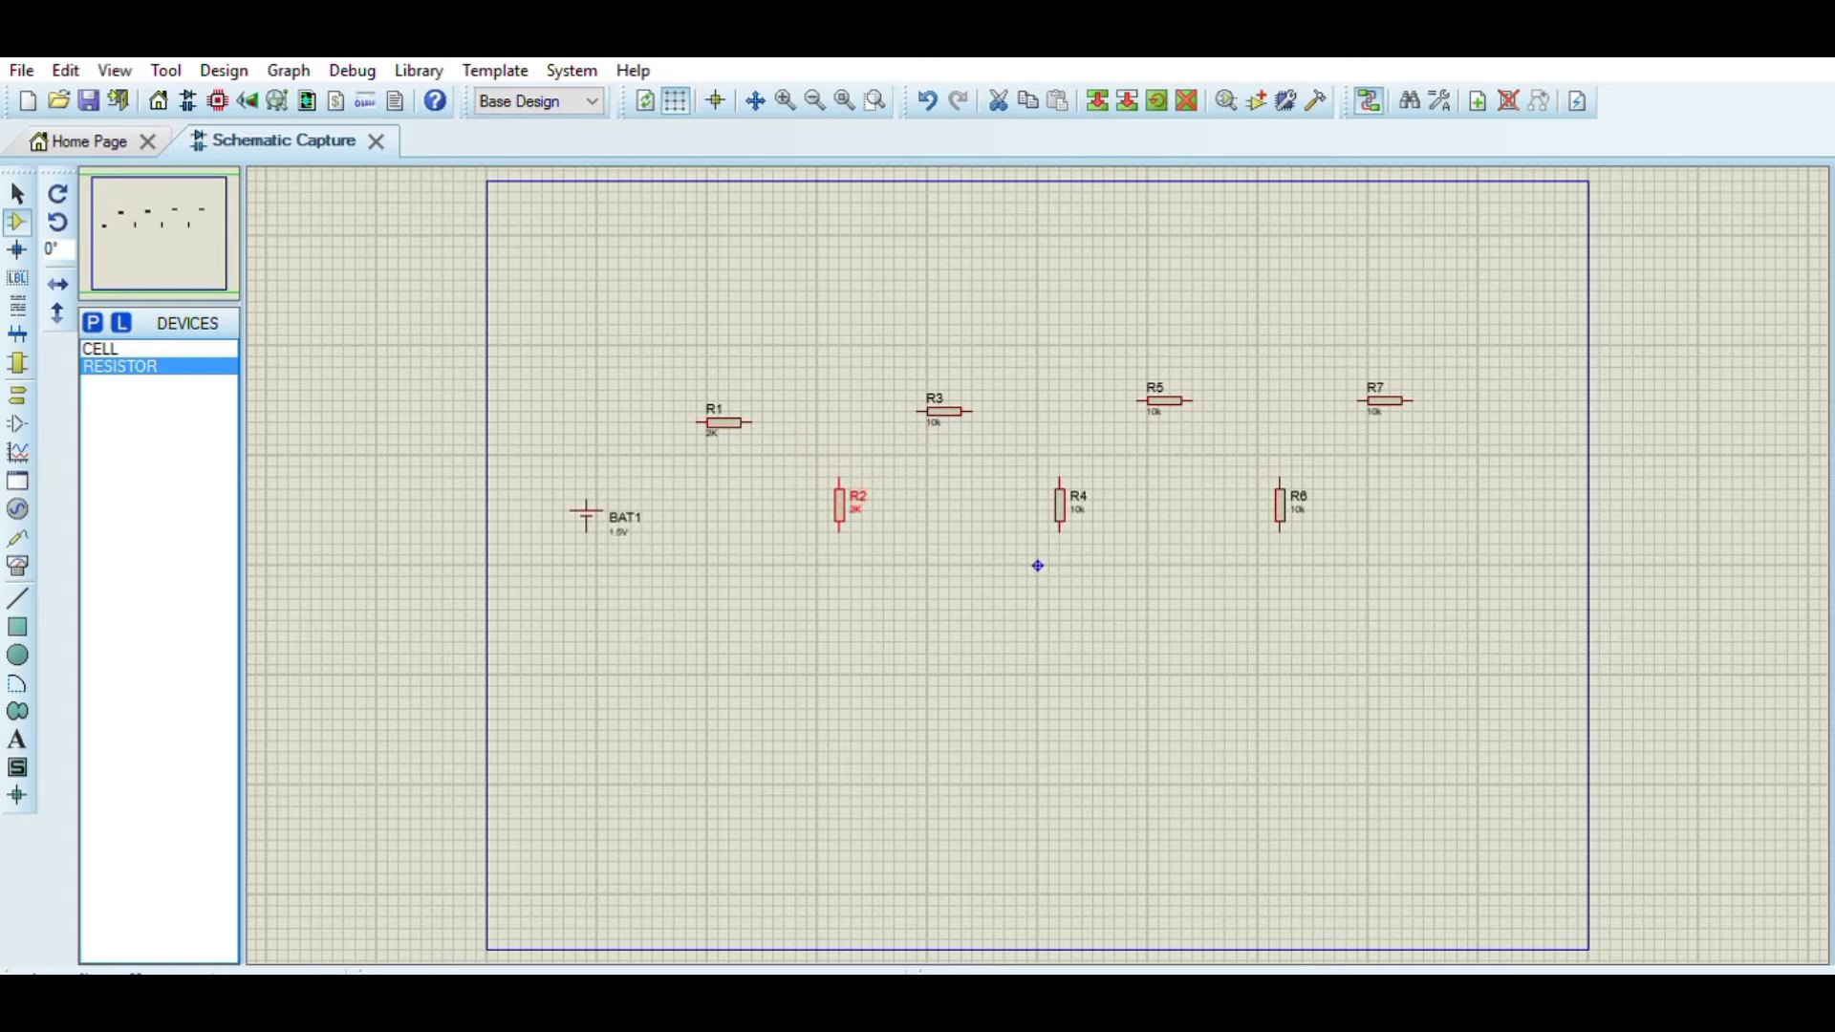
pyautogui.click(933, 421)
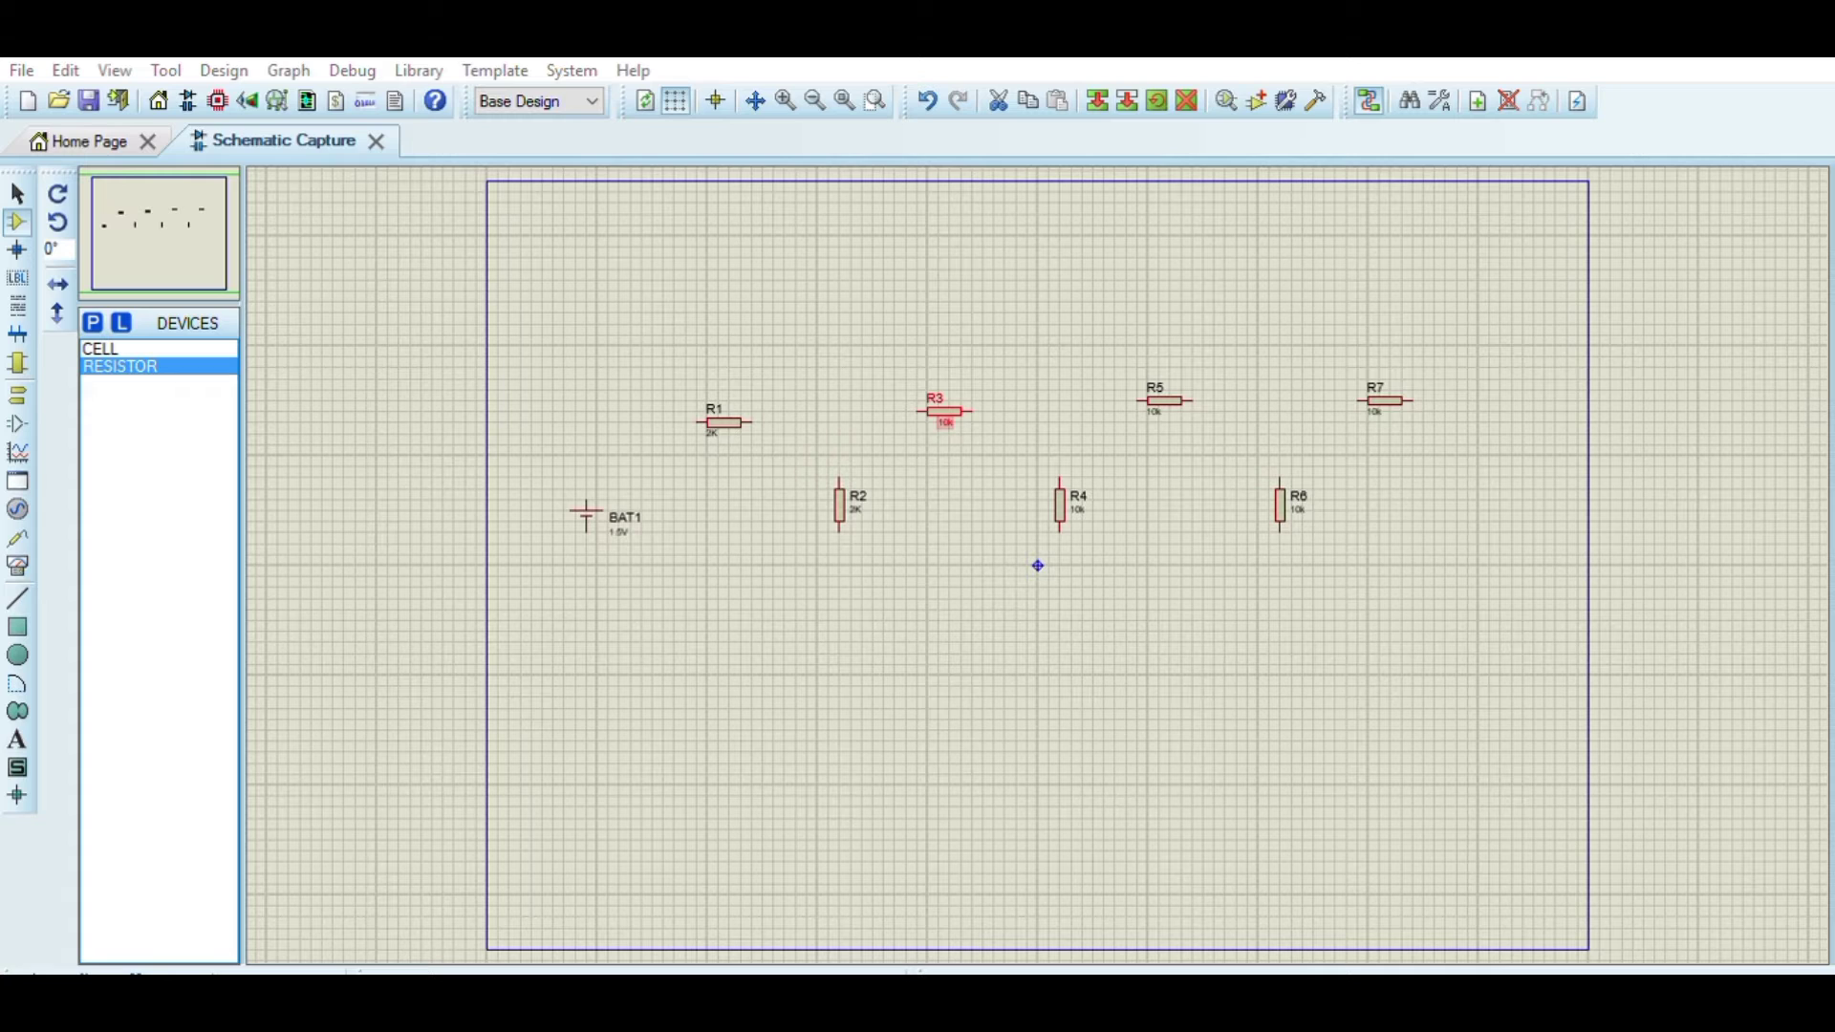
pyautogui.press('Return')
# - Set resistor R4 to 2K and R5 to 1K
pyautogui.click(1078, 509)
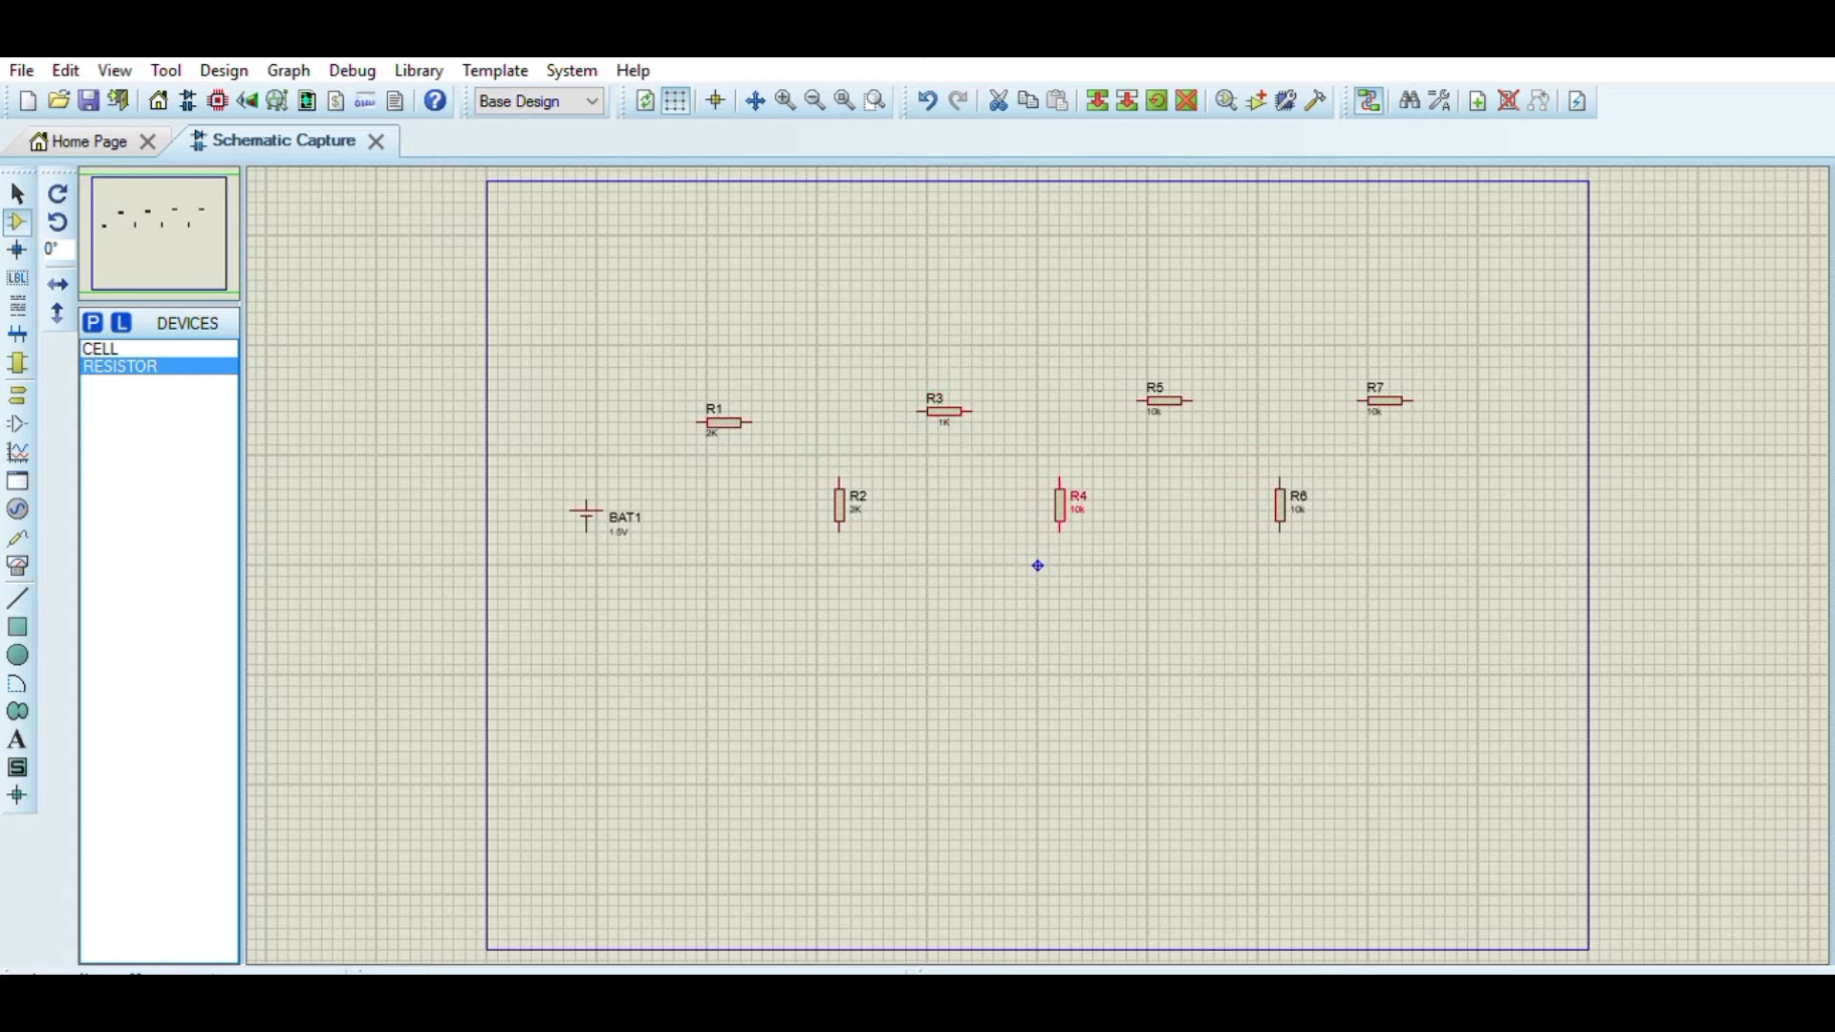
pyautogui.click(1078, 510)
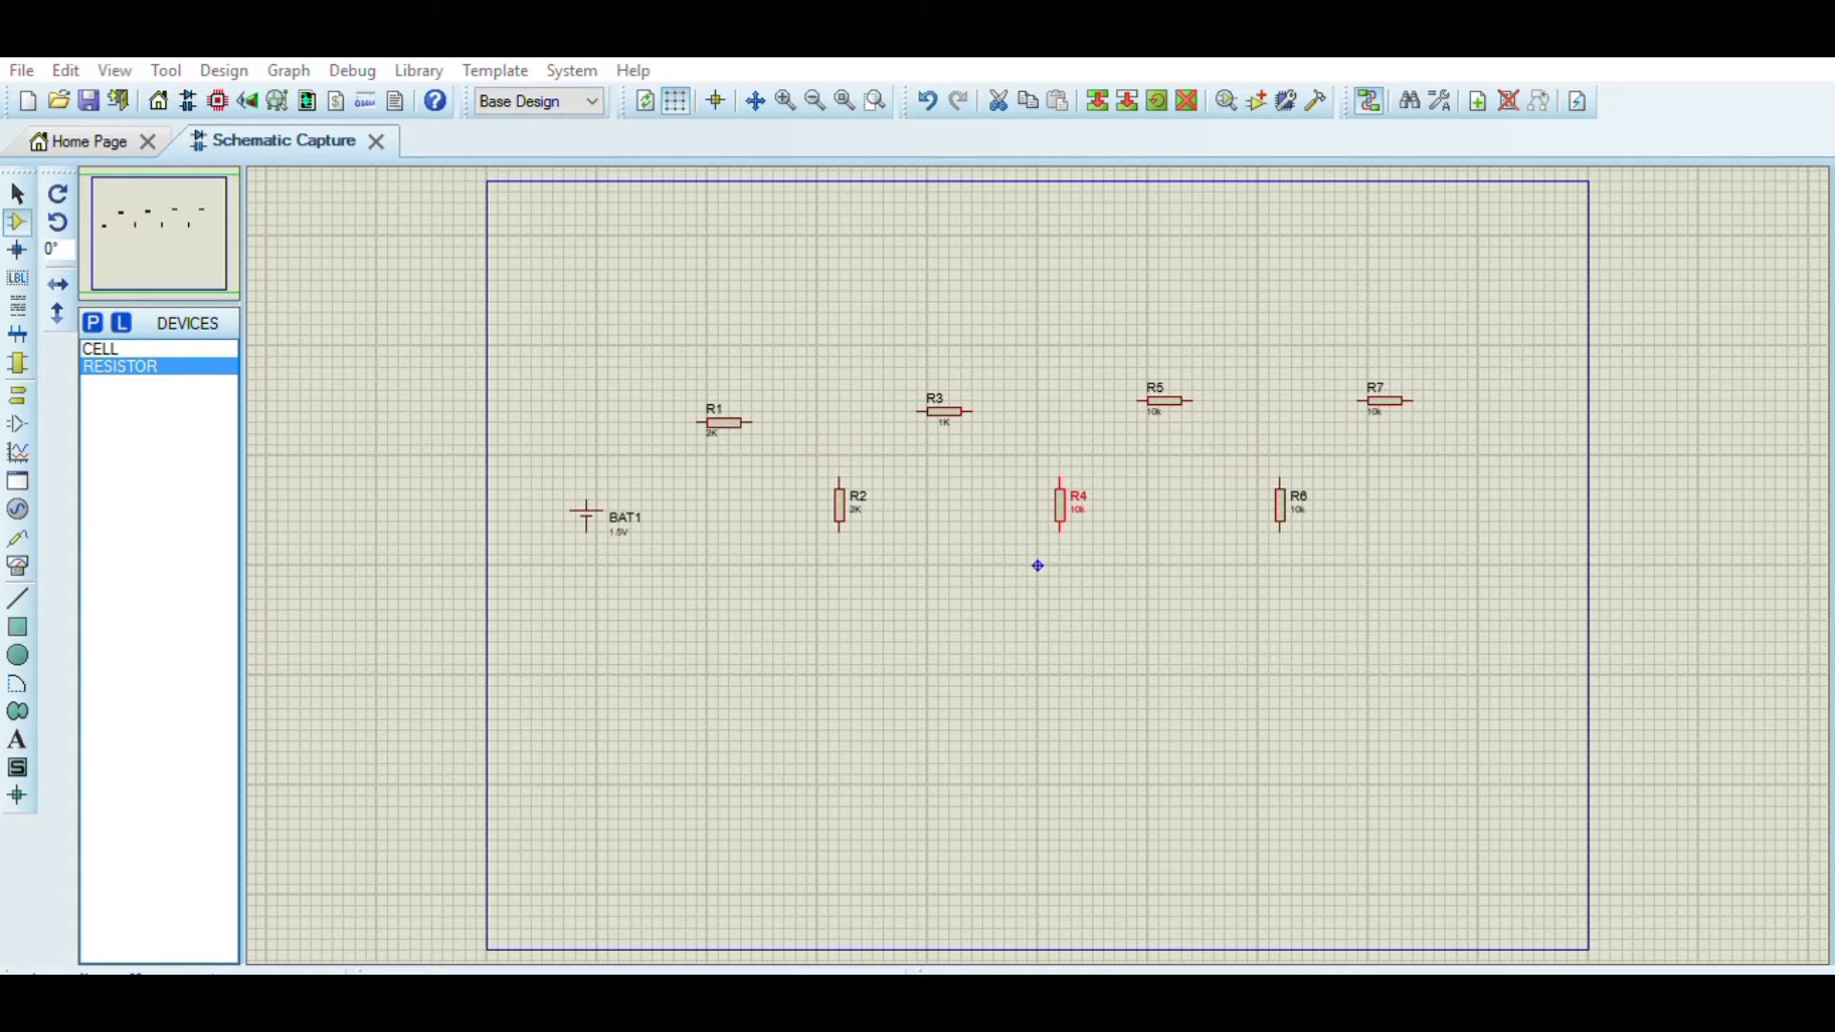
pyautogui.press('Escape')
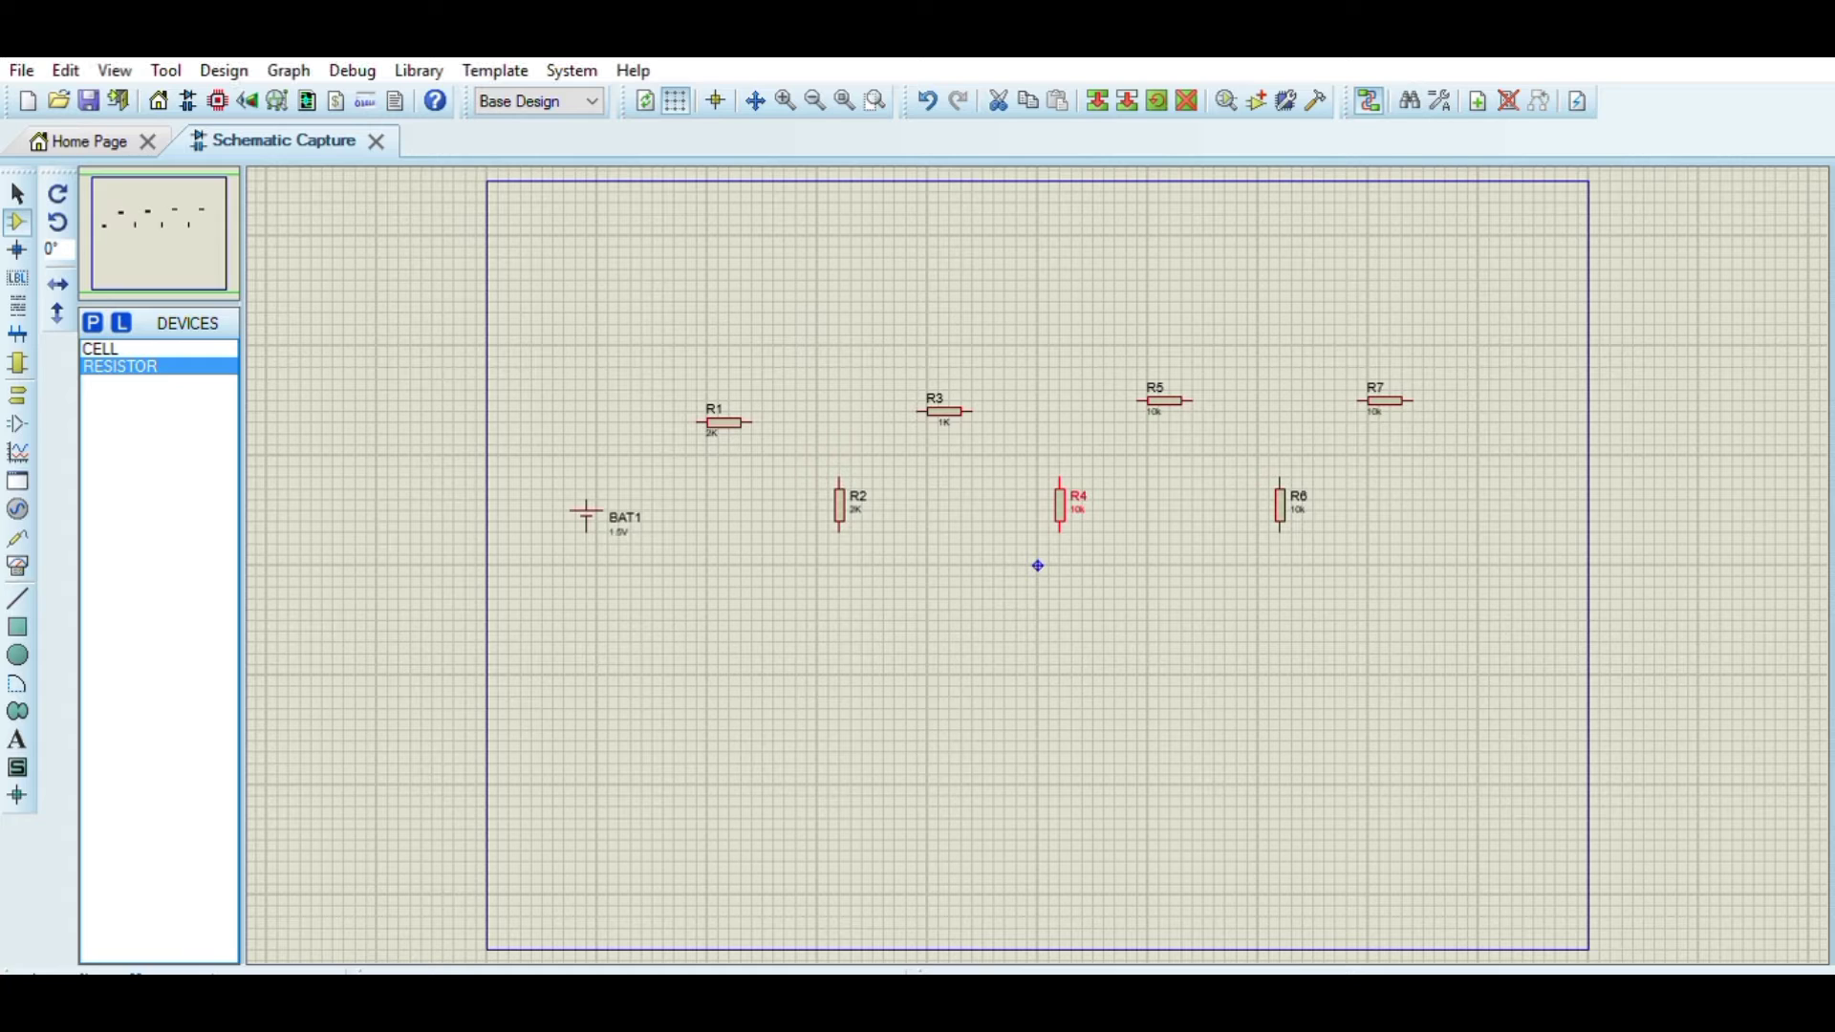
pyautogui.doubleClick(1078, 509)
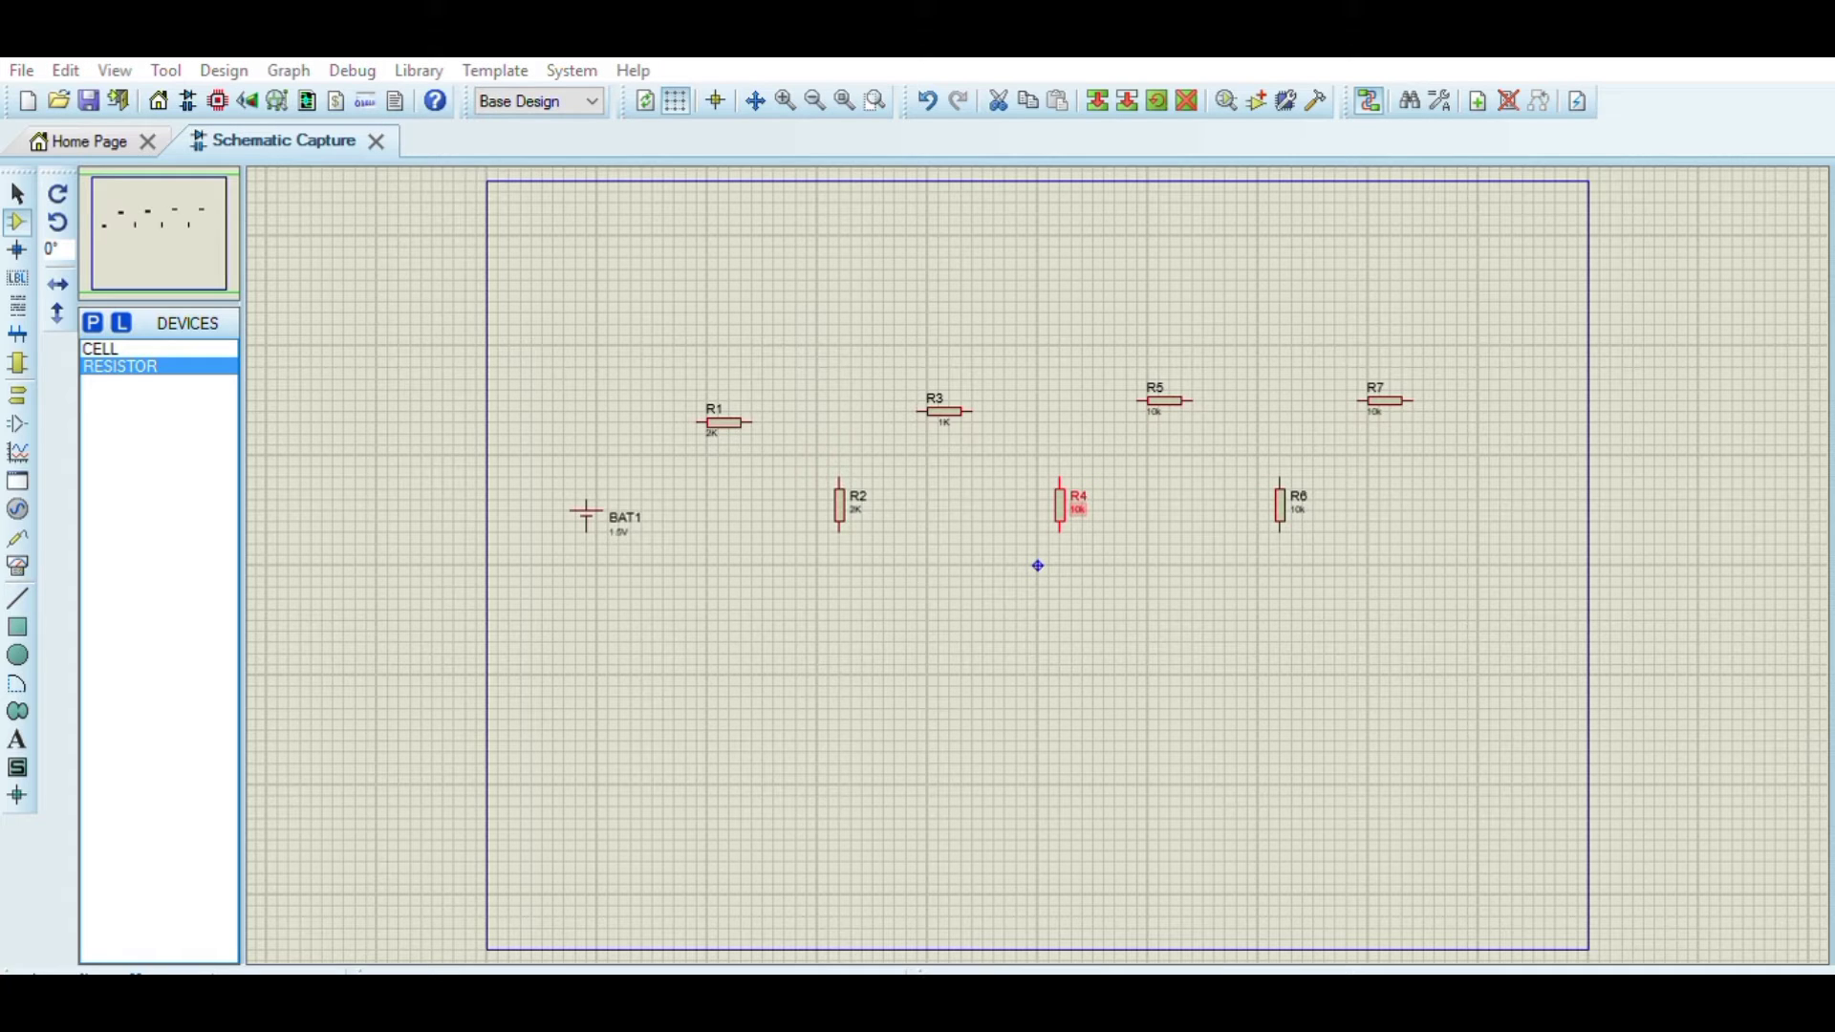
pyautogui.press('Return')
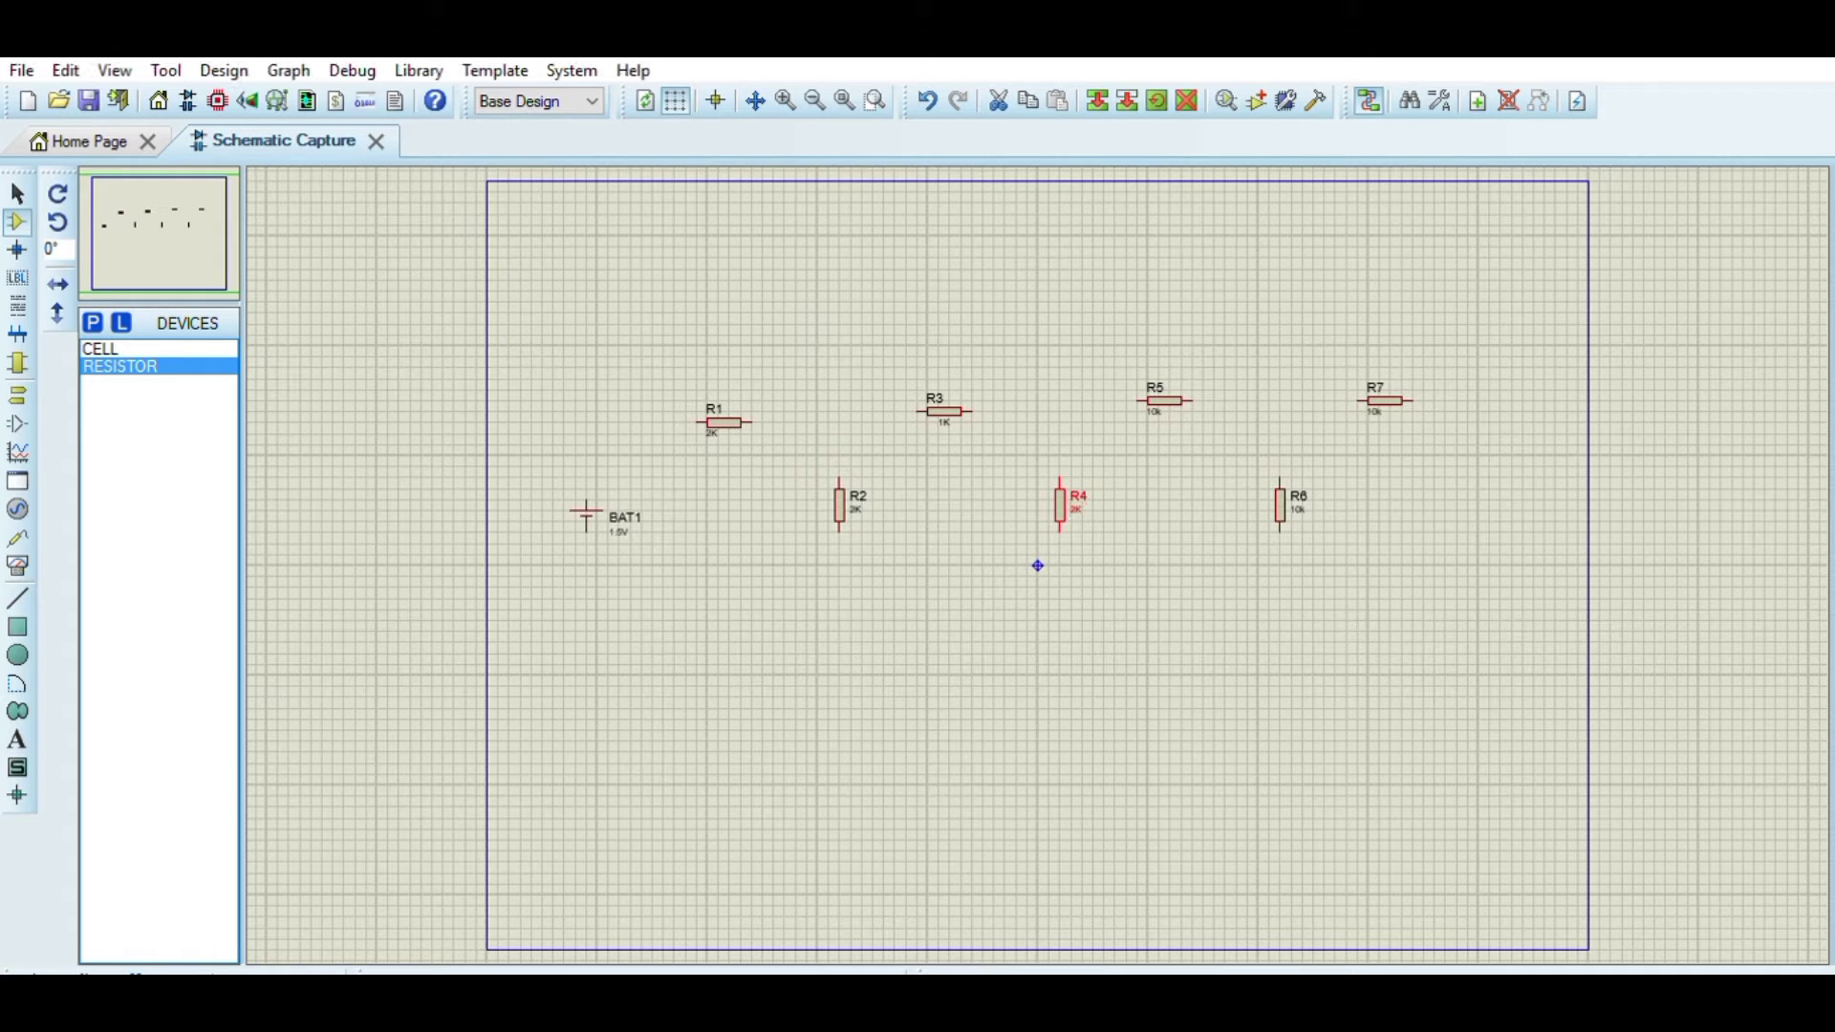
pyautogui.doubleClick(1155, 411)
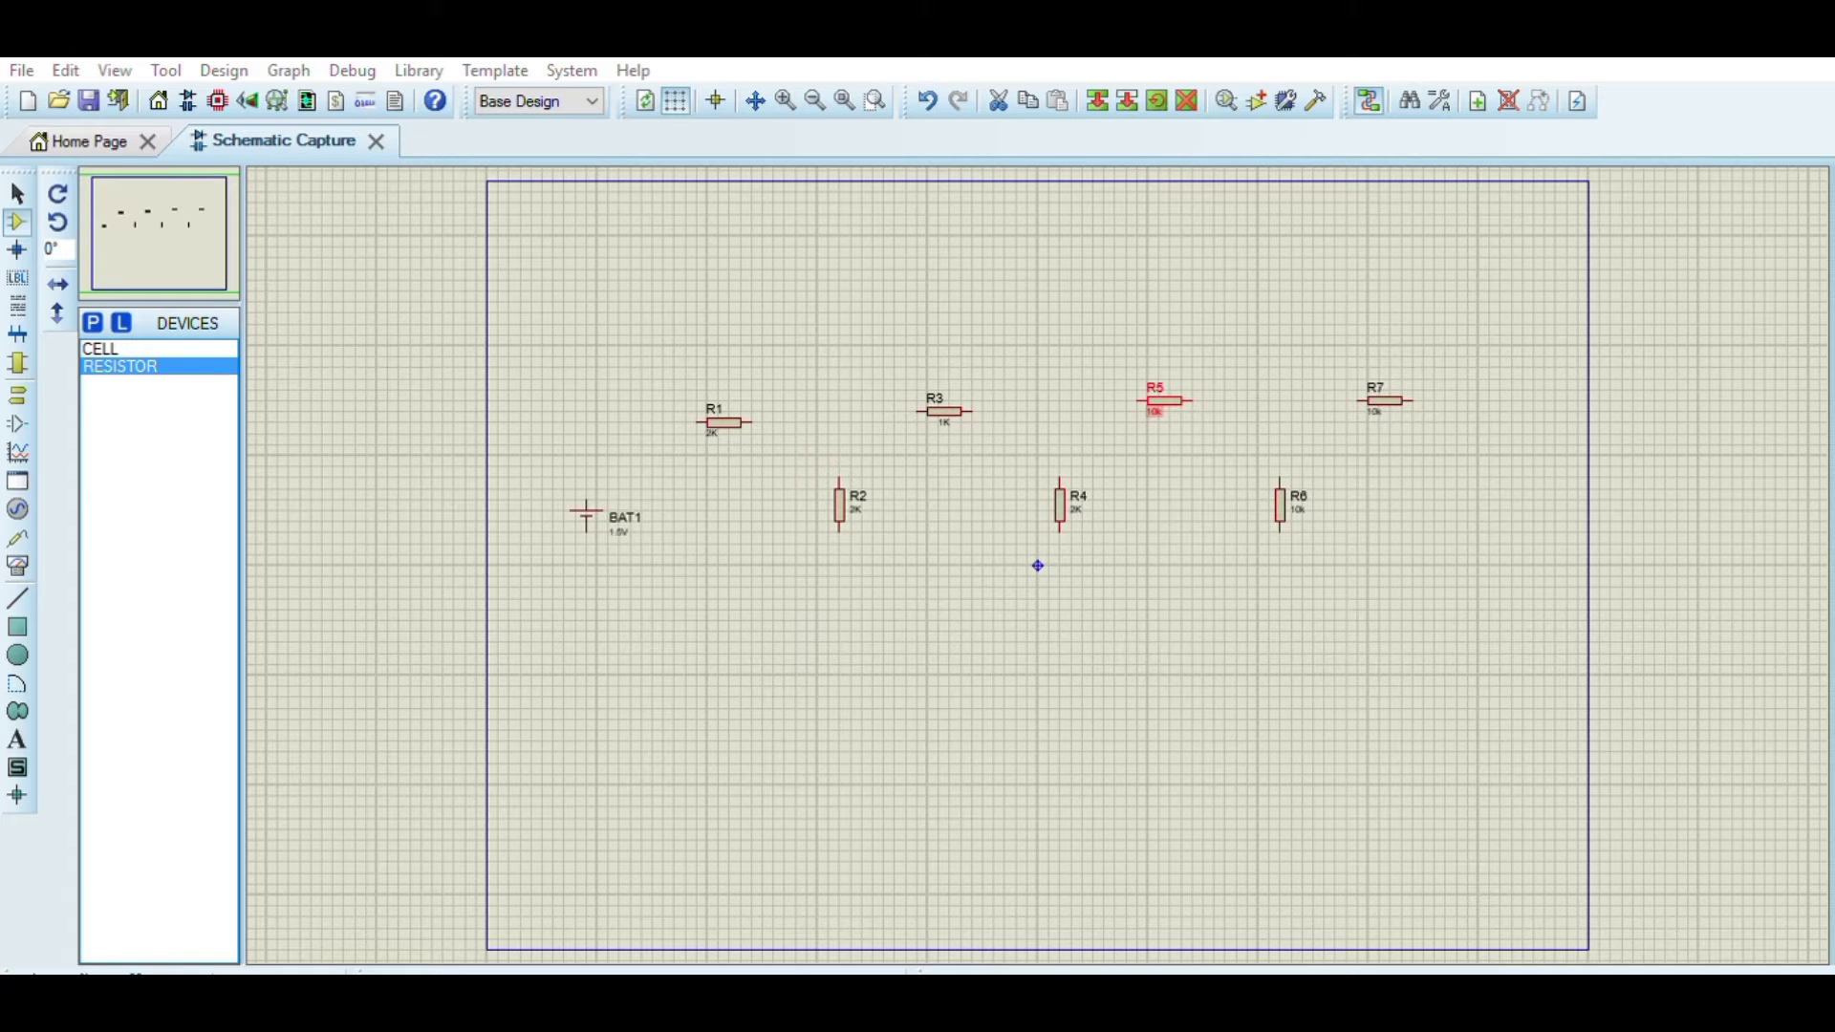
pyautogui.press('Return')
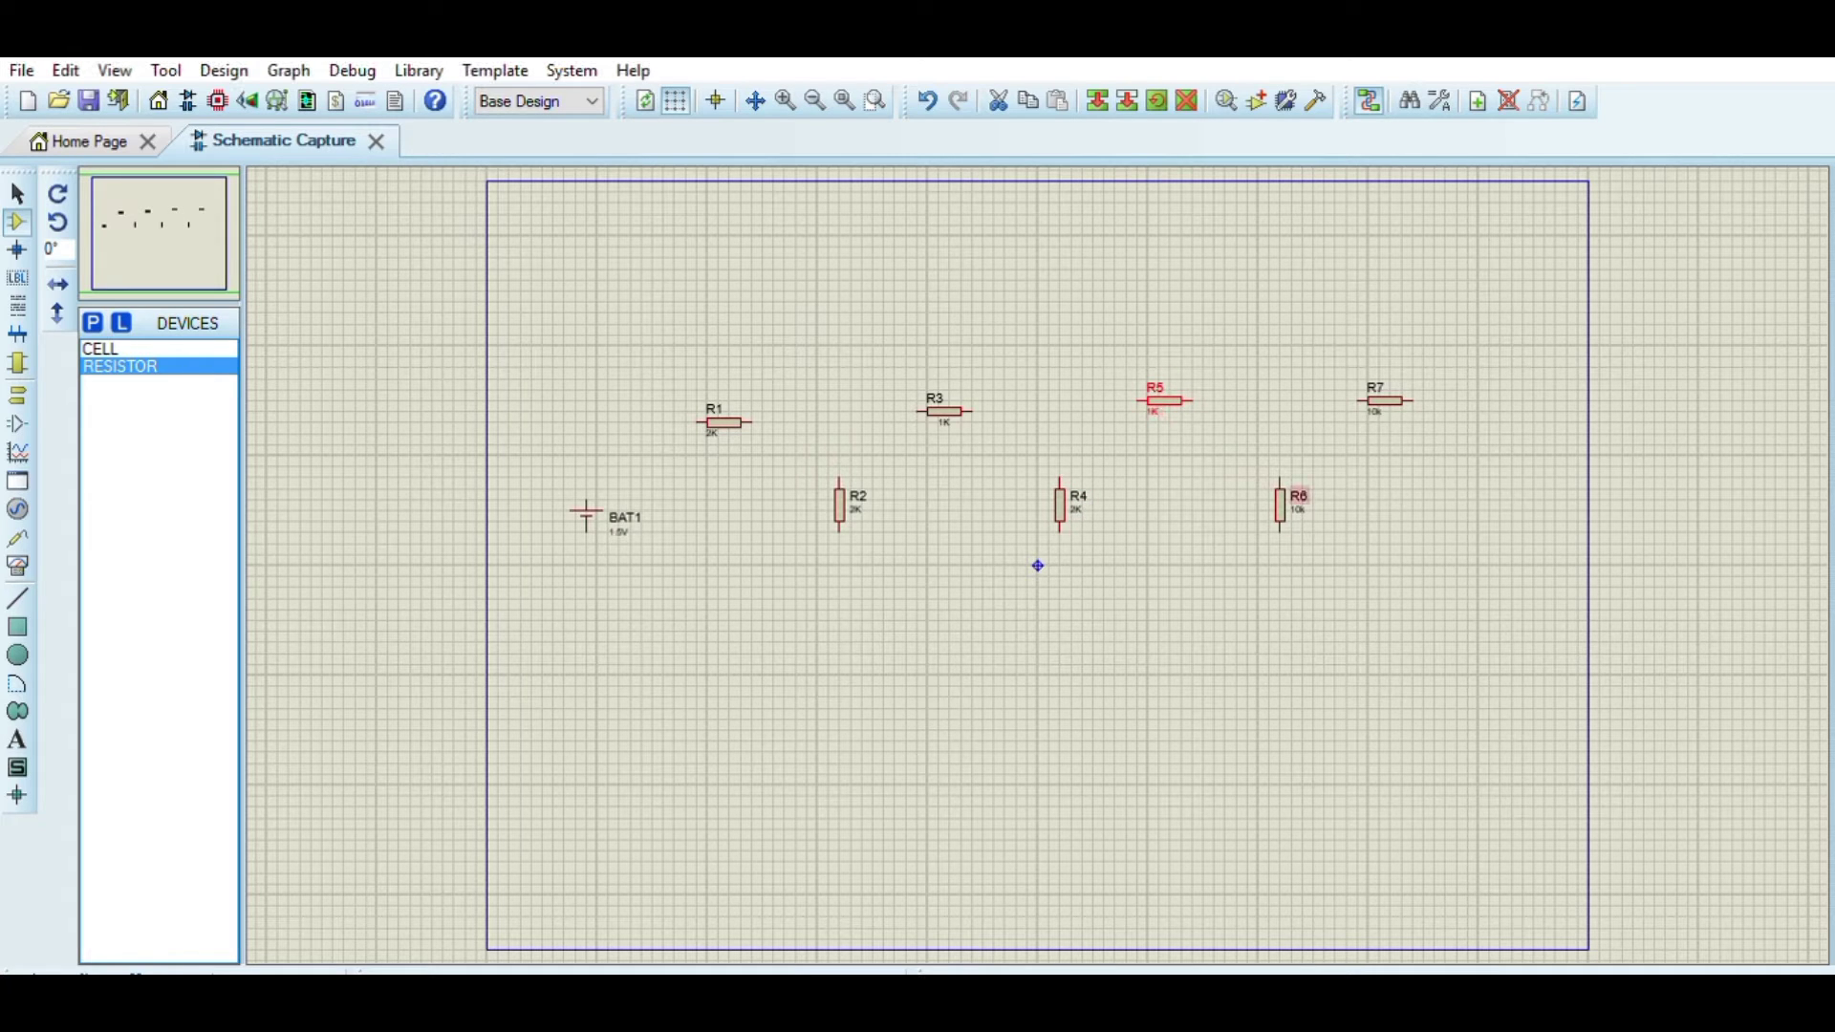
# - Set R6 to 2K, R7 to 500 and the BAT1 cell voltage to 9V
pyautogui.doubleClick(1297, 509)
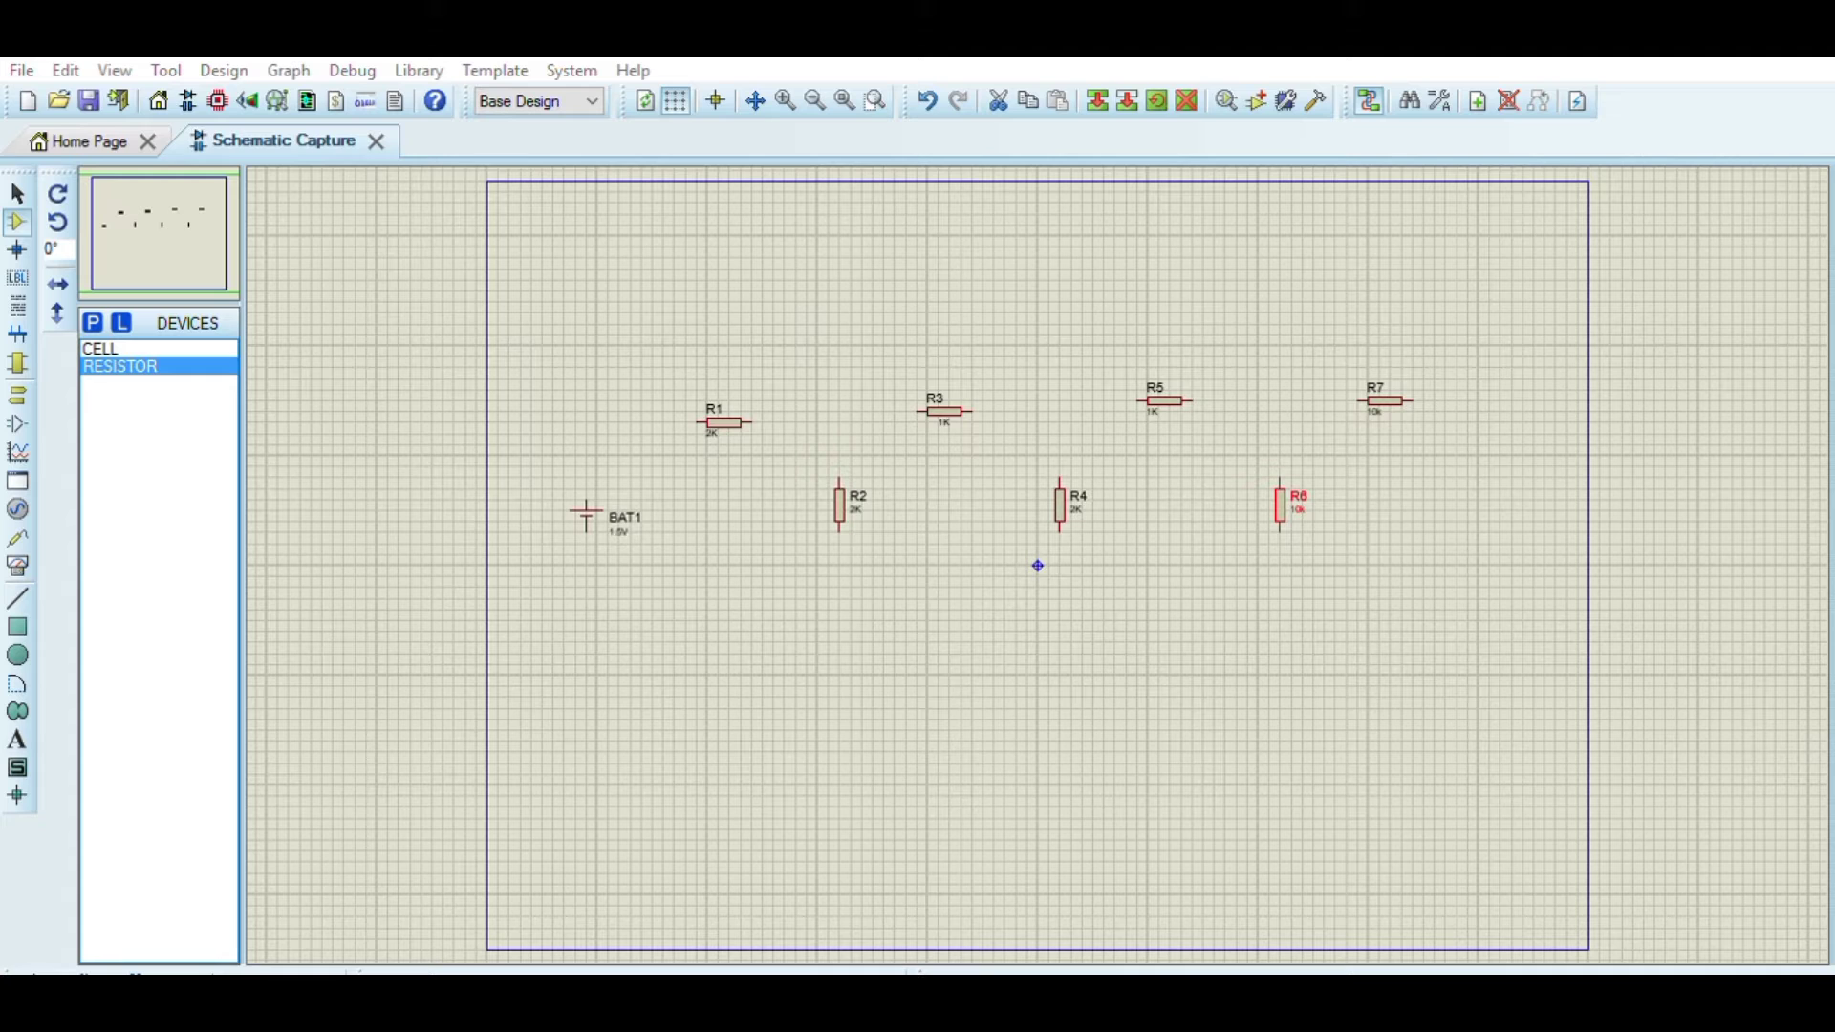
pyautogui.press('Return')
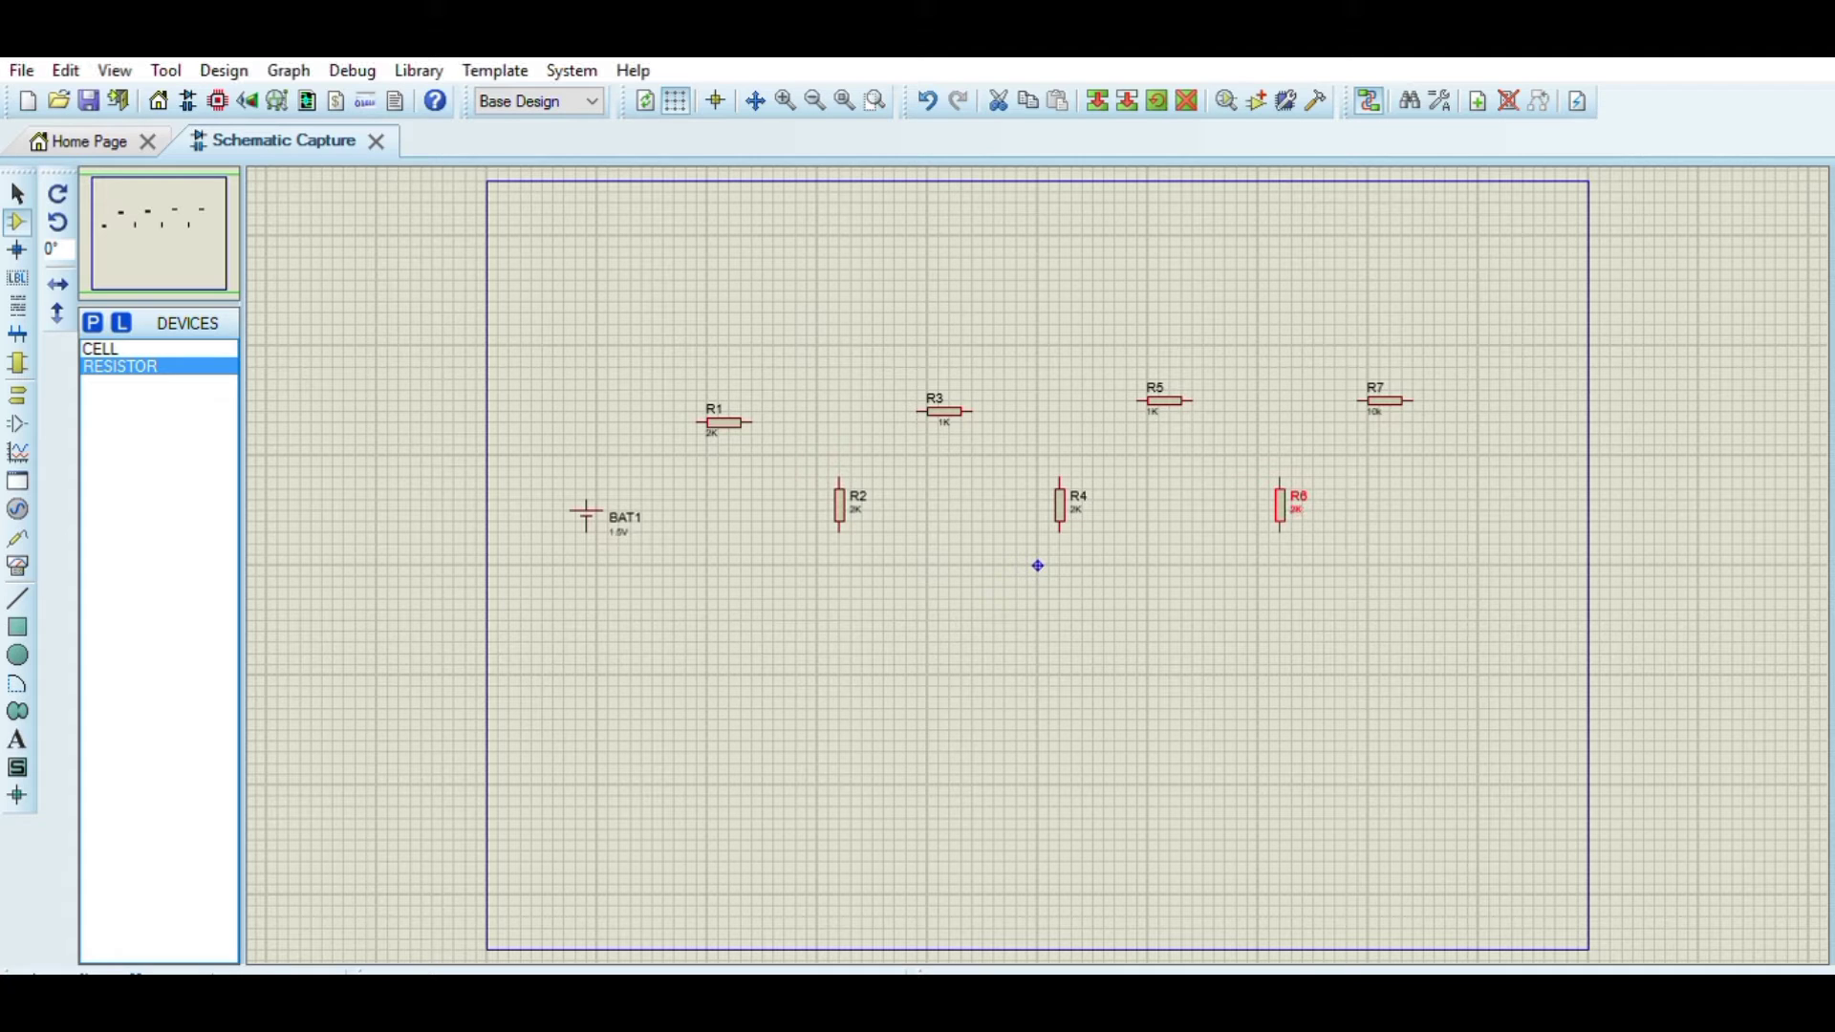
pyautogui.doubleClick(1385, 400)
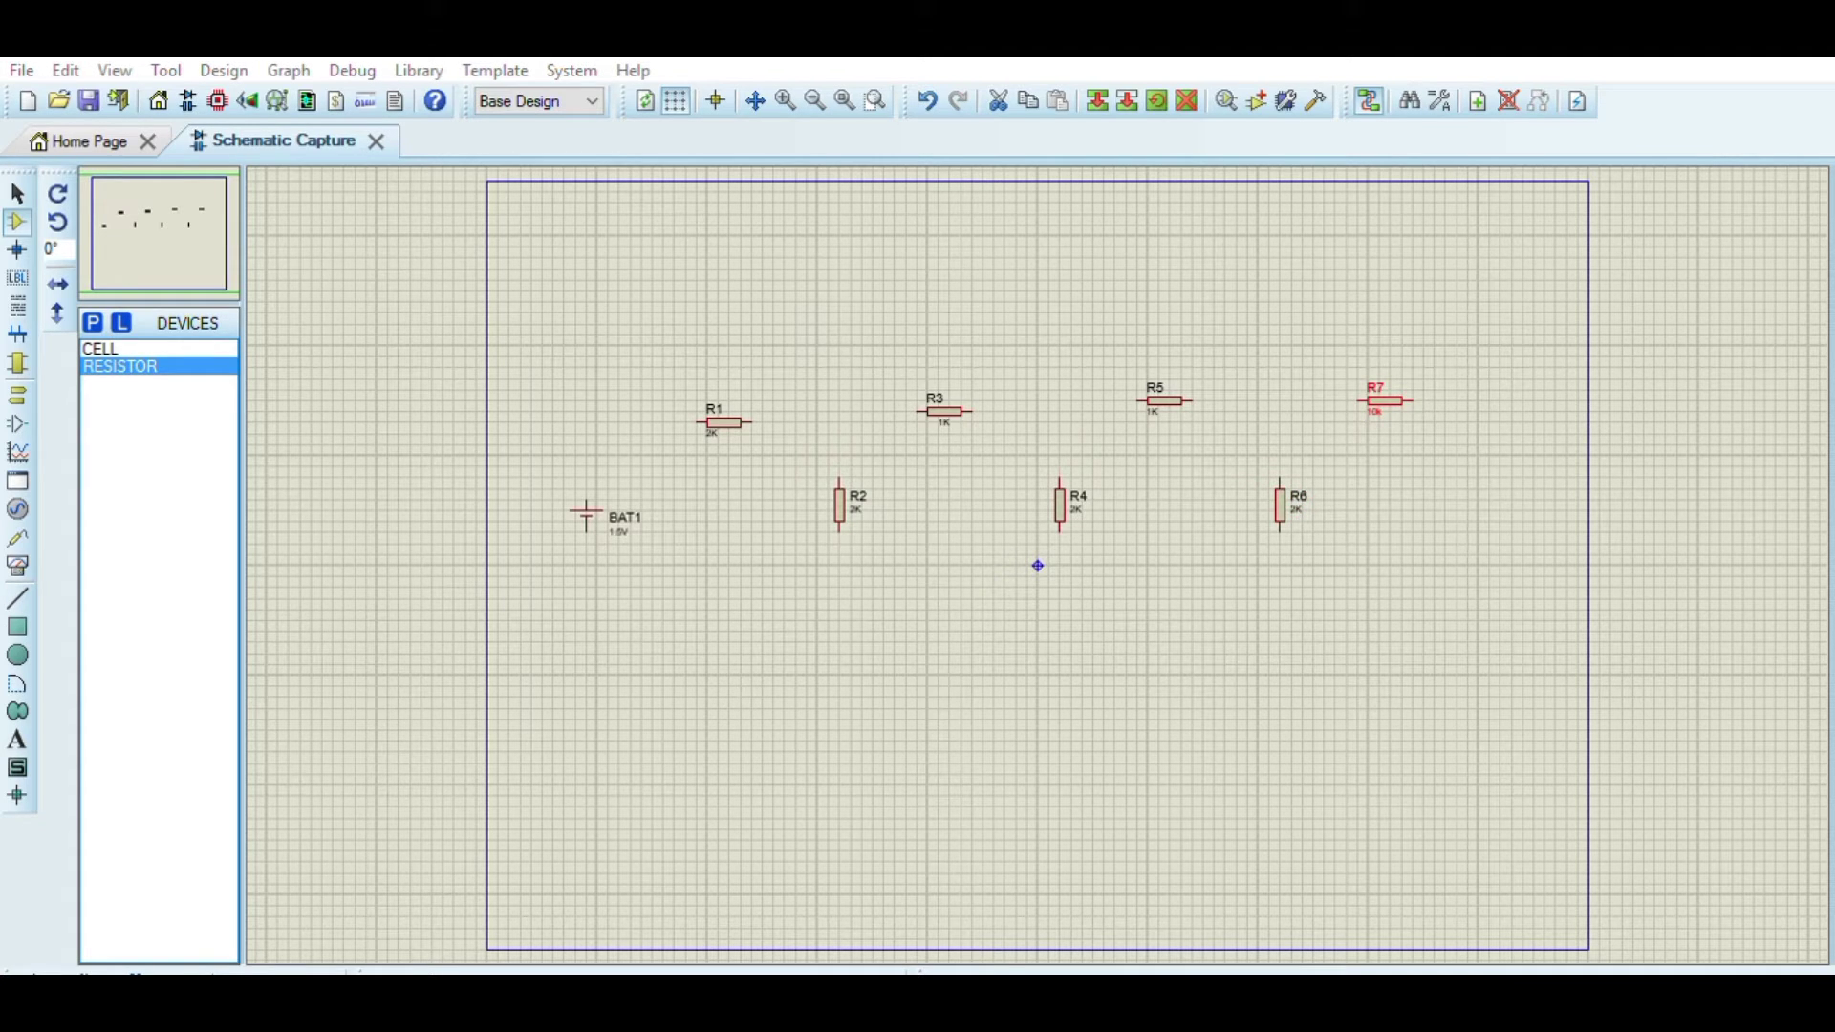
pyautogui.press('Return')
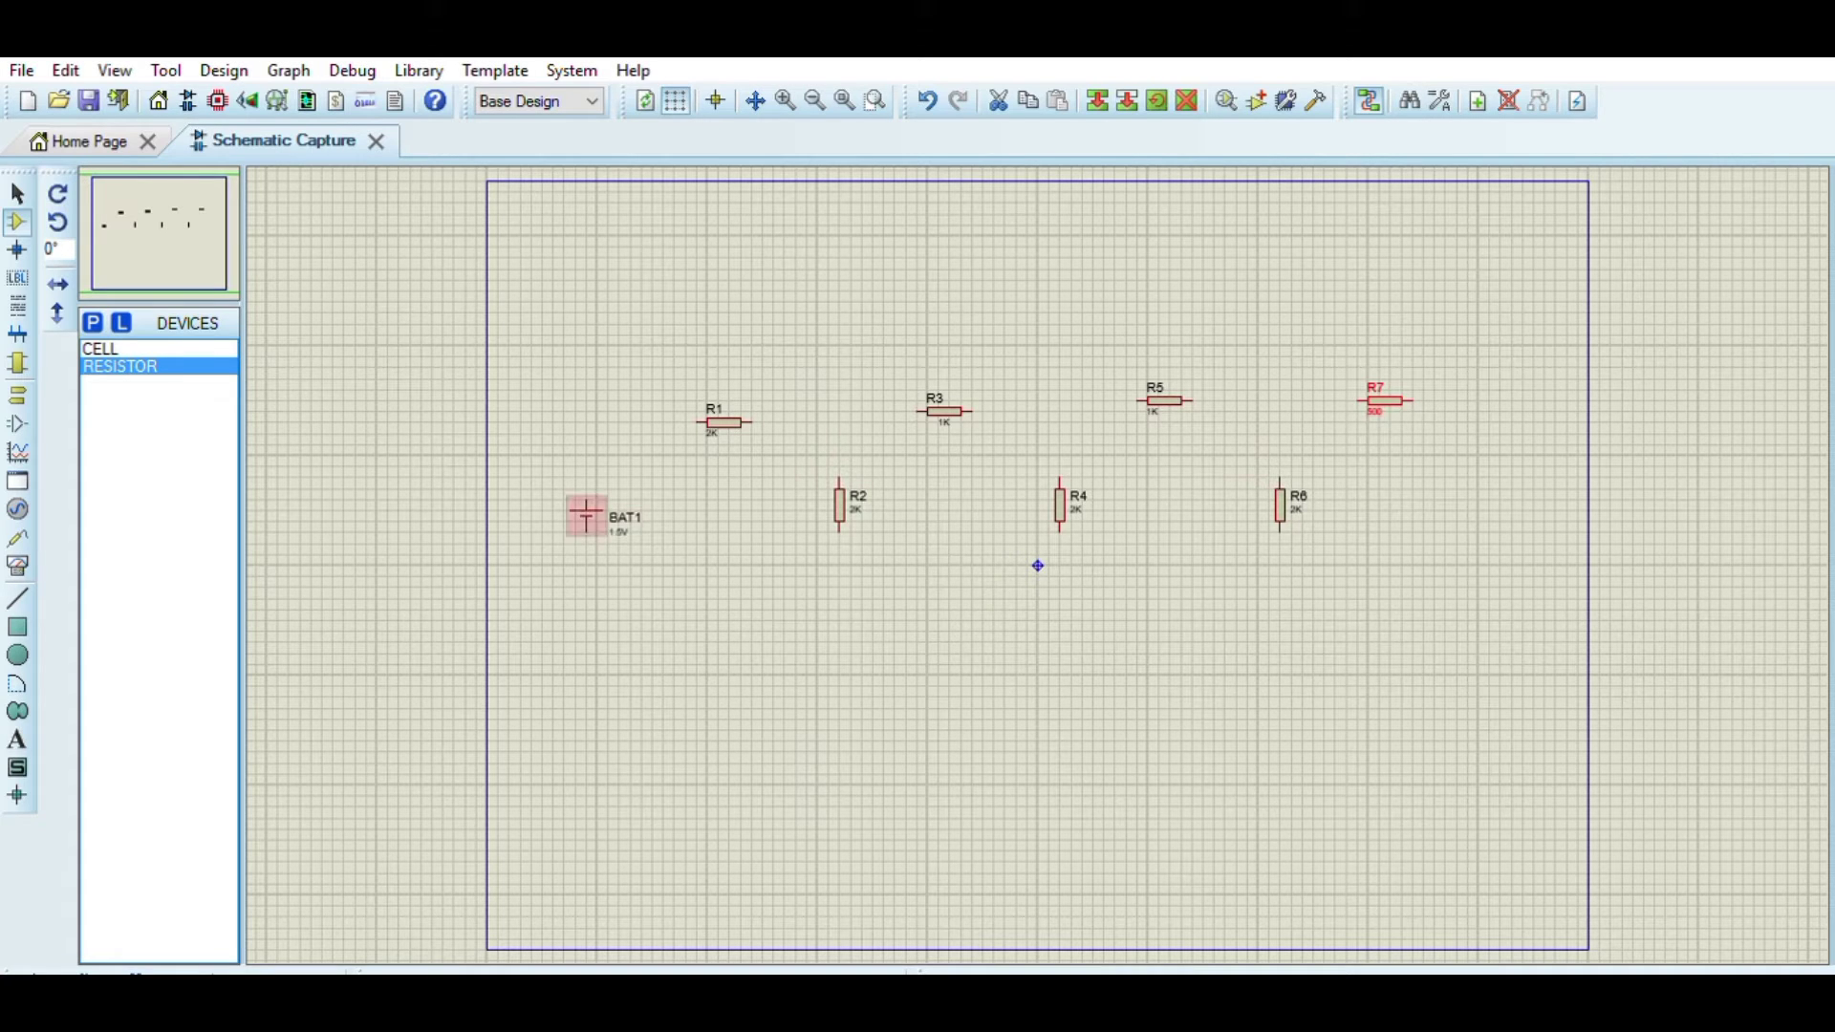
pyautogui.doubleClick(619, 532)
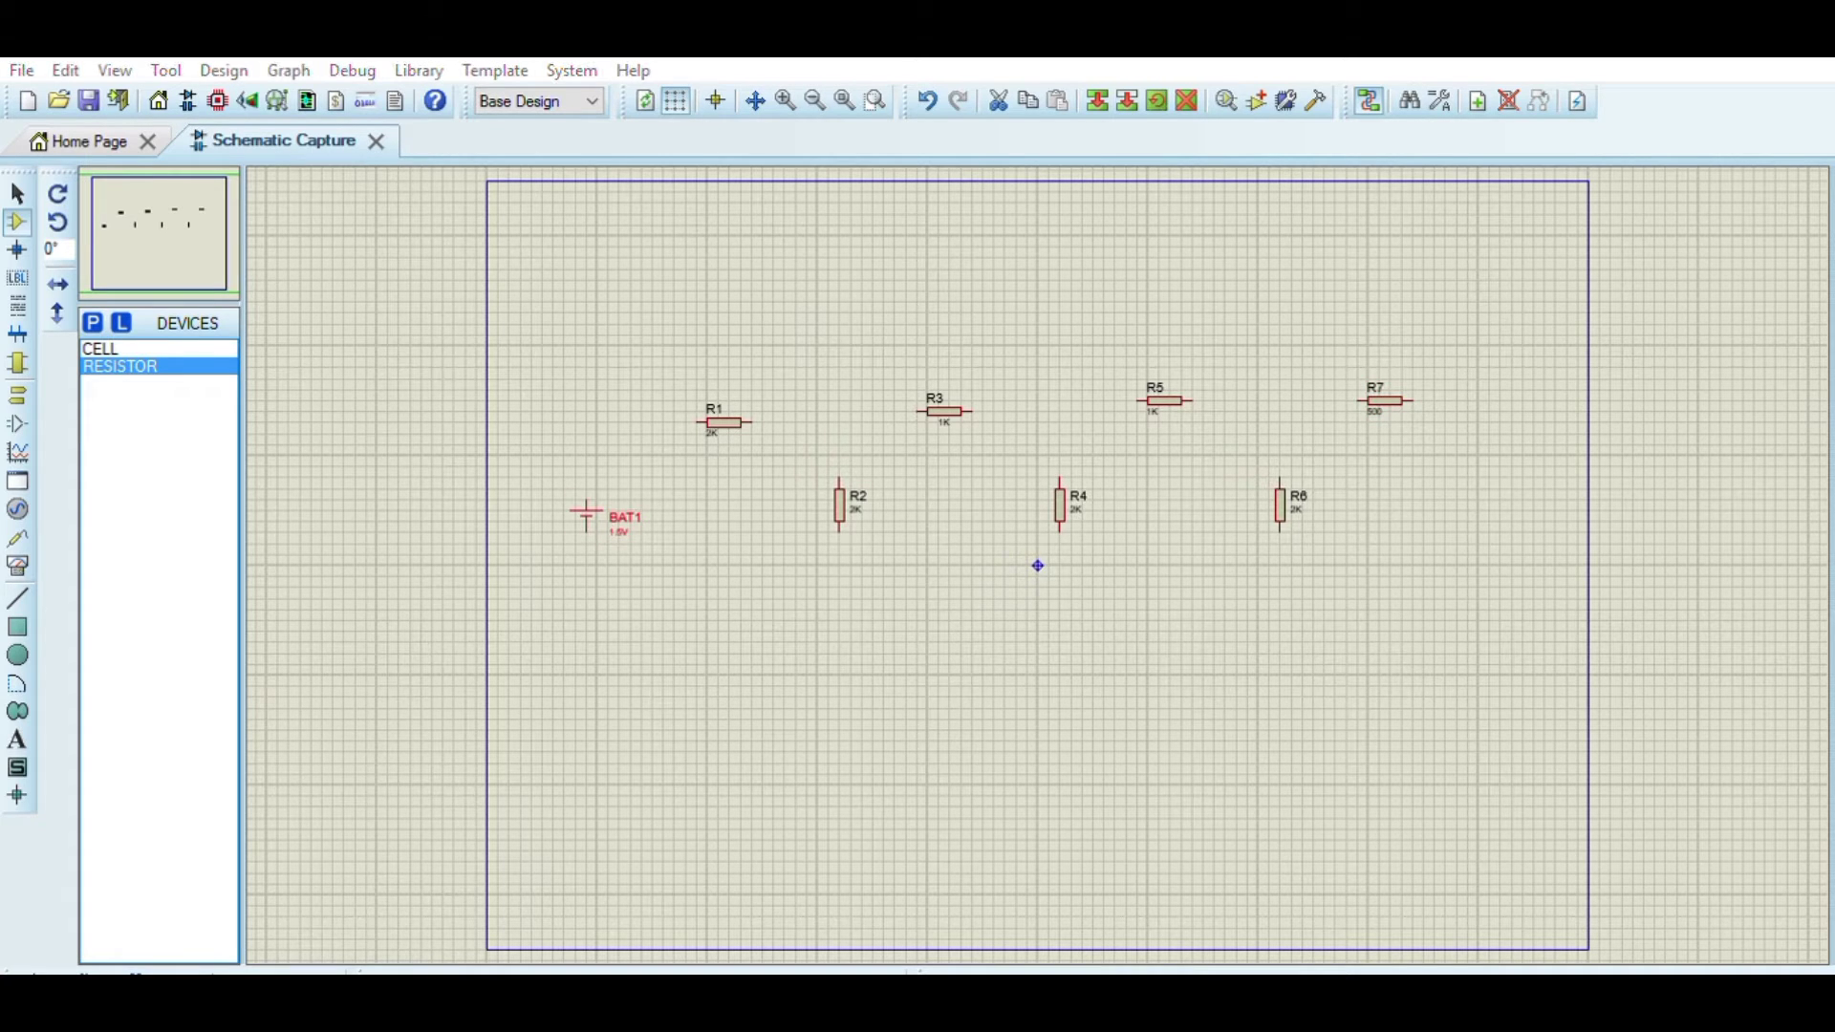
pyautogui.press('Return')
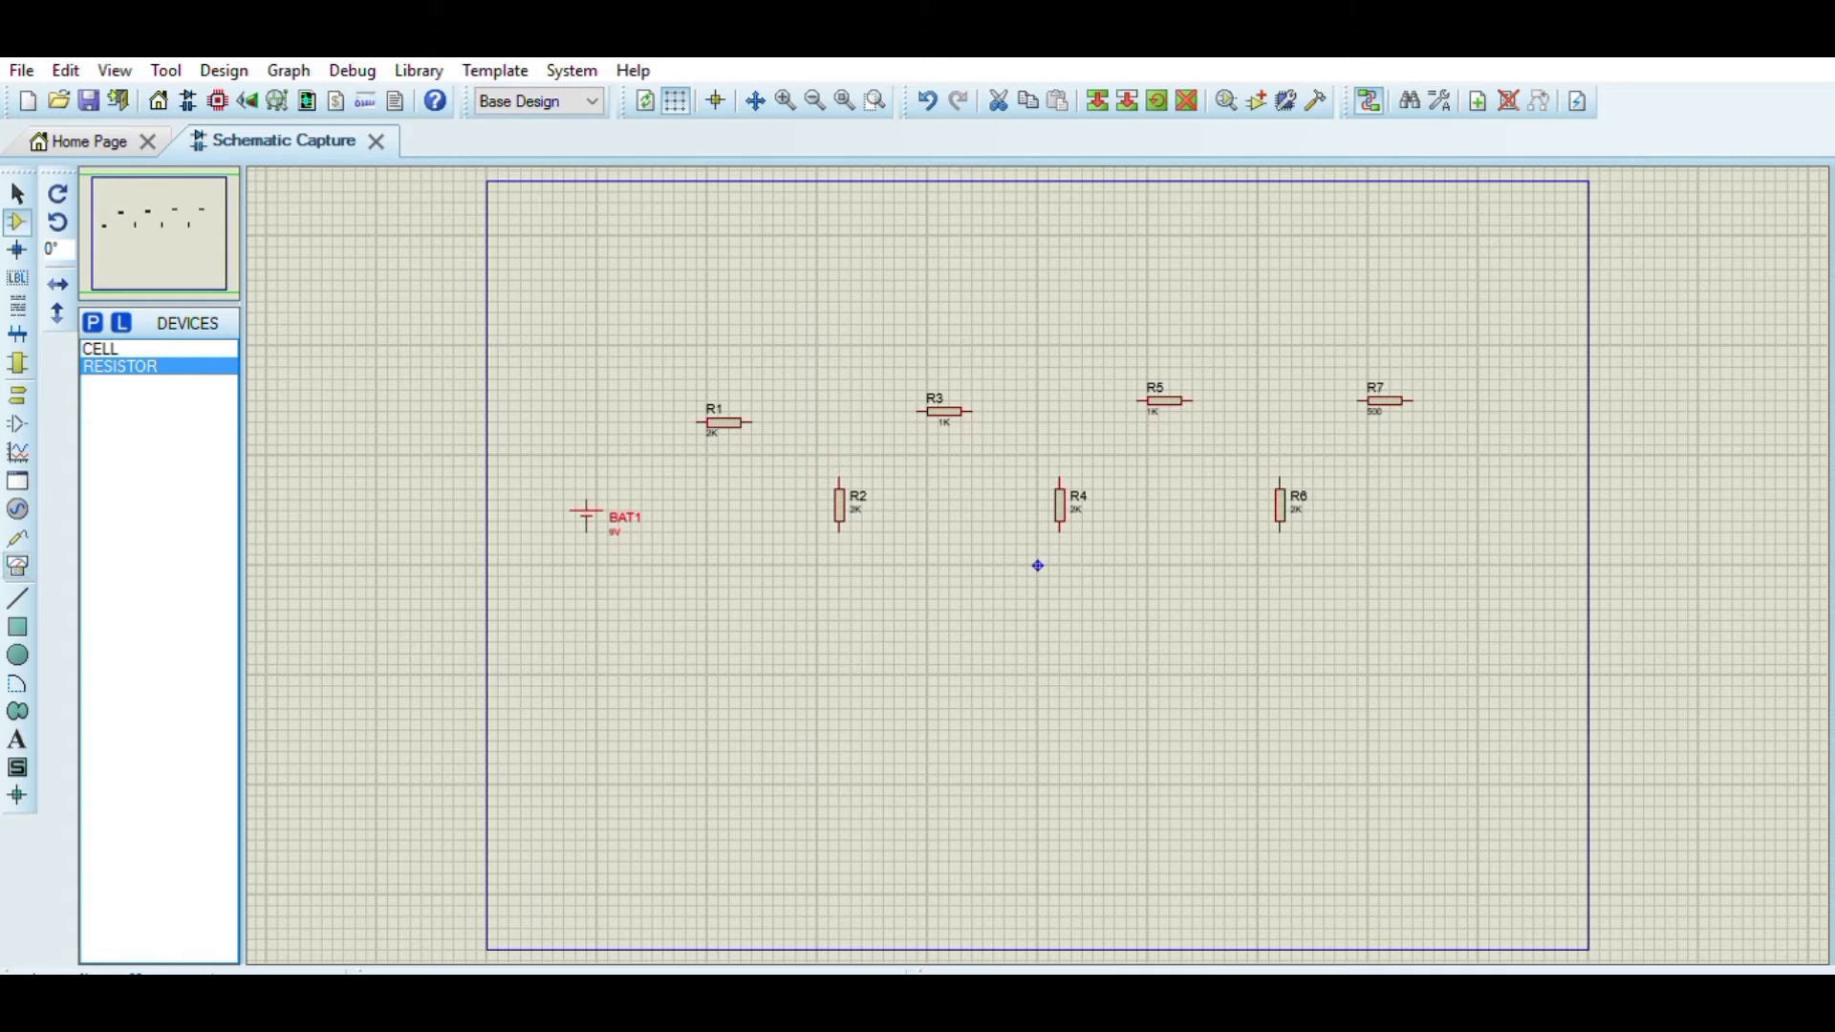
# - Place a DC voltmeter to the right of R6, below and beyond R7
pyautogui.click(17, 565)
pyautogui.click(140, 488)
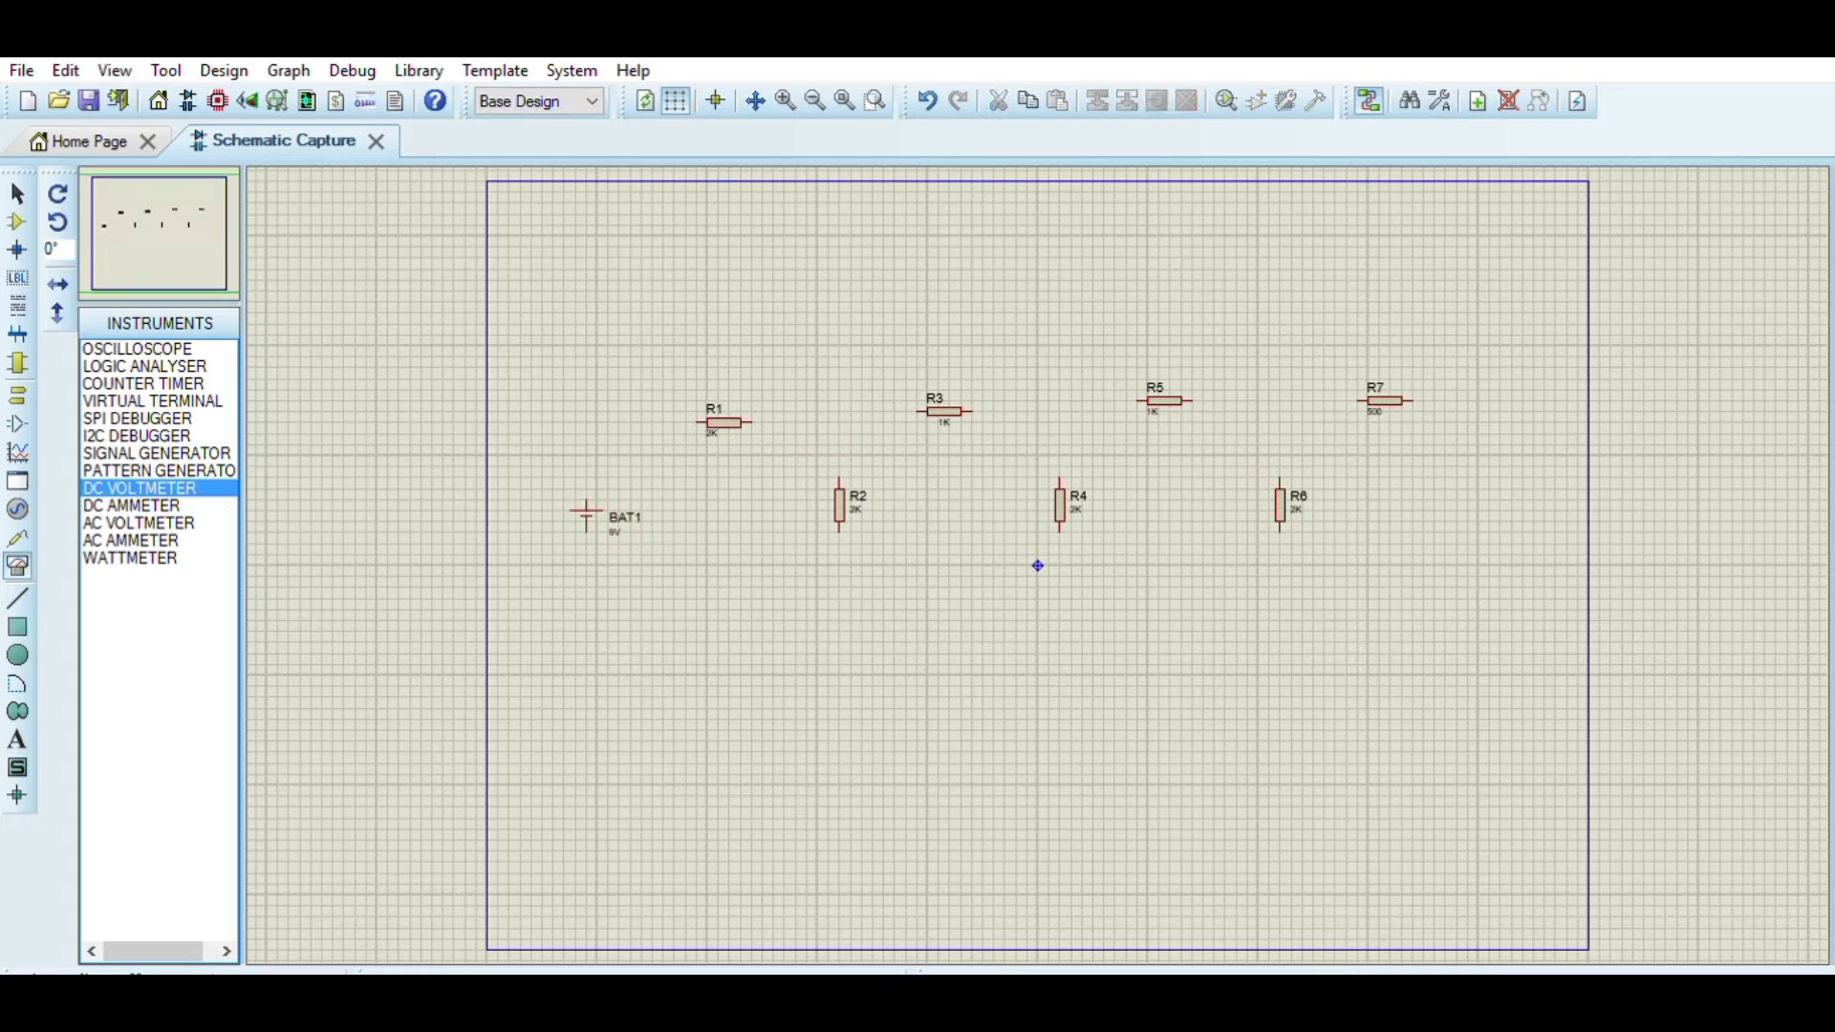
pyautogui.click(1479, 499)
pyautogui.click(1479, 498)
# - Try to wire the top terminal of BAT1 to R1 and continue from R1's right end
pyautogui.click(585, 499)
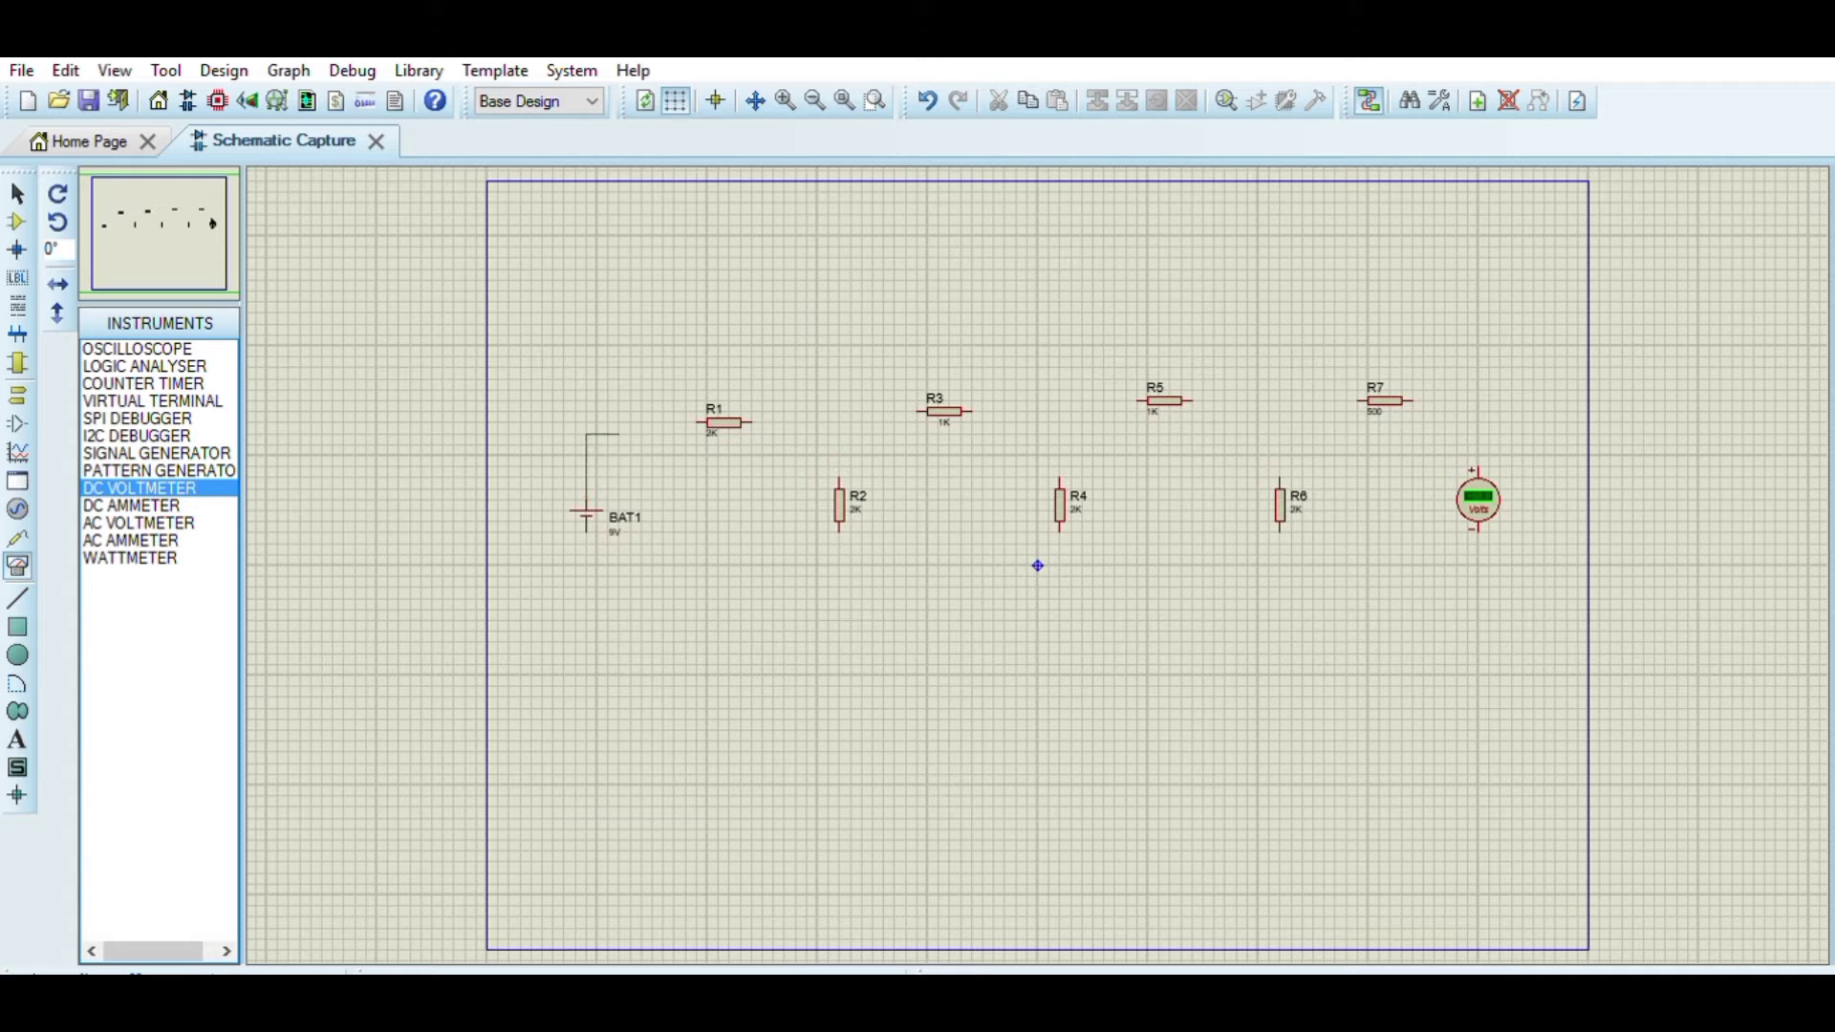
pyautogui.click(697, 421)
pyautogui.click(752, 421)
pyautogui.hotkey('ctrl', 'z')
# - Try to move the R3 reference label below its resistor, clear of the value text
pyautogui.click(941, 411)
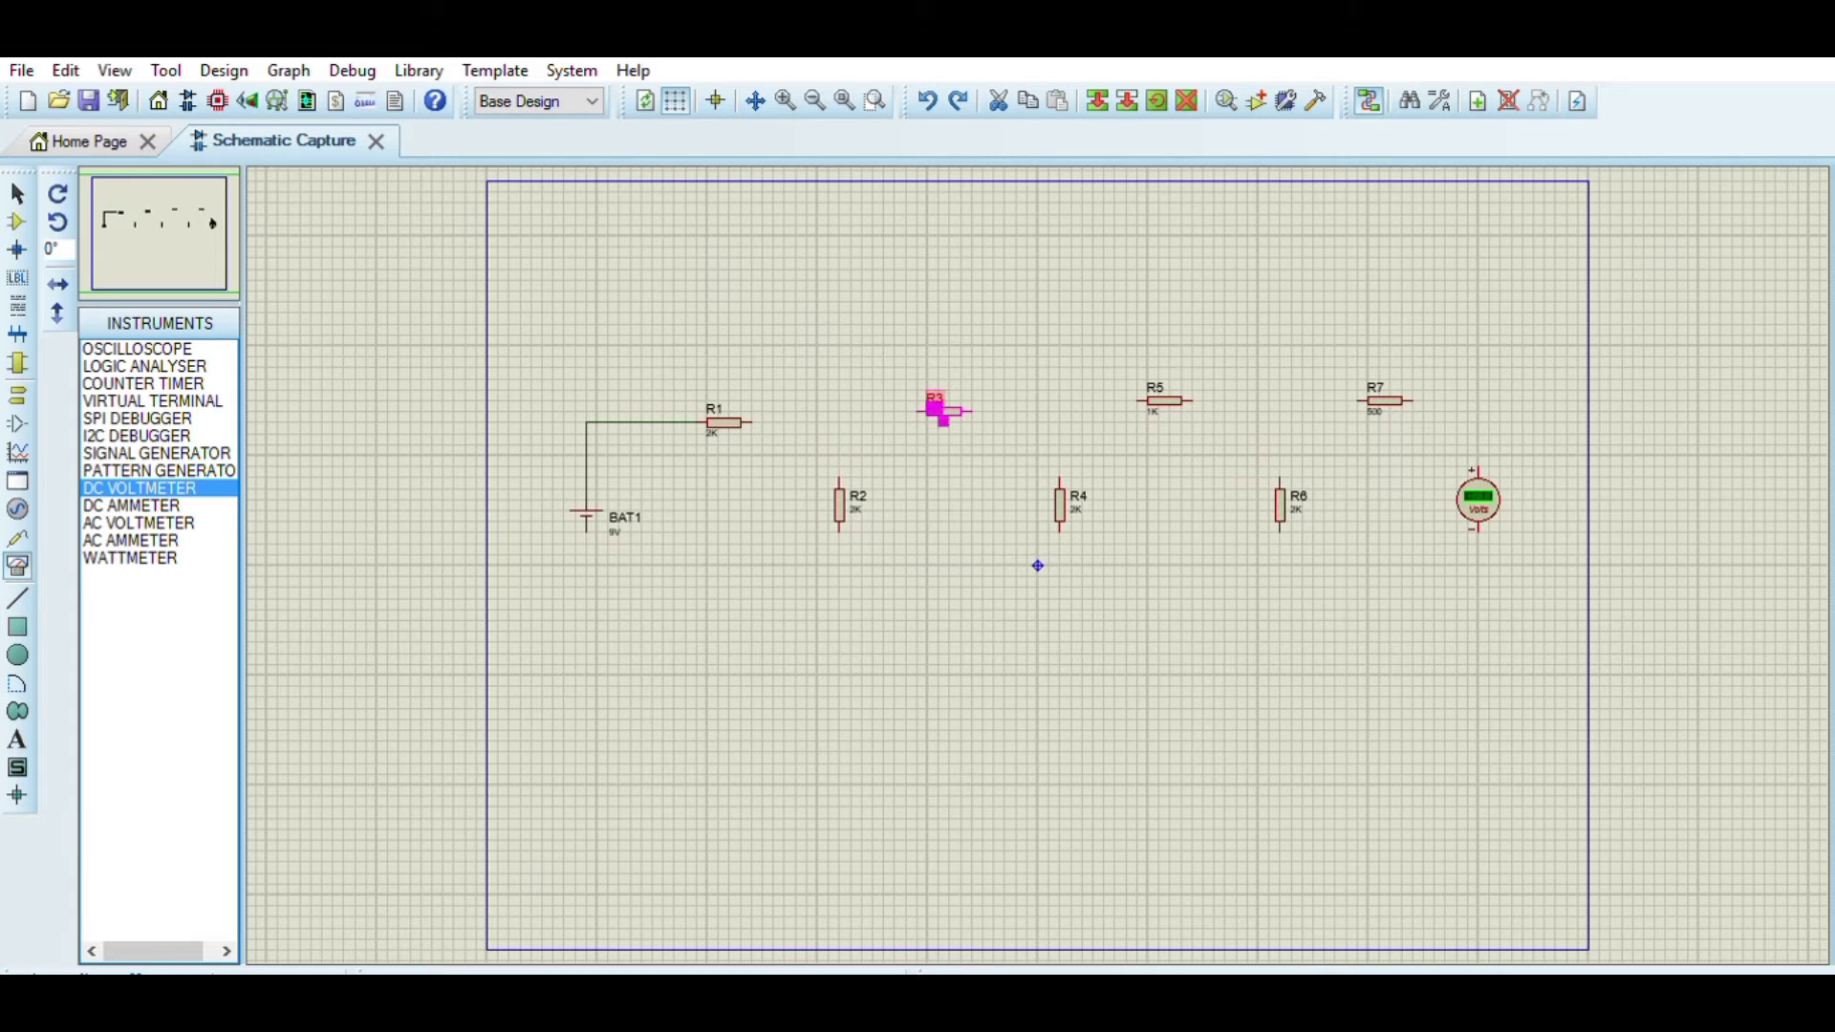
pyautogui.moveTo(935, 399); pyautogui.dragTo(936, 421)
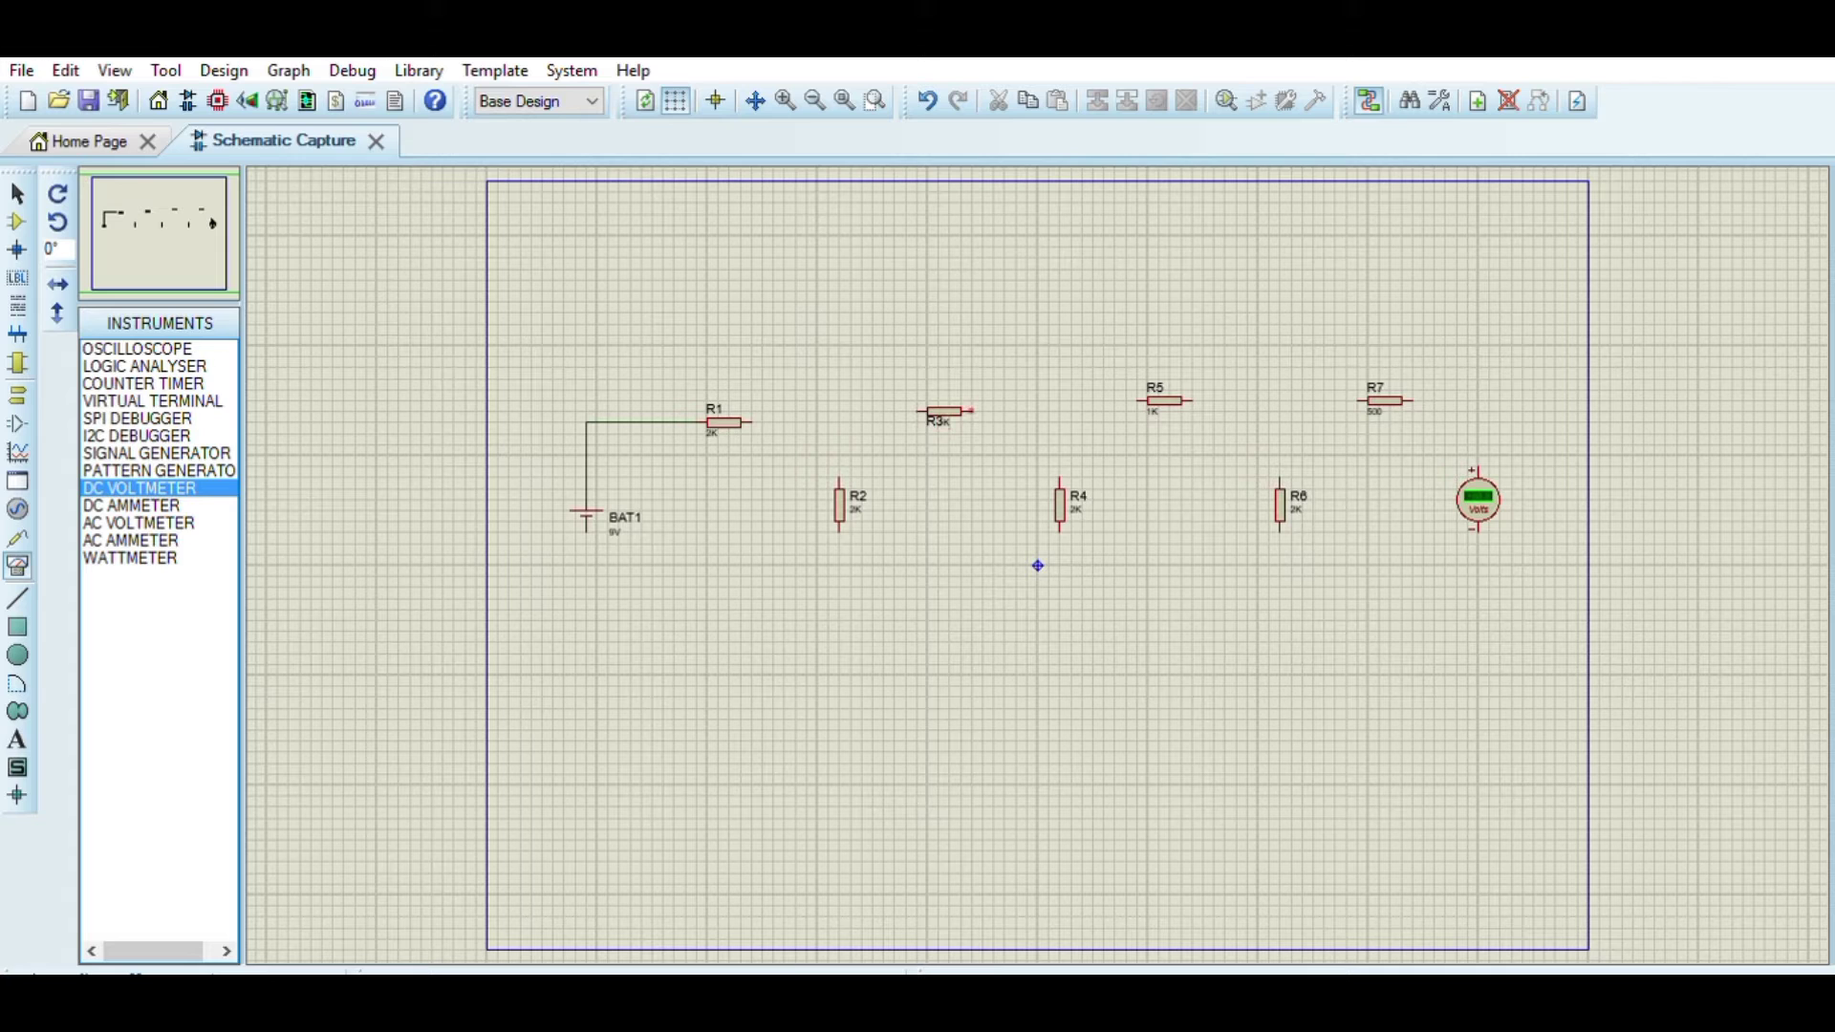
pyautogui.click(972, 411)
pyautogui.press('Escape')
pyautogui.click(971, 411)
pyautogui.hotkey('ctrl', 'z')
pyautogui.click(936, 420)
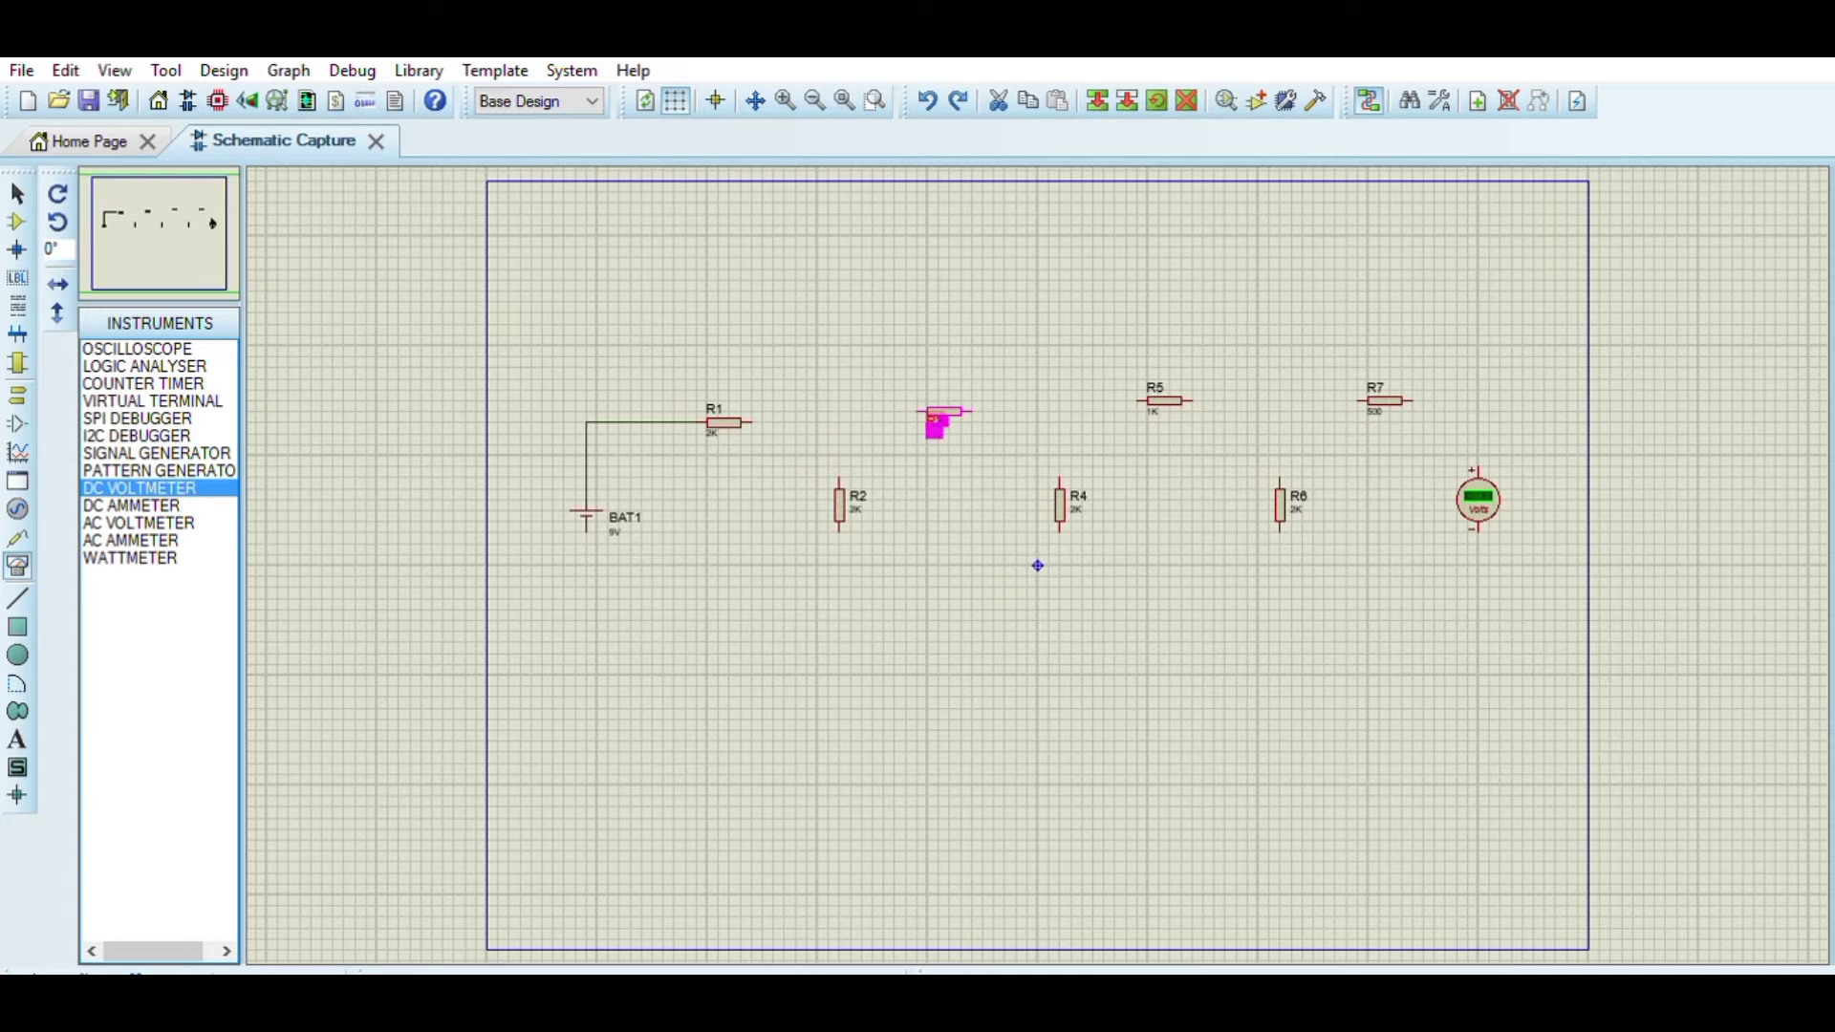
pyautogui.moveTo(935, 430)
pyautogui.mouseDown()
pyautogui.moveTo(958, 475)
pyautogui.moveTo(946, 421)
pyautogui.moveTo(957, 431)
pyautogui.mouseUp()
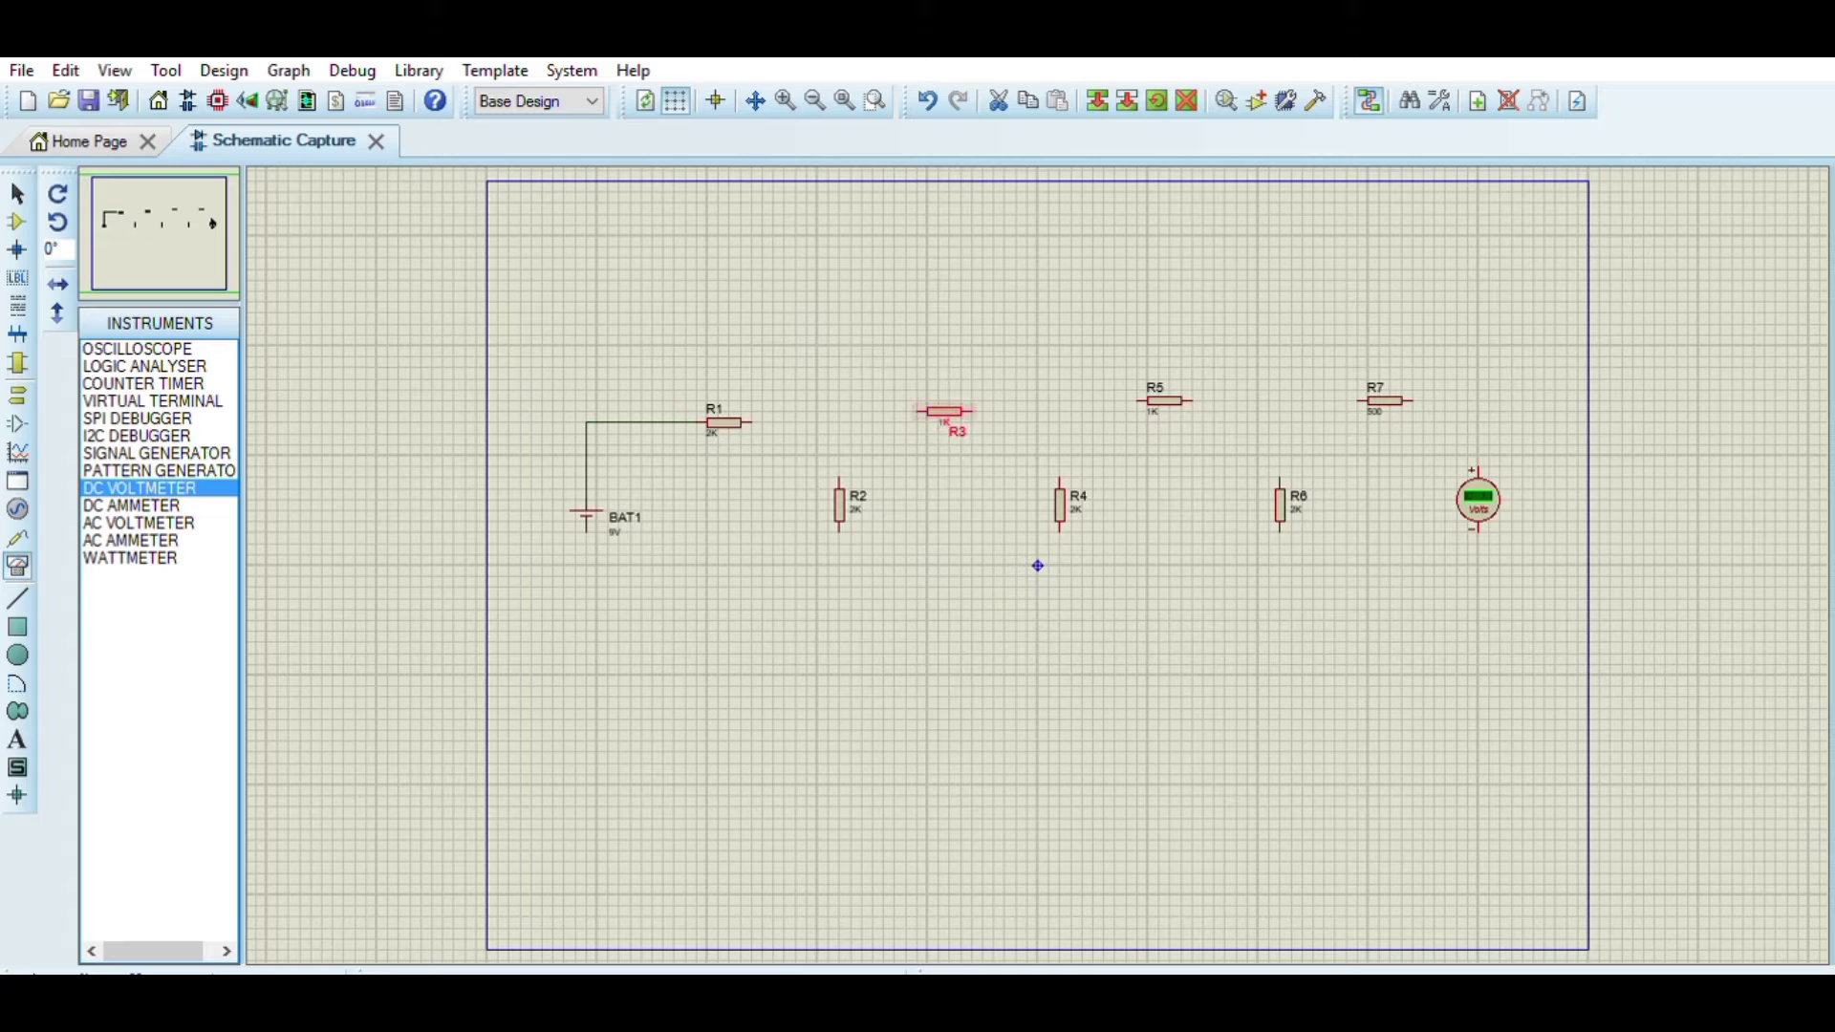
# - Undo the R3 label moves and the wire between BAT1 and R1
pyautogui.hotkey('ctrl', 'z')
pyautogui.hotkey('ctrl', 'z')
pyautogui.hotkey('ctrl', 'z')
pyautogui.hotkey('ctrl', 'z')
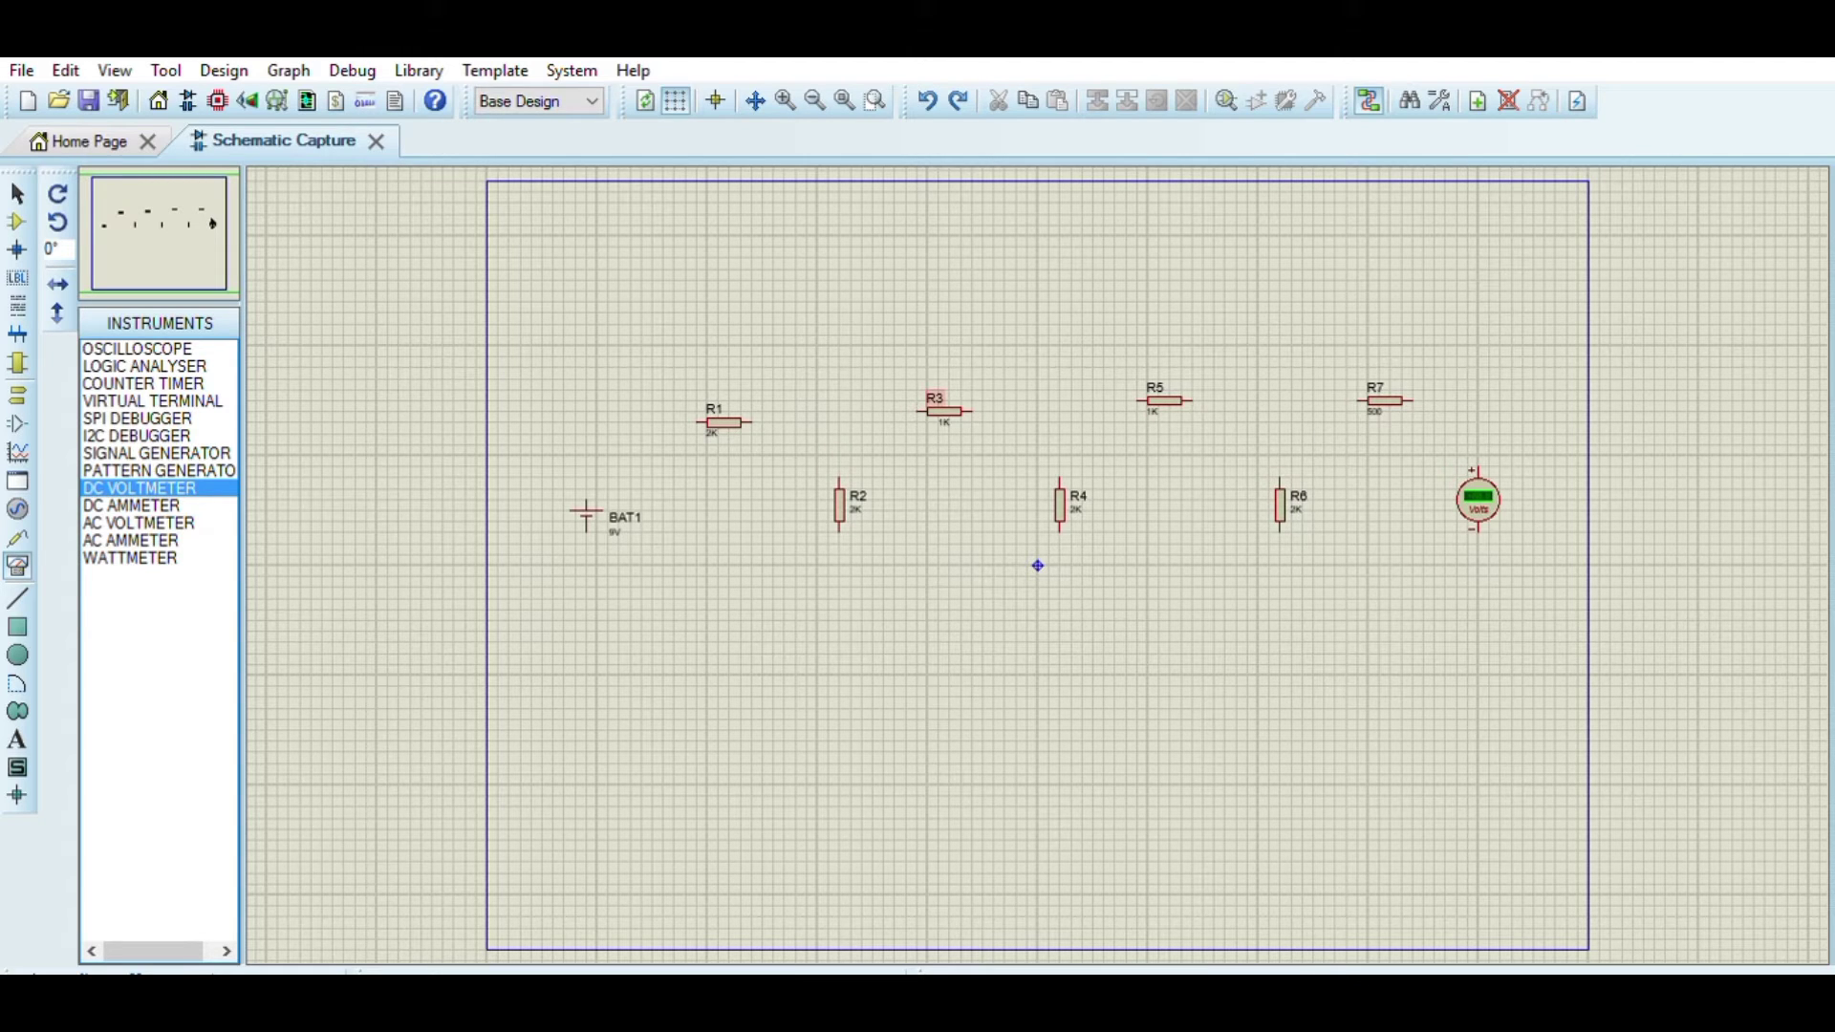
# - Wire the top terminal of BAT1 in series through R1, R3 and R5 to the left end of R7
pyautogui.click(944, 411)
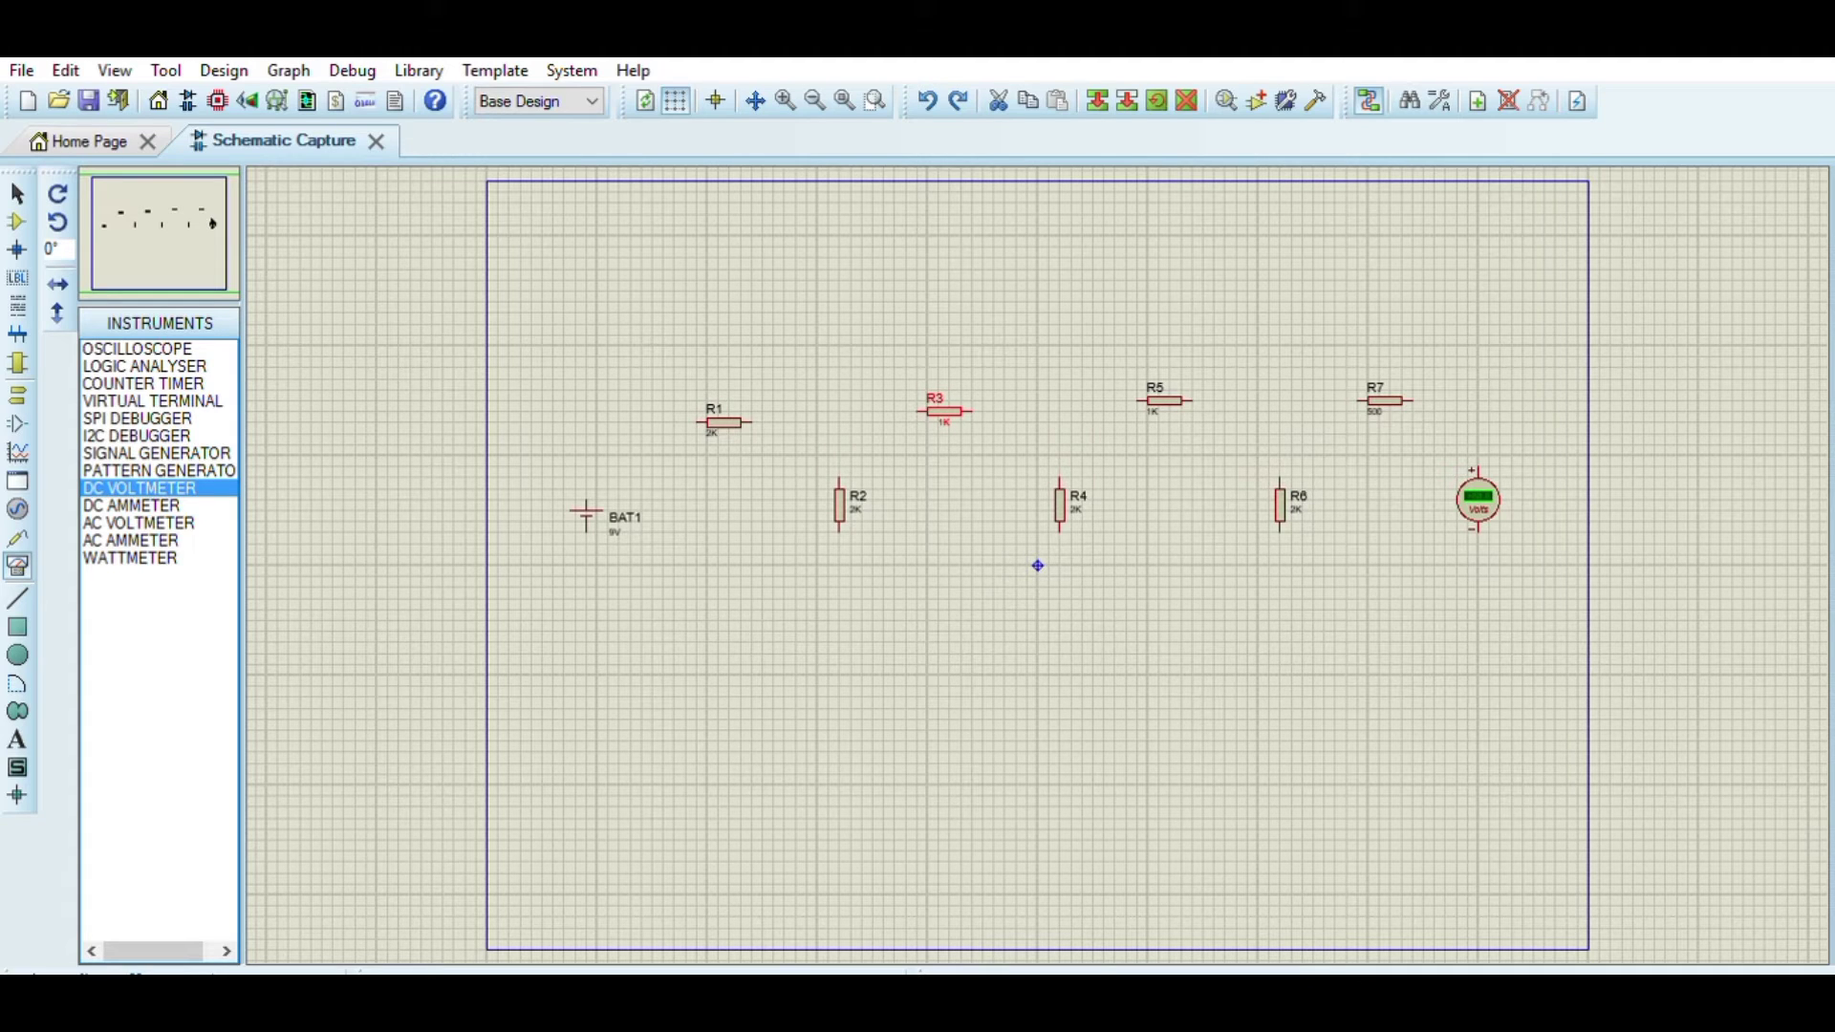
pyautogui.click(586, 498)
pyautogui.click(698, 421)
pyautogui.click(754, 421)
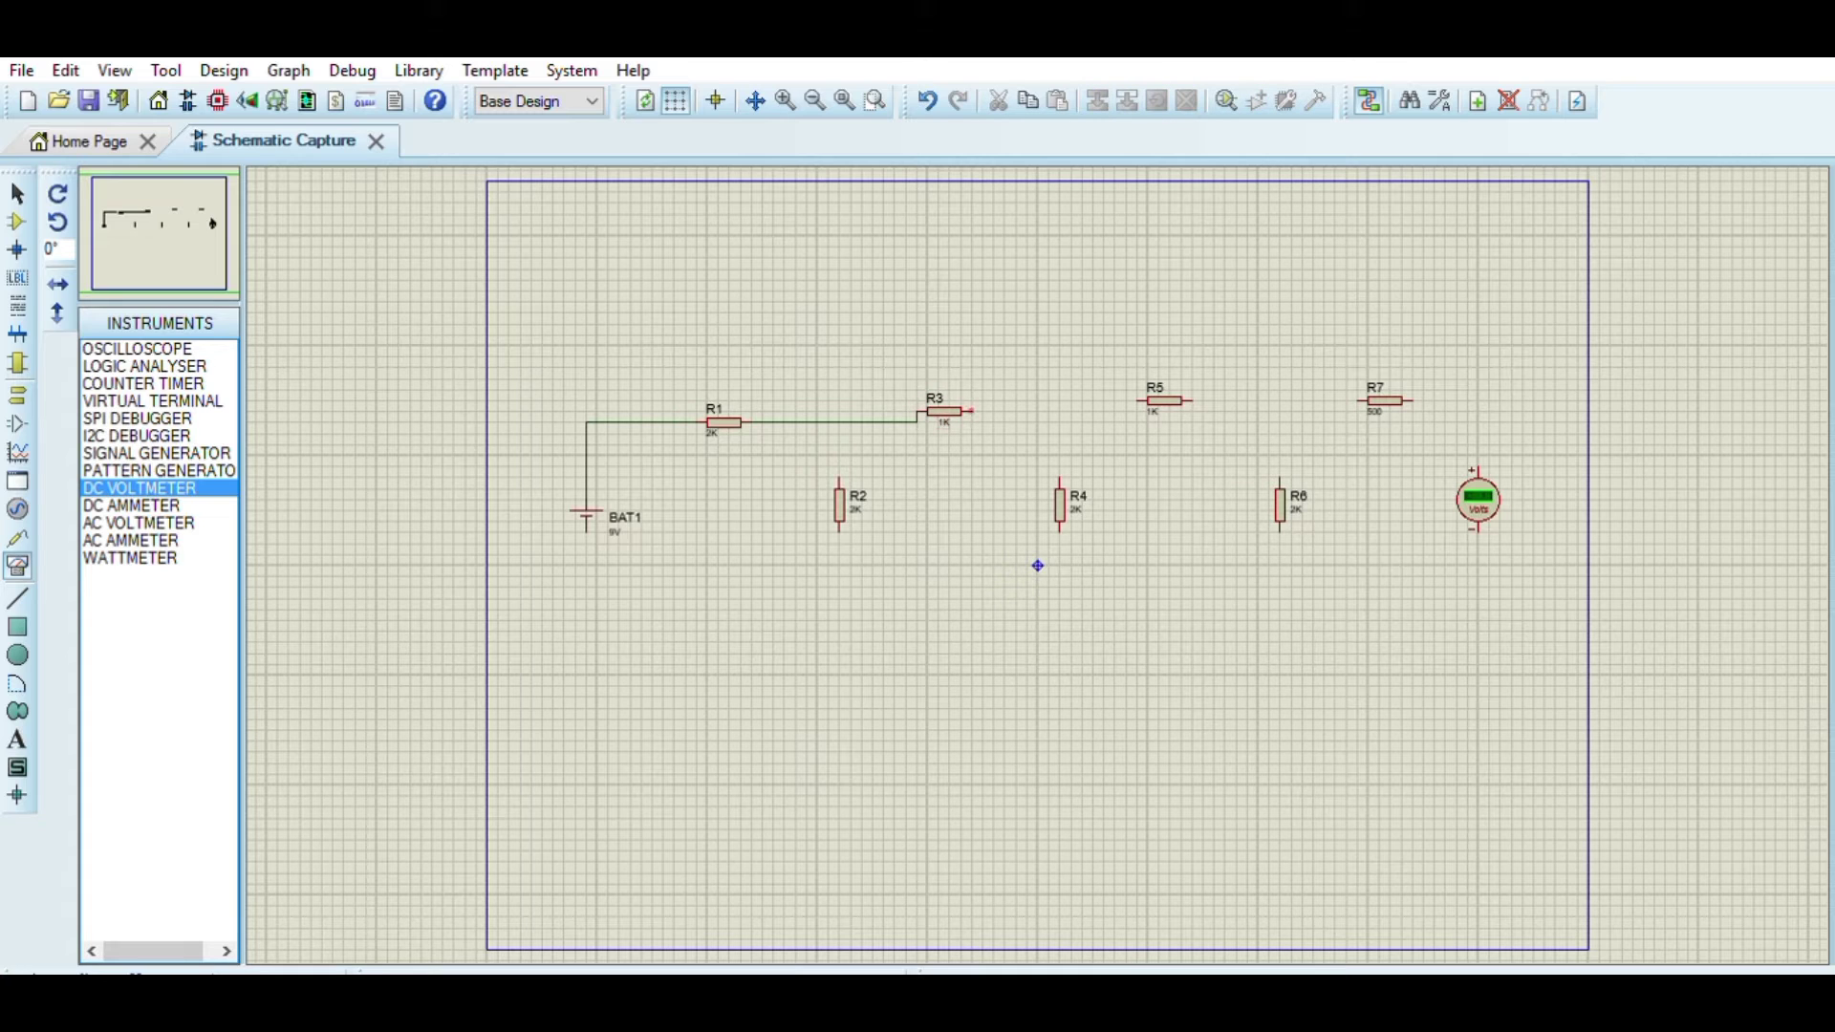
pyautogui.click(969, 411)
pyautogui.click(1136, 400)
pyautogui.click(1192, 401)
pyautogui.click(1361, 470)
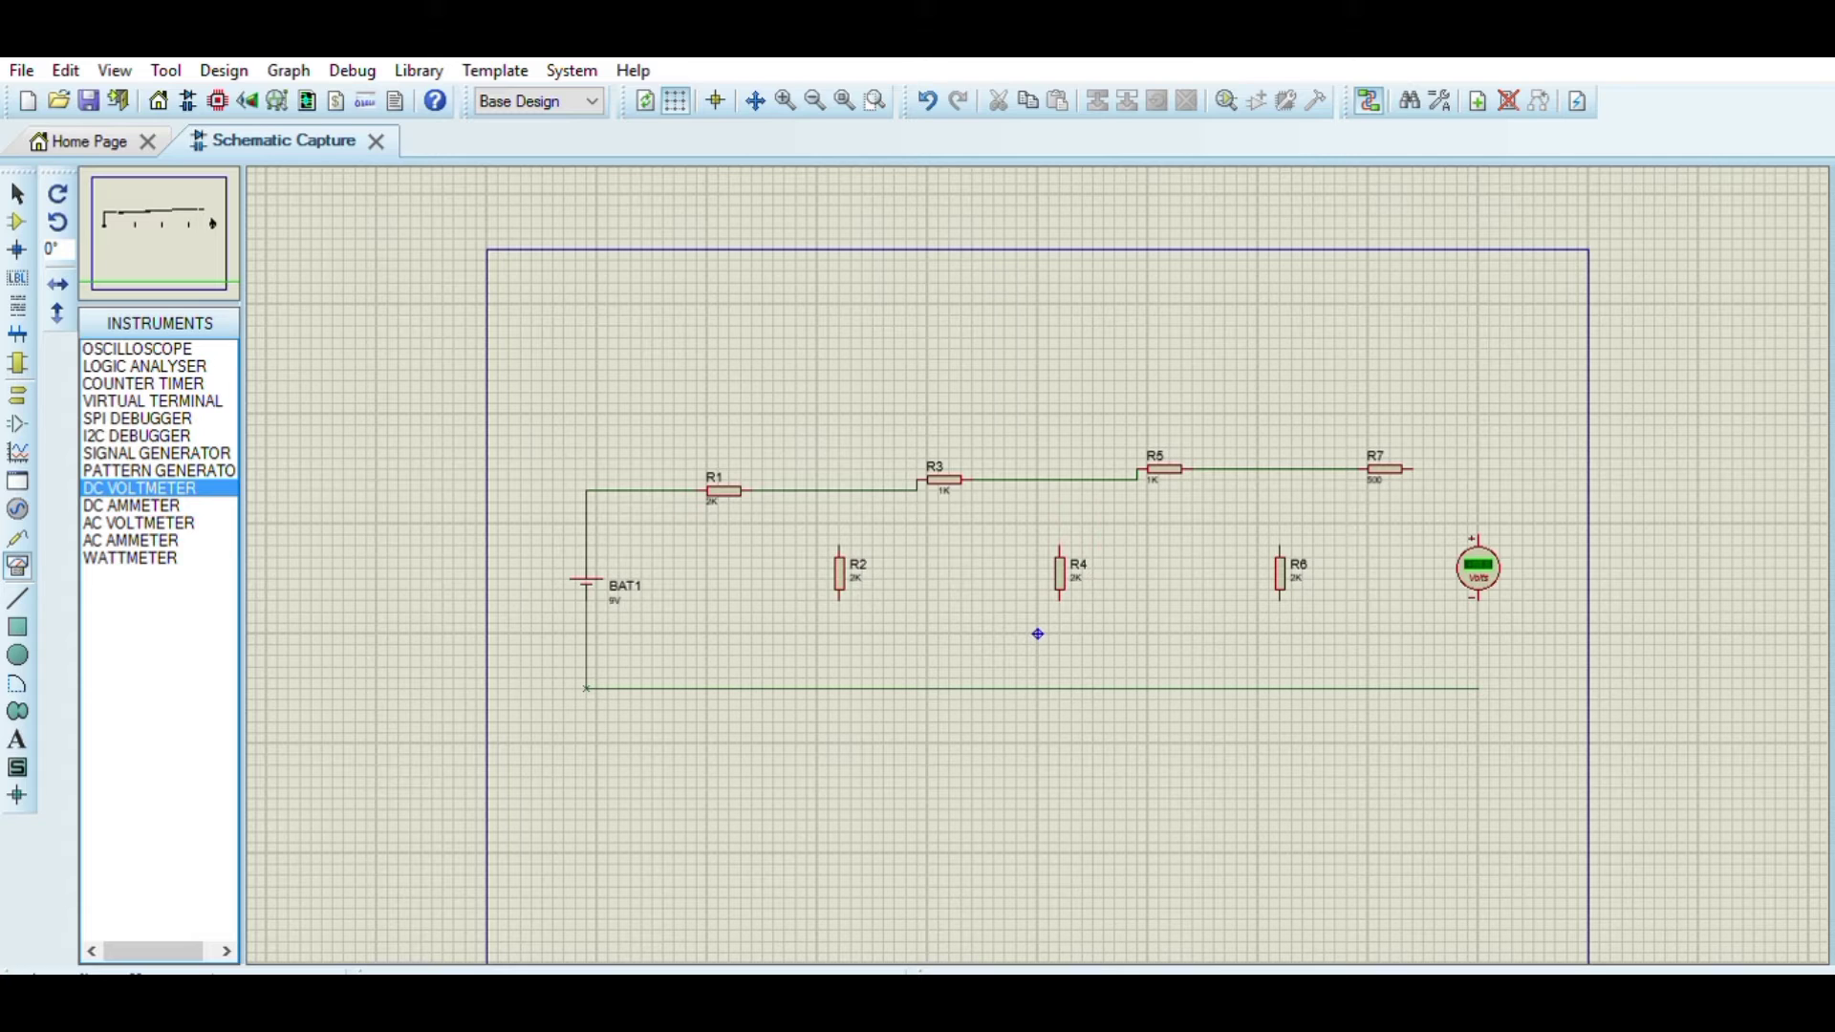
# - Wire the voltmeter's negative terminal to the bottom of BAT1 along a lower return line, and its positive terminal to R7
pyautogui.click(1479, 599)
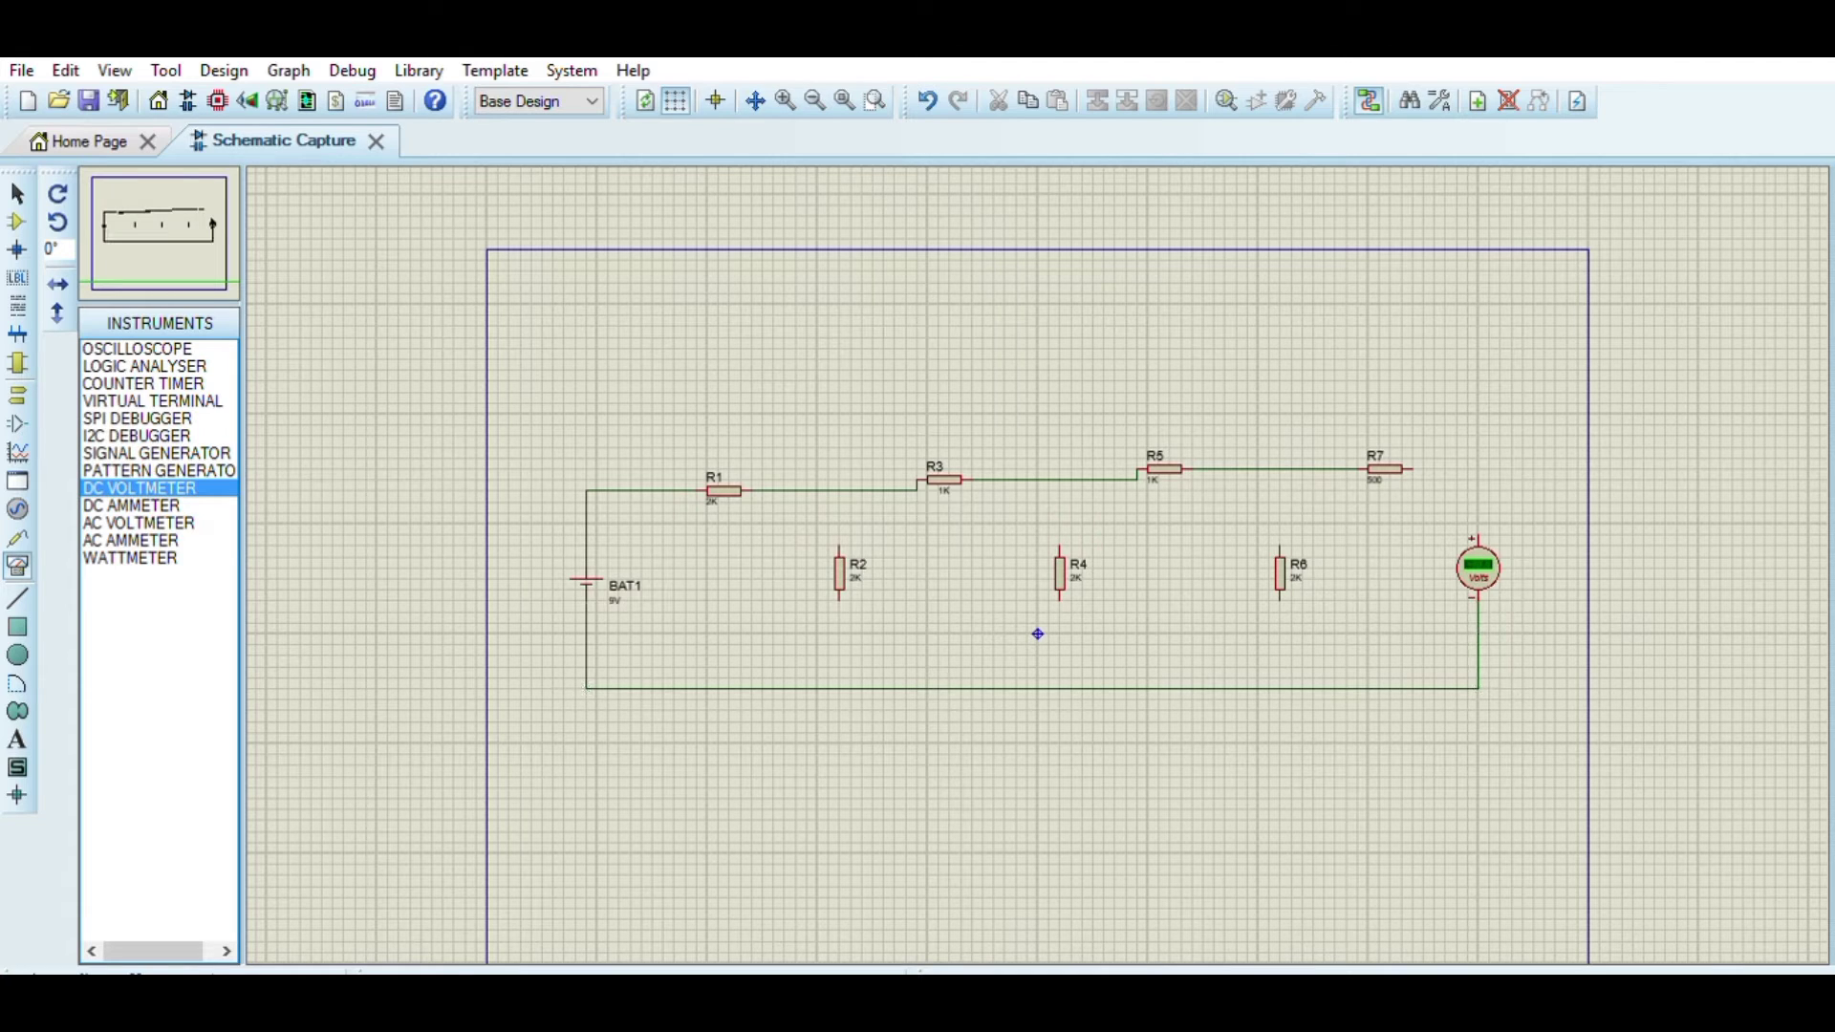
pyautogui.click(1413, 469)
pyautogui.doubleClick(1478, 469)
pyautogui.click(1477, 535)
# - Connect R2 between the R1–R3 wire and the lower return line
pyautogui.click(839, 545)
pyautogui.click(839, 490)
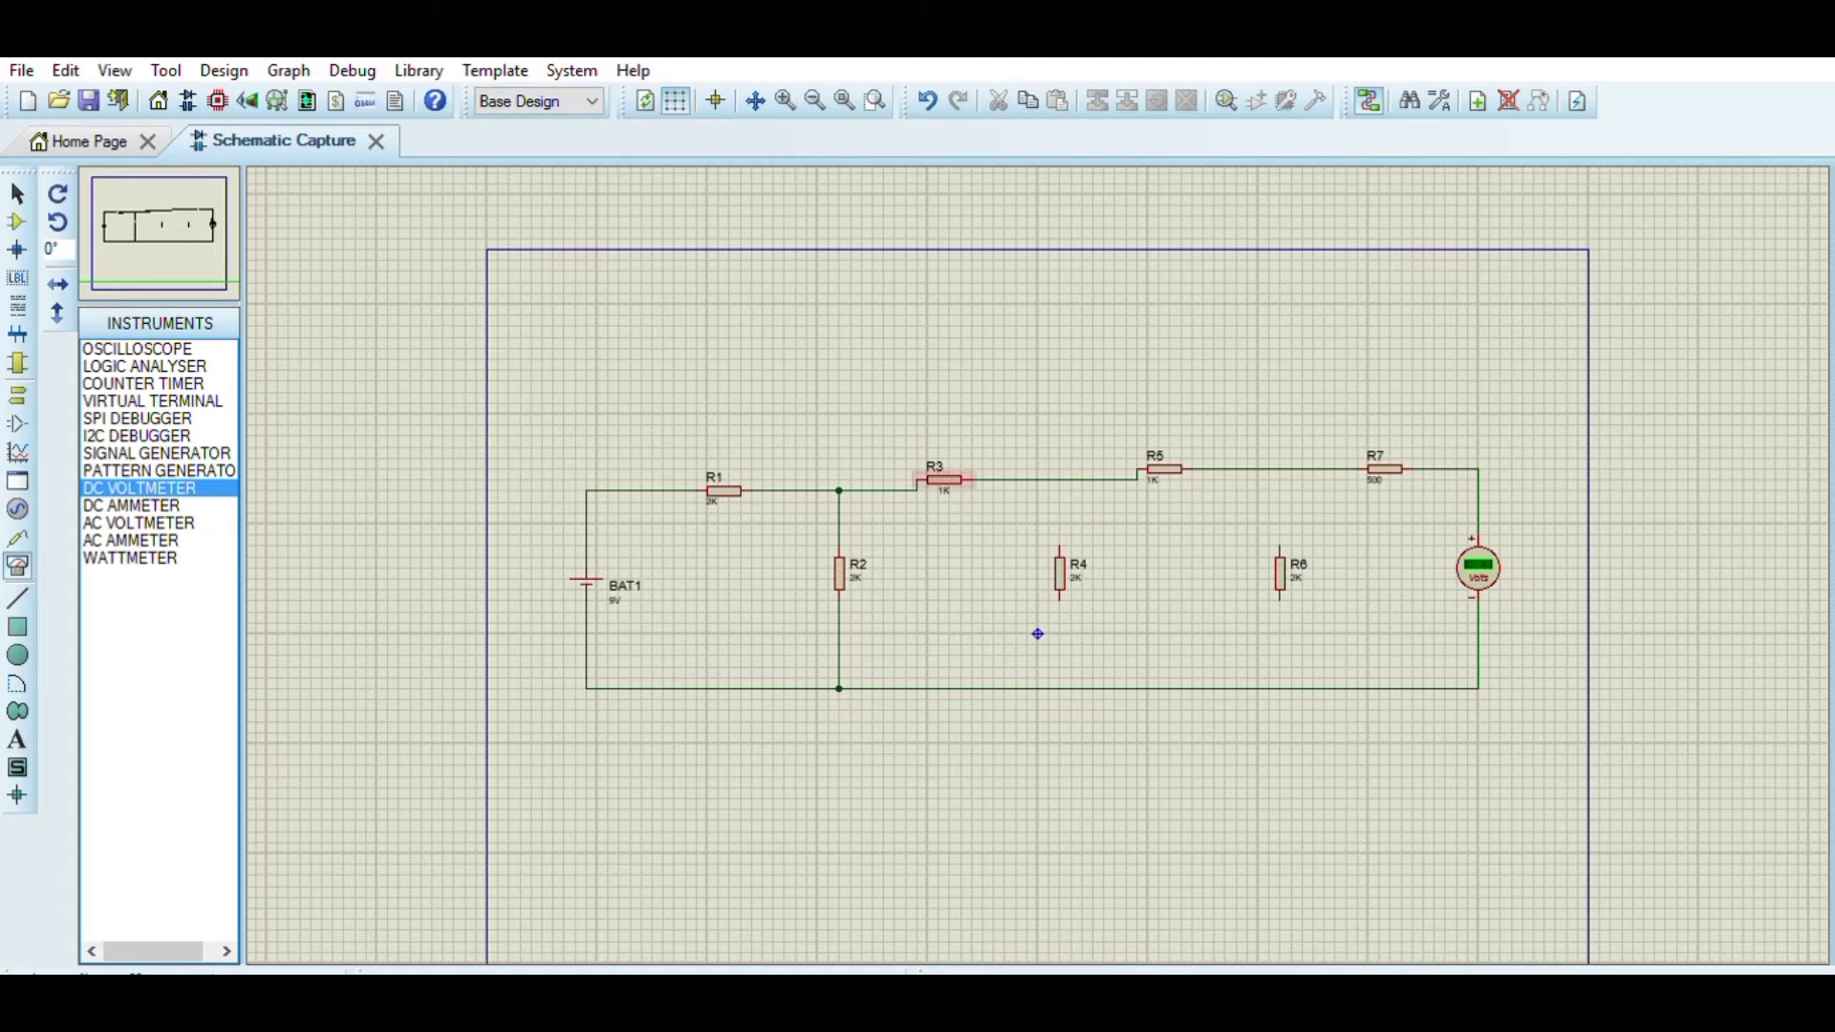
# - Connect R4 between the R3–R5 wire and the lower return line, and R6 between the R5–R7 wire and the return line
pyautogui.click(1059, 545)
pyautogui.click(1059, 479)
pyautogui.click(1059, 600)
pyautogui.click(1059, 688)
pyautogui.click(1280, 469)
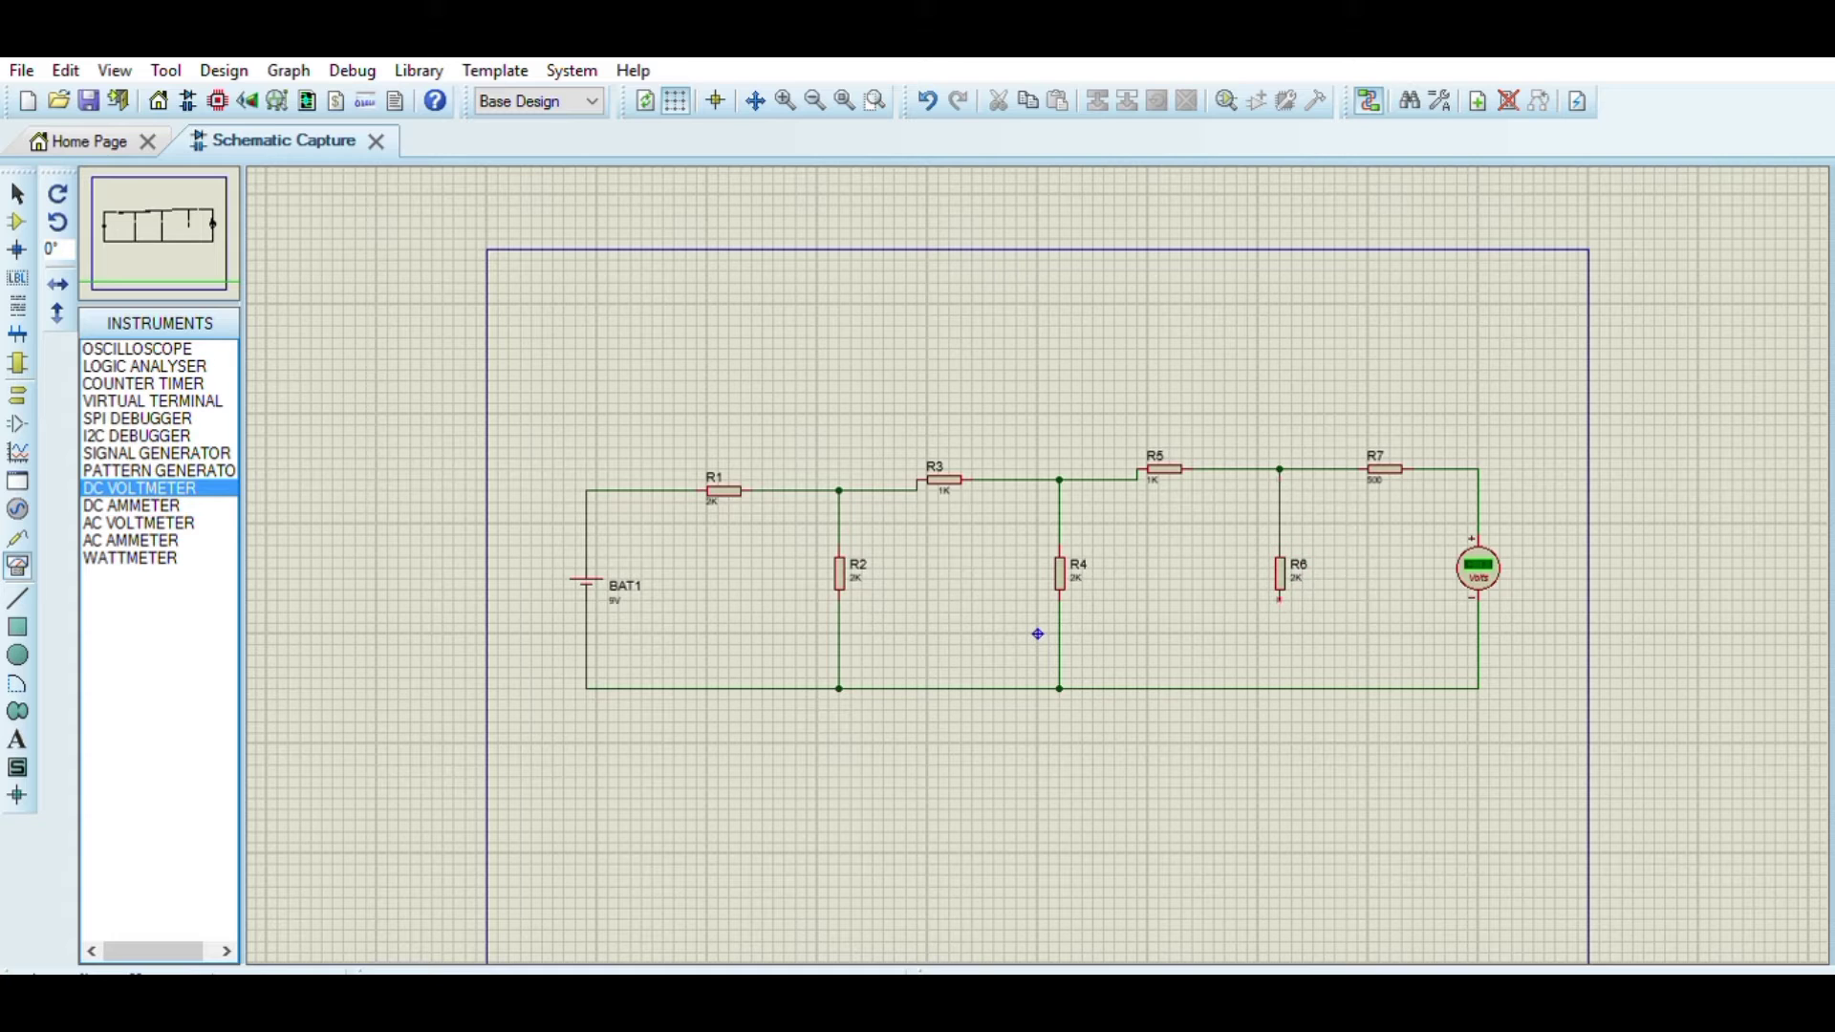
pyautogui.click(1279, 599)
pyautogui.click(1282, 688)
pyautogui.moveTo(1038, 634); pyautogui.dragTo(1126, 437)
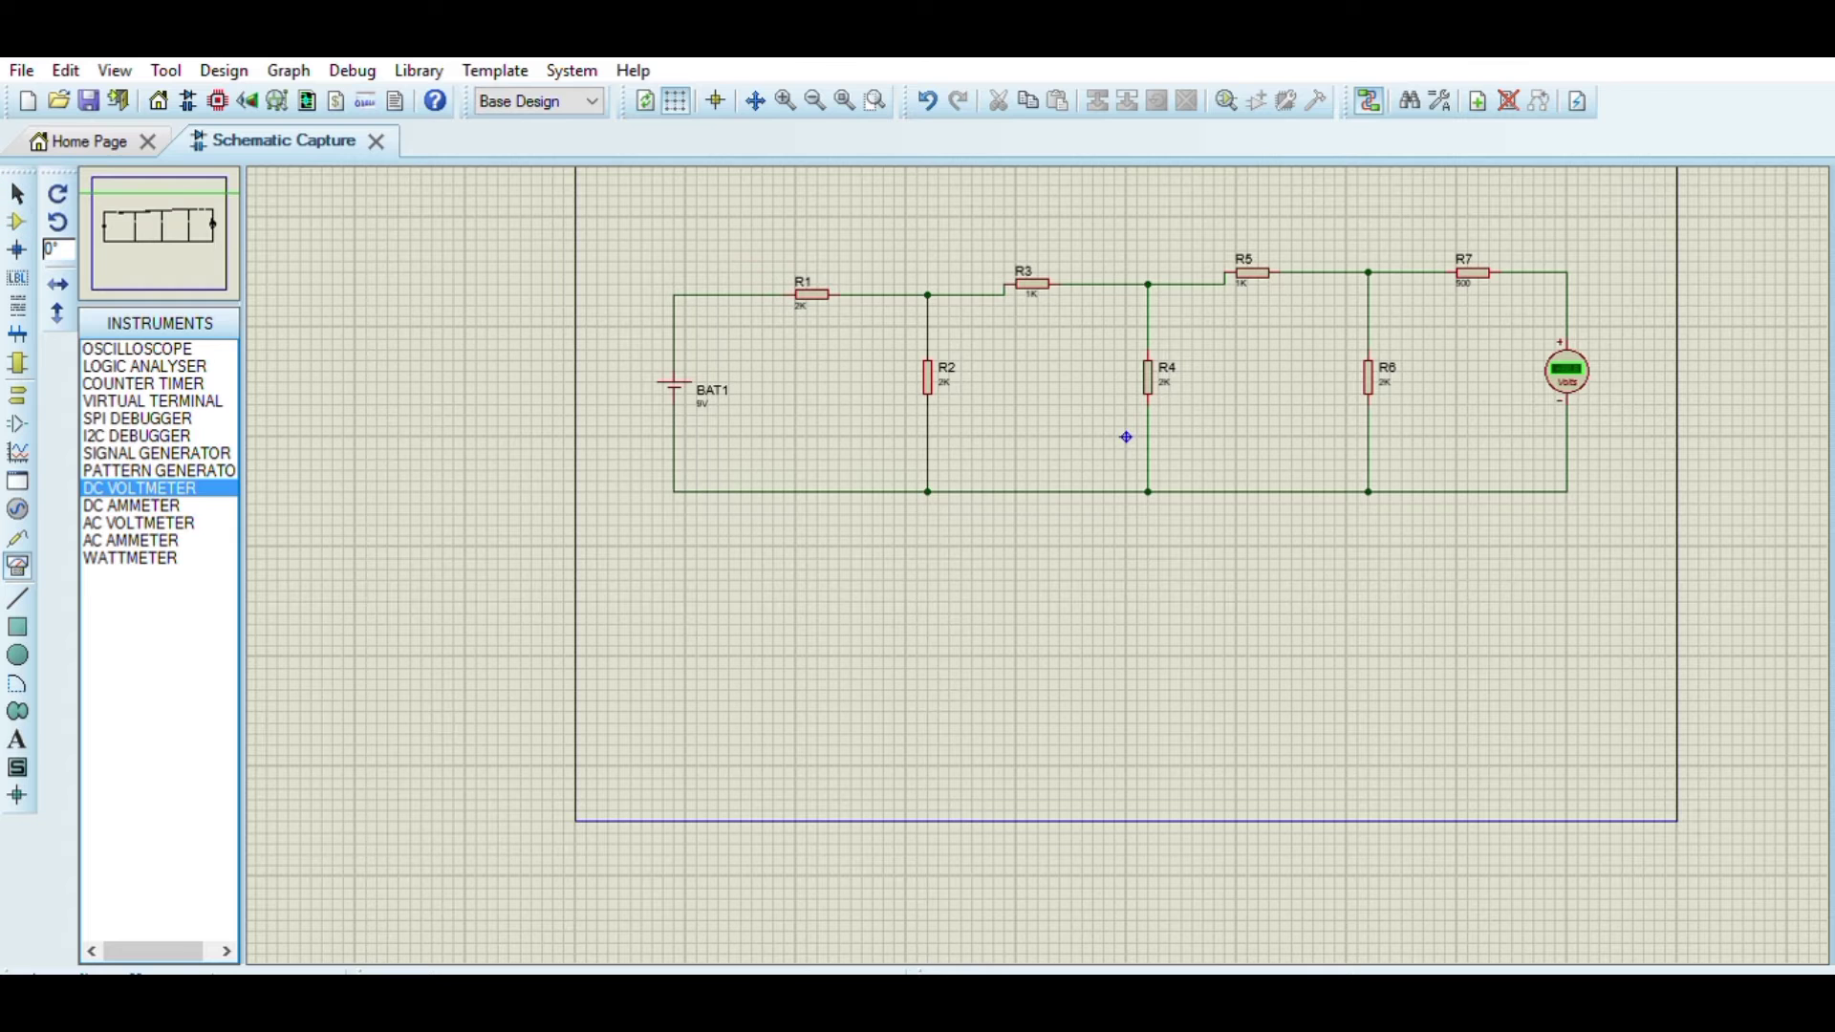
pyautogui.moveTo(1125, 437); pyautogui.dragTo(1102, 593)
pyautogui.scroll(2, 1102, 593)
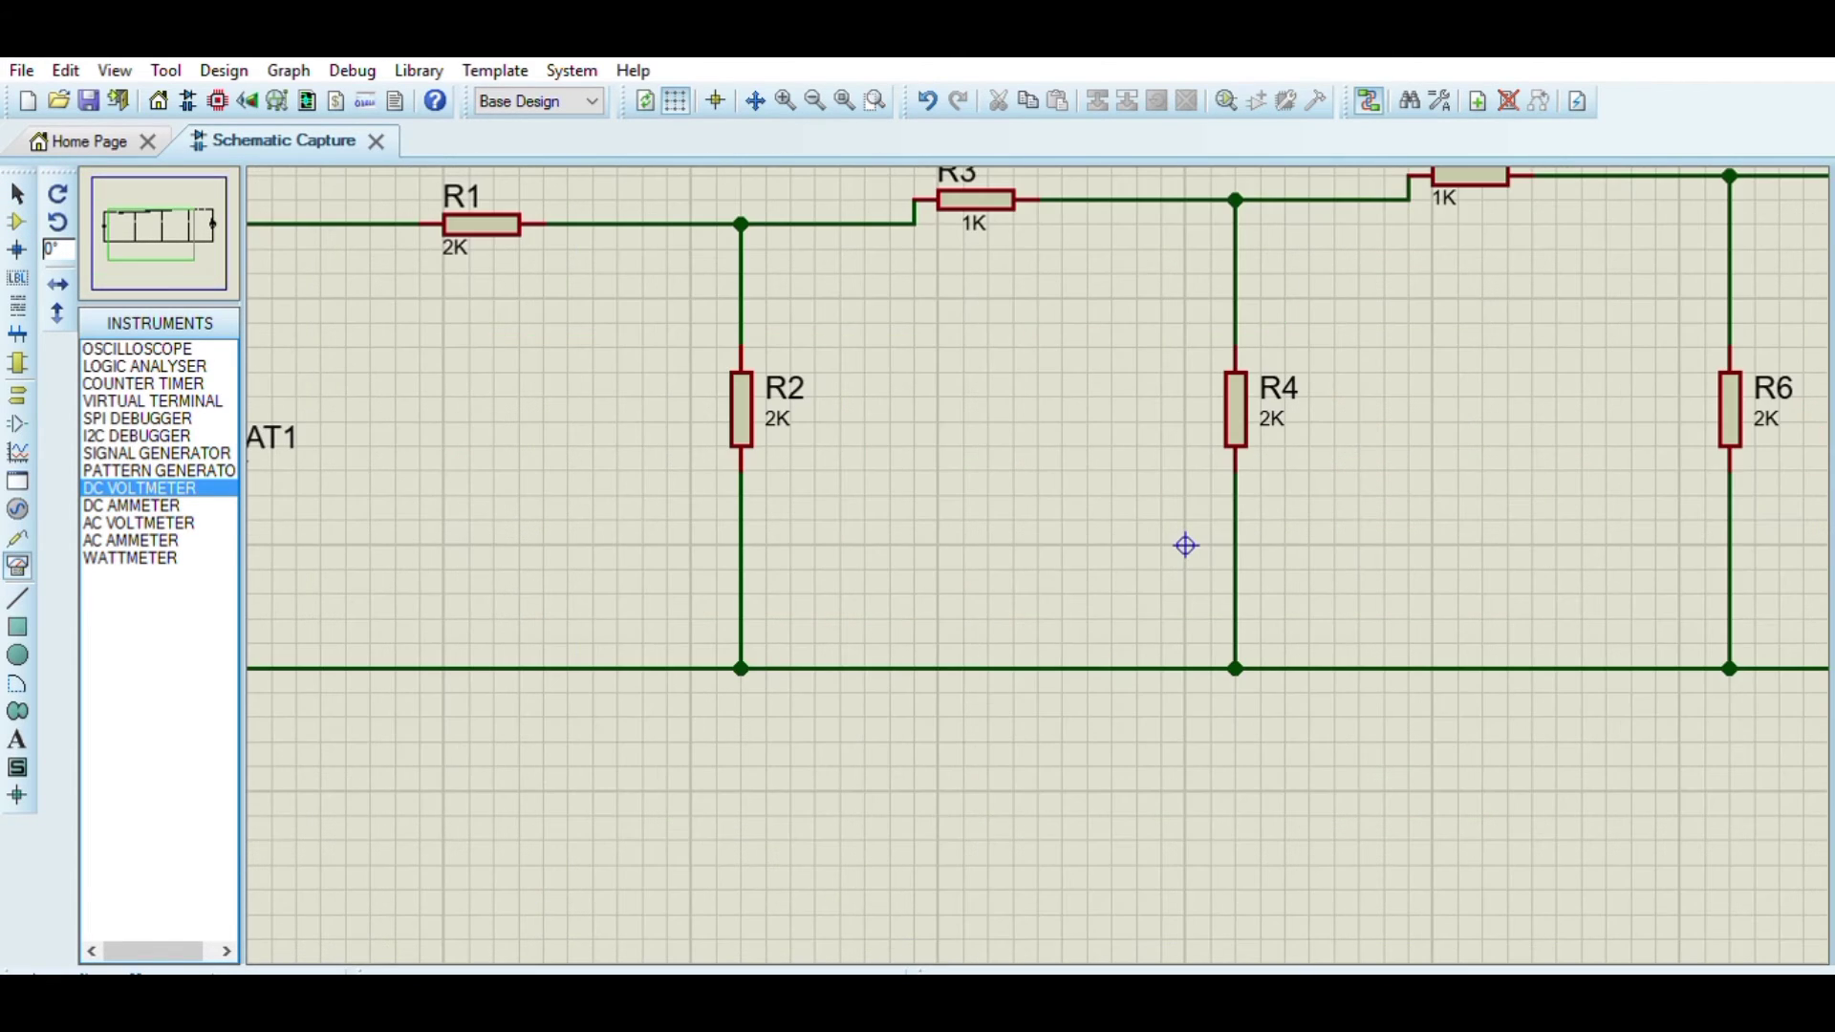
pyautogui.scroll(1, 1185, 545)
pyautogui.scroll(-4, 1262, 439)
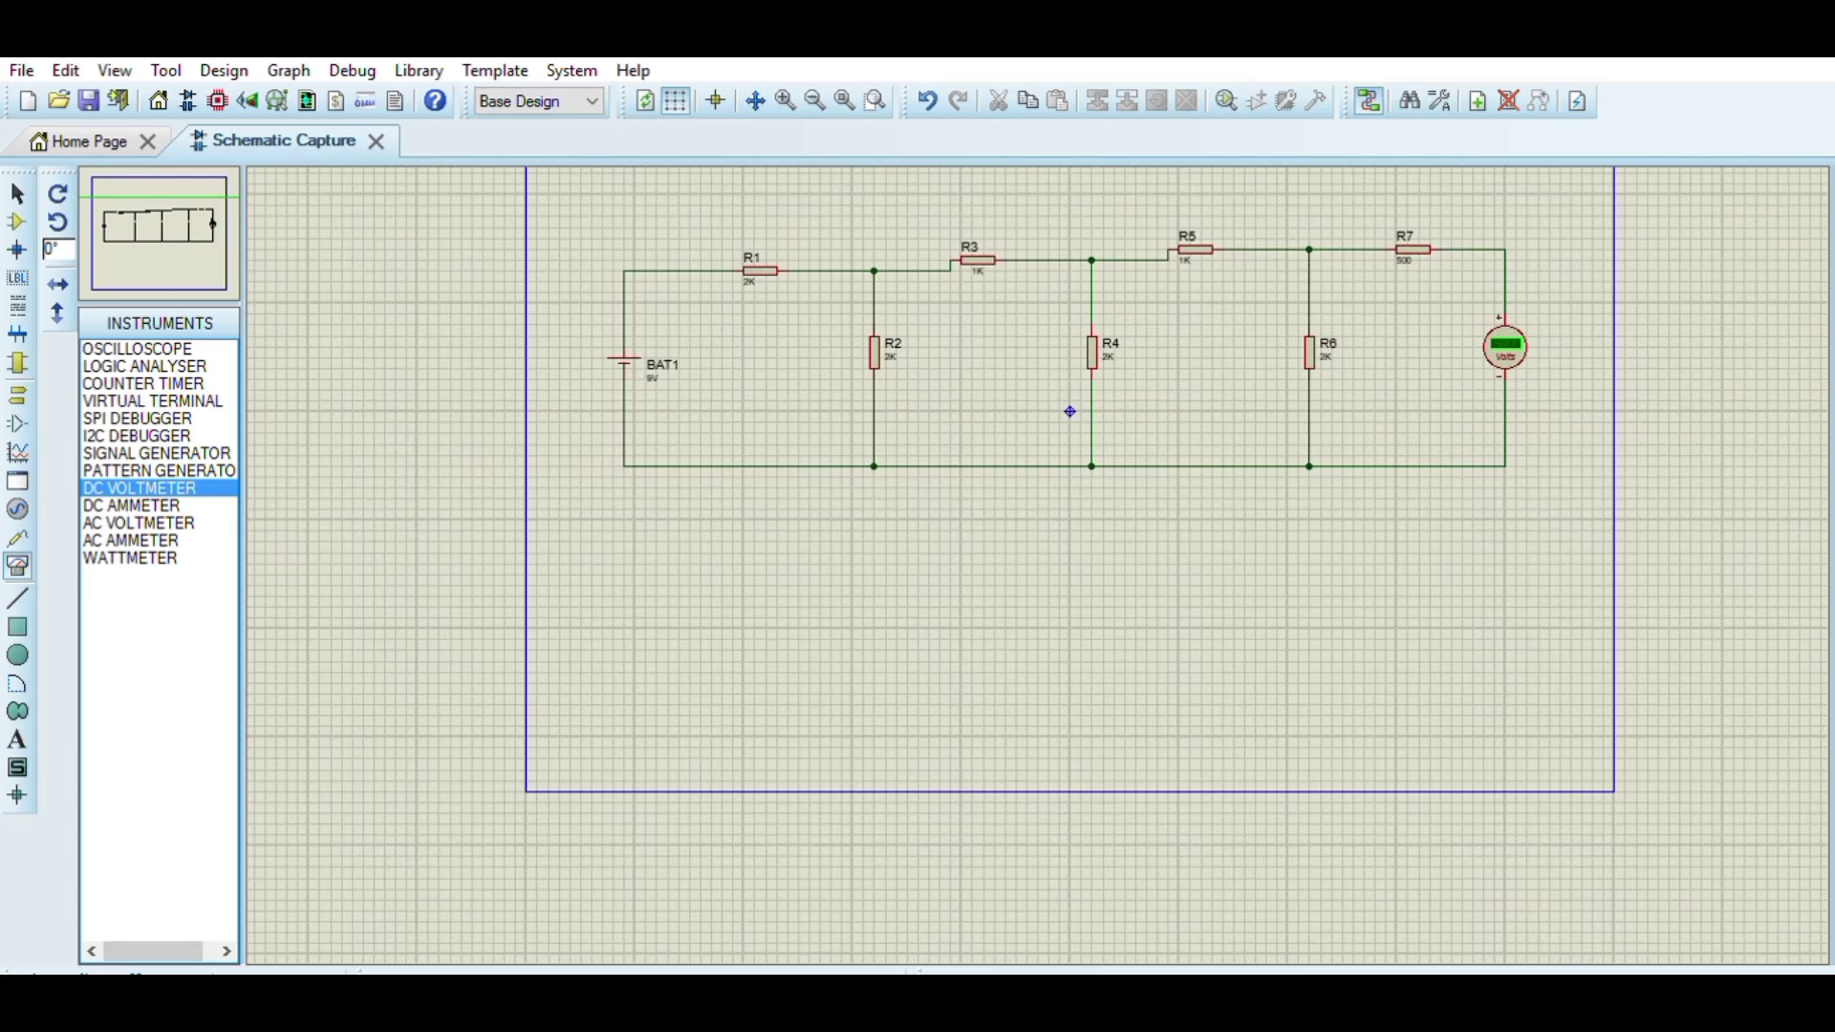
pyautogui.scroll(1, 1070, 411)
pyautogui.scroll(1, 1038, 564)
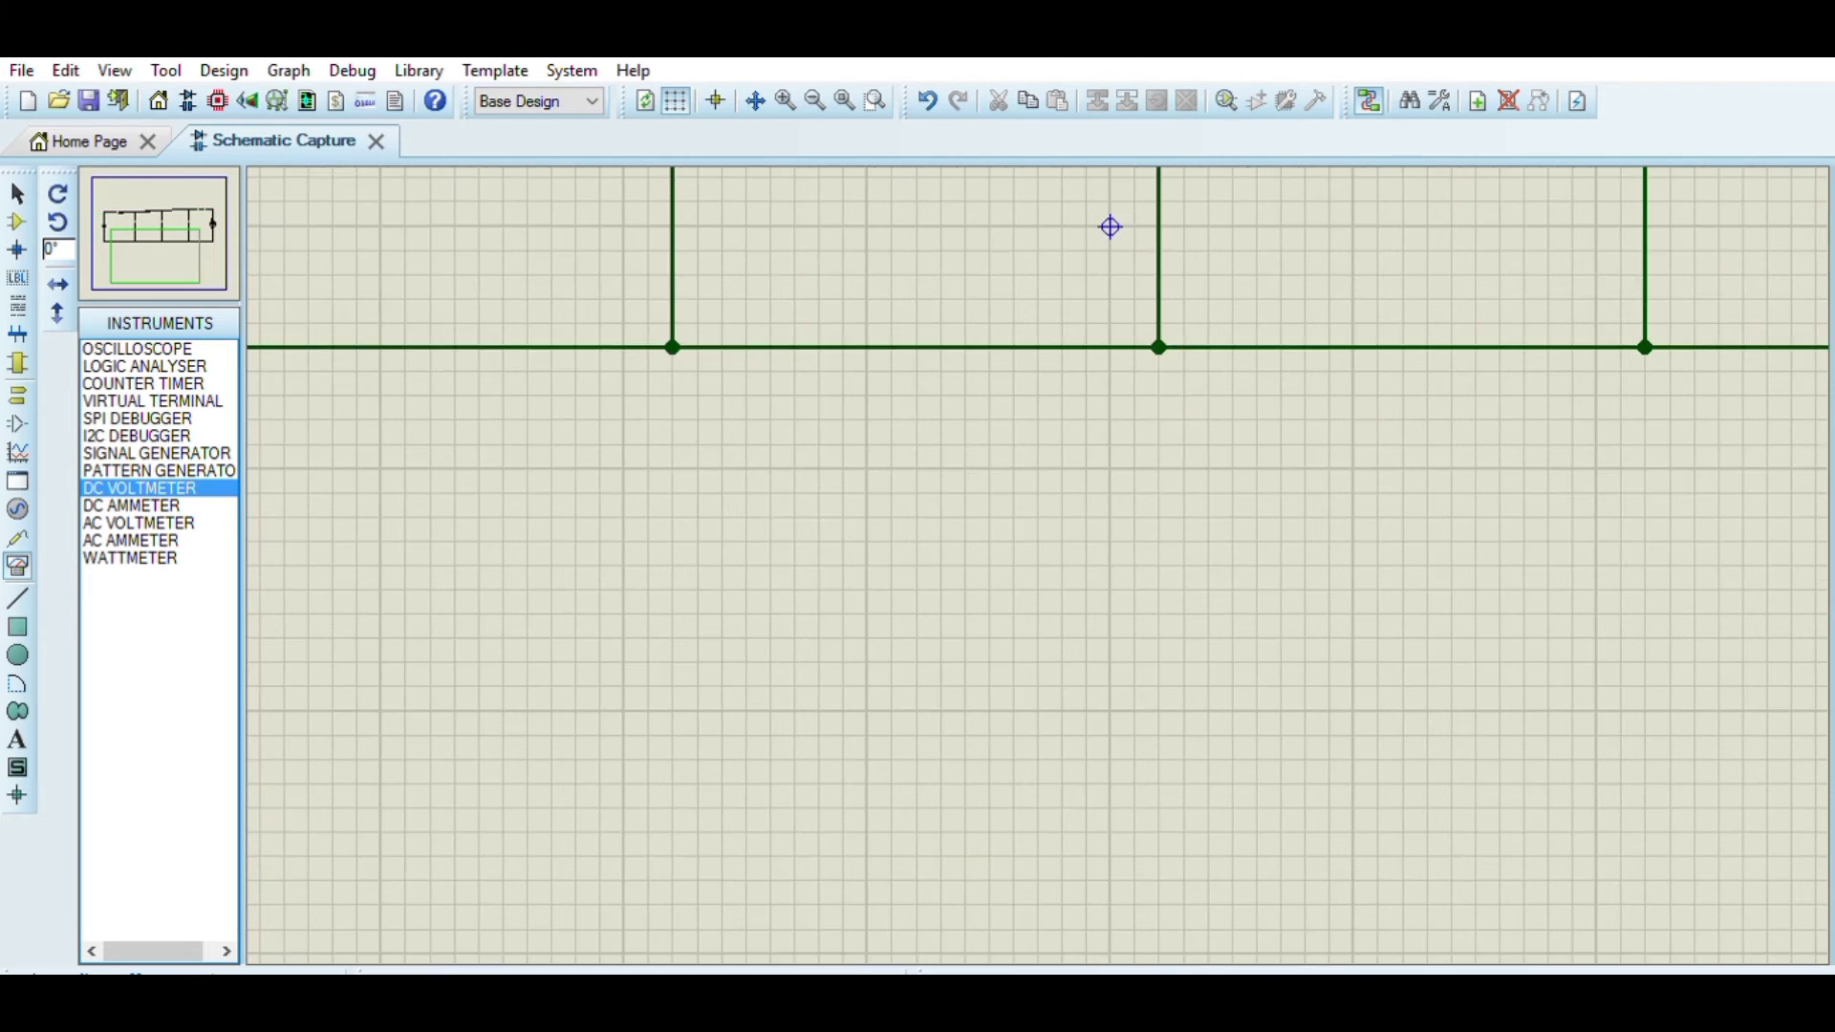
pyautogui.scroll(-1, 1038, 565)
pyautogui.scroll(1, 1038, 565)
pyautogui.scroll(-2, 1038, 565)
pyautogui.scroll(3, 1049, 334)
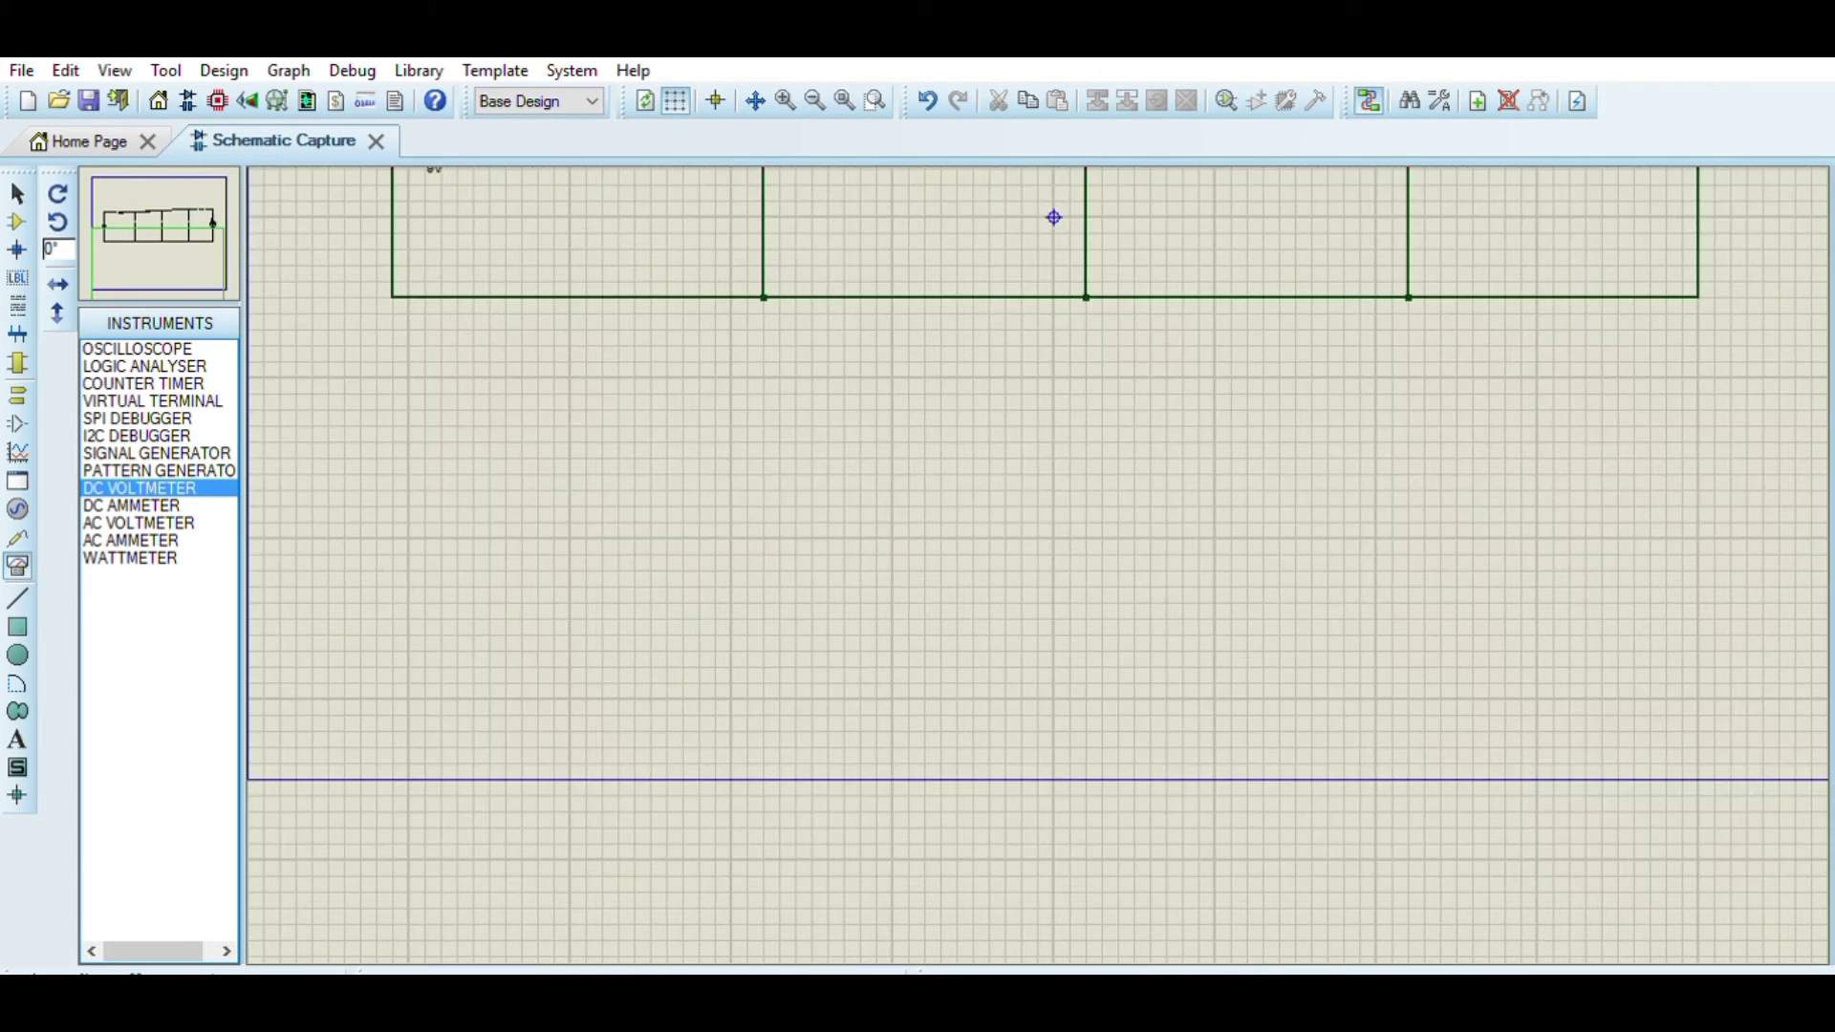
pyautogui.scroll(-4, 1072, 471)
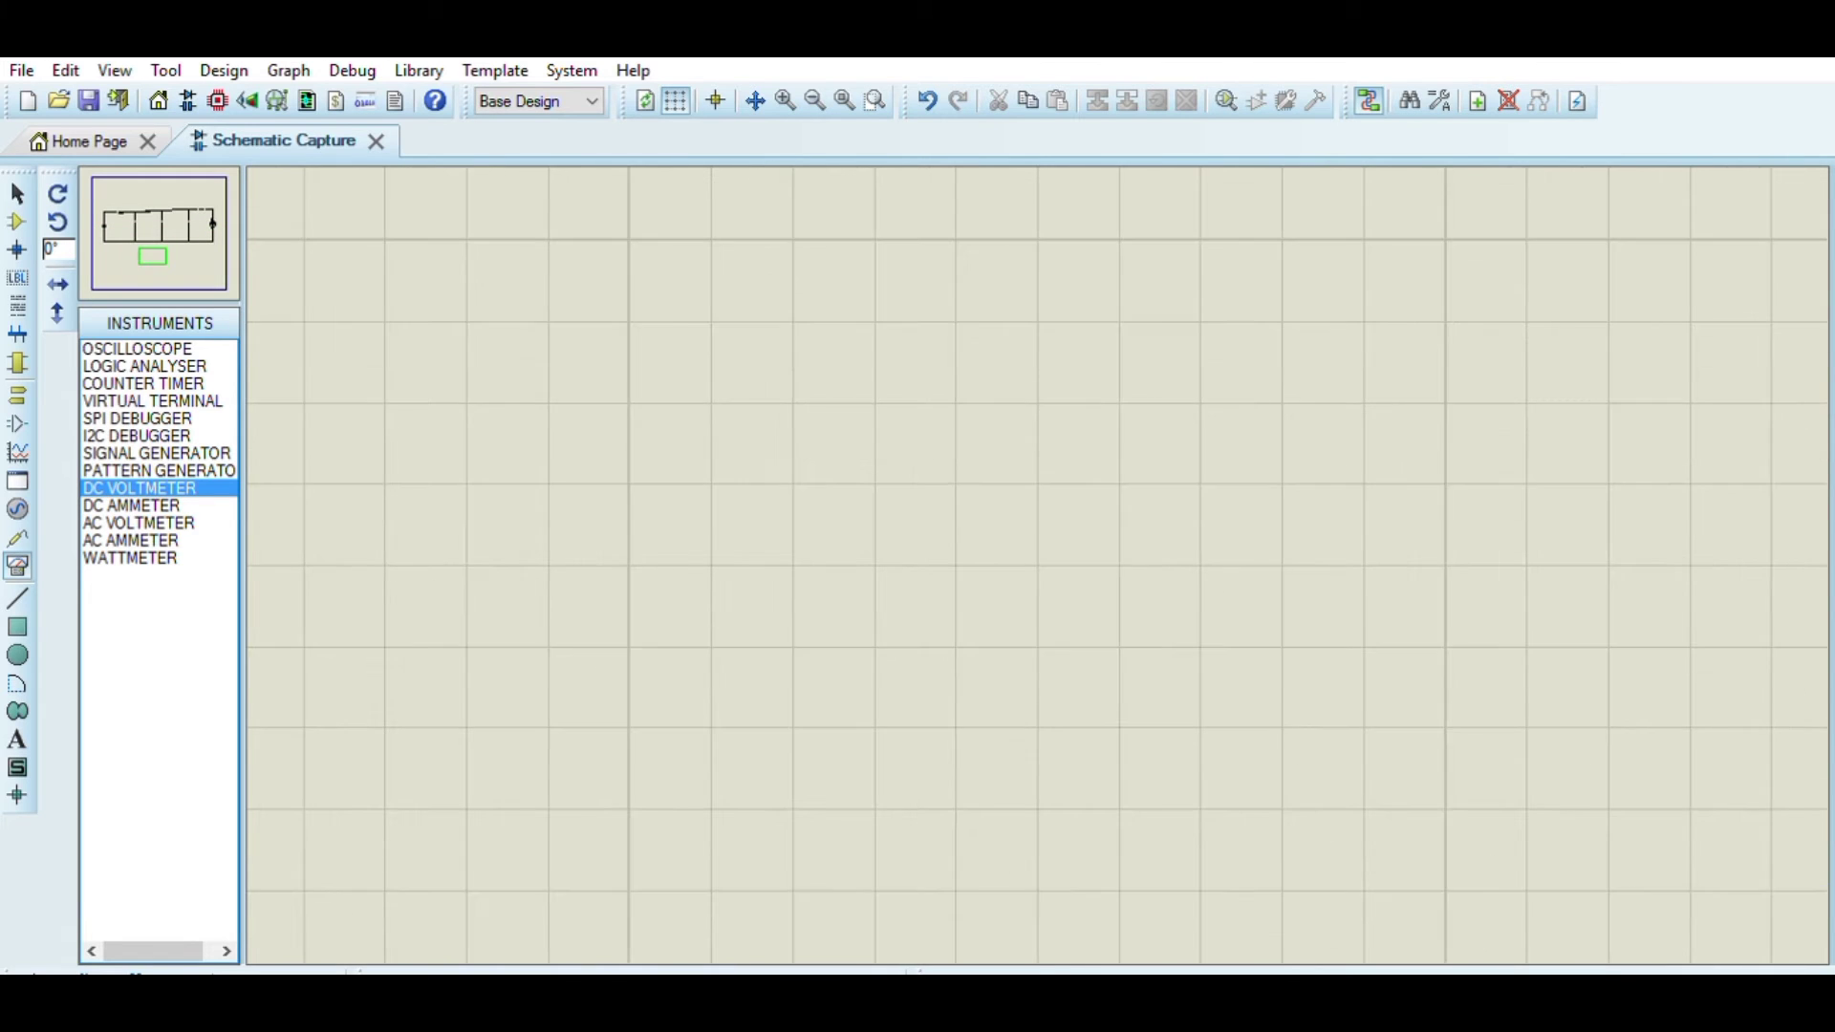
pyautogui.scroll(2, 1072, 470)
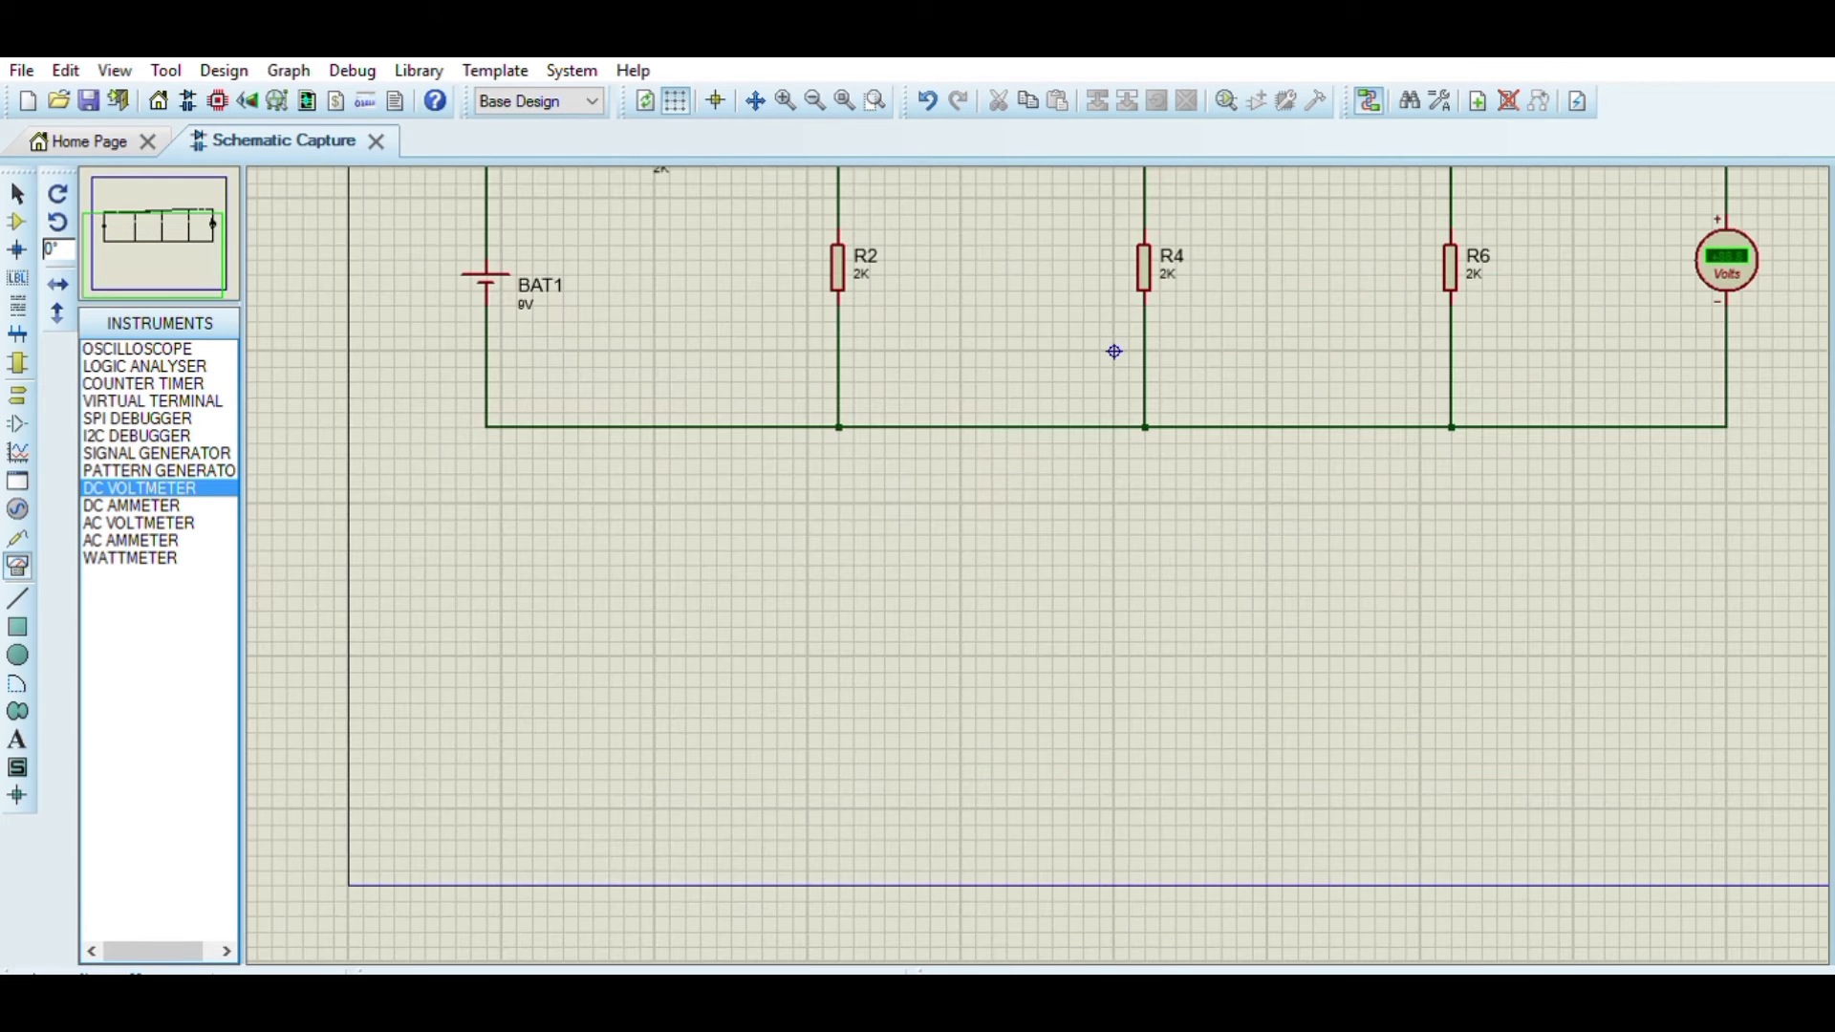
# - Place another DC voltmeter below the return line between R2 and R4, and undo the placement
pyautogui.scroll(1, 1114, 351)
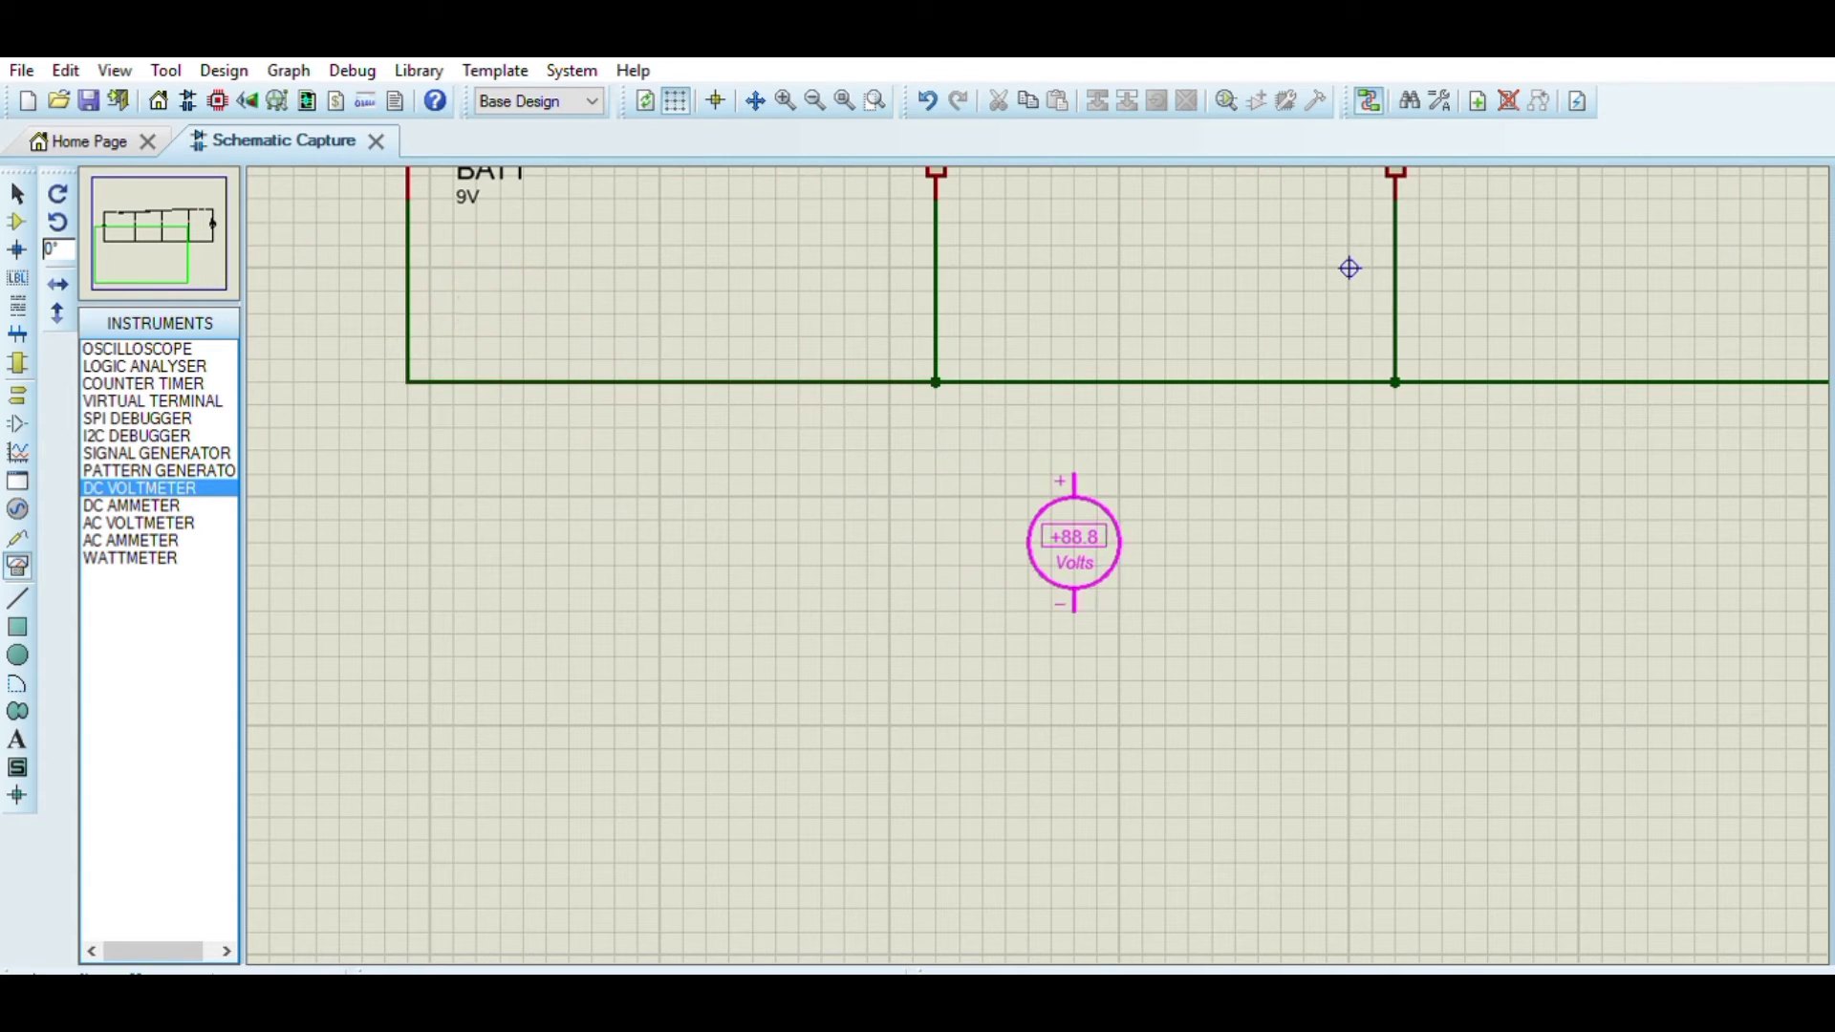
pyautogui.click(1097, 521)
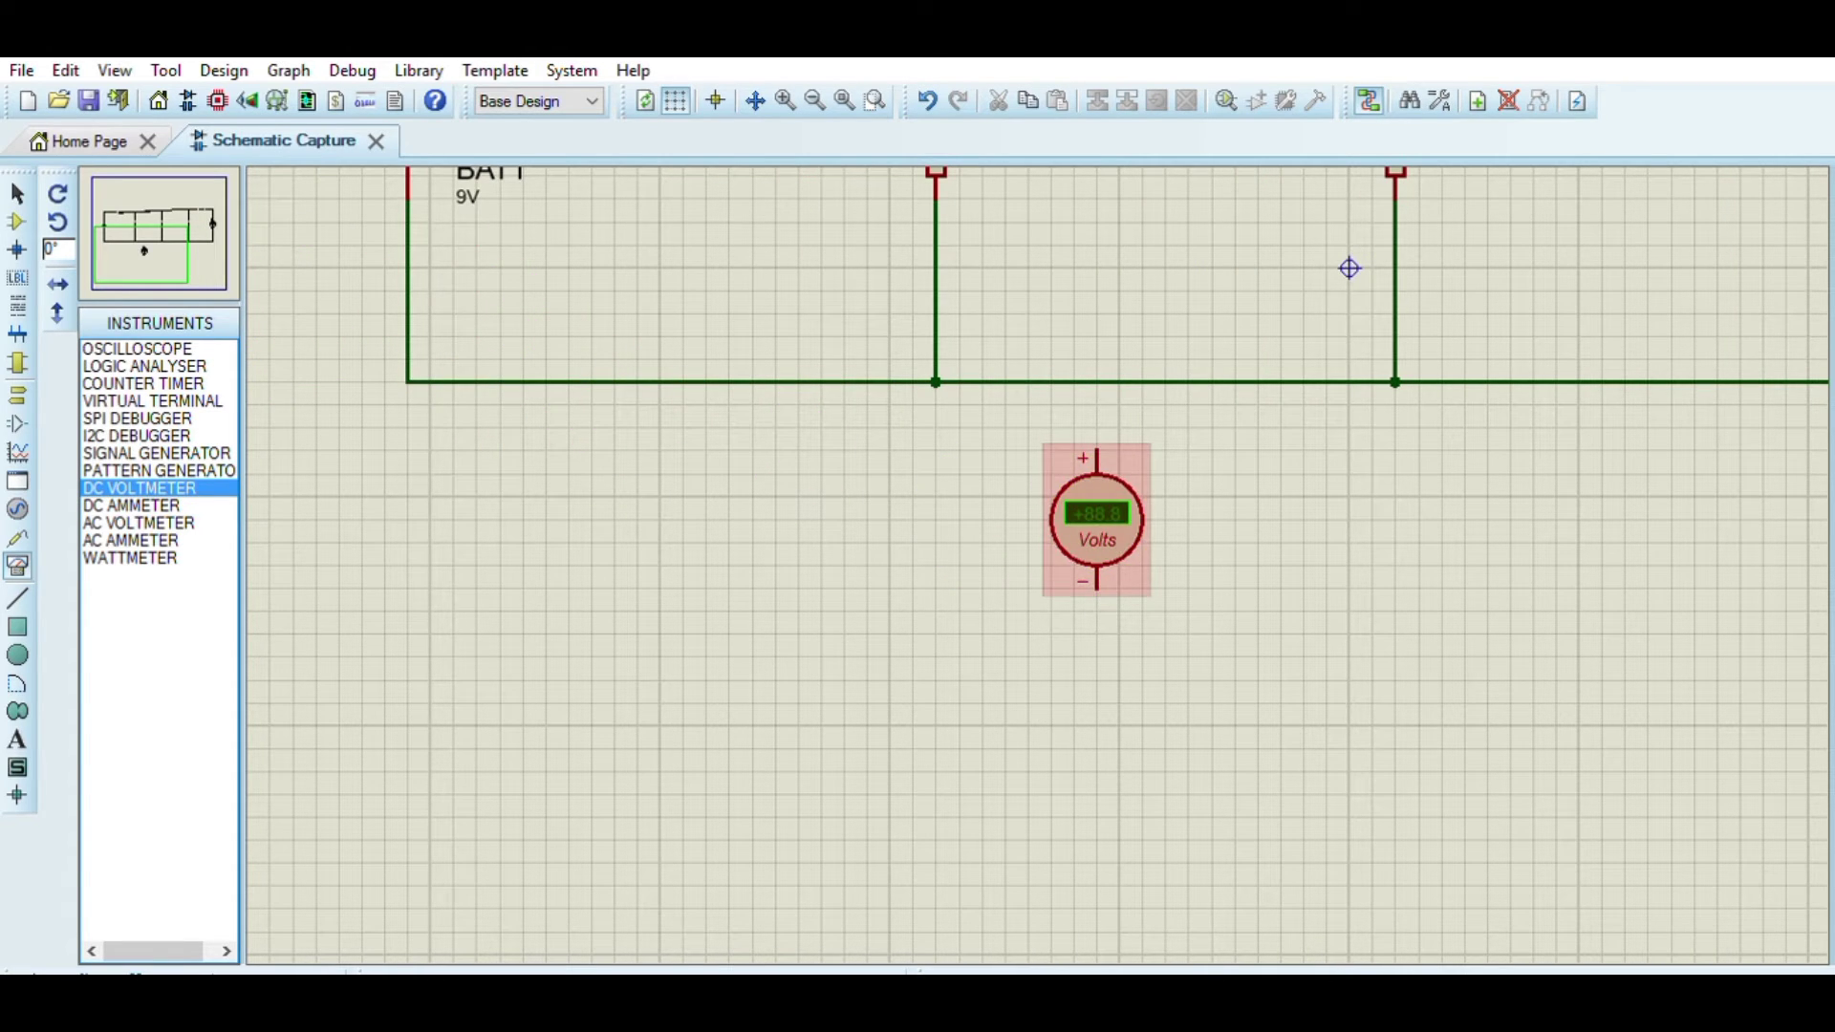
pyautogui.hotkey('ctrl', 'z')
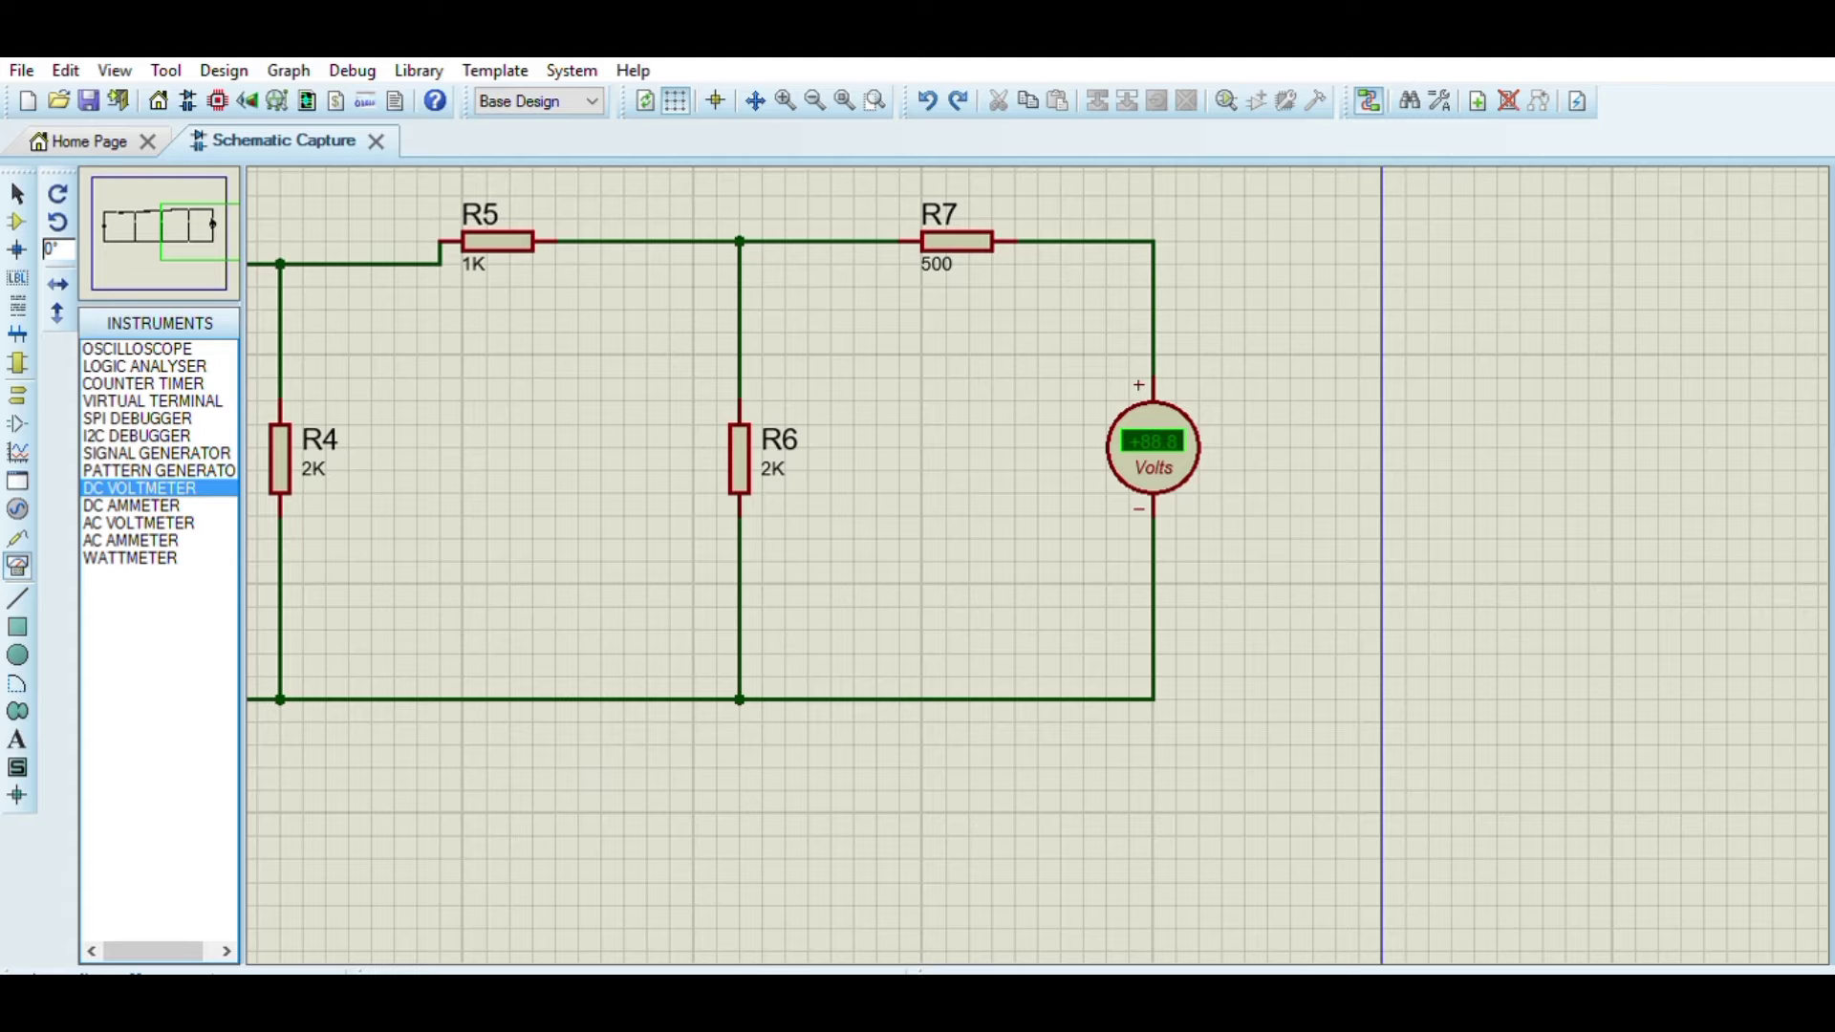
pyautogui.click(148, 269)
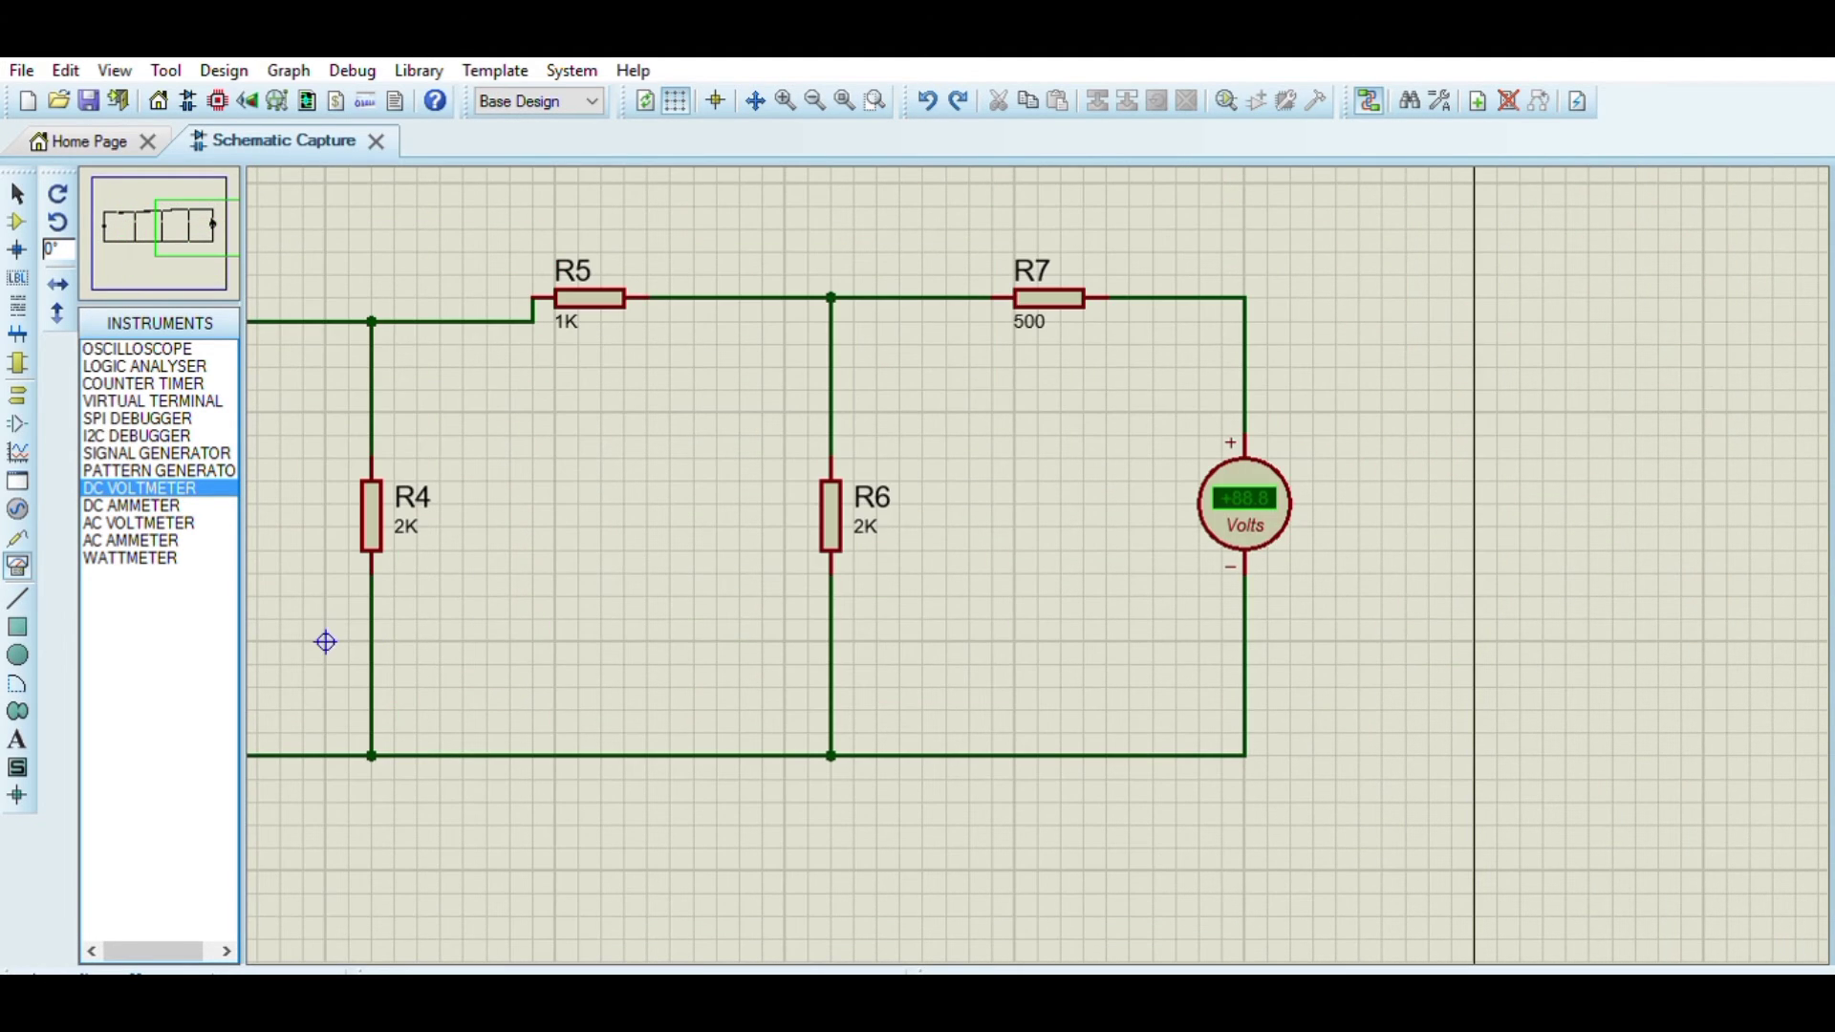
pyautogui.scroll(-3, 721, 600)
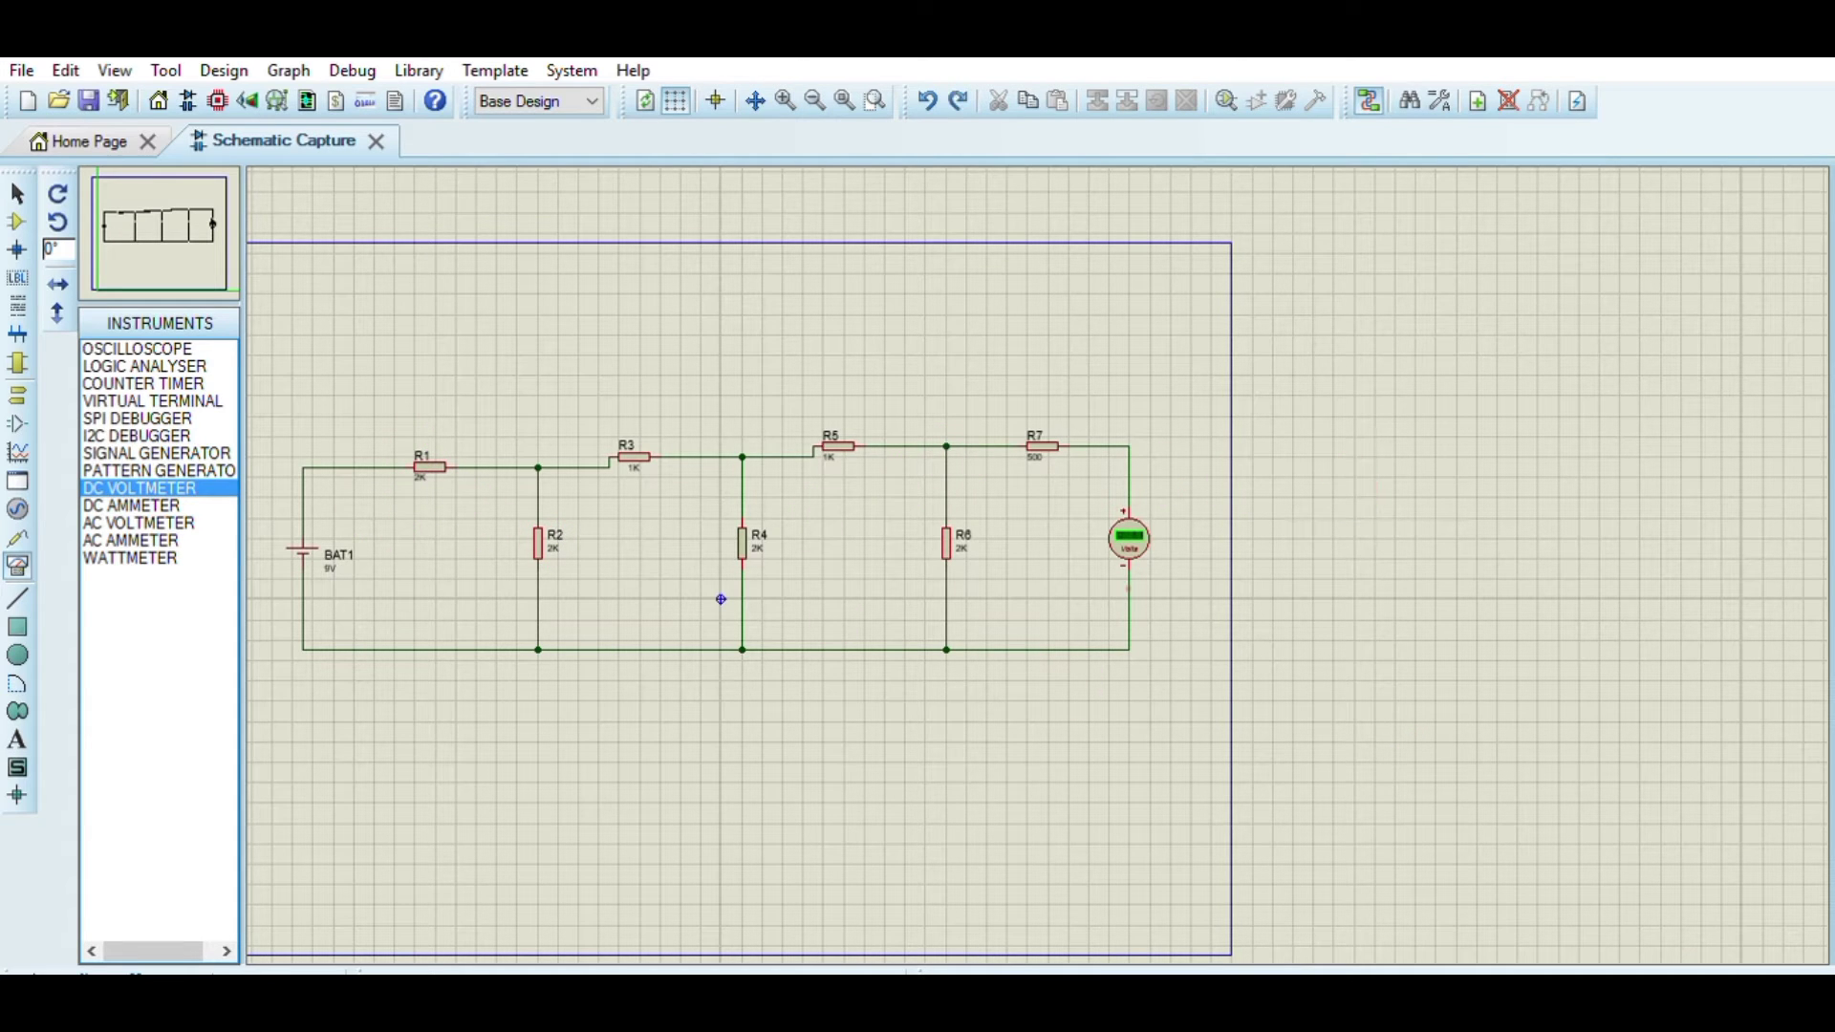
pyautogui.click(17, 194)
pyautogui.click(429, 468)
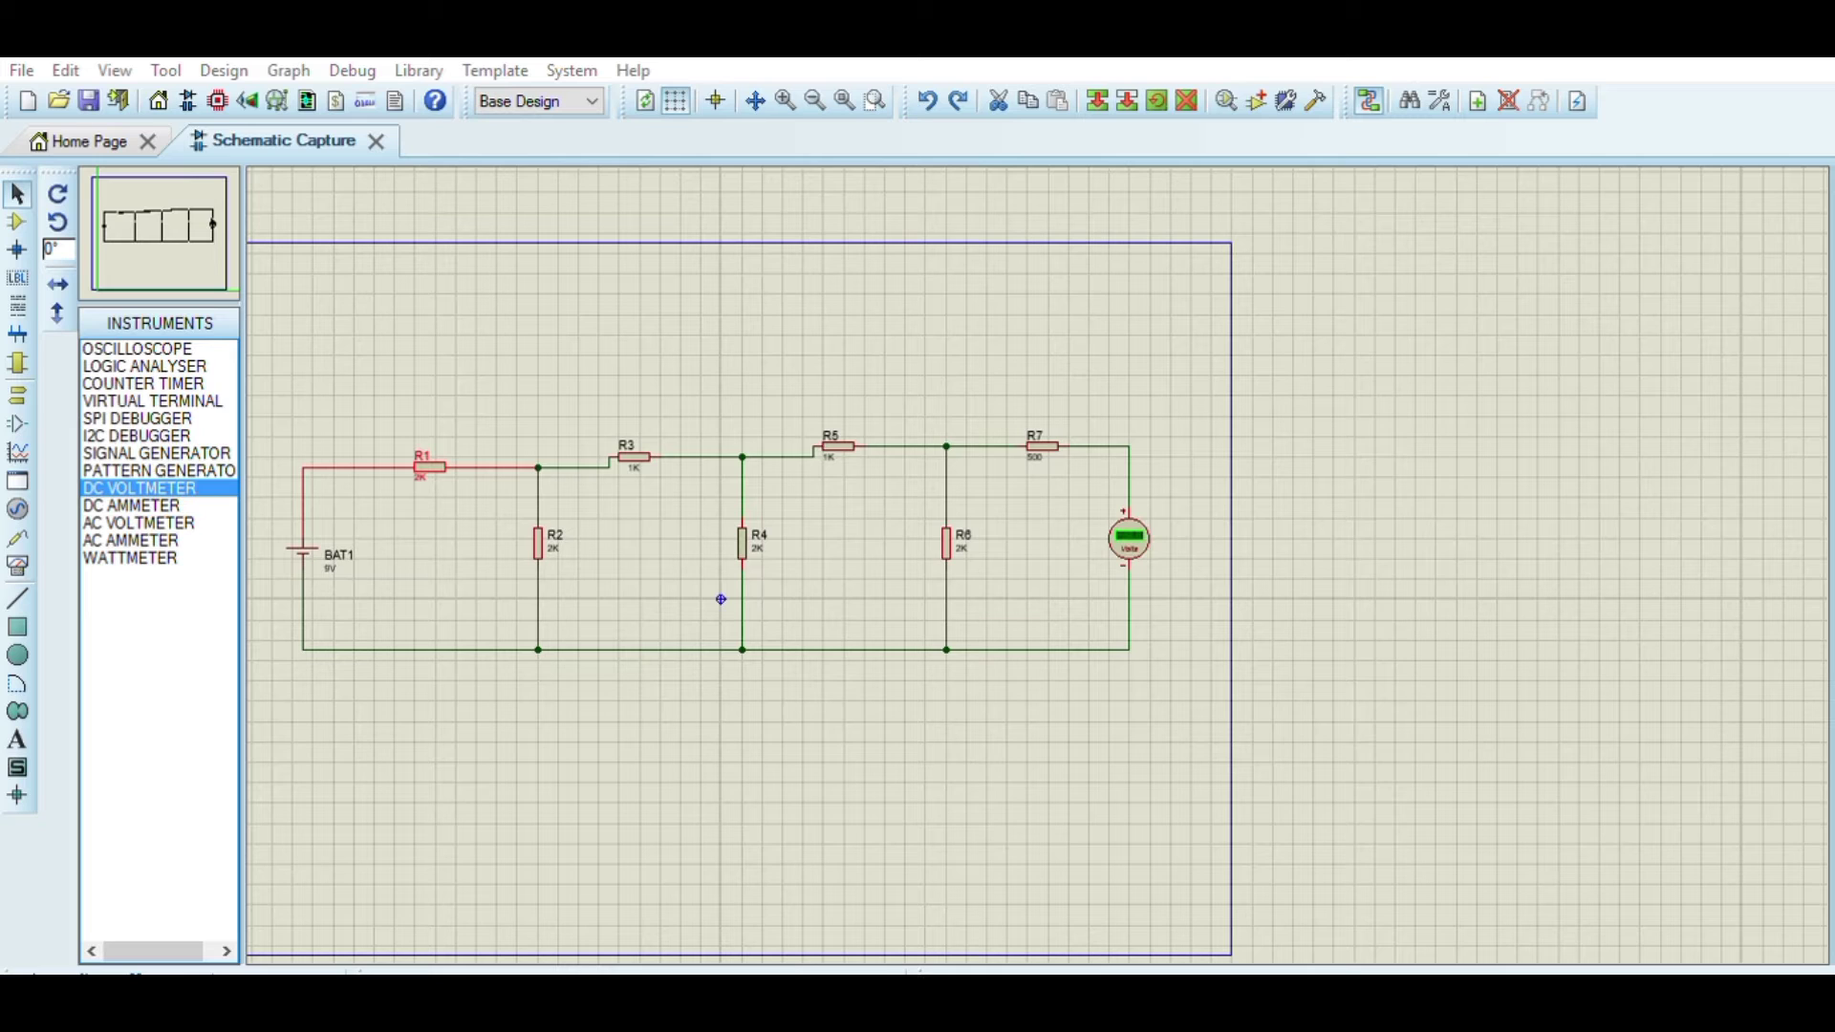
pyautogui.click(721, 600)
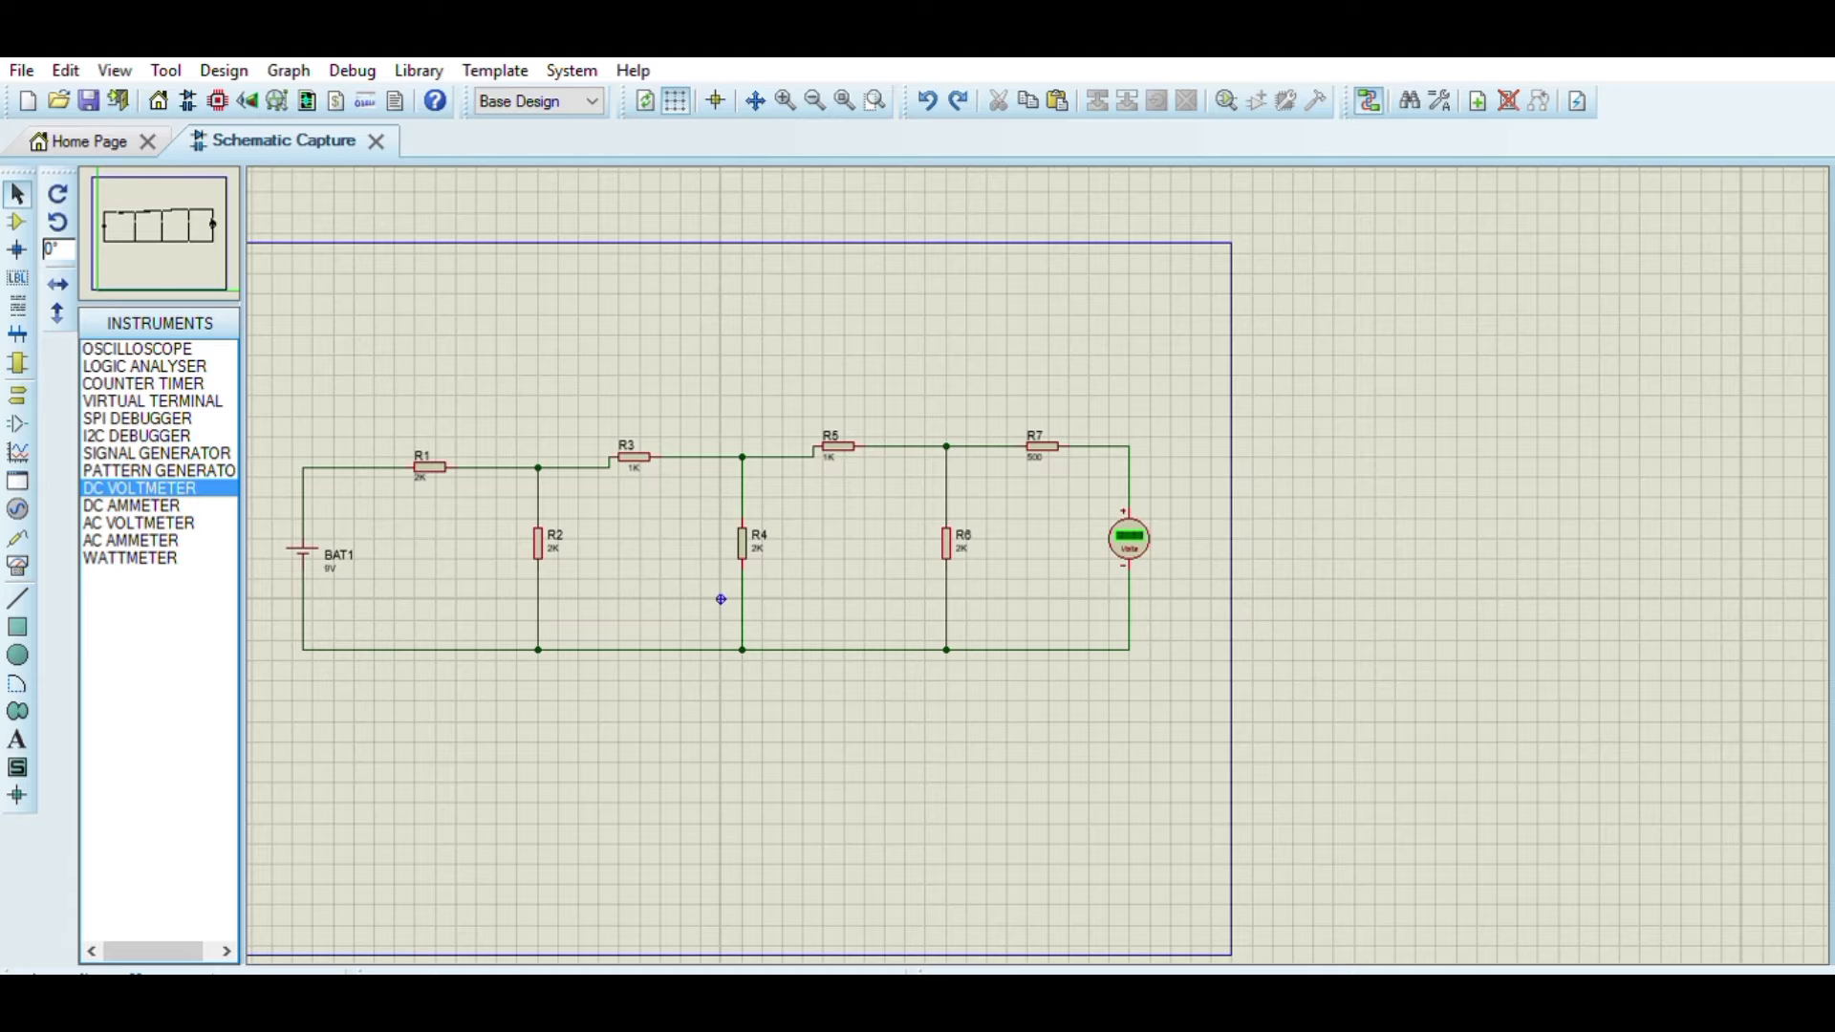
pyautogui.click(187, 243)
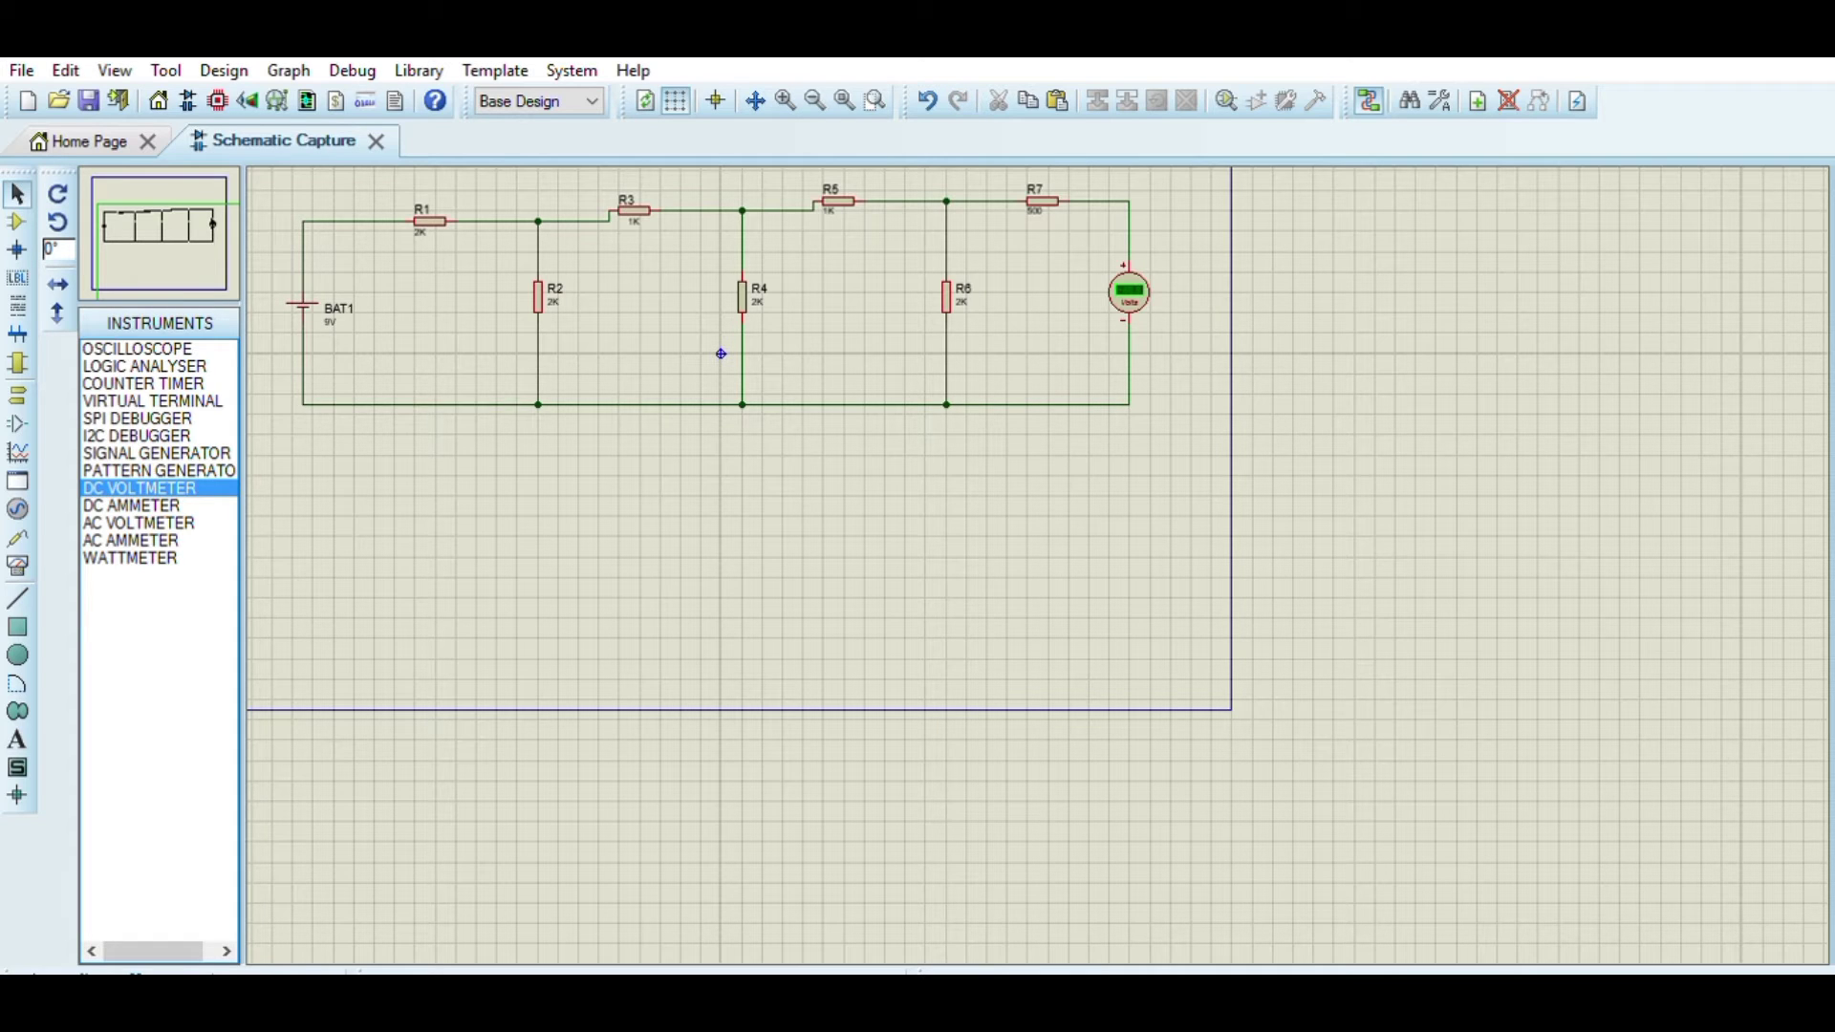
pyautogui.click(440, 405)
pyautogui.click(640, 404)
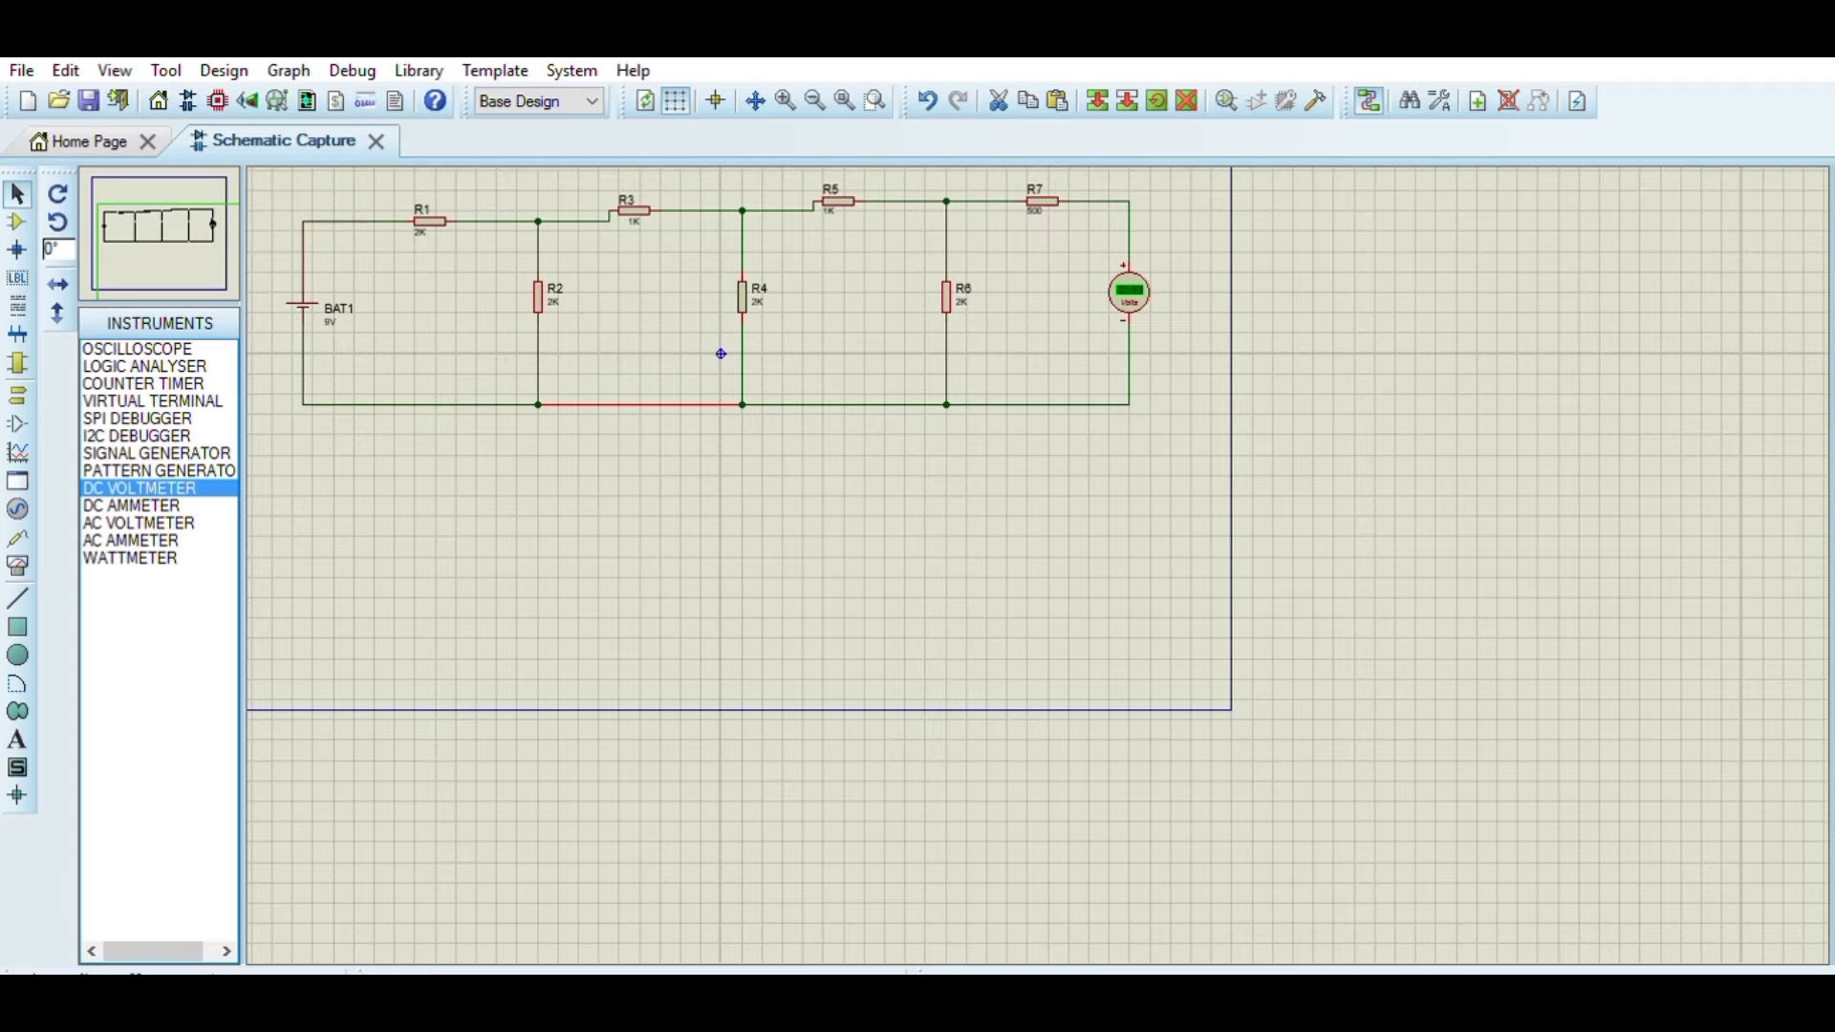
pyautogui.moveTo(292, 201); pyautogui.dragTo(1181, 425)
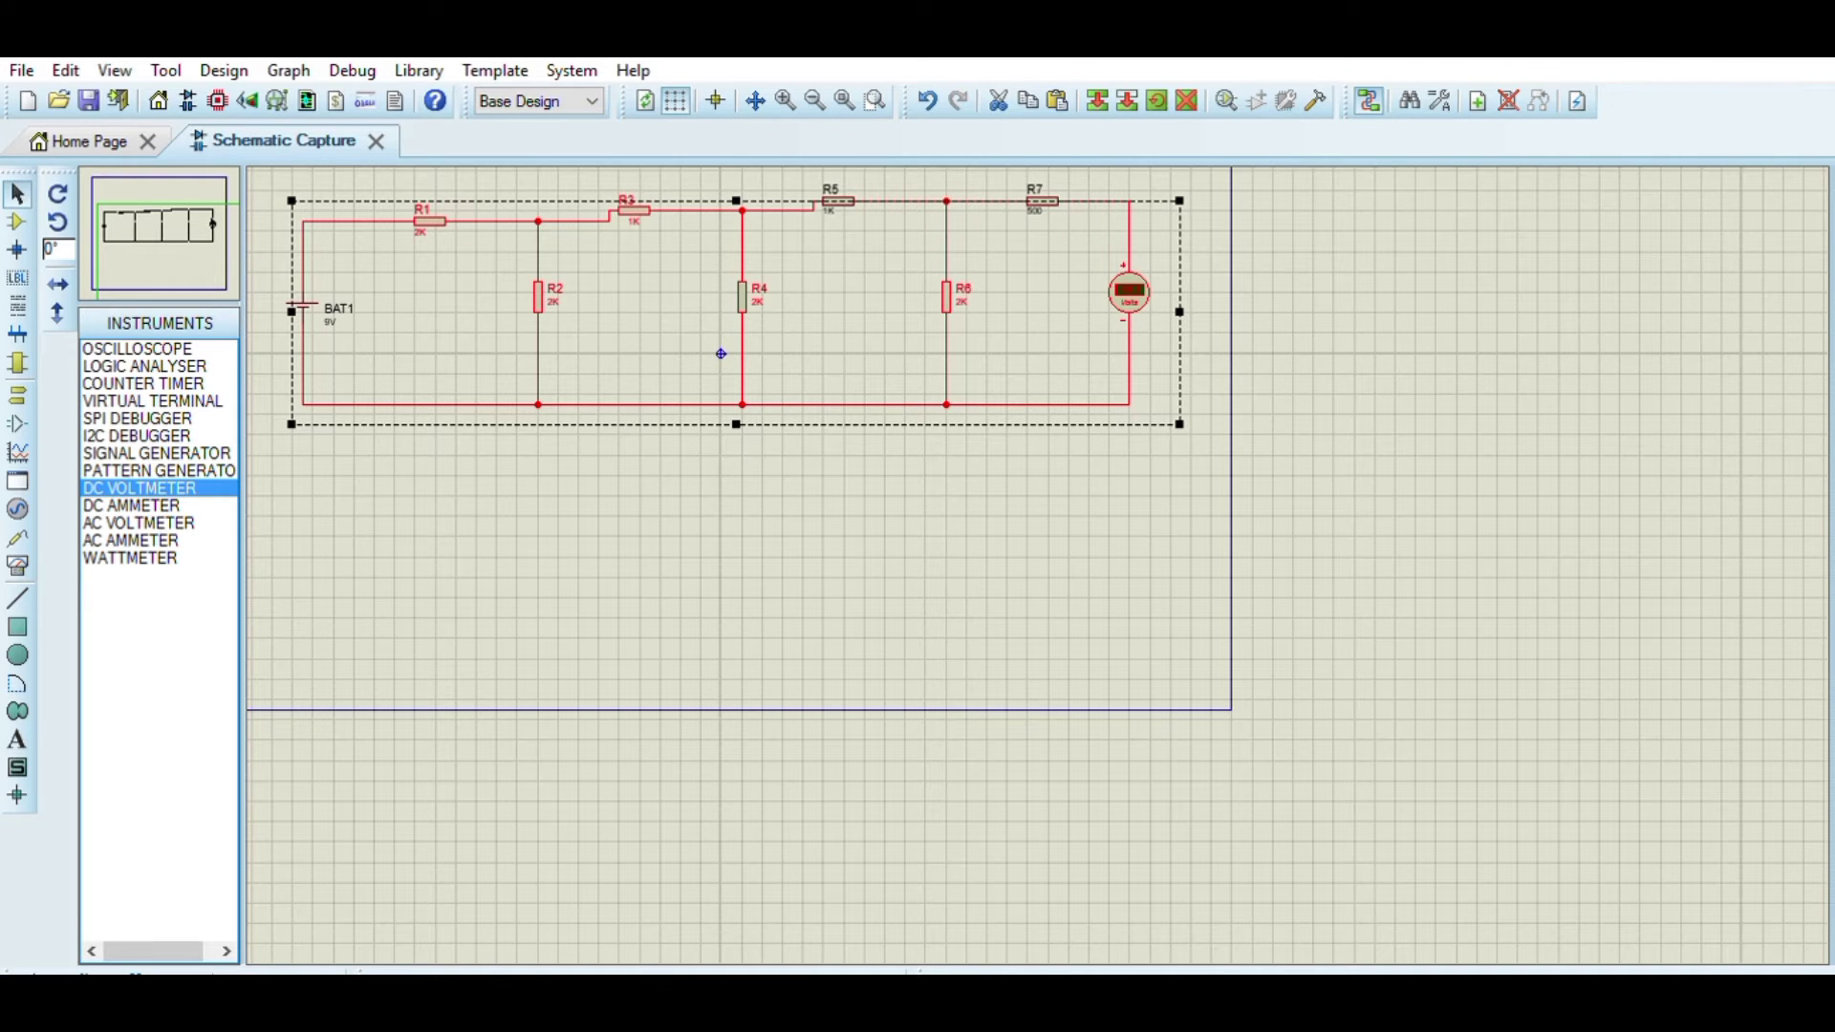
pyautogui.scroll(-2, 720, 354)
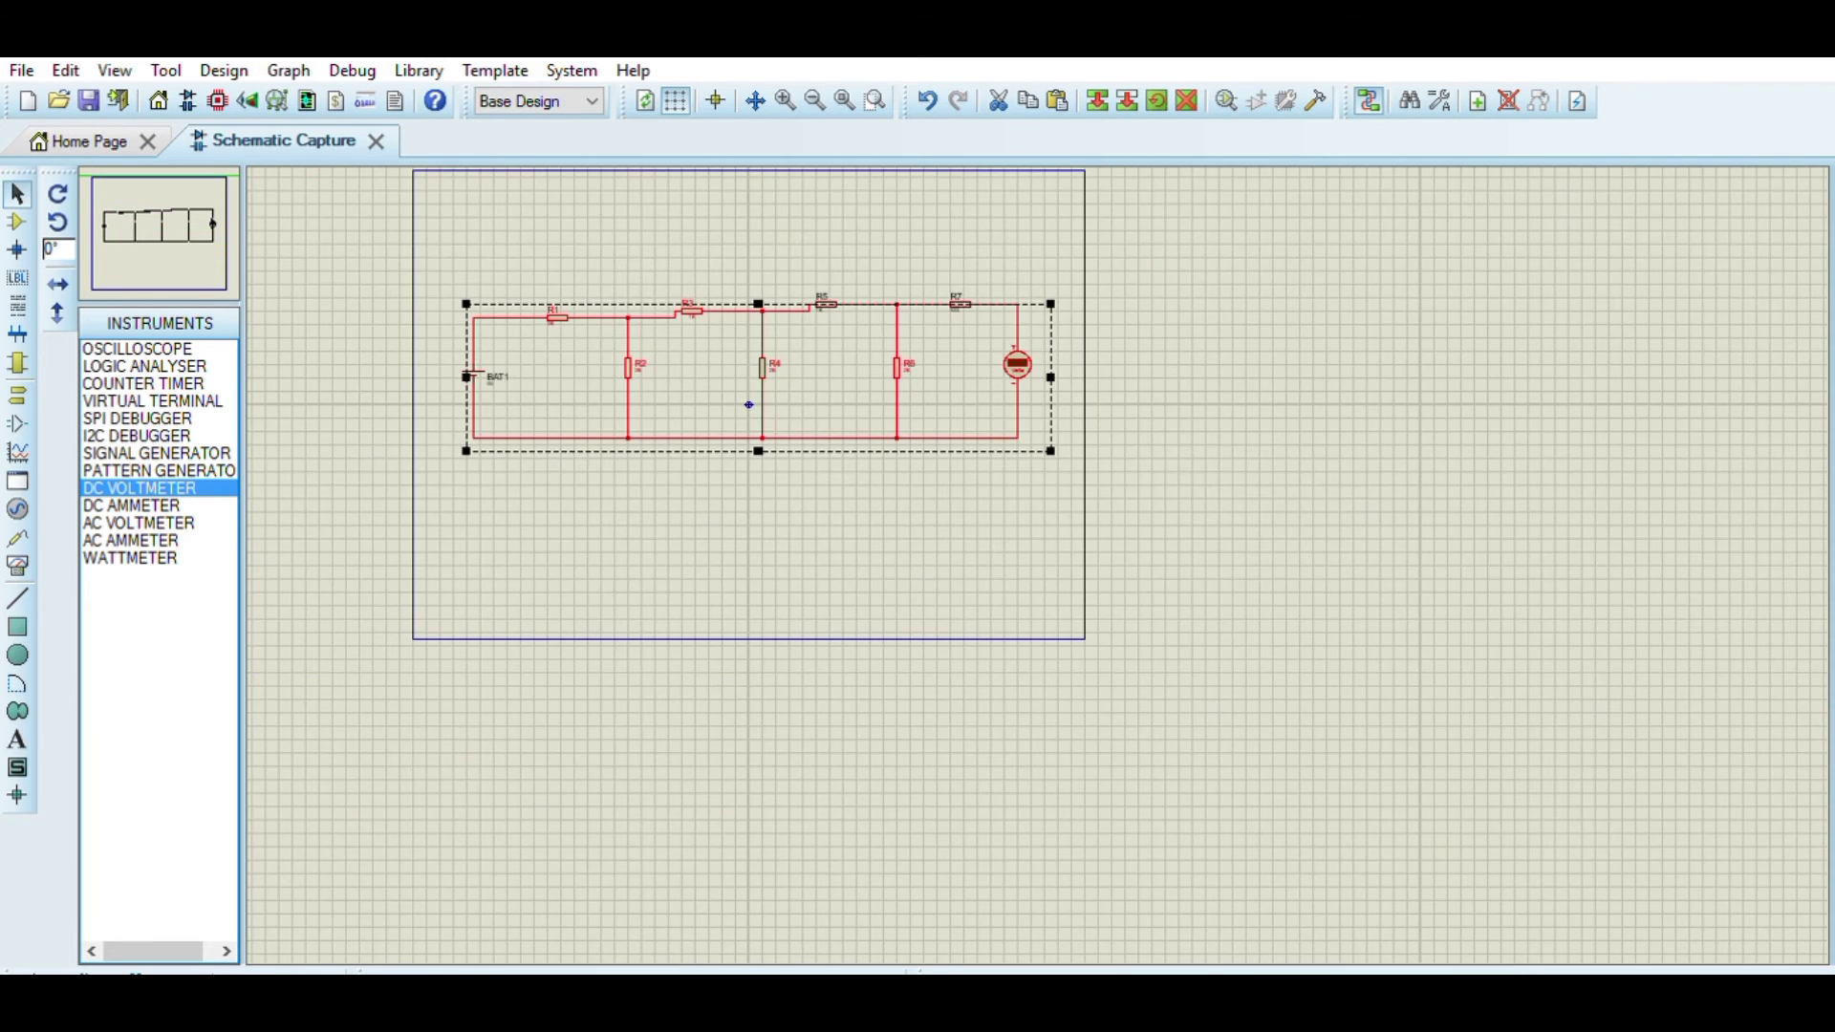
pyautogui.click(749, 405)
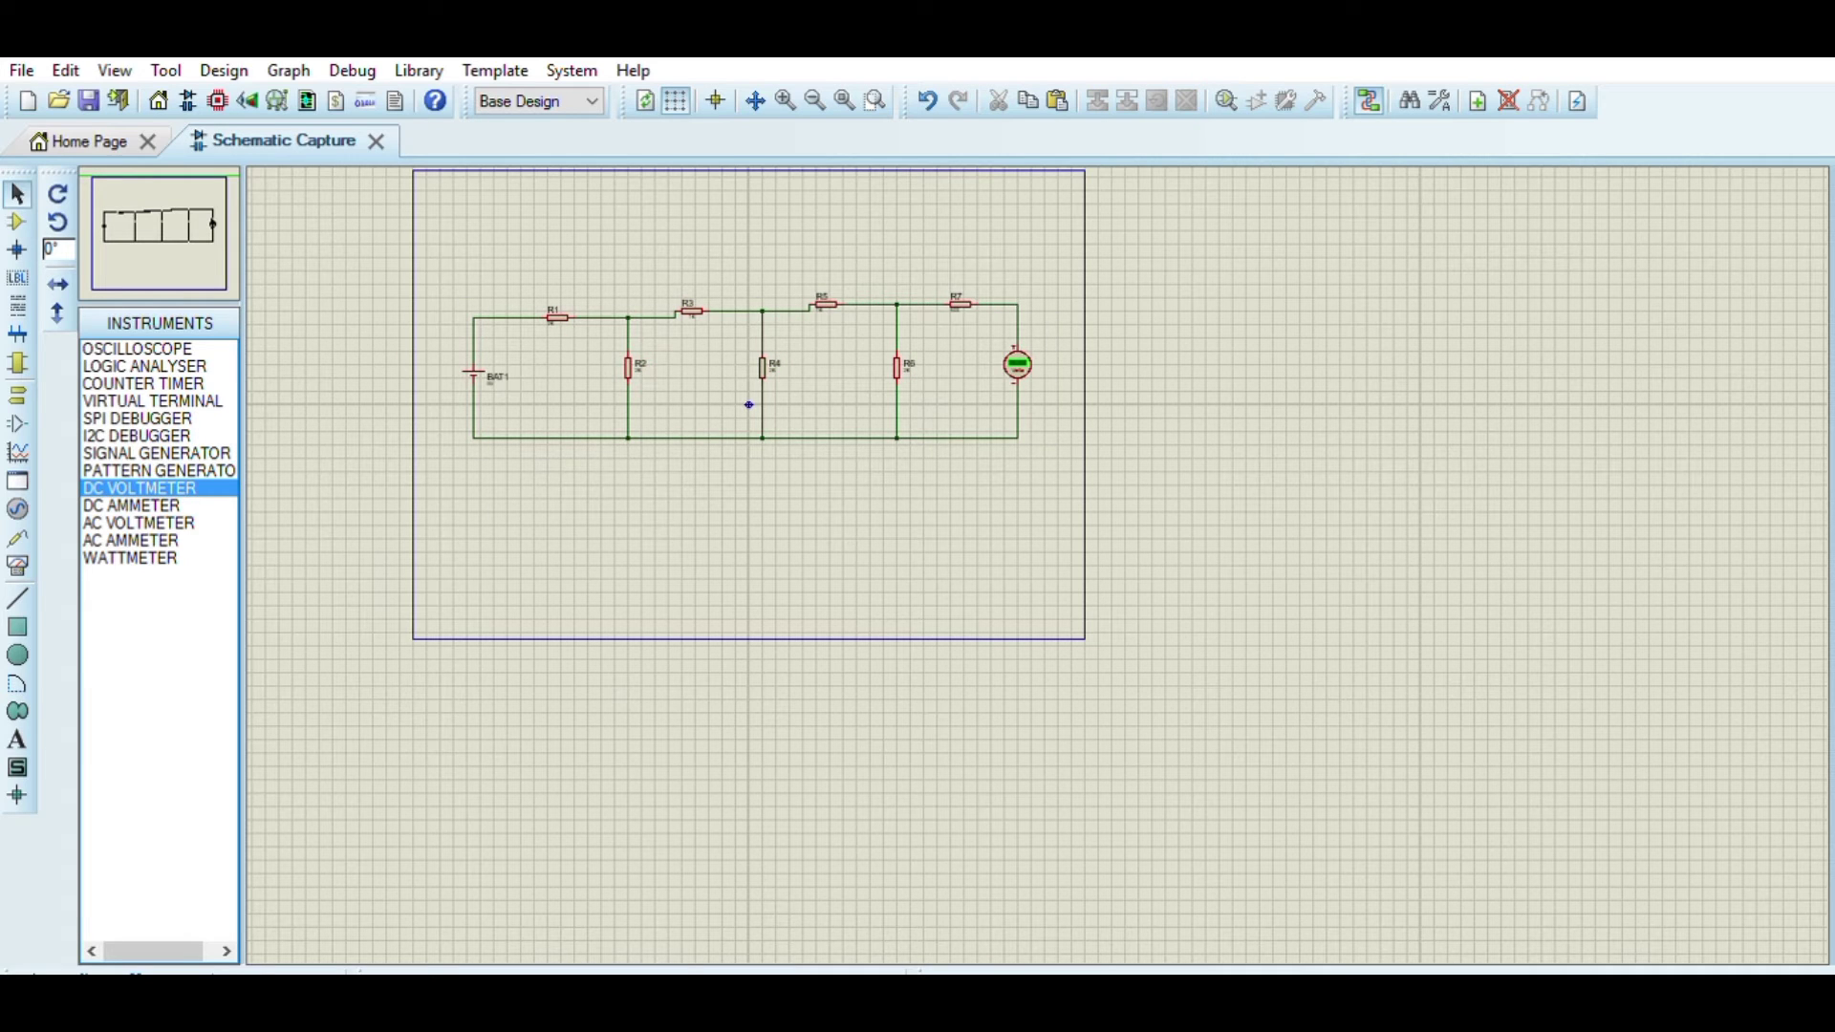
pyautogui.moveTo(471, 275); pyautogui.dragTo(633, 324)
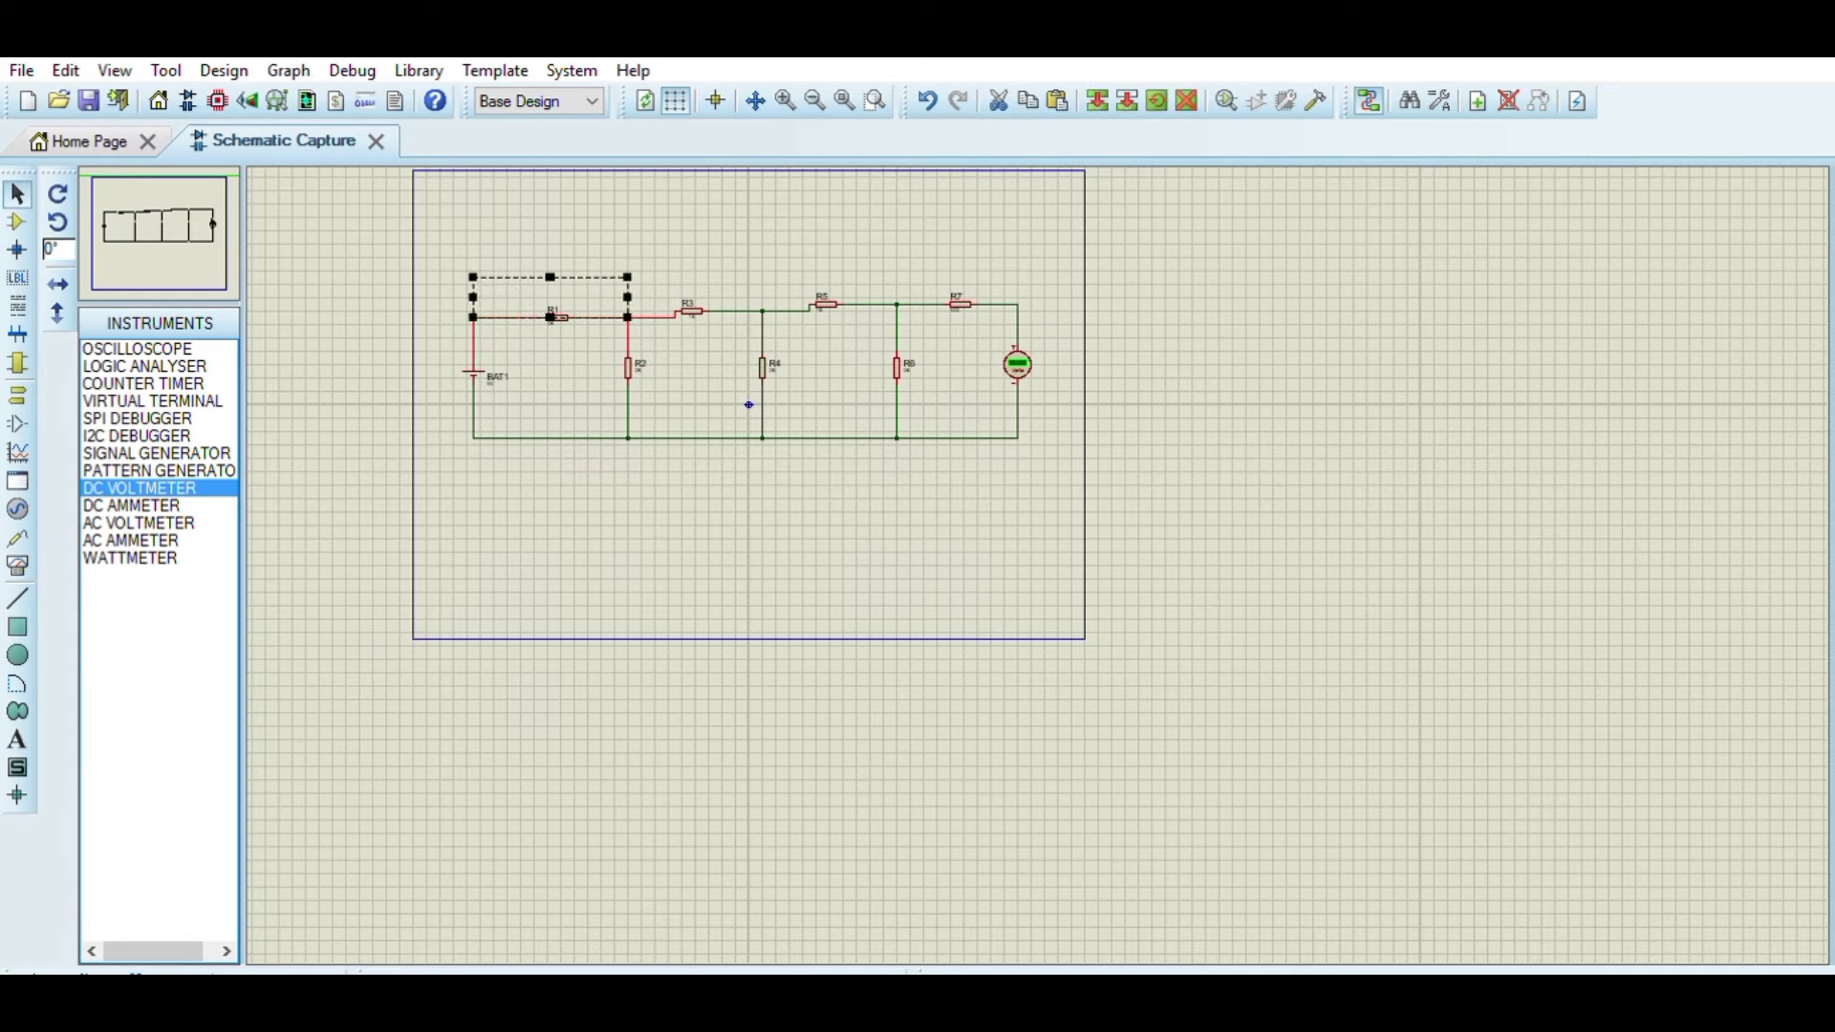
pyautogui.hotkey('ctrl', 'z')
# - Copy the whole ladder circuit and place the duplicate beside the original, outside the sheet border
pyautogui.moveTo(688, 404); pyautogui.dragTo(1071, 465)
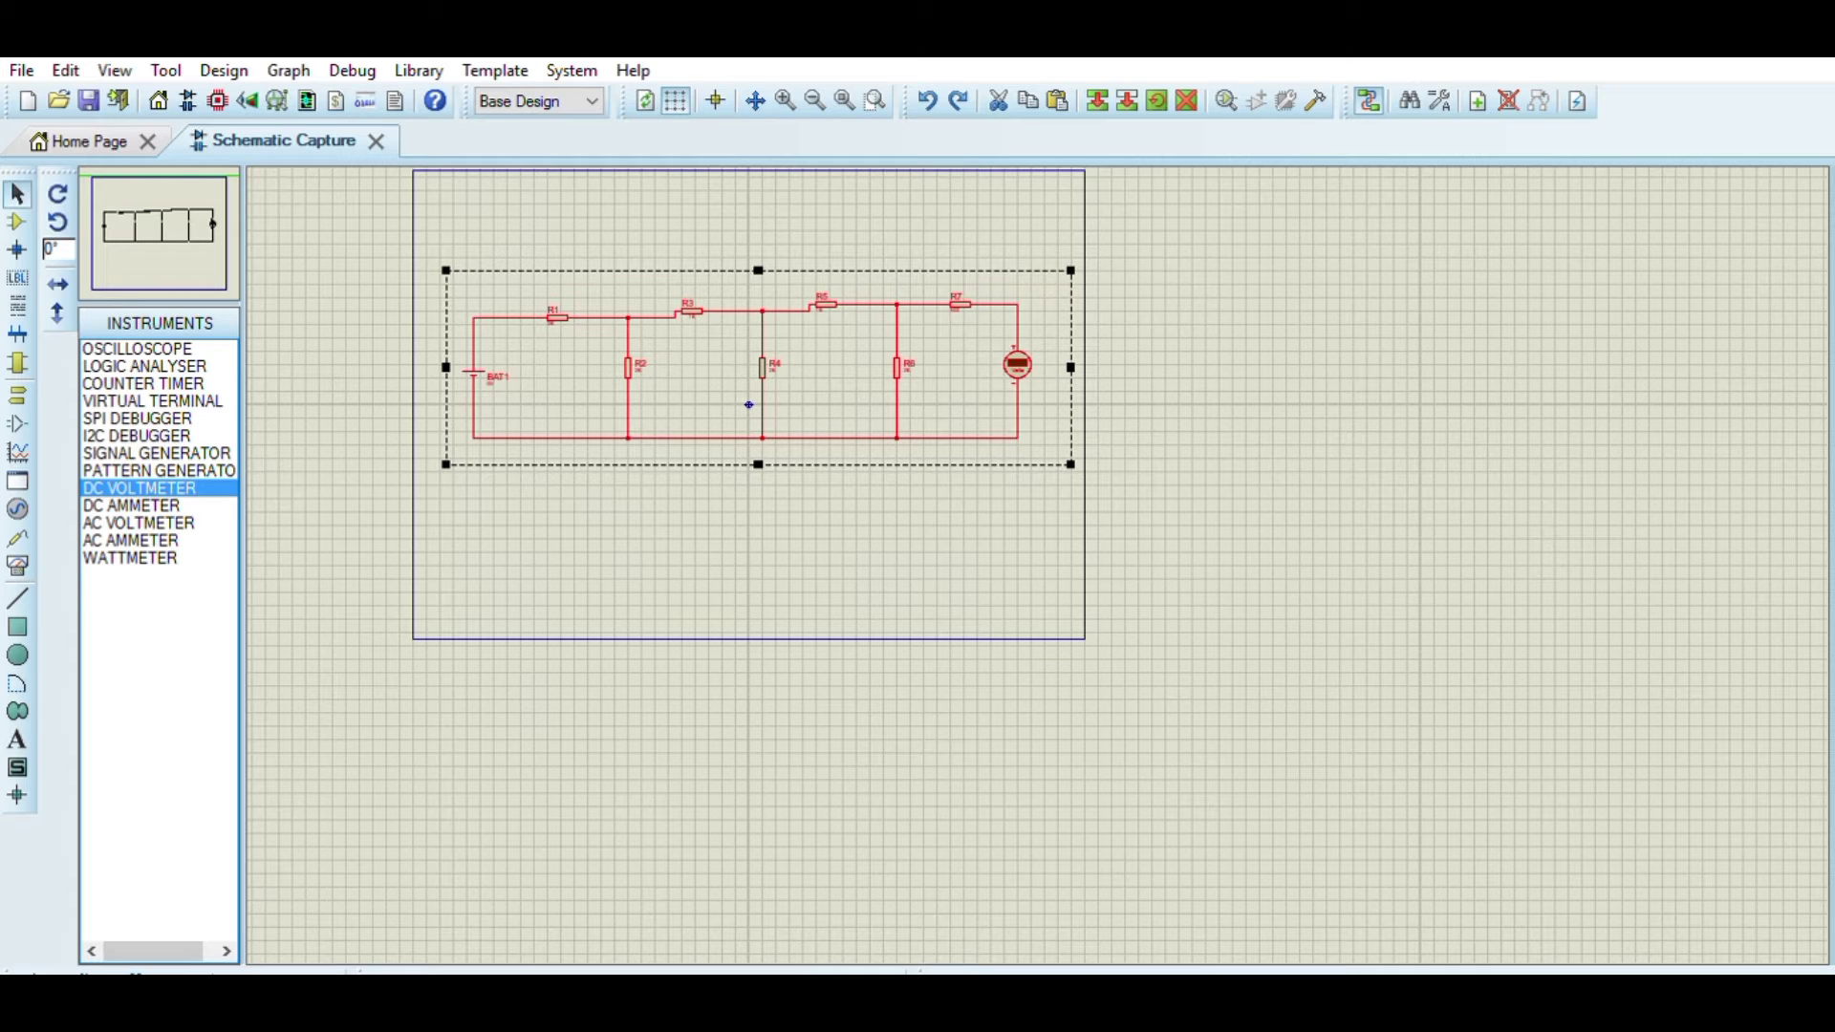
pyautogui.scroll(-1, 1038, 565)
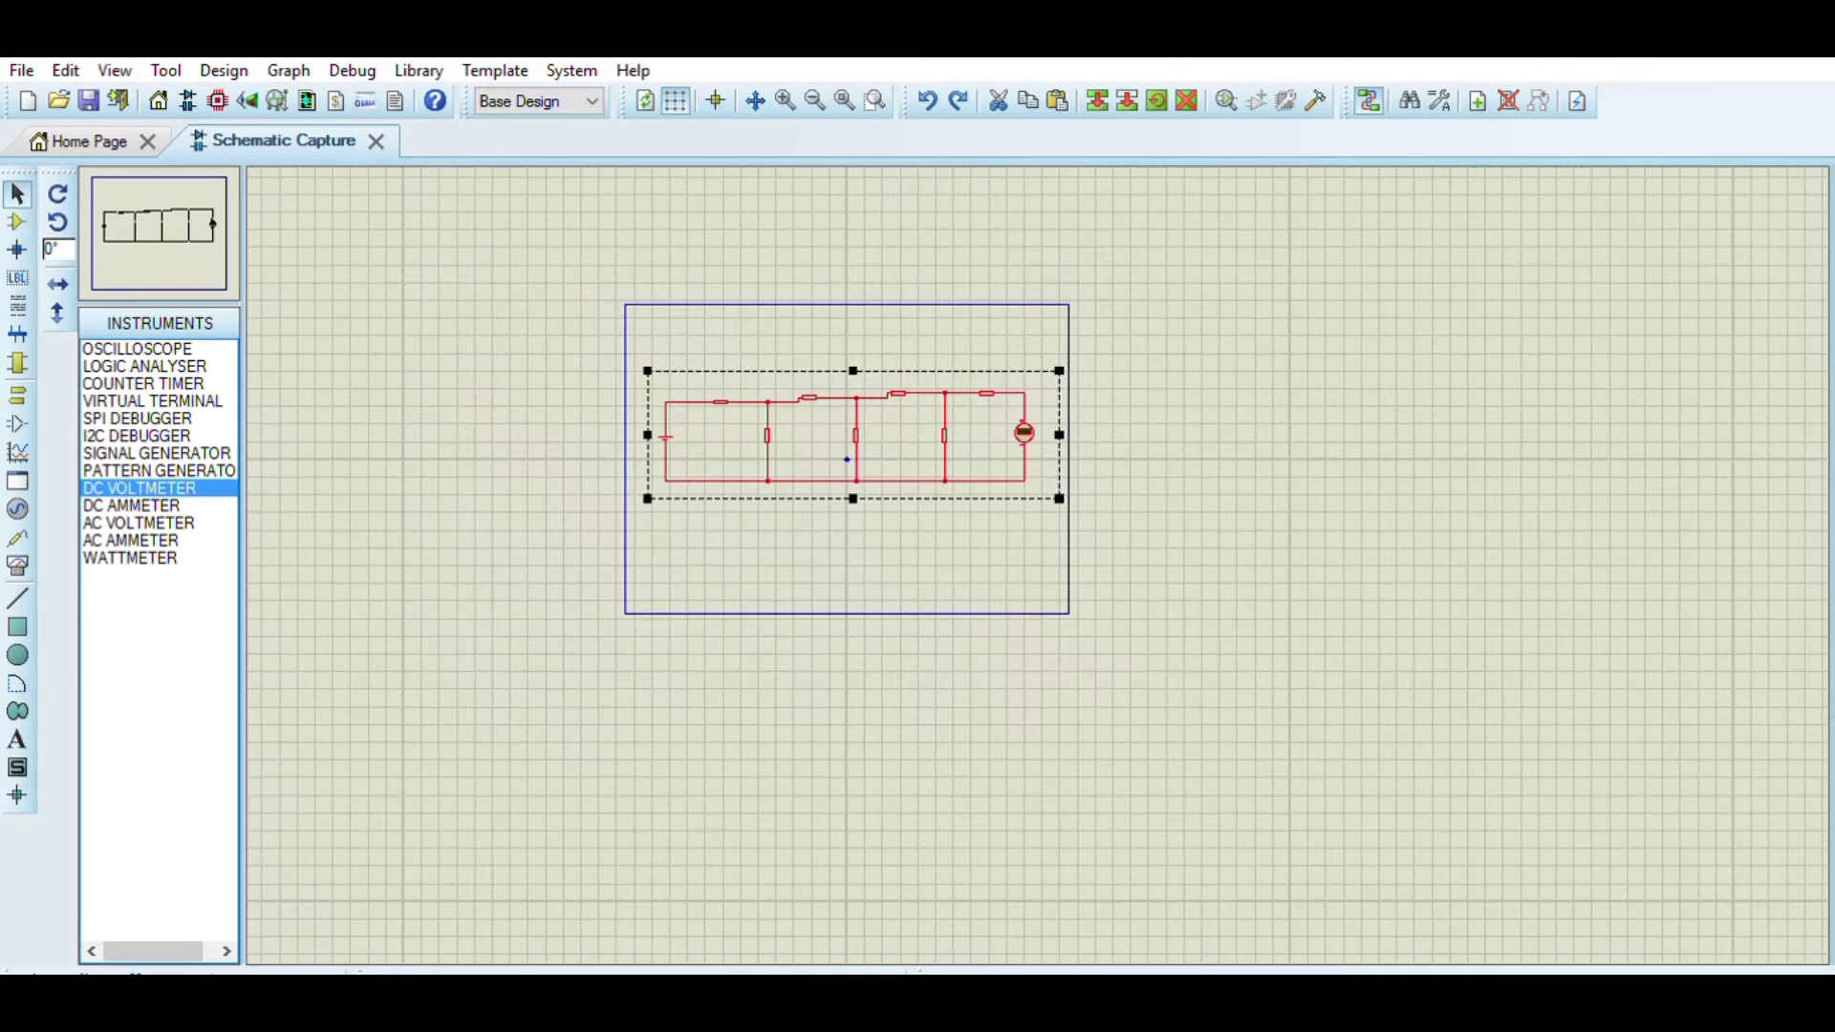
pyautogui.scroll(1, 1038, 564)
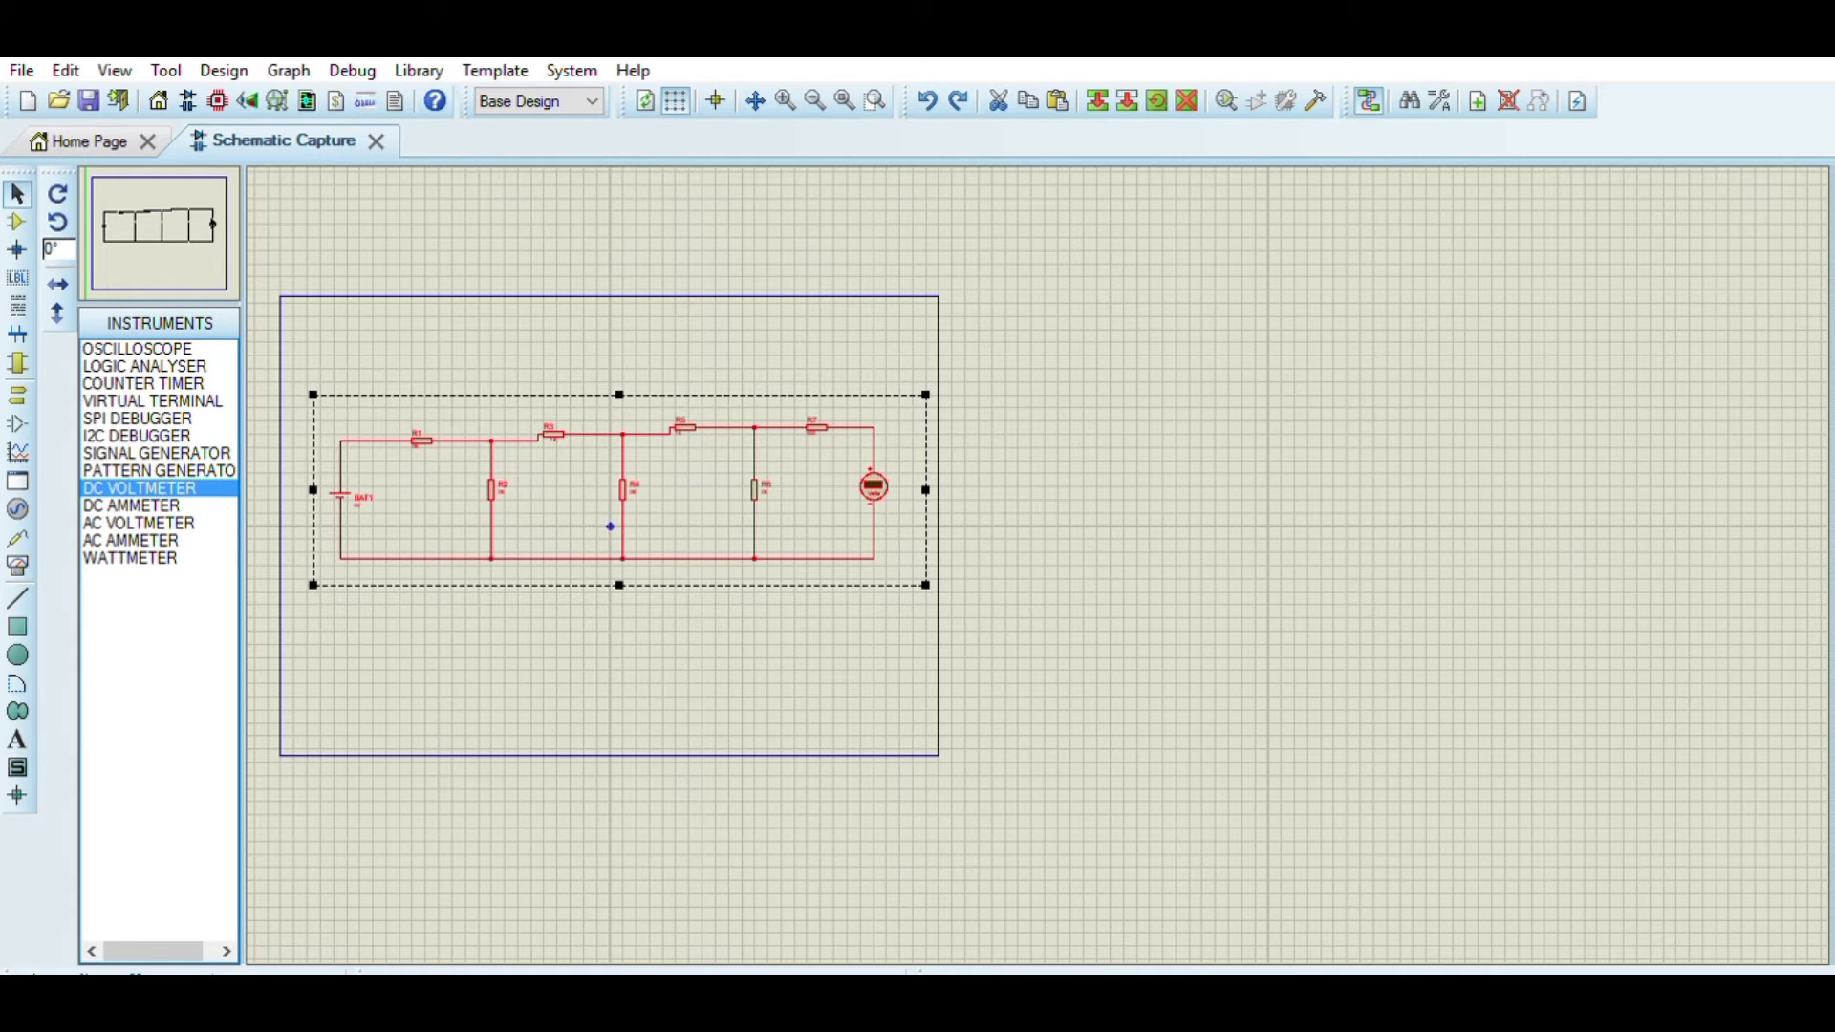
pyautogui.click(609, 526)
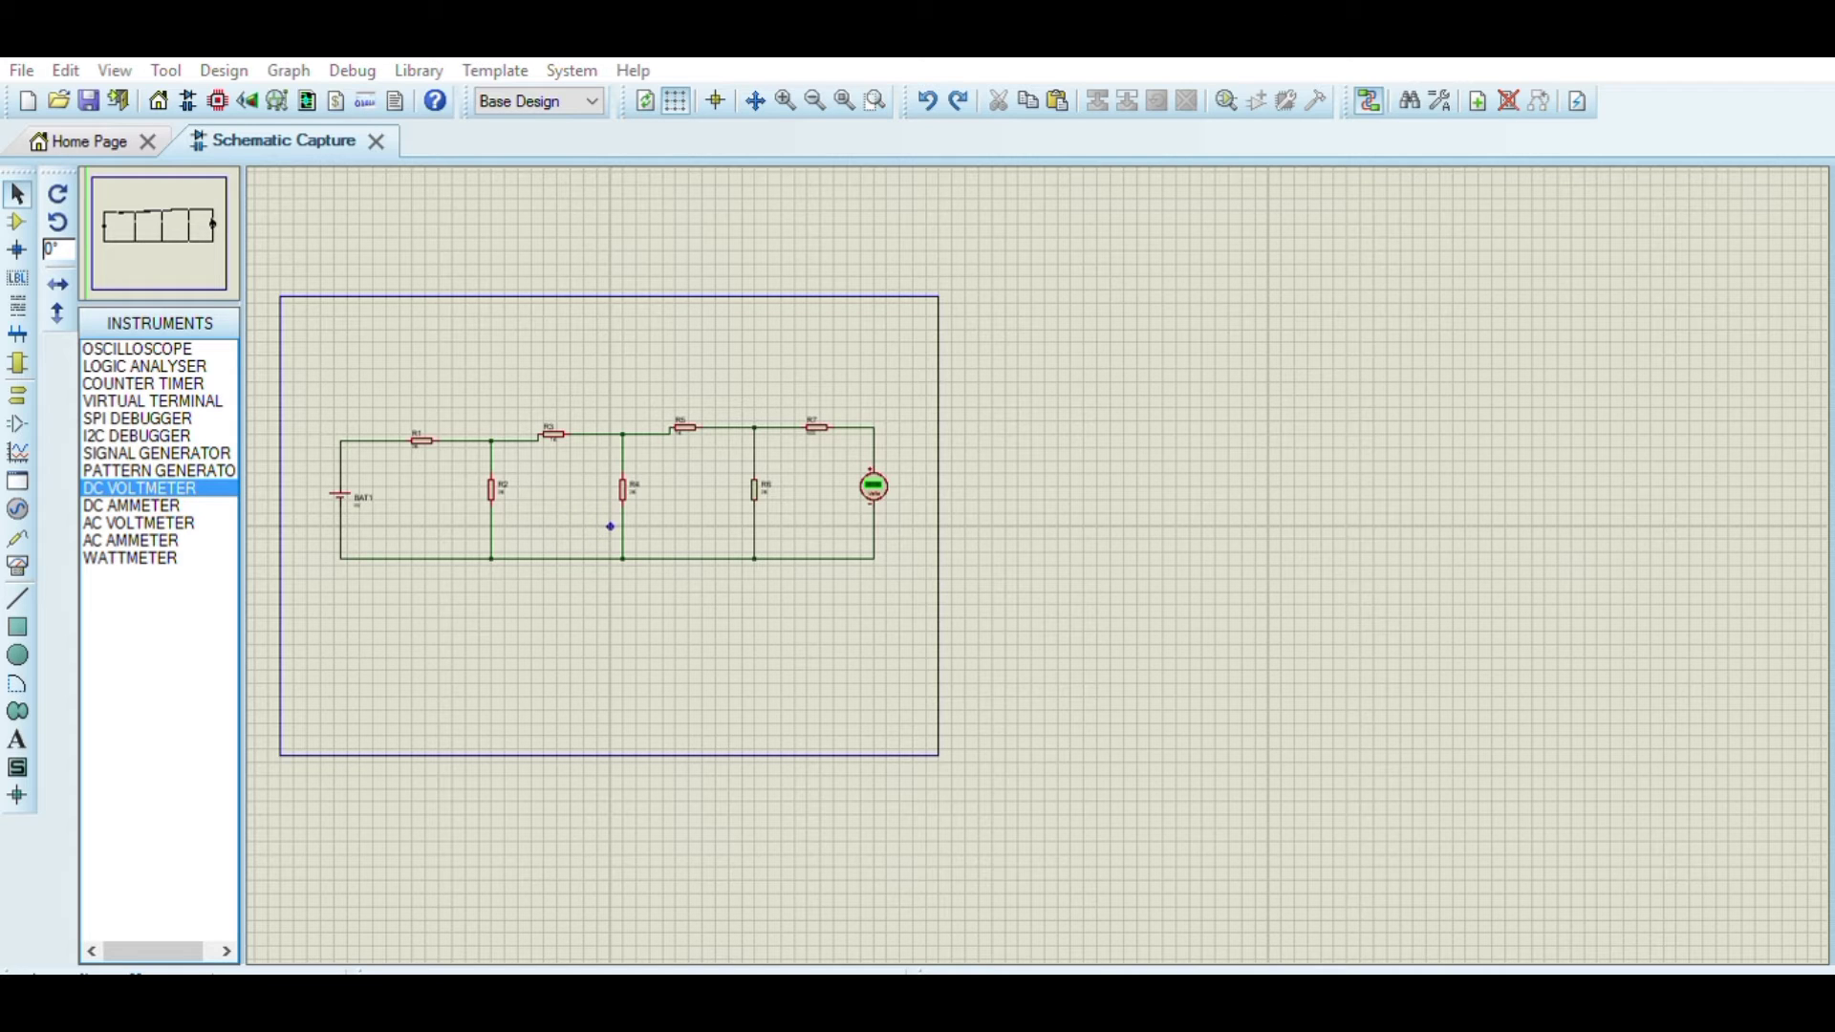
pyautogui.hotkey('ctrl', 'v')
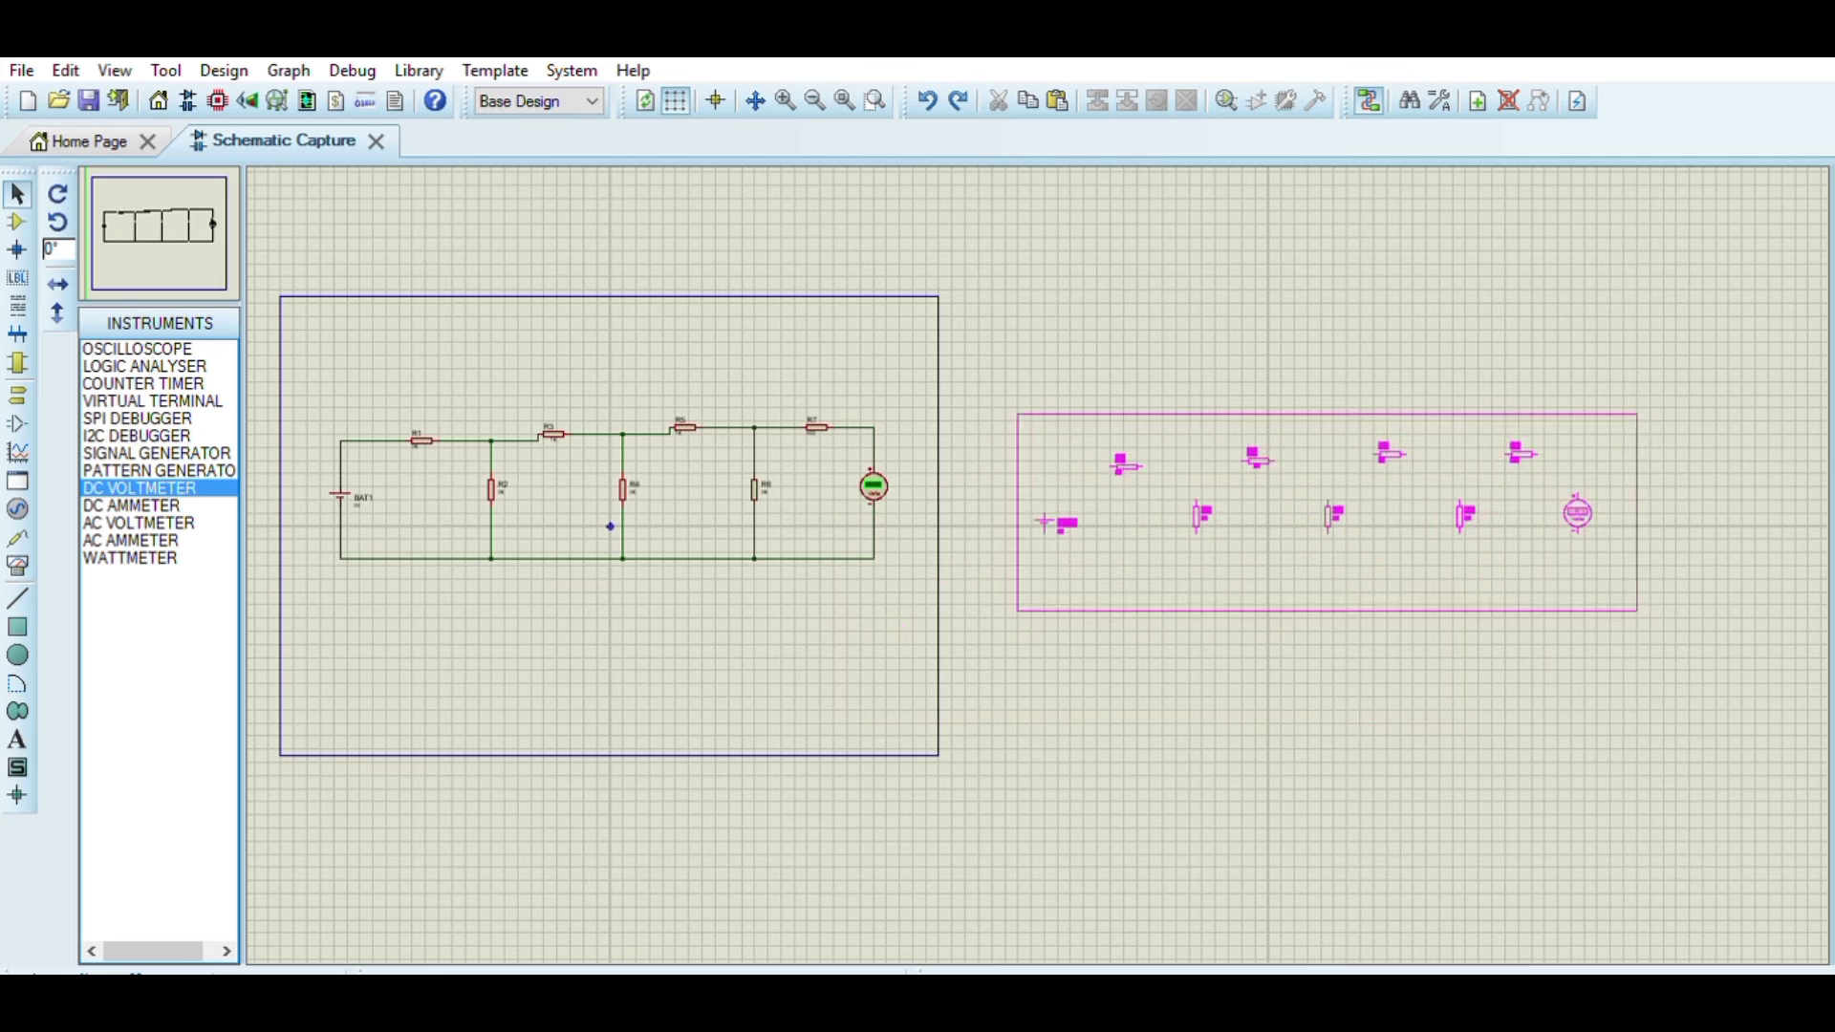
pyautogui.click(1305, 506)
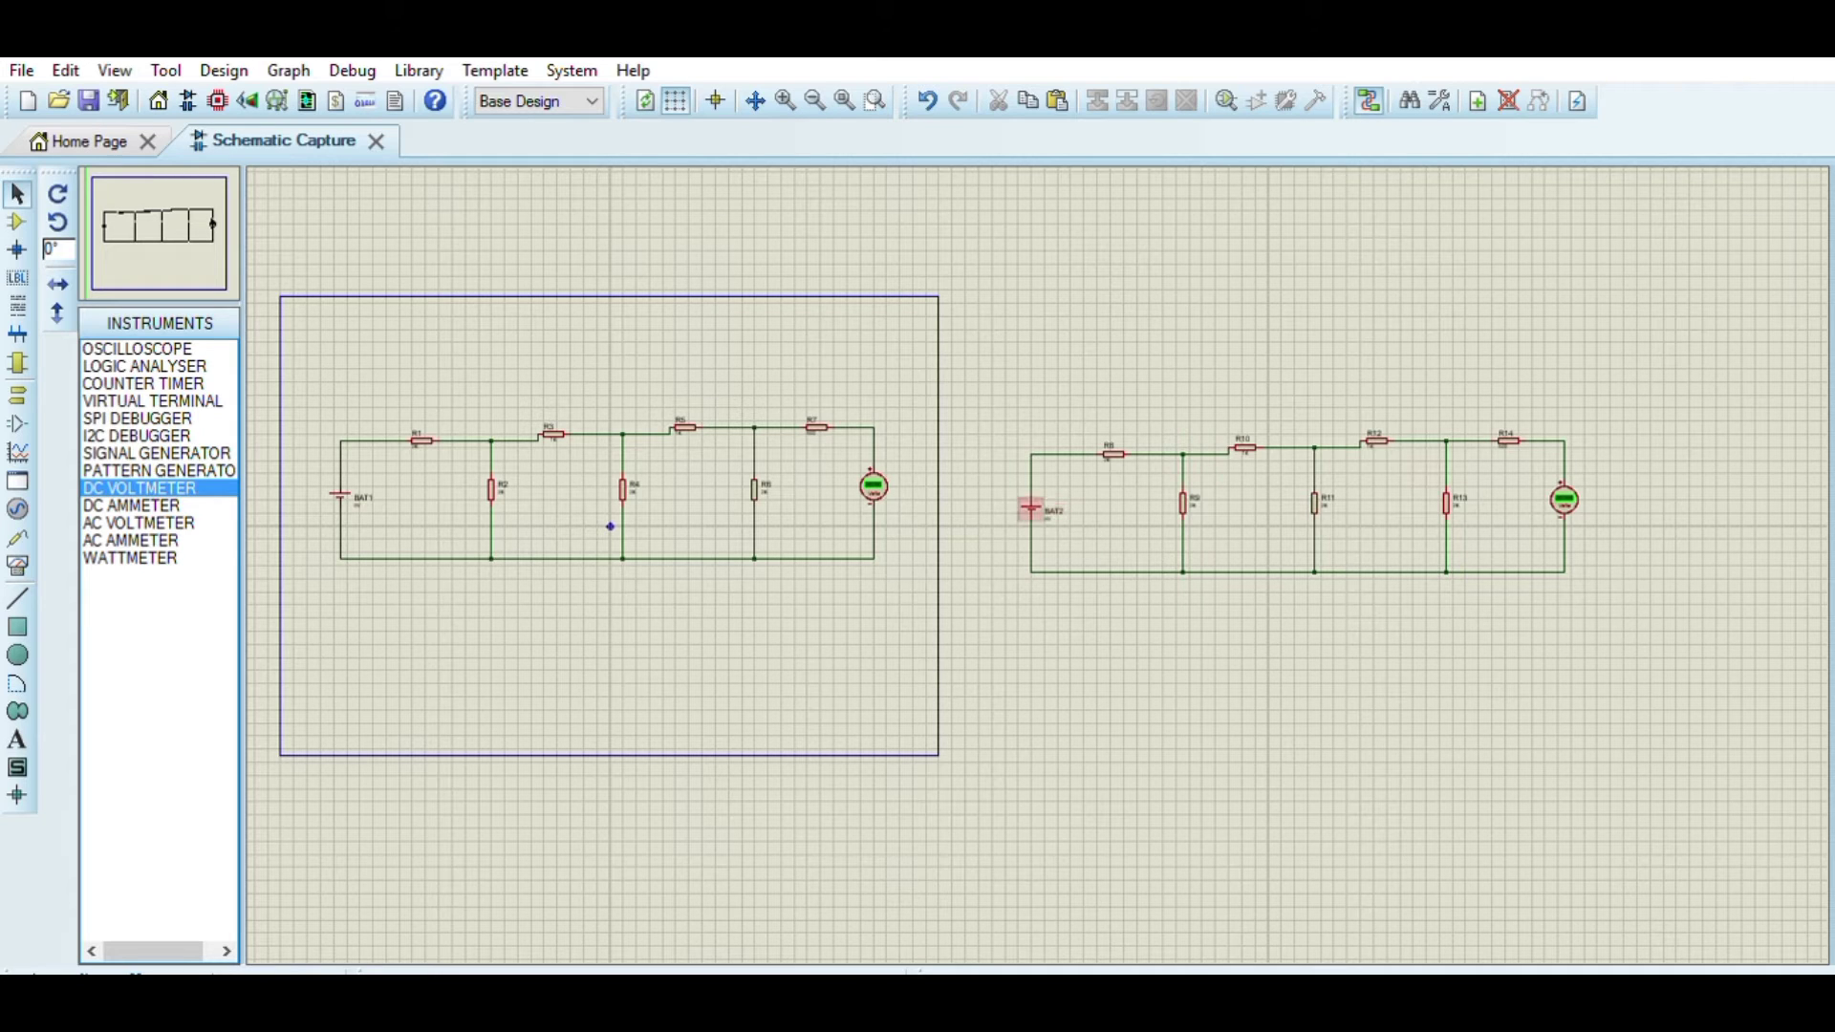
# - Delete the battery and the voltmeter, with their attached wires, from the duplicated circuit
pyautogui.click(1032, 509)
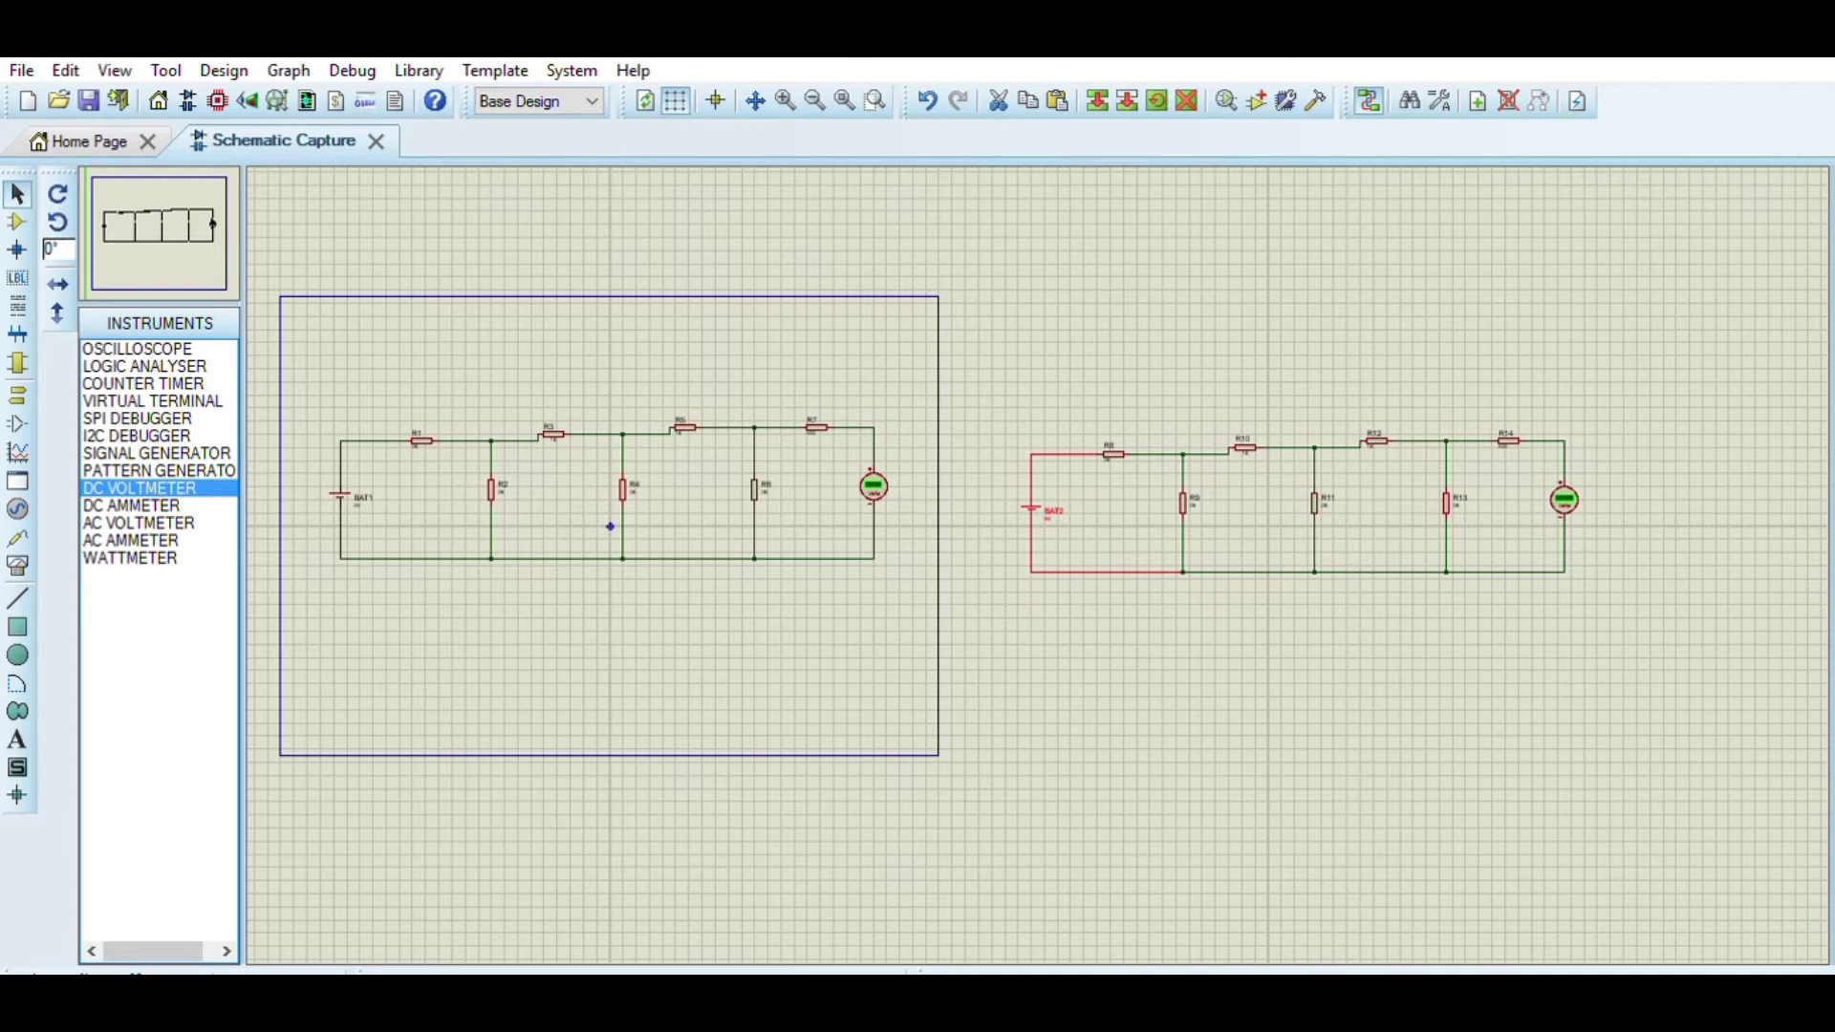
pyautogui.press('Delete')
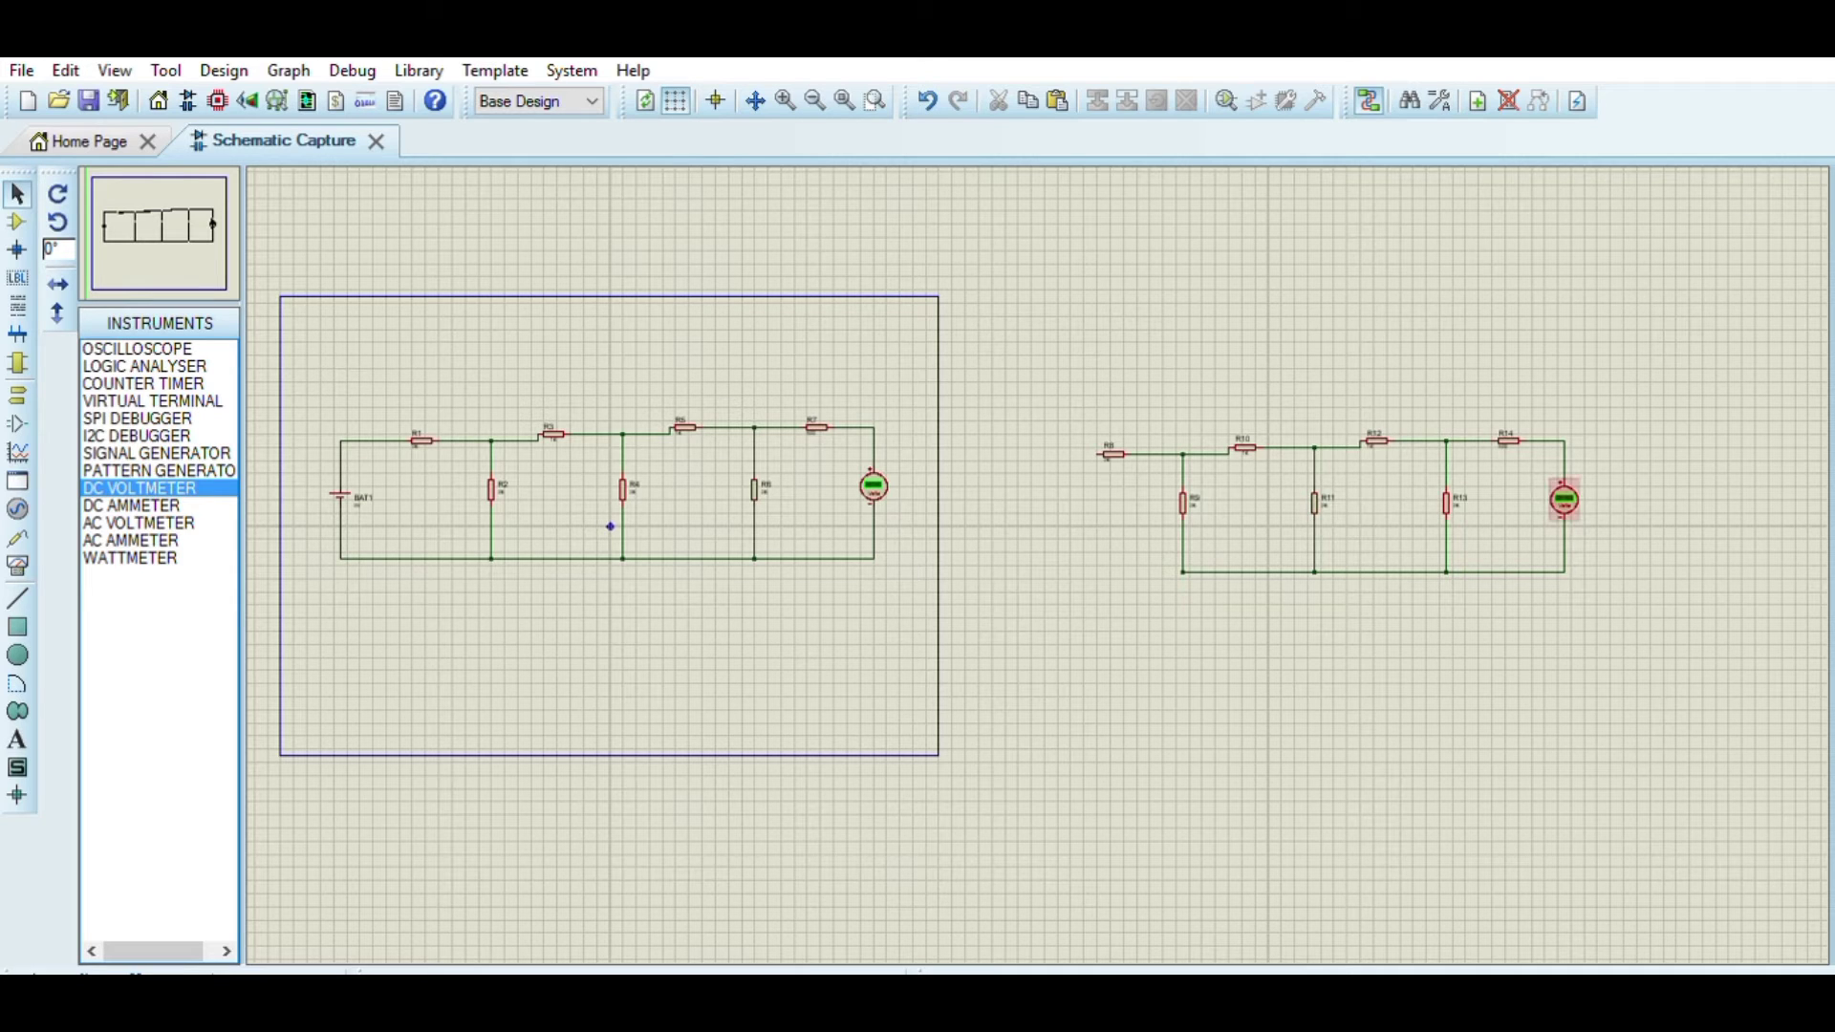
pyautogui.click(1564, 499)
pyautogui.press('Delete')
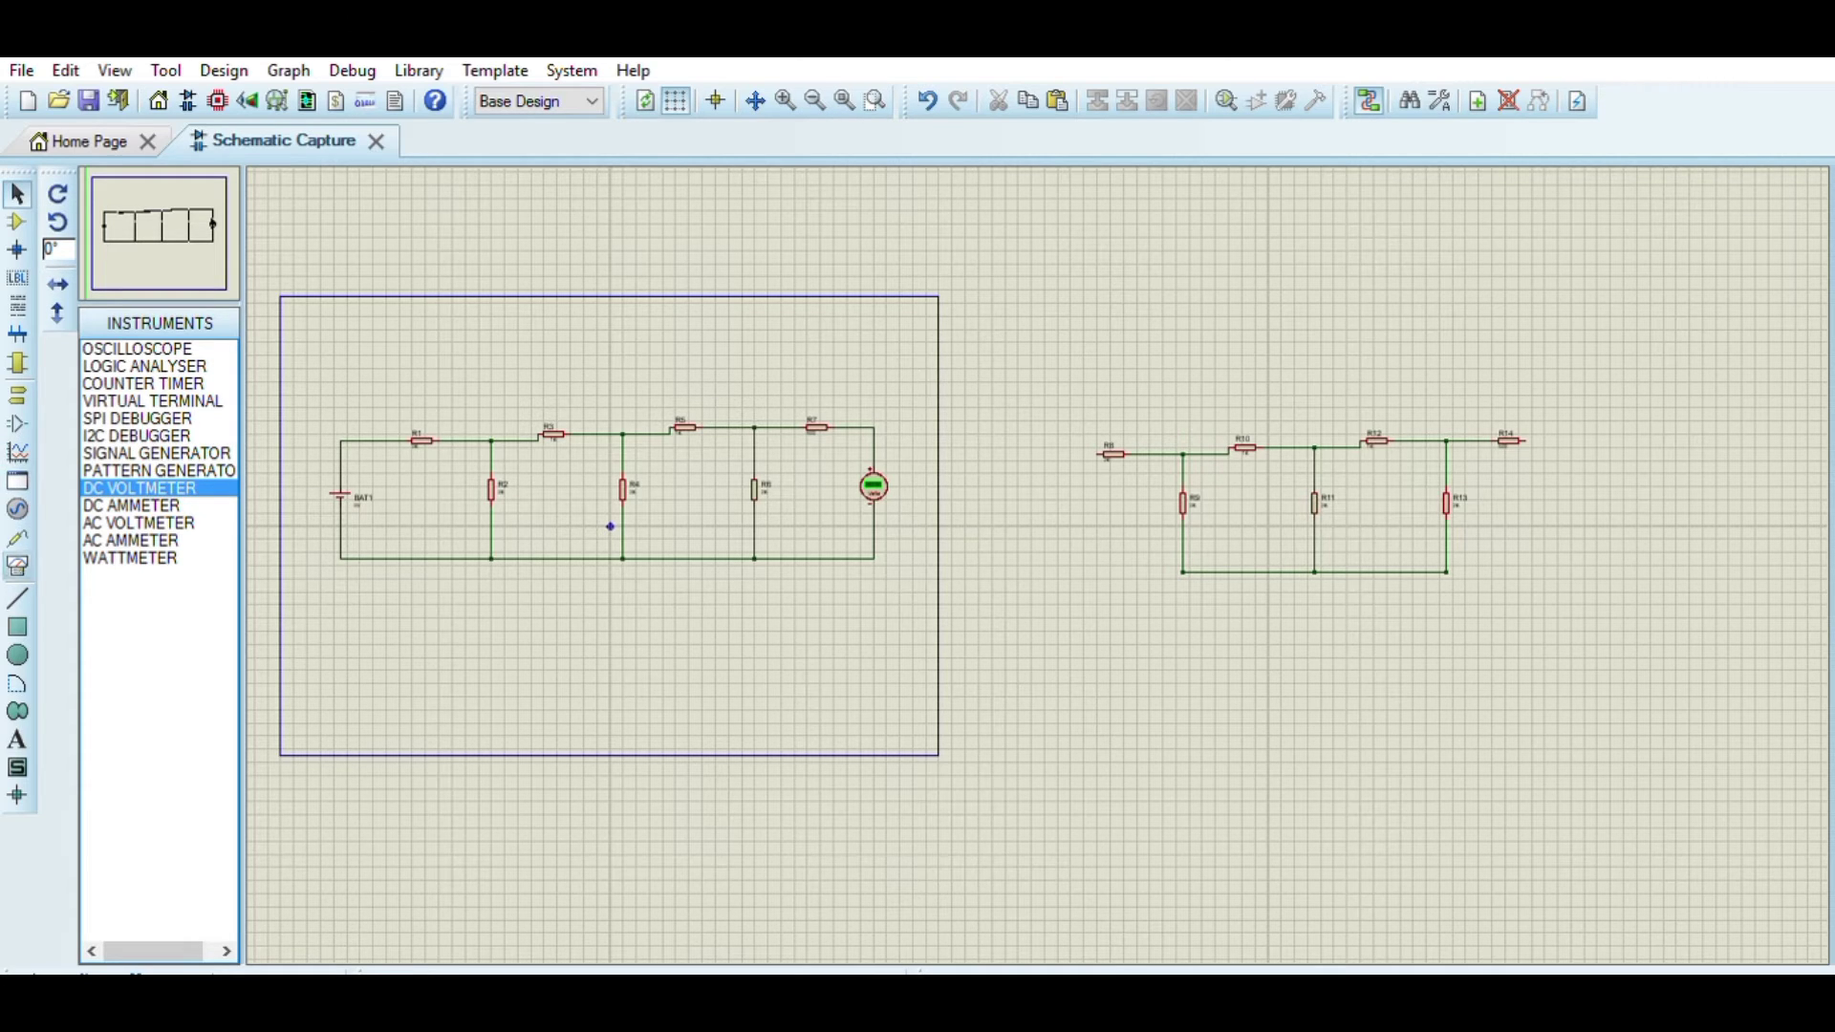
pyautogui.click(17, 566)
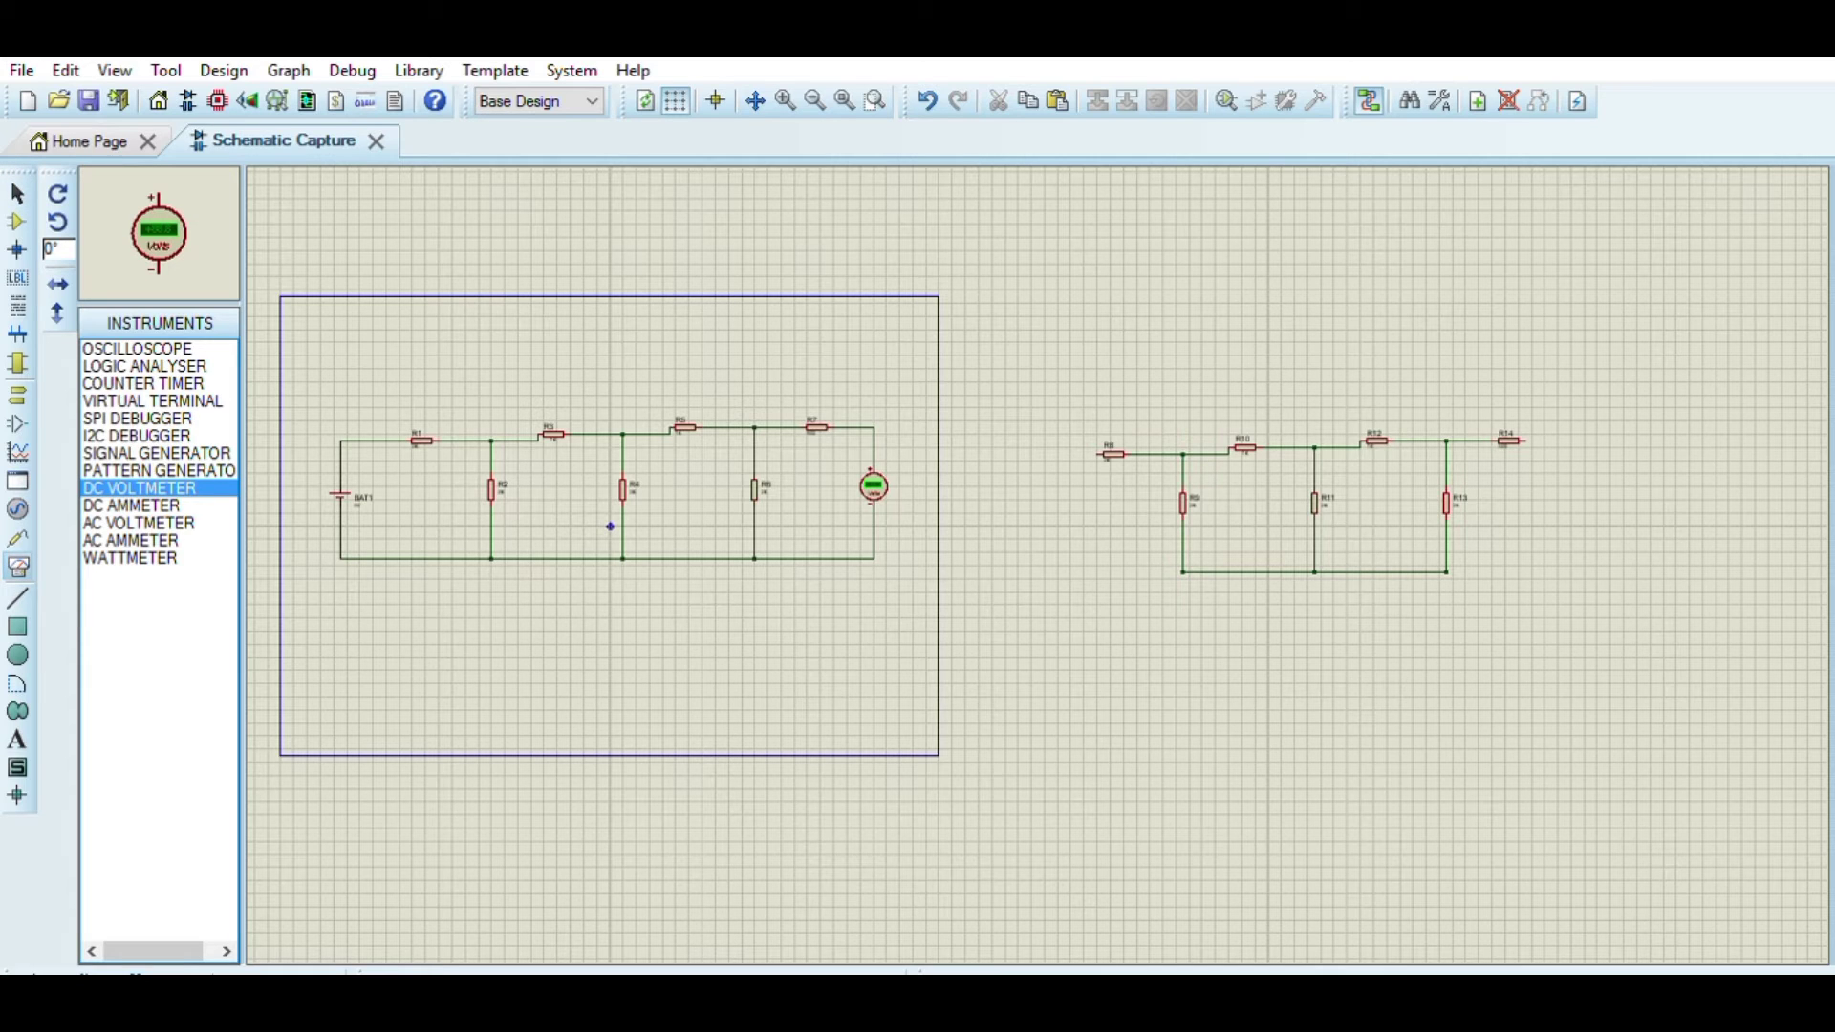
pyautogui.click(17, 193)
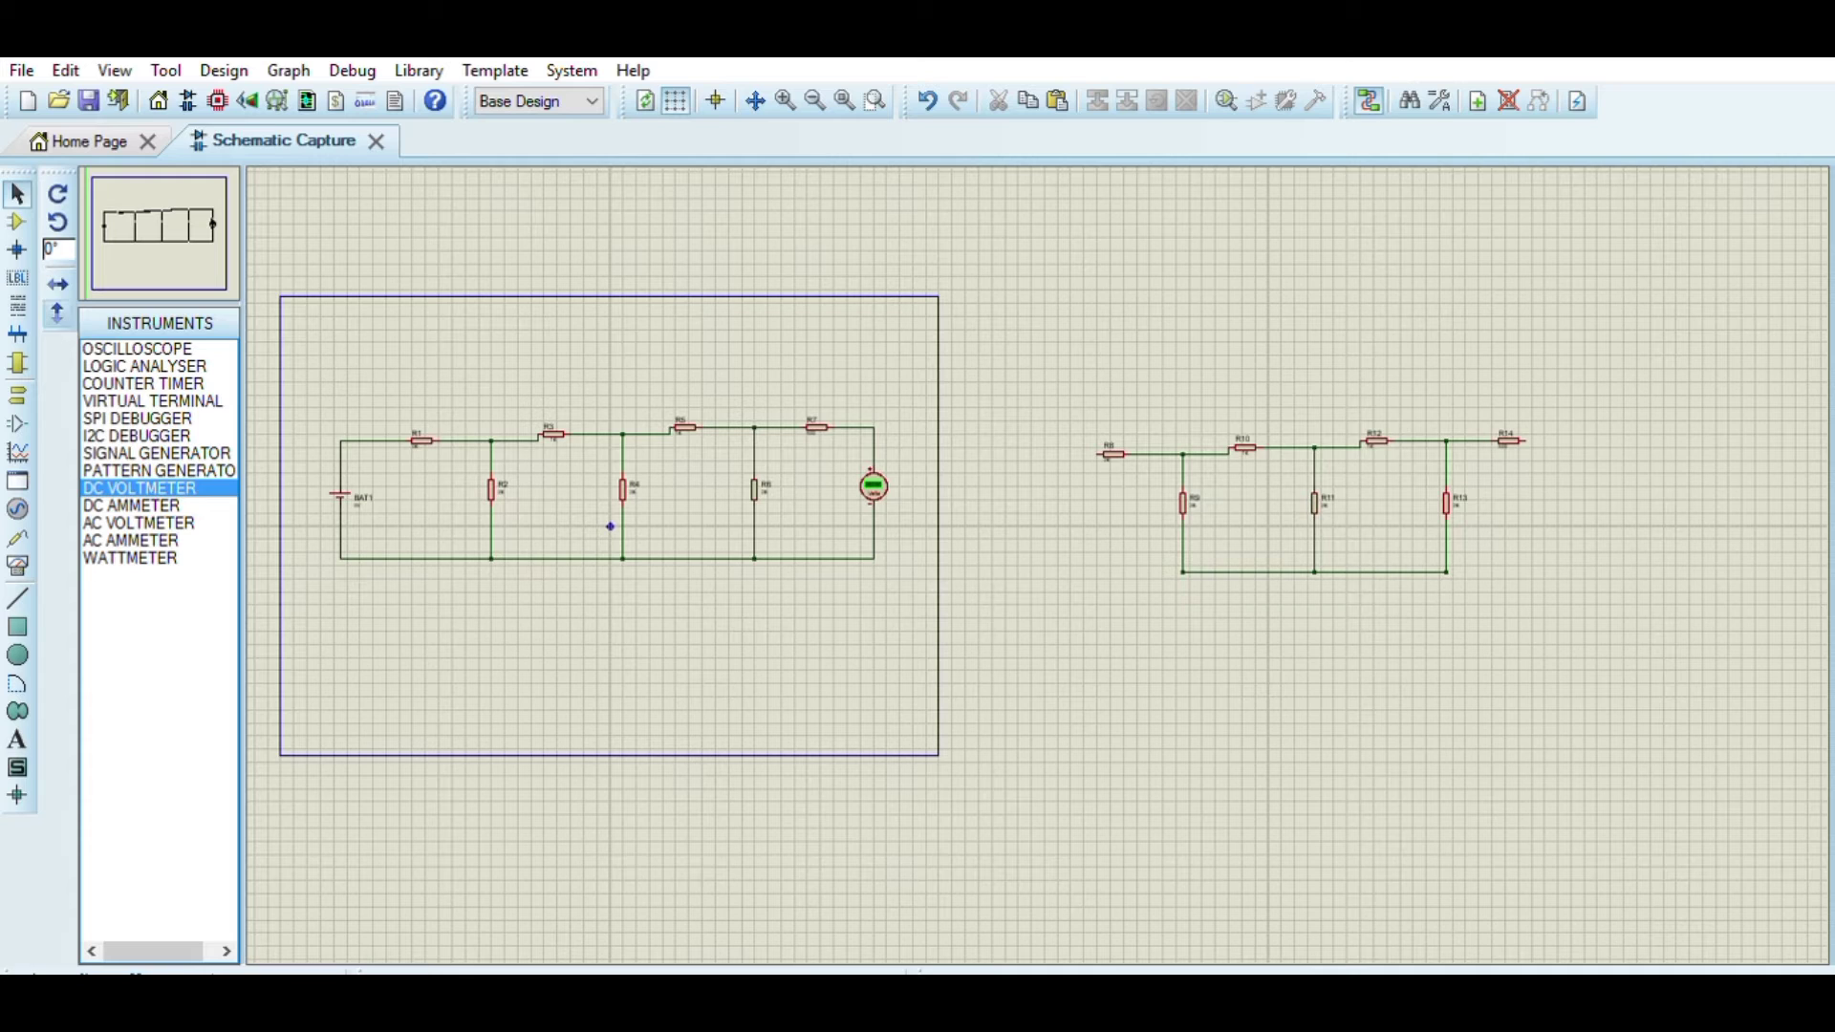
pyautogui.click(17, 565)
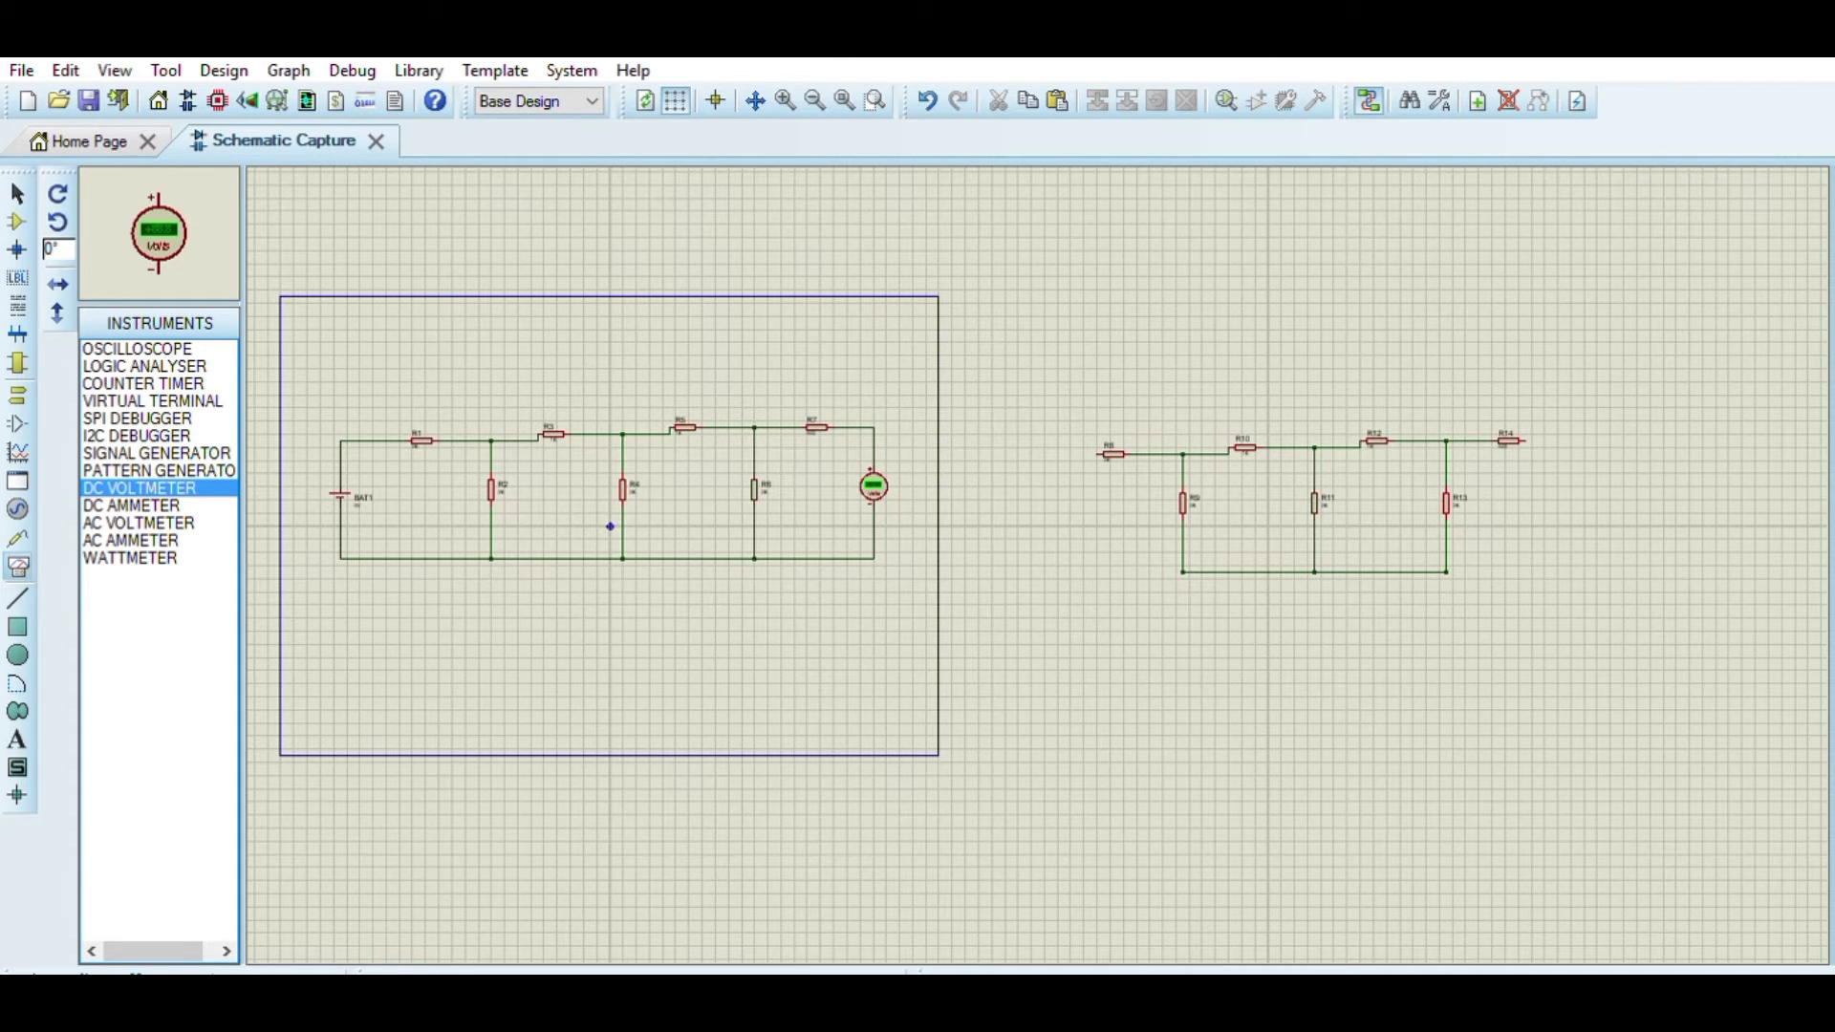
pyautogui.click(17, 194)
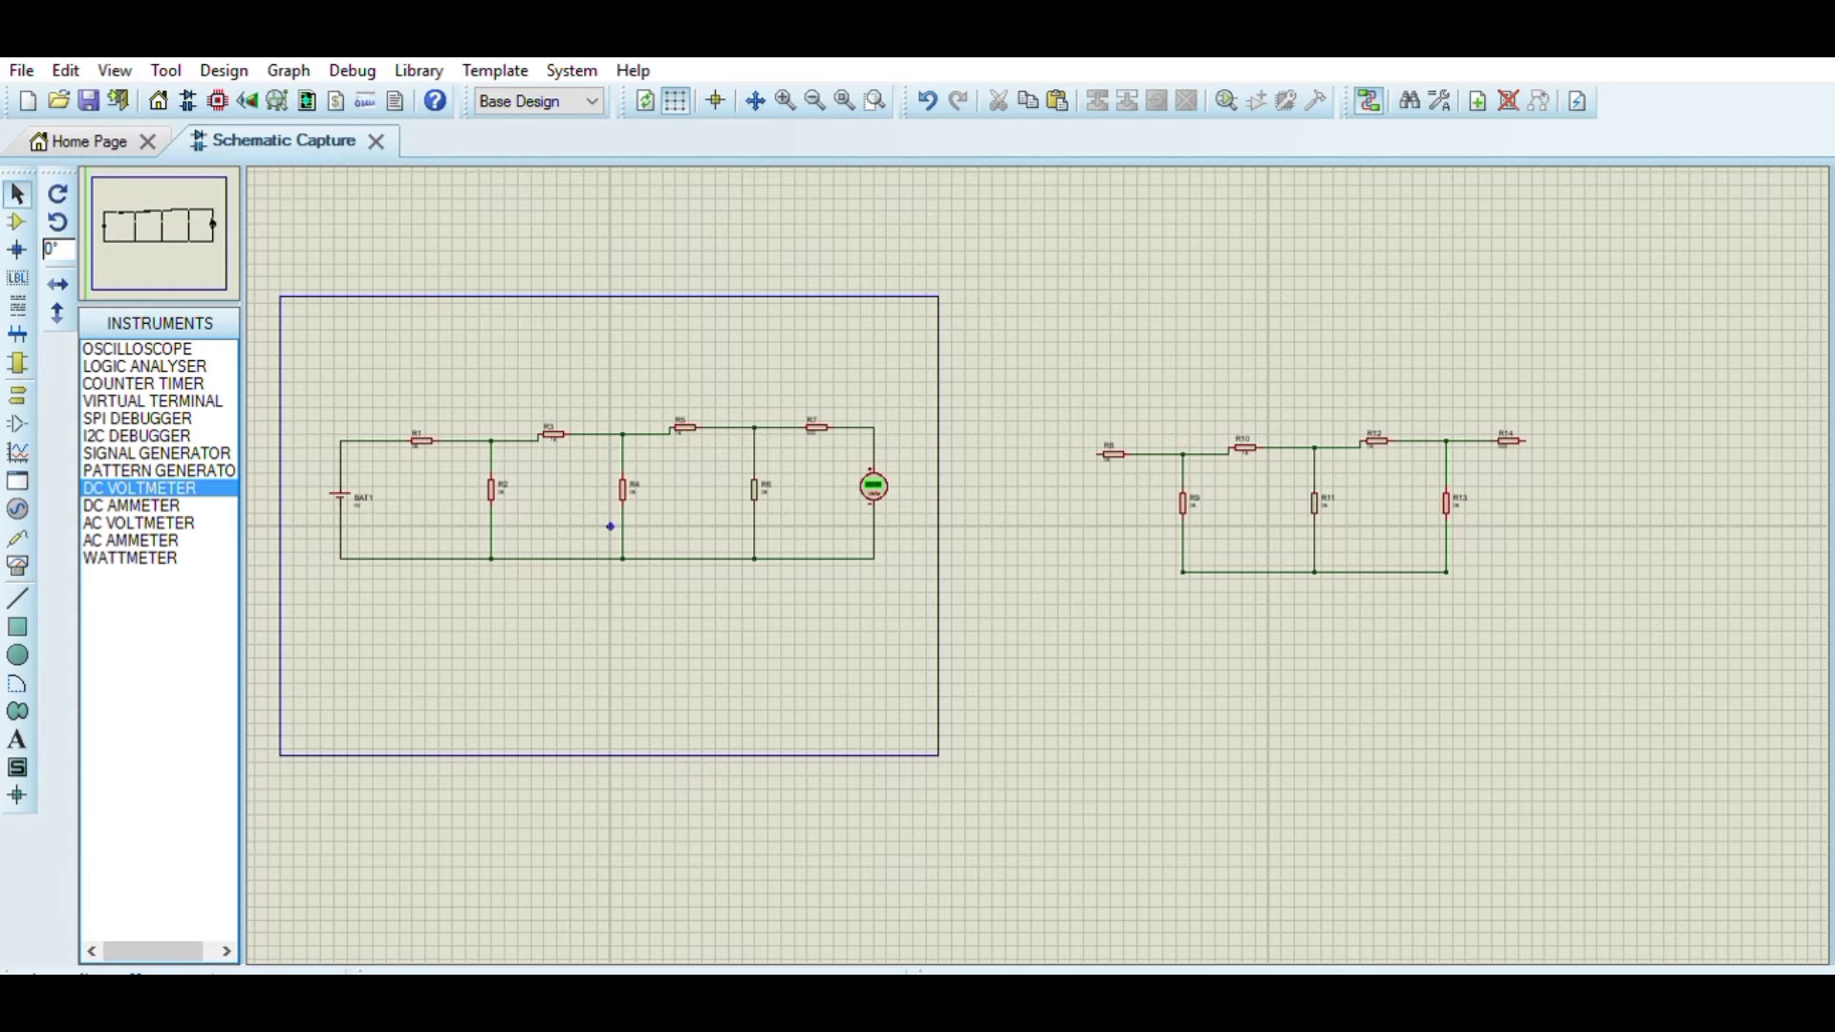
pyautogui.click(17, 565)
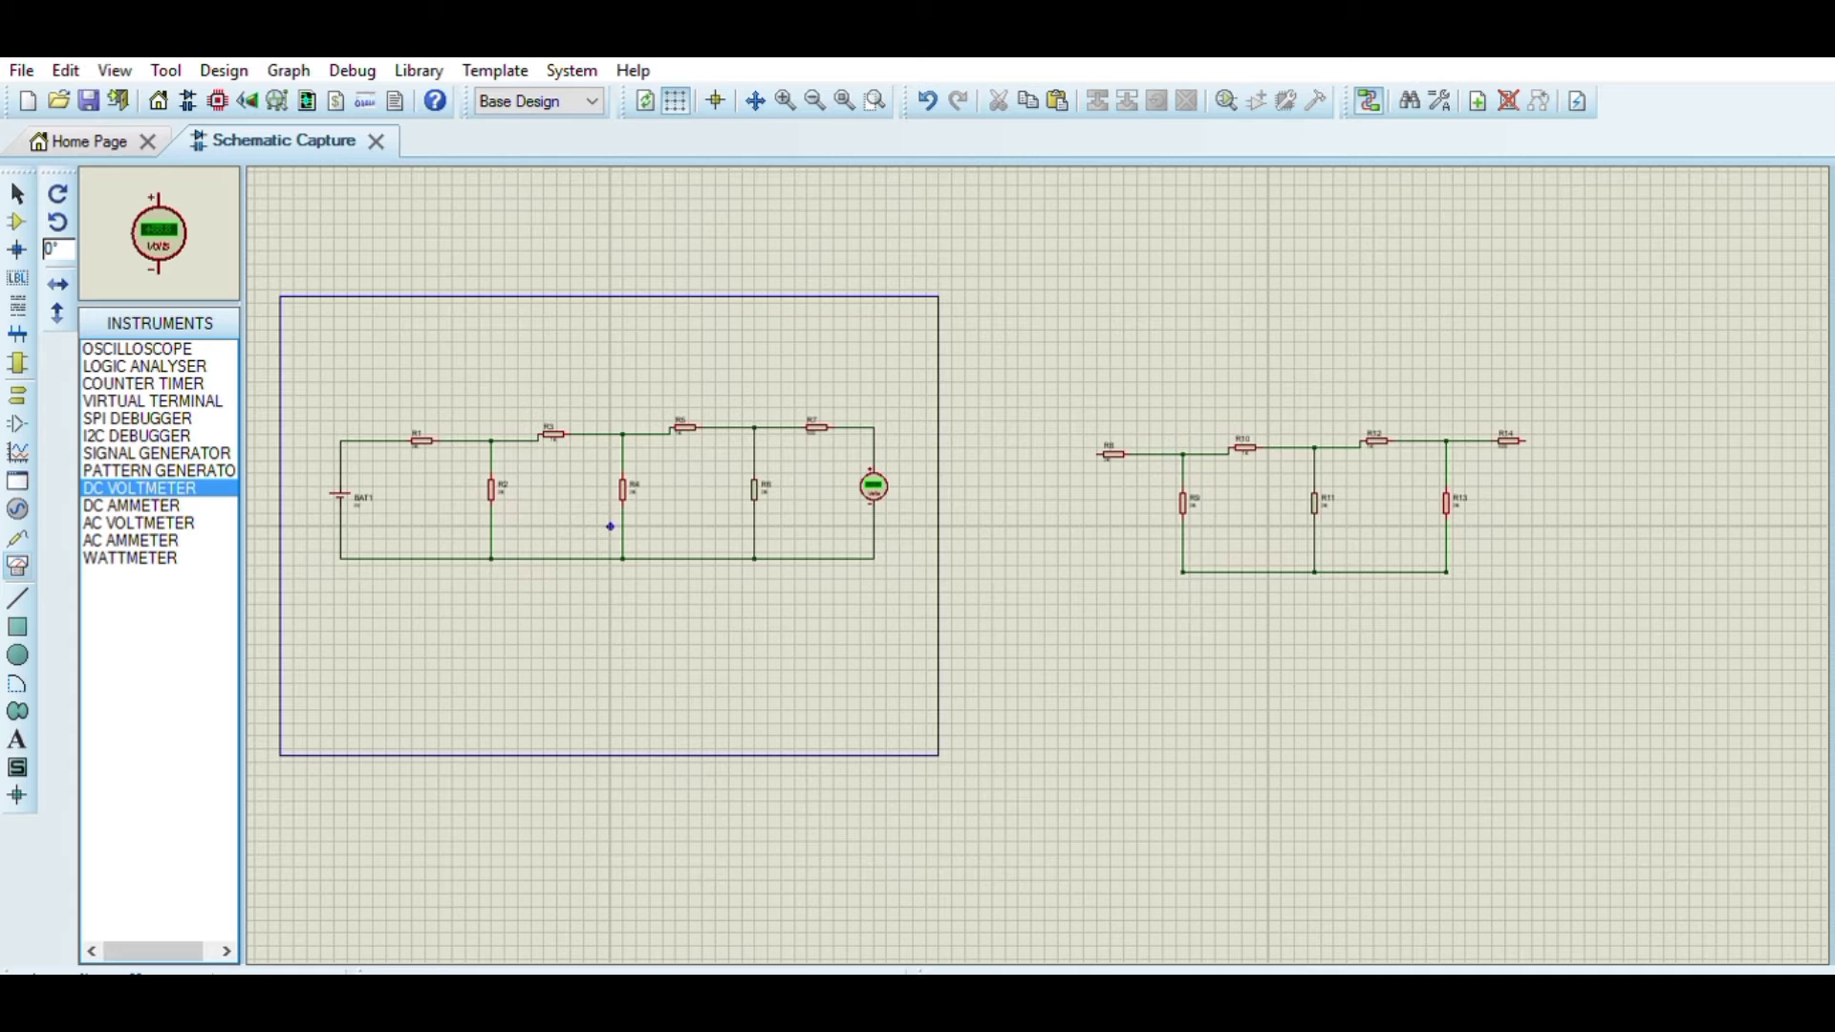
# - Place an ohmmeter beside R14 at the output end of the duplicated resistor network
pyautogui.click(17, 222)
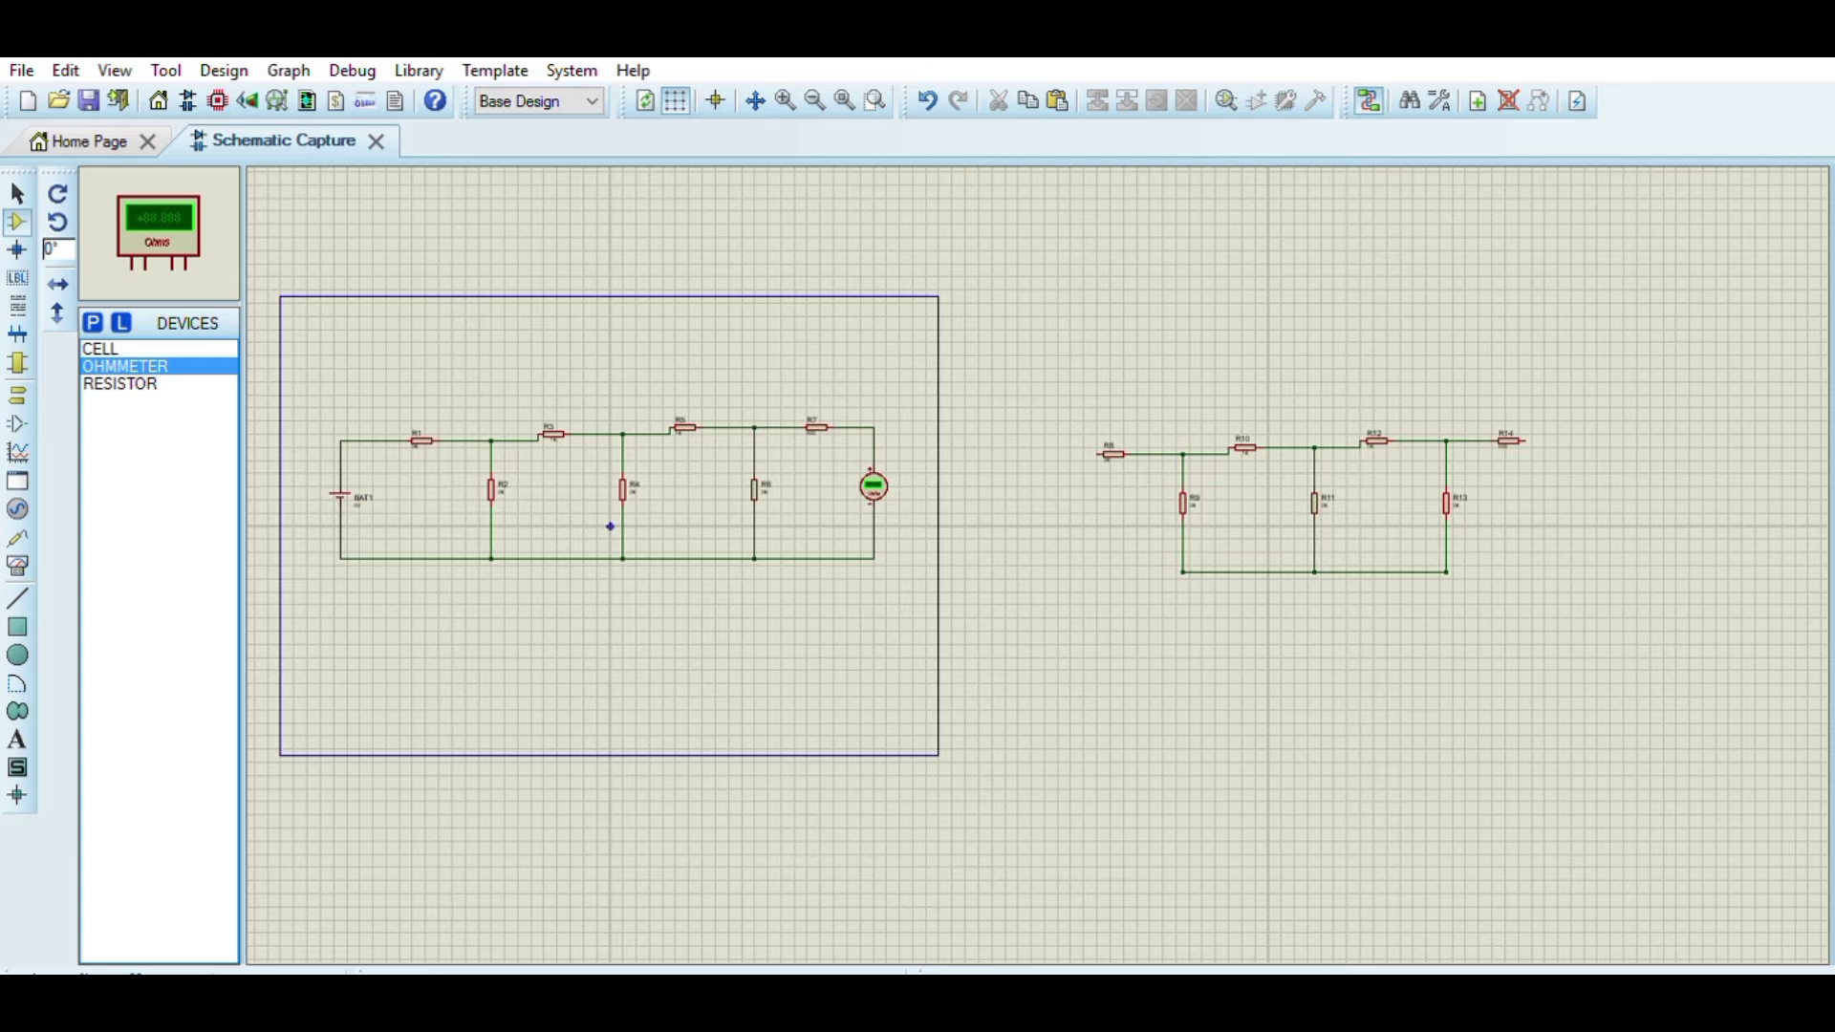
pyautogui.click(1583, 508)
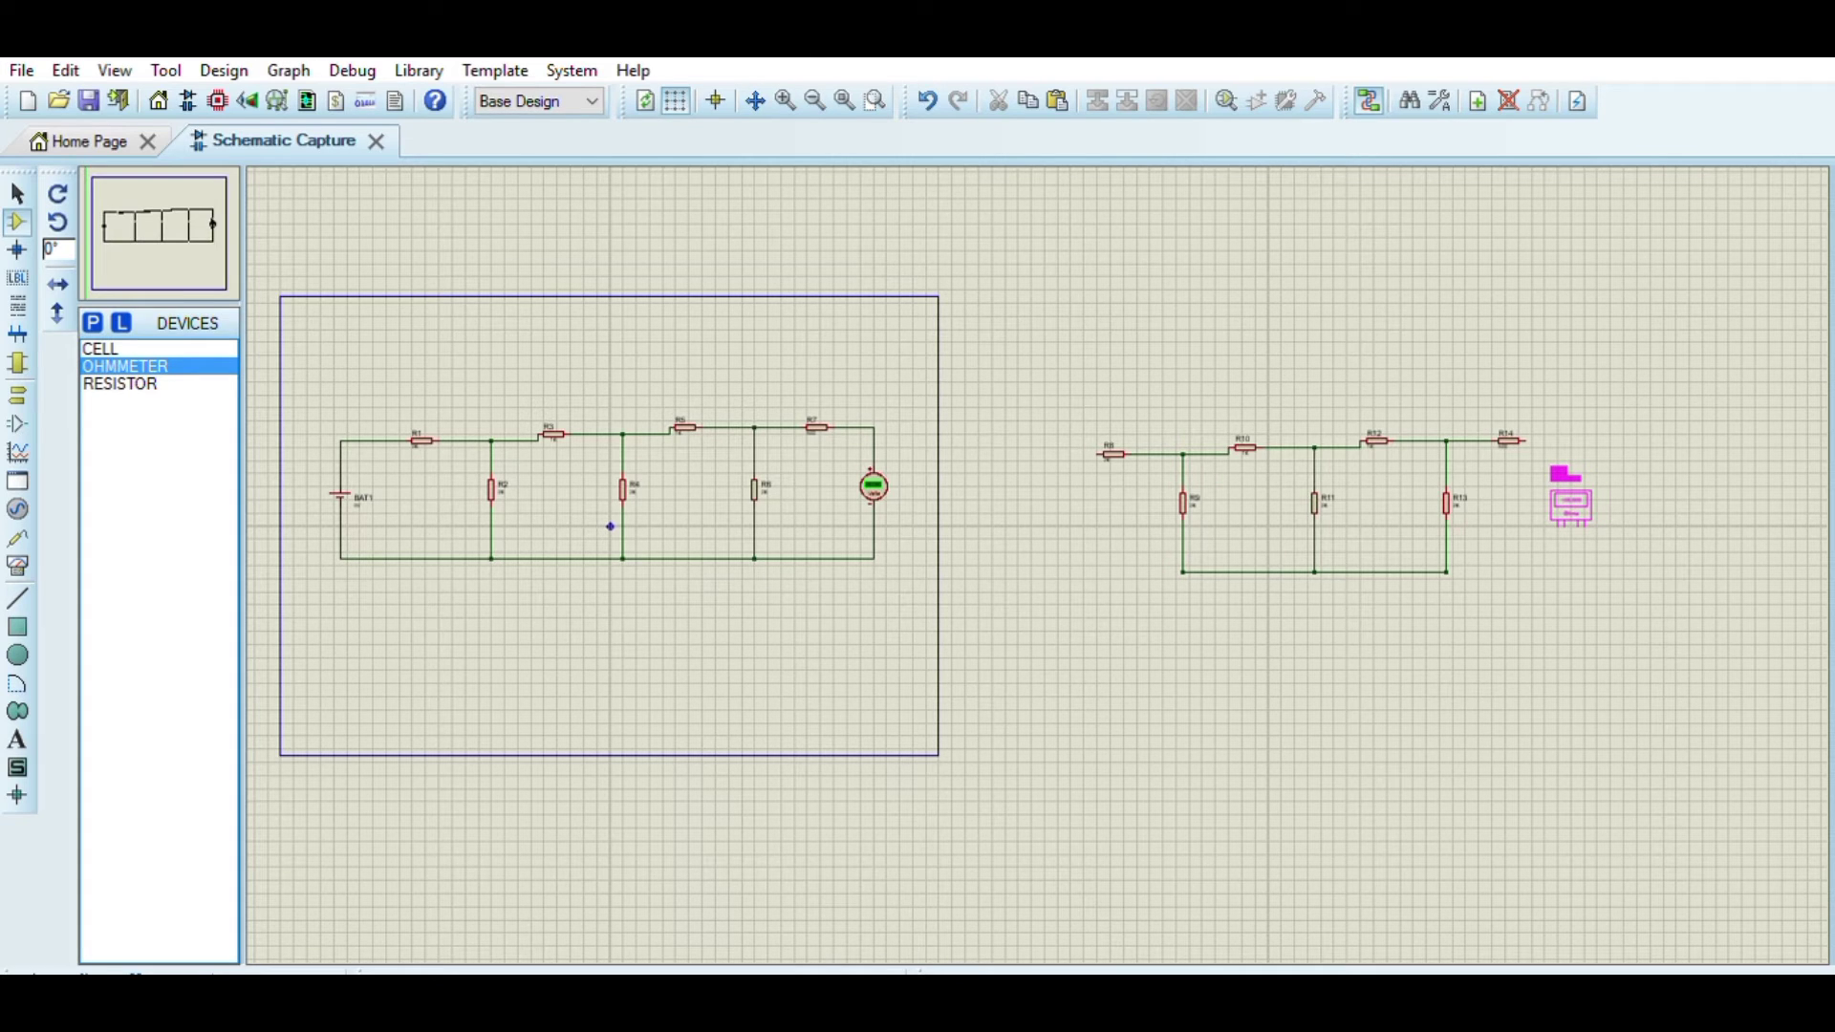
pyautogui.click(1570, 507)
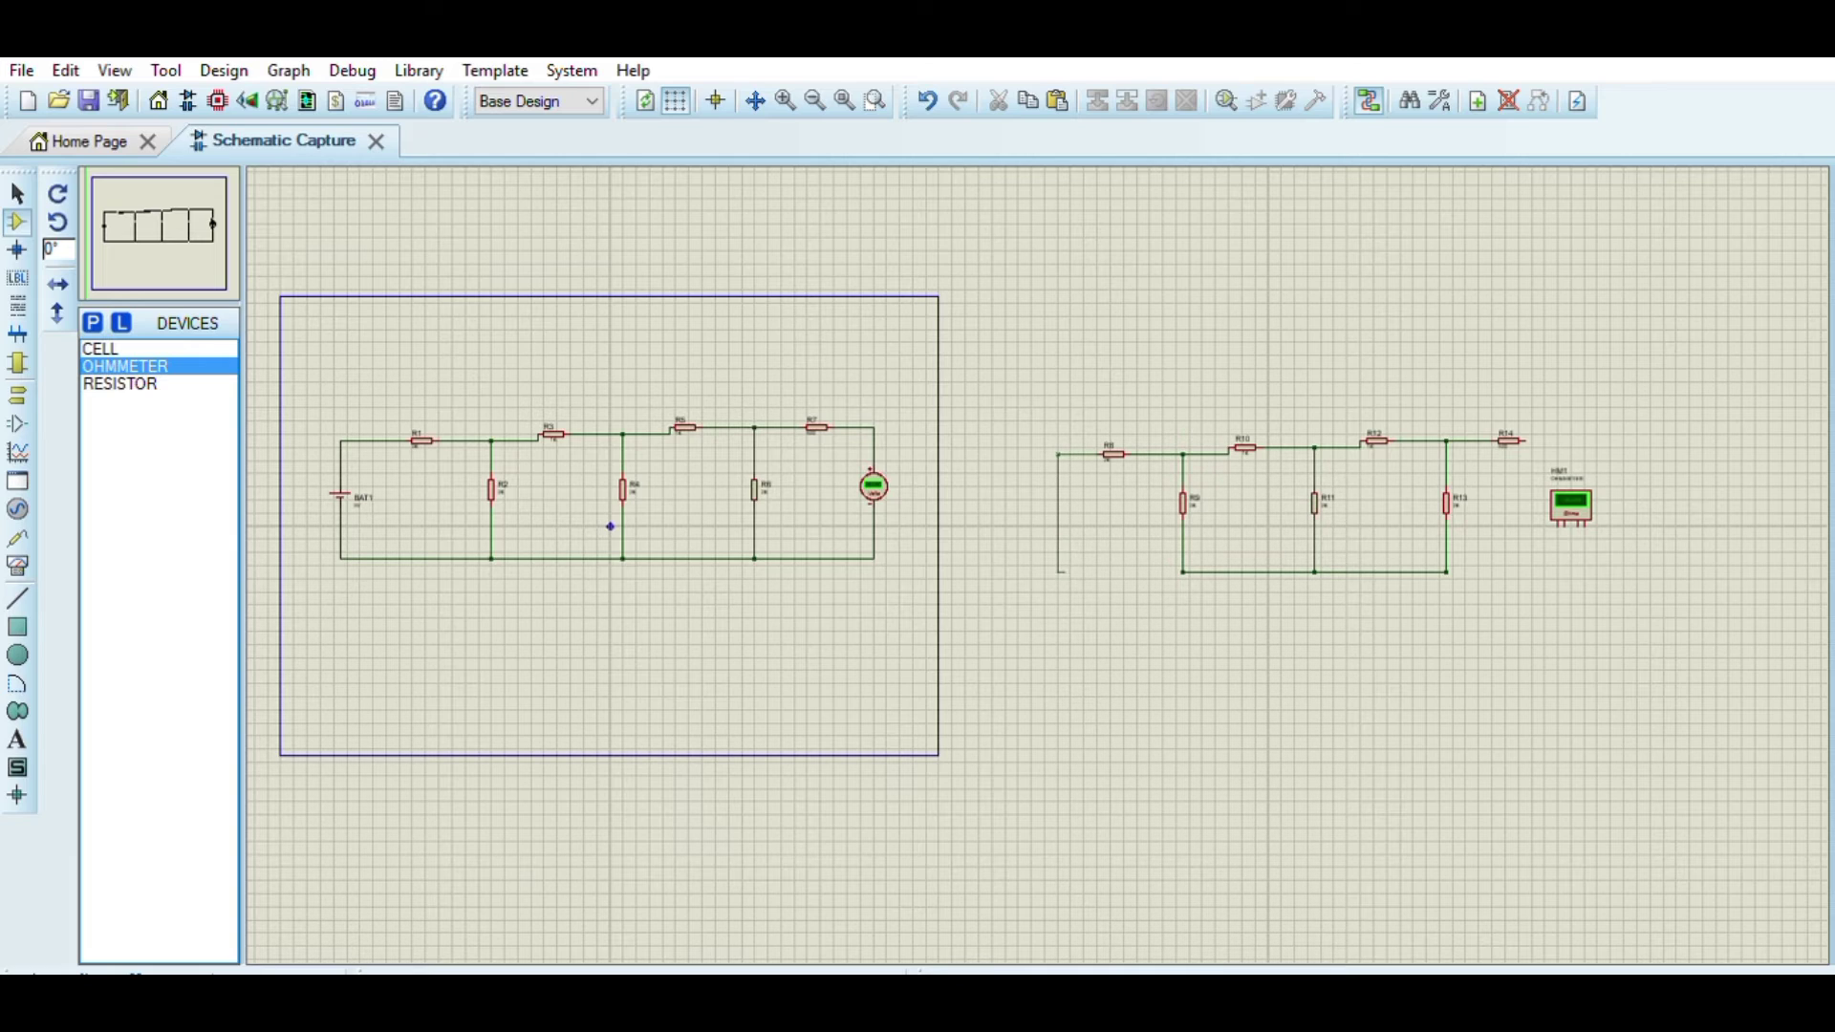
# - Wire the open end of R8 down to the return line at the foot of R9
pyautogui.click(1183, 572)
pyautogui.click(1507, 443)
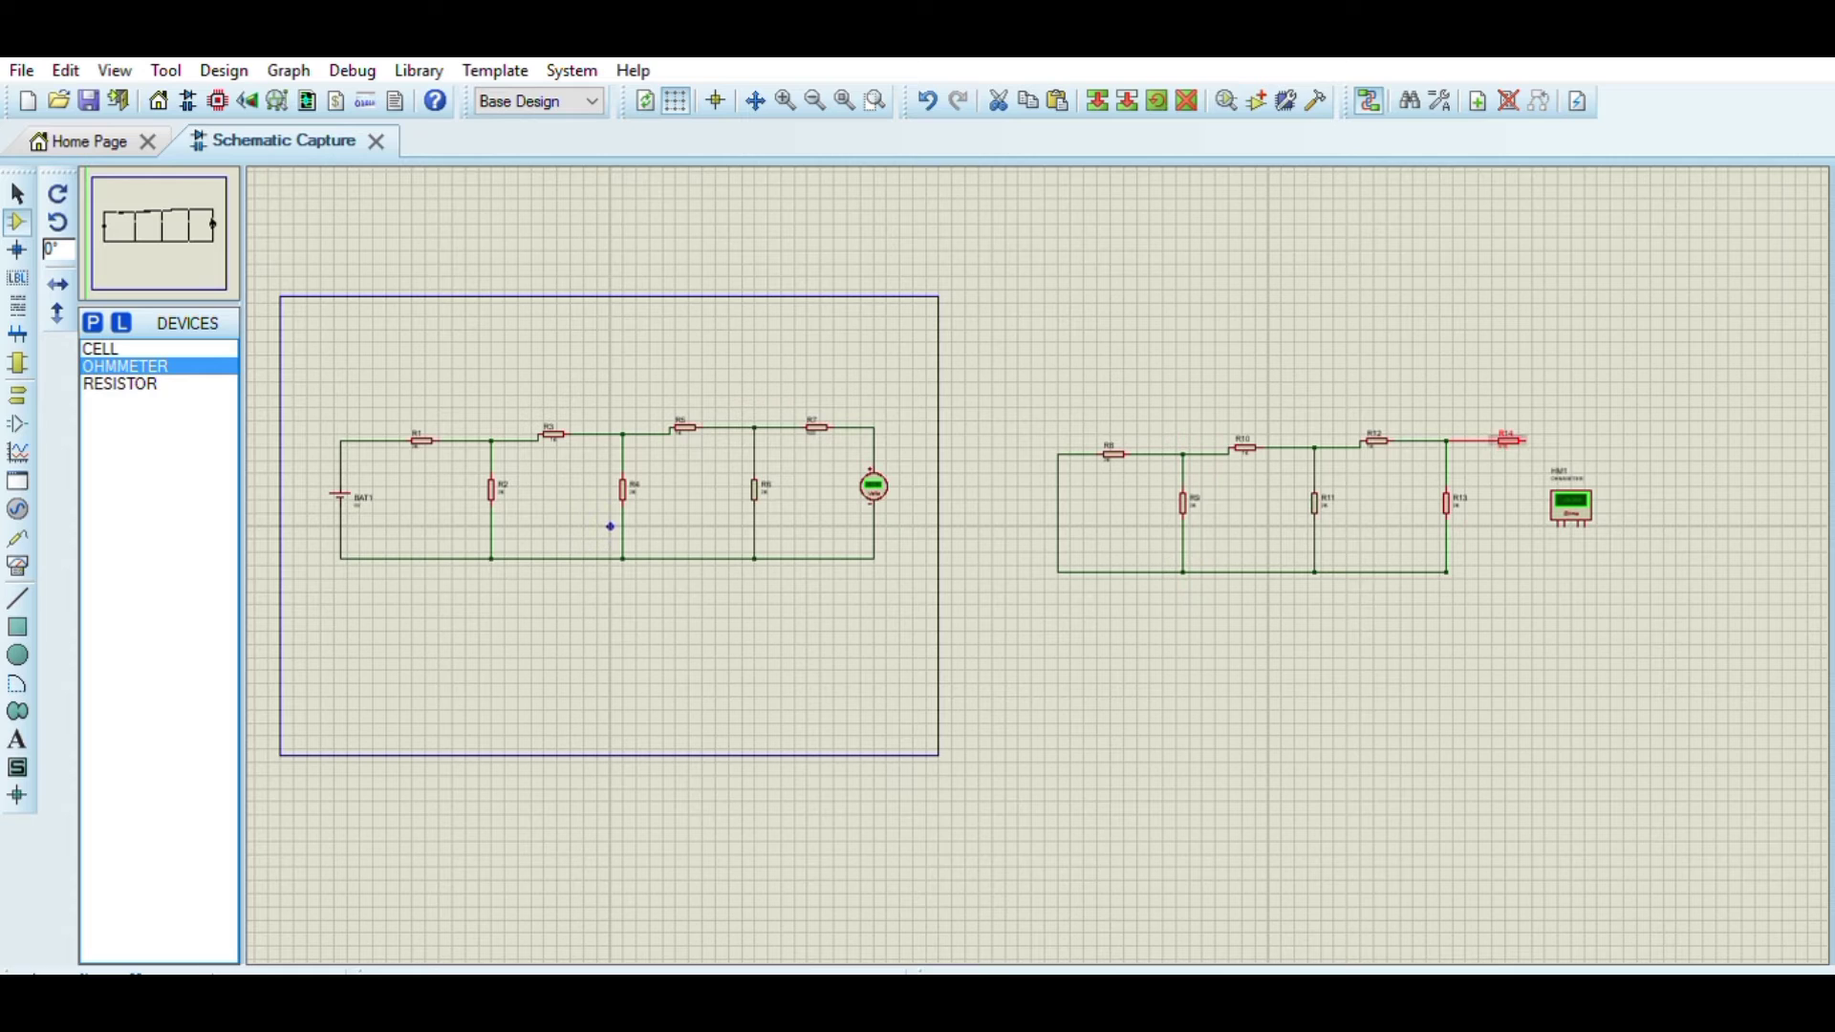
pyautogui.press('Escape')
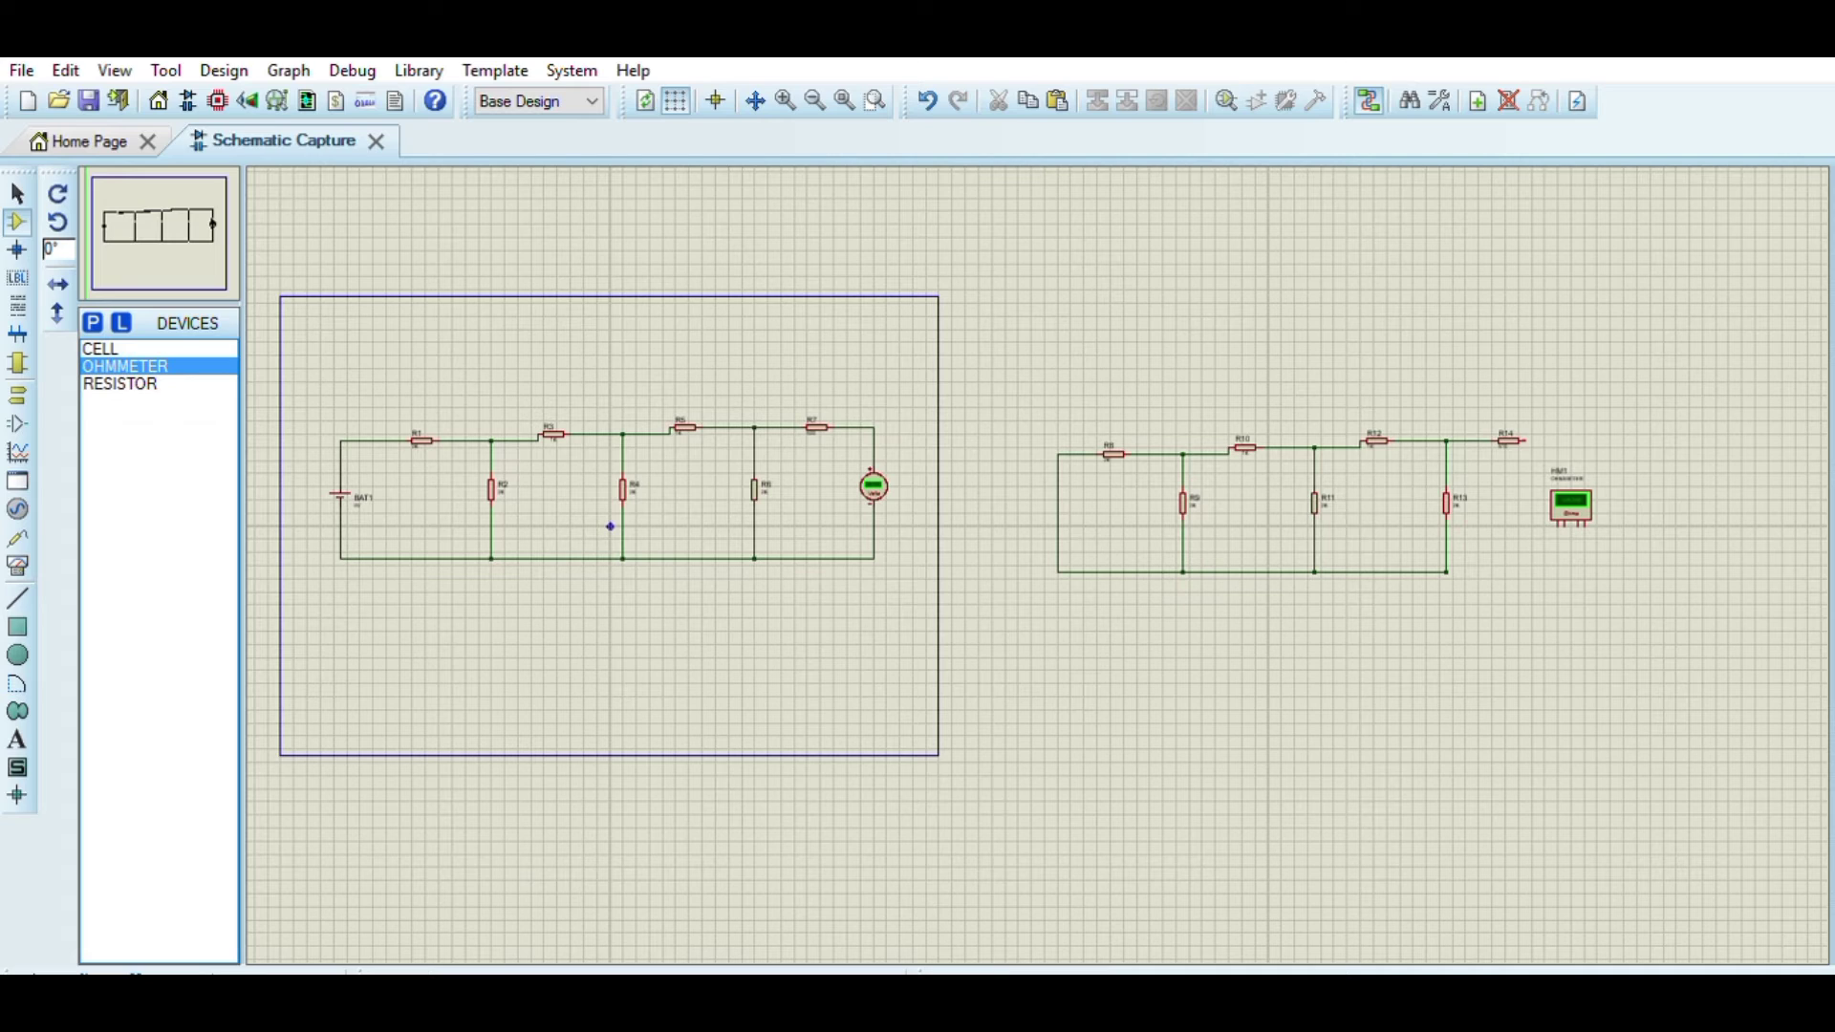
pyautogui.click(1525, 440)
pyautogui.doubleClick(1610, 559)
pyautogui.hotkey('ctrl', 'z')
# - Connect the ohmmeter between R14's free end and the return line below R13, and set its display range to KOhms
pyautogui.click(1527, 440)
pyautogui.click(1555, 526)
pyautogui.click(1446, 573)
pyautogui.click(1583, 524)
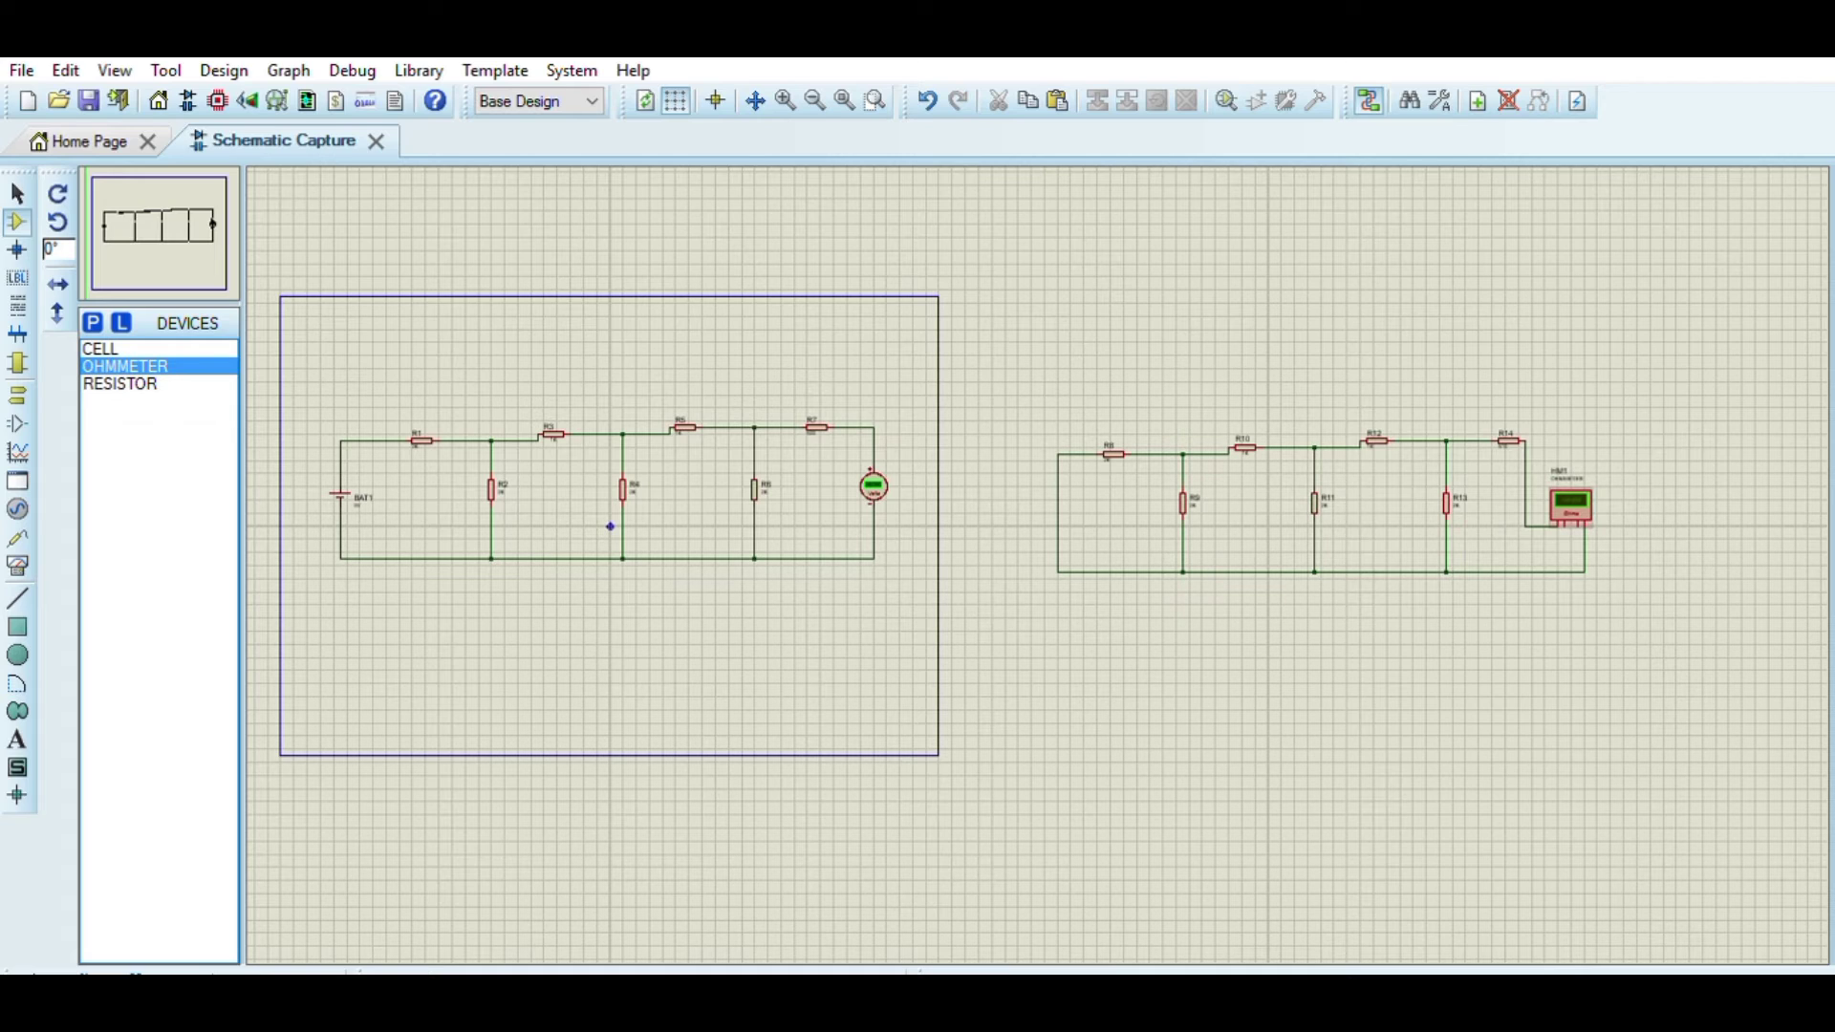
pyautogui.doubleClick(1570, 506)
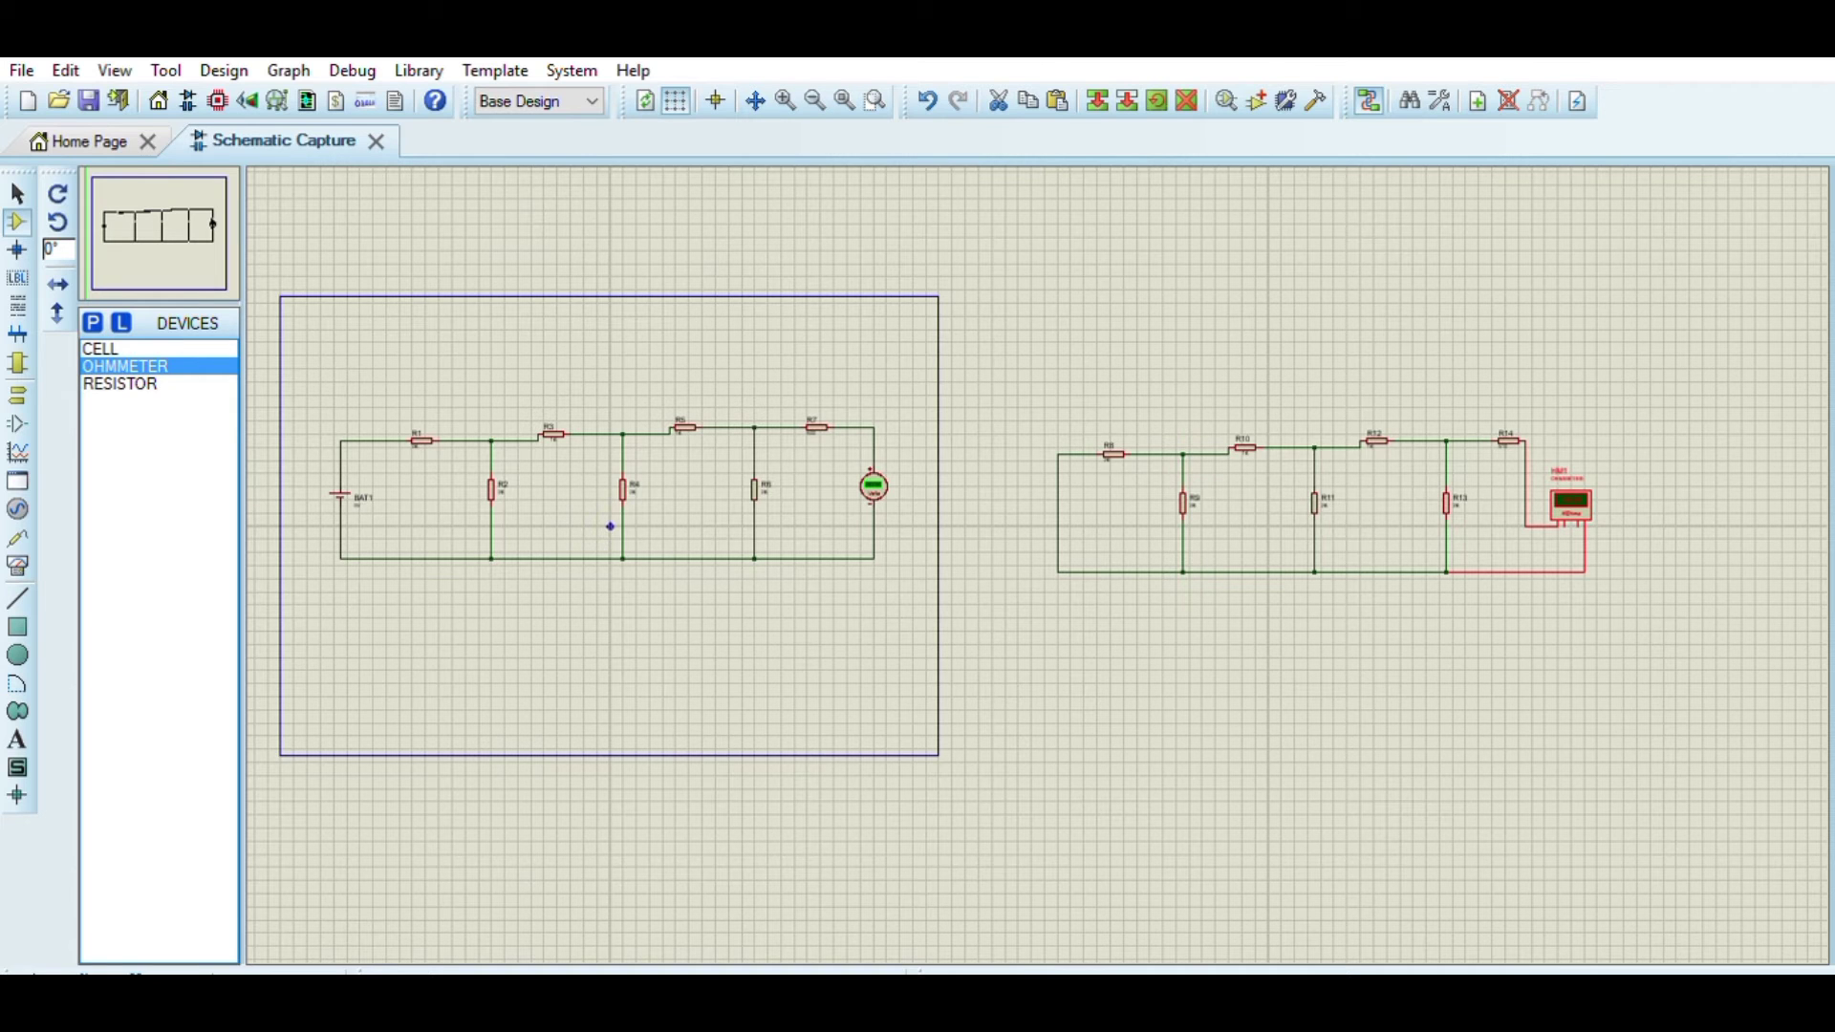
# - Examine both ladder circuits, including the resistor values and the connections of the voltmeter and the ohmmeter
pyautogui.scroll(3, 611, 526)
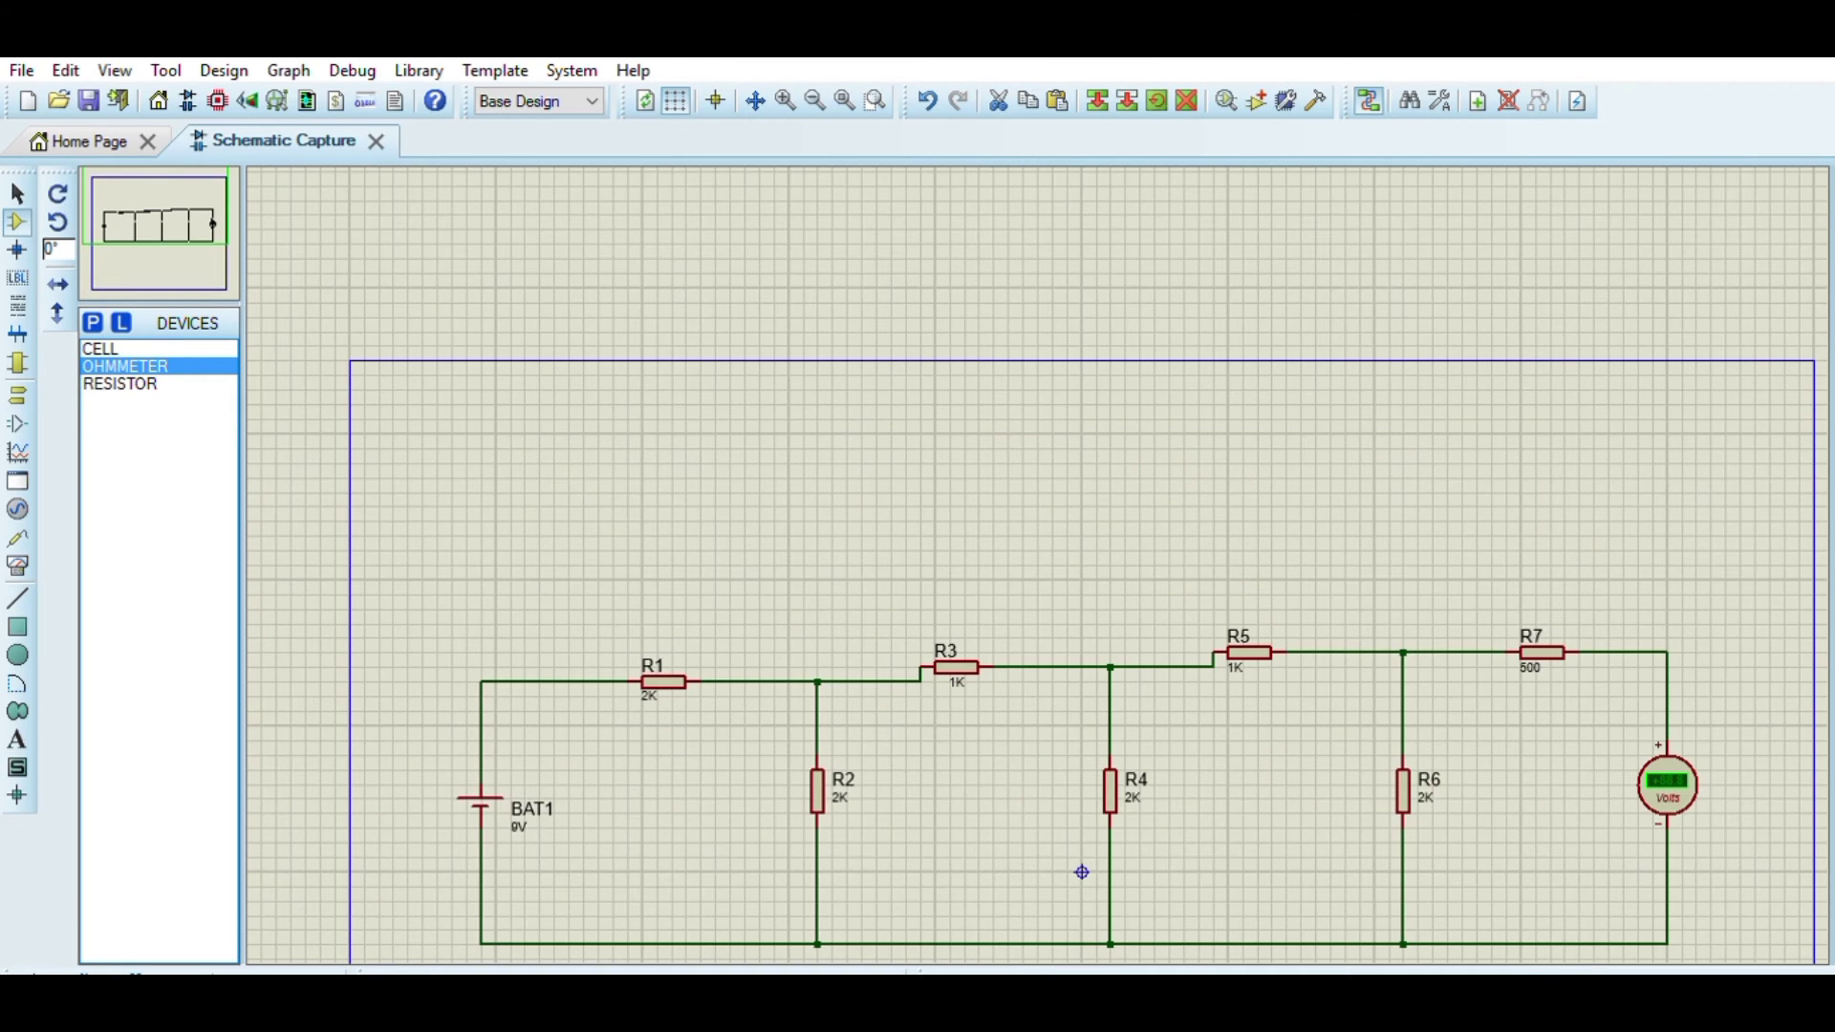
pyautogui.scroll(1, 1037, 564)
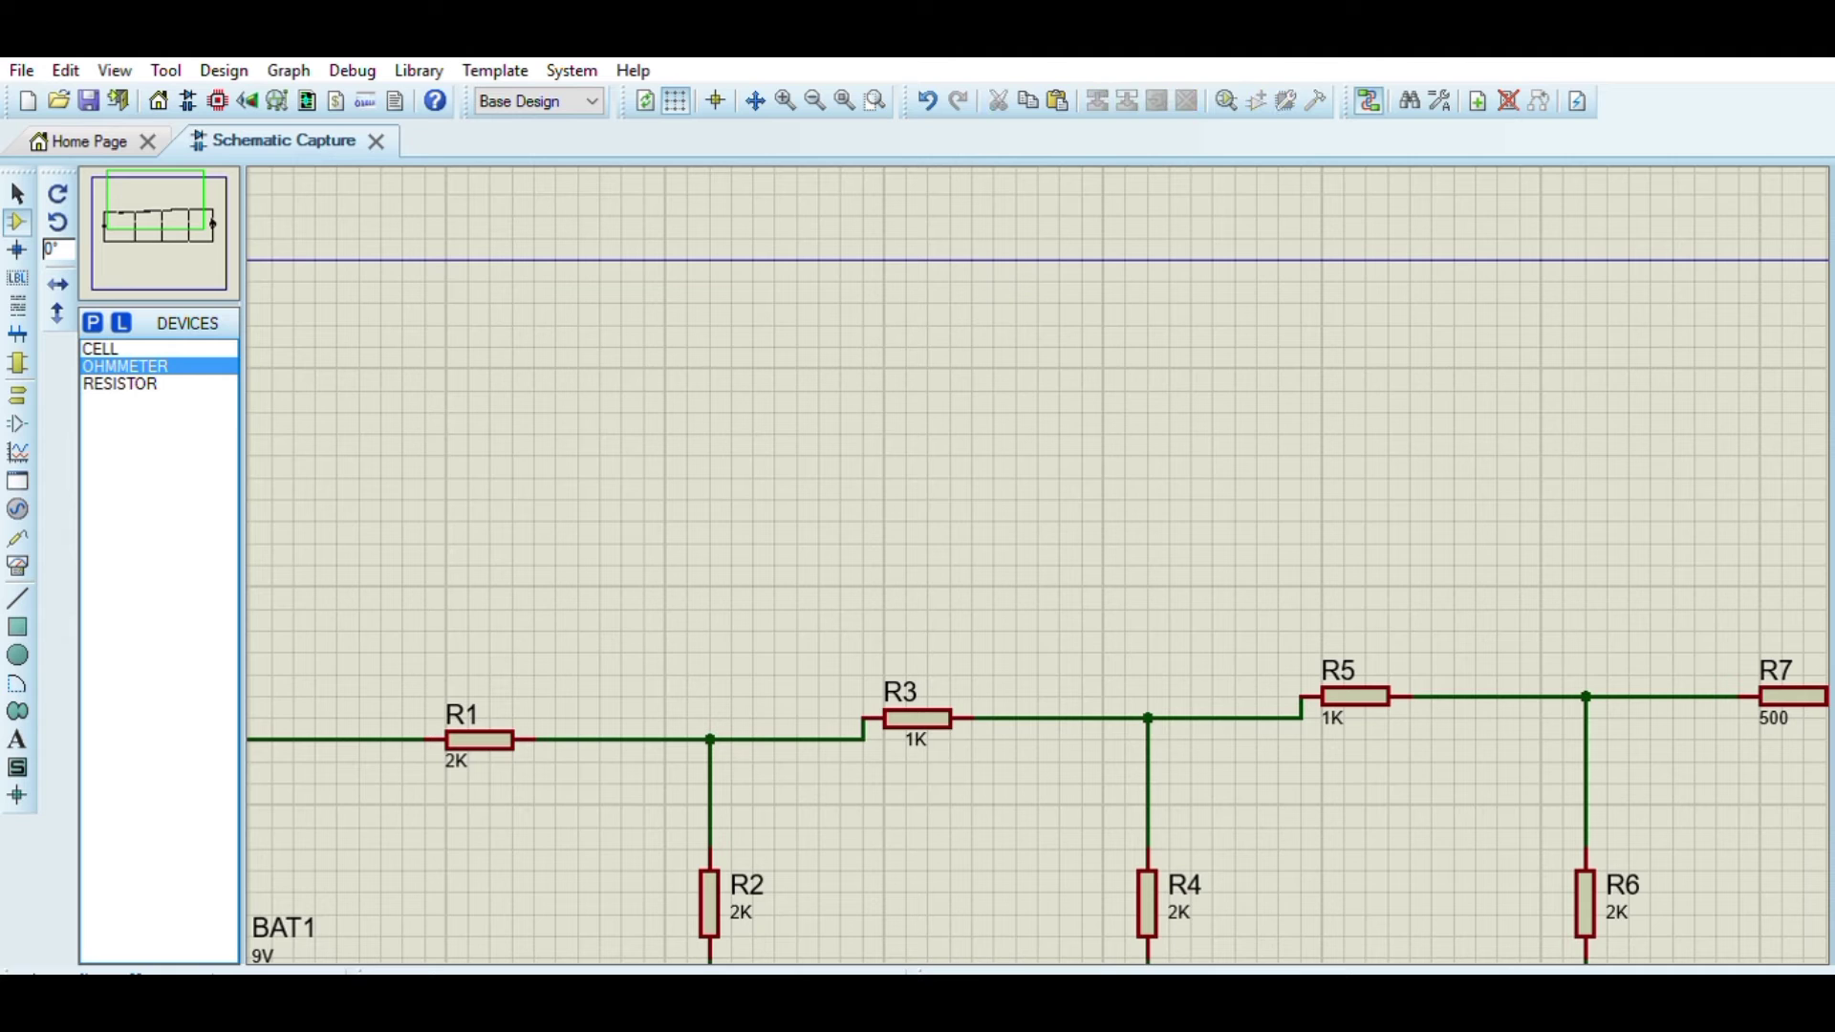
pyautogui.moveTo(1102, 960); pyautogui.dragTo(120, 474)
pyautogui.moveTo(1037, 564); pyautogui.dragTo(644, 509)
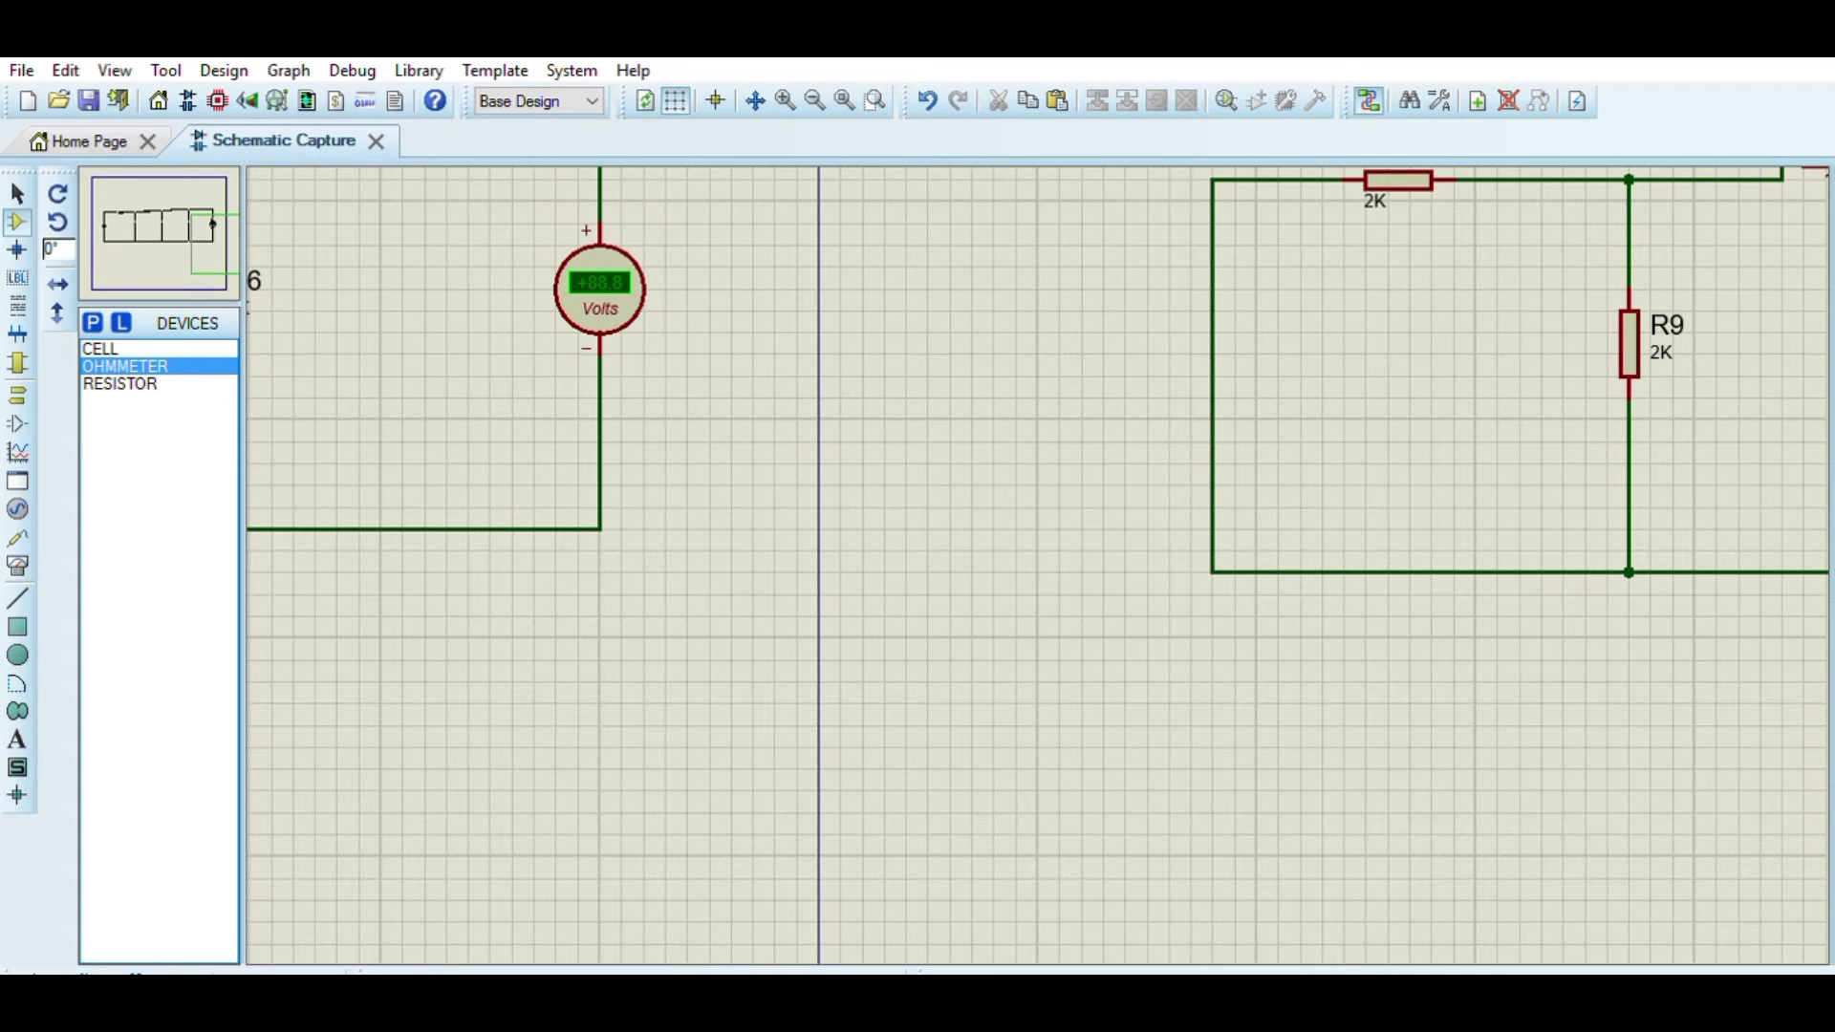
pyautogui.scroll(-1, 1038, 565)
pyautogui.scroll(2, 1038, 566)
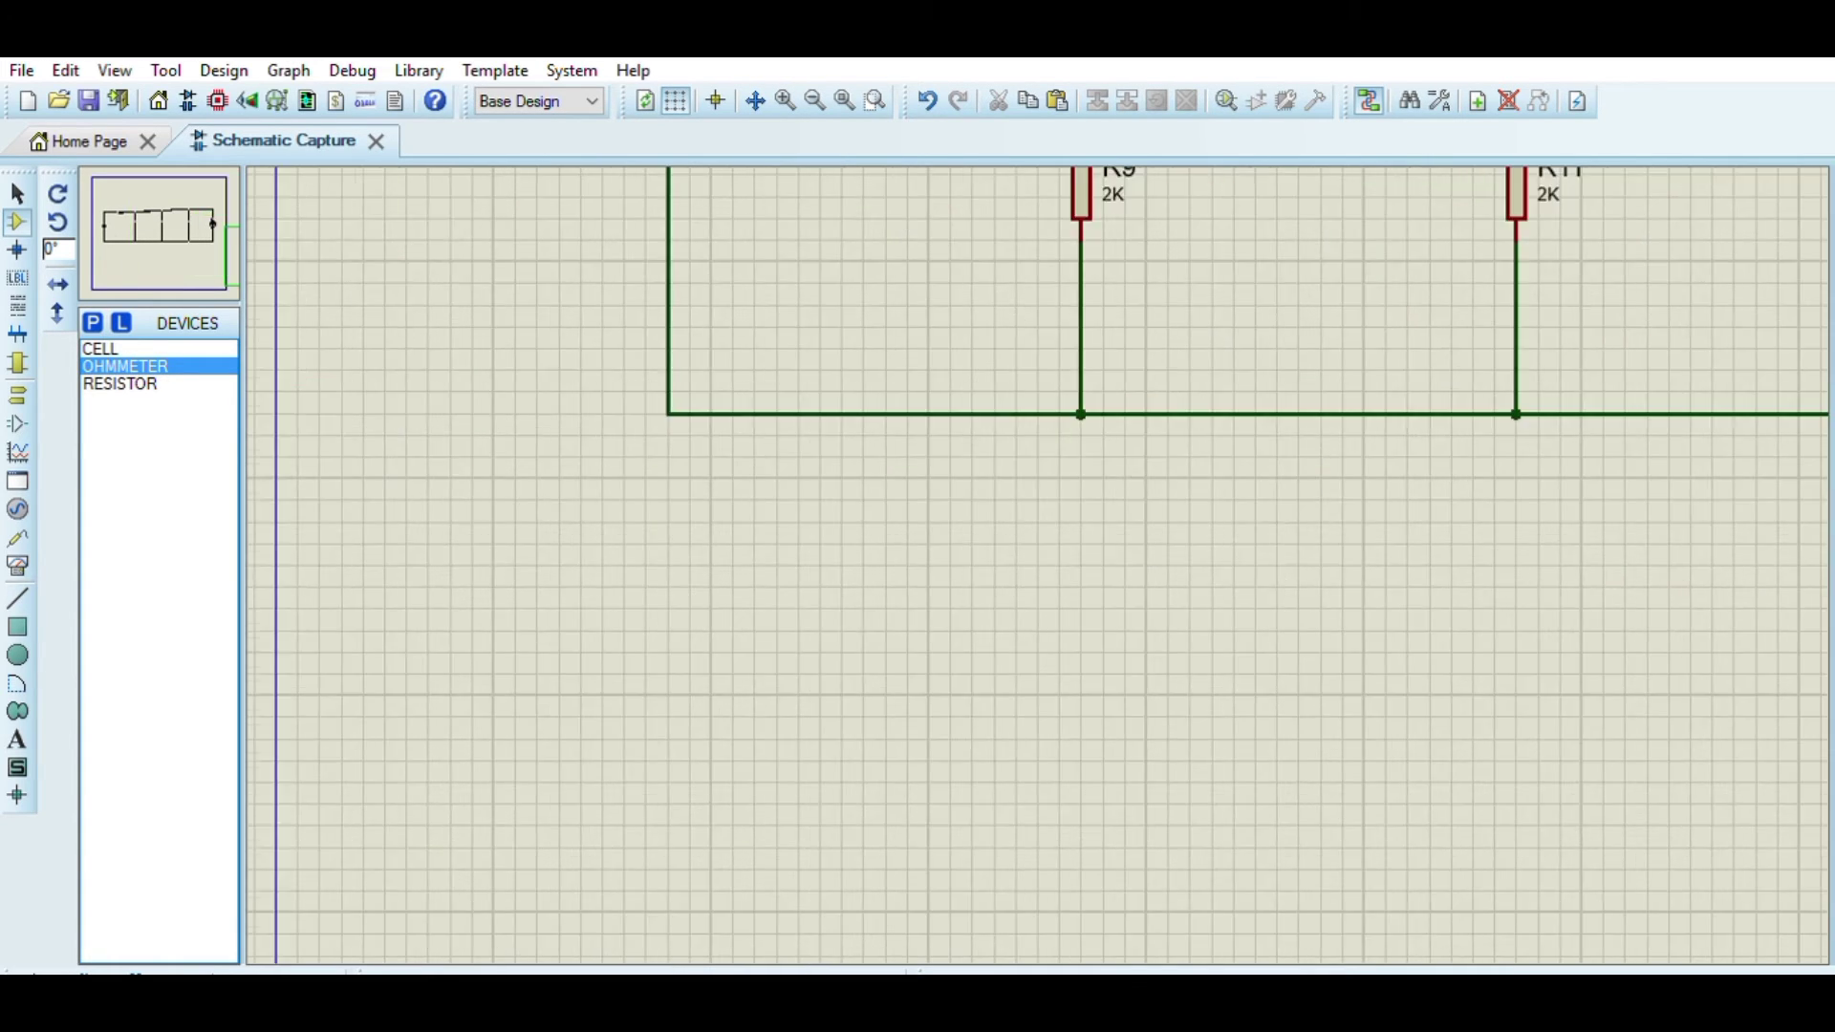
pyautogui.scroll(-1, 1037, 566)
pyautogui.moveTo(273, 256); pyautogui.dragTo(240, 228)
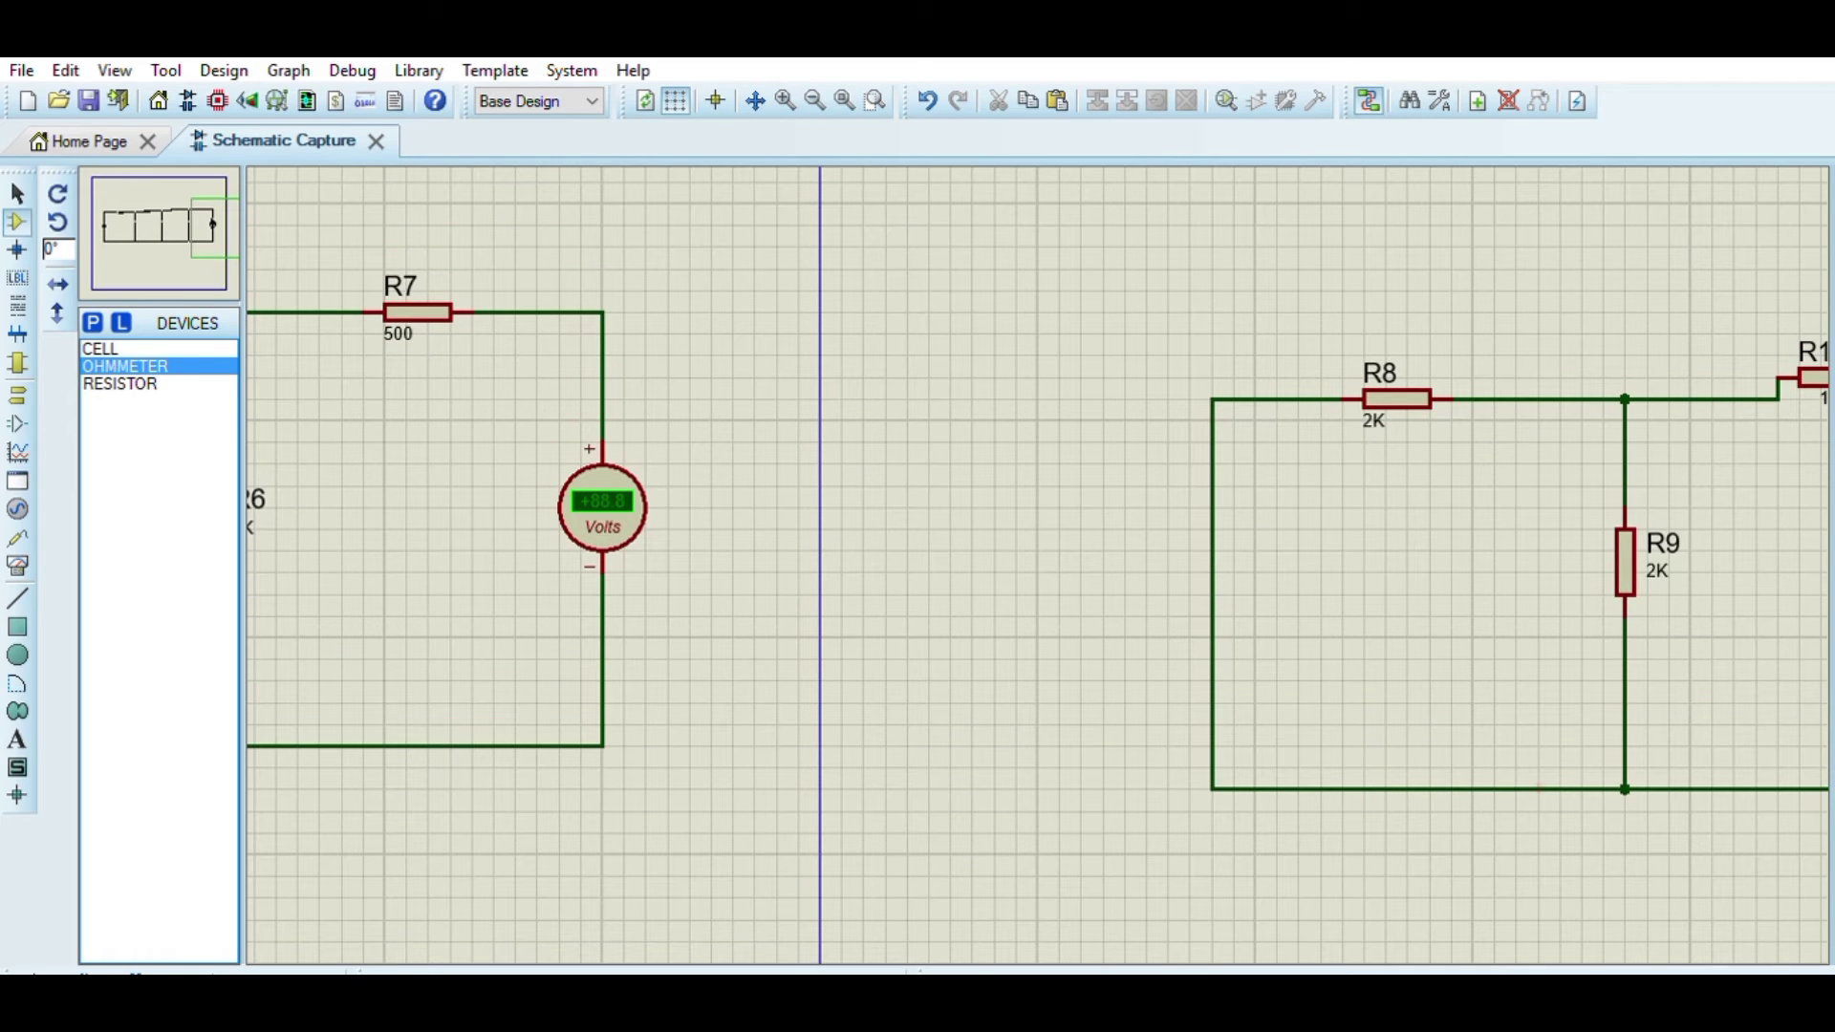
pyautogui.press('F7')
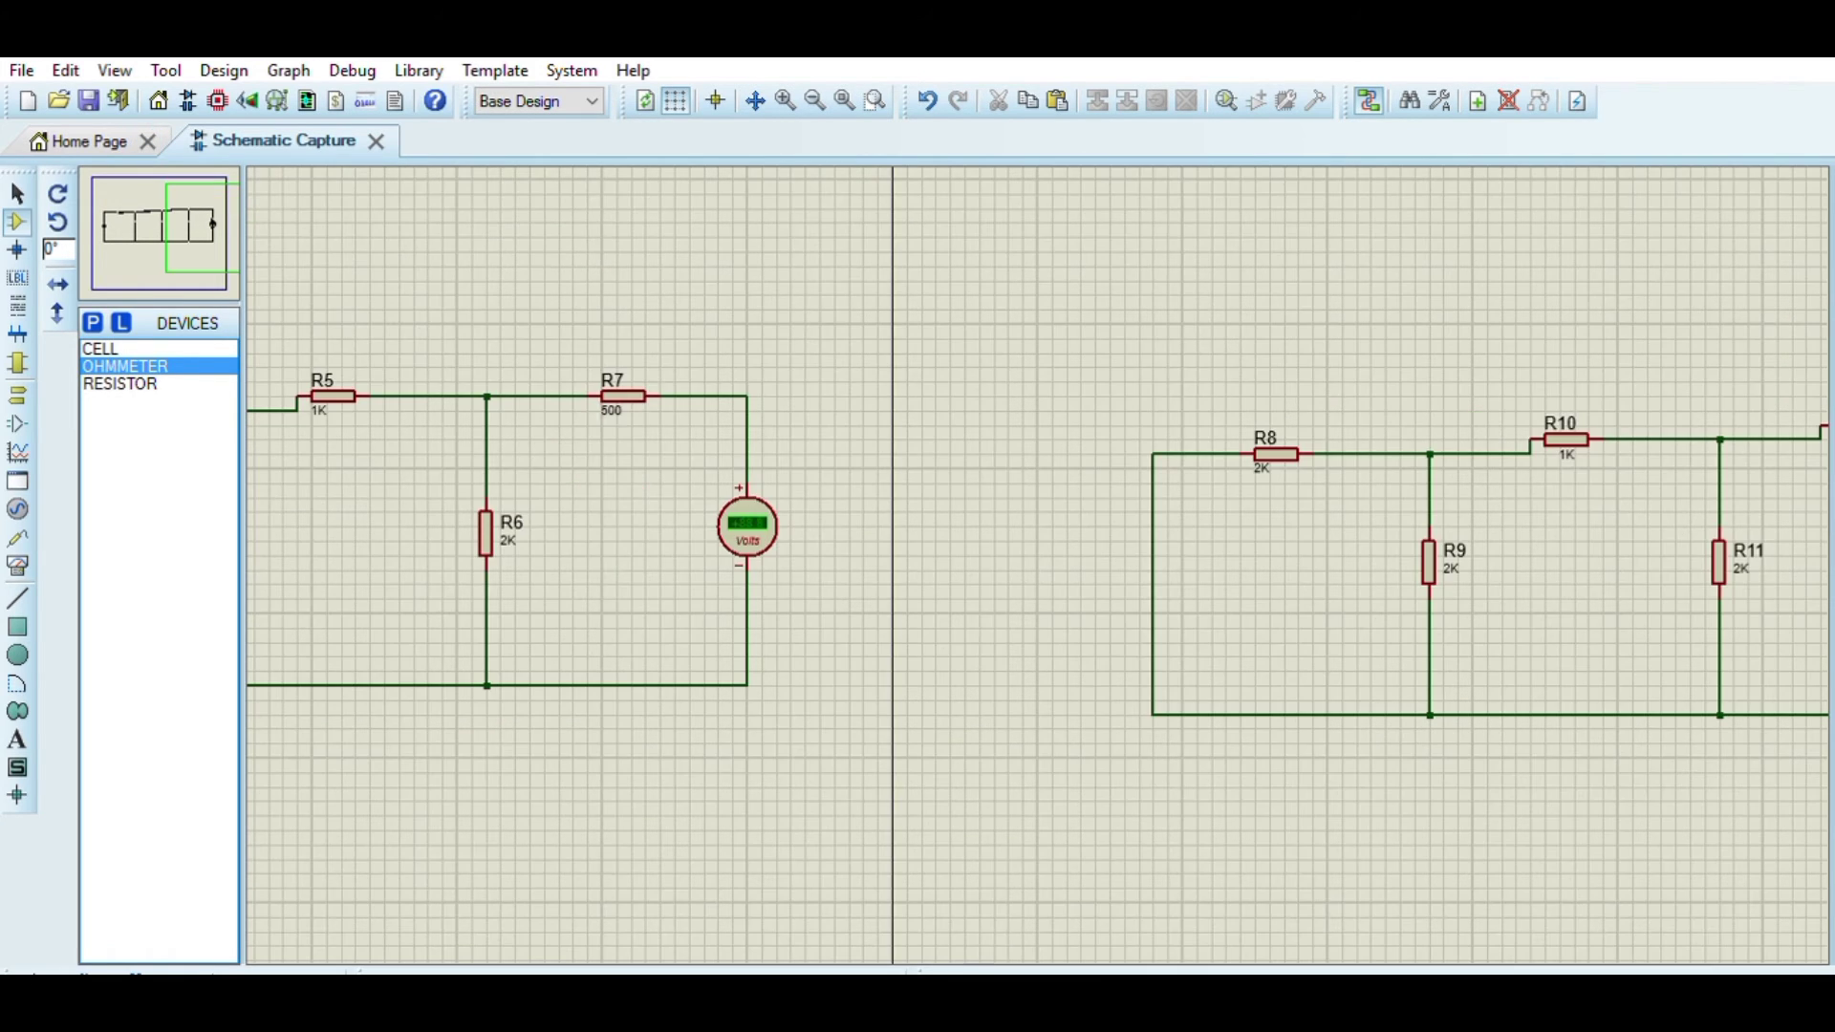
pyautogui.scroll(-2, 1037, 566)
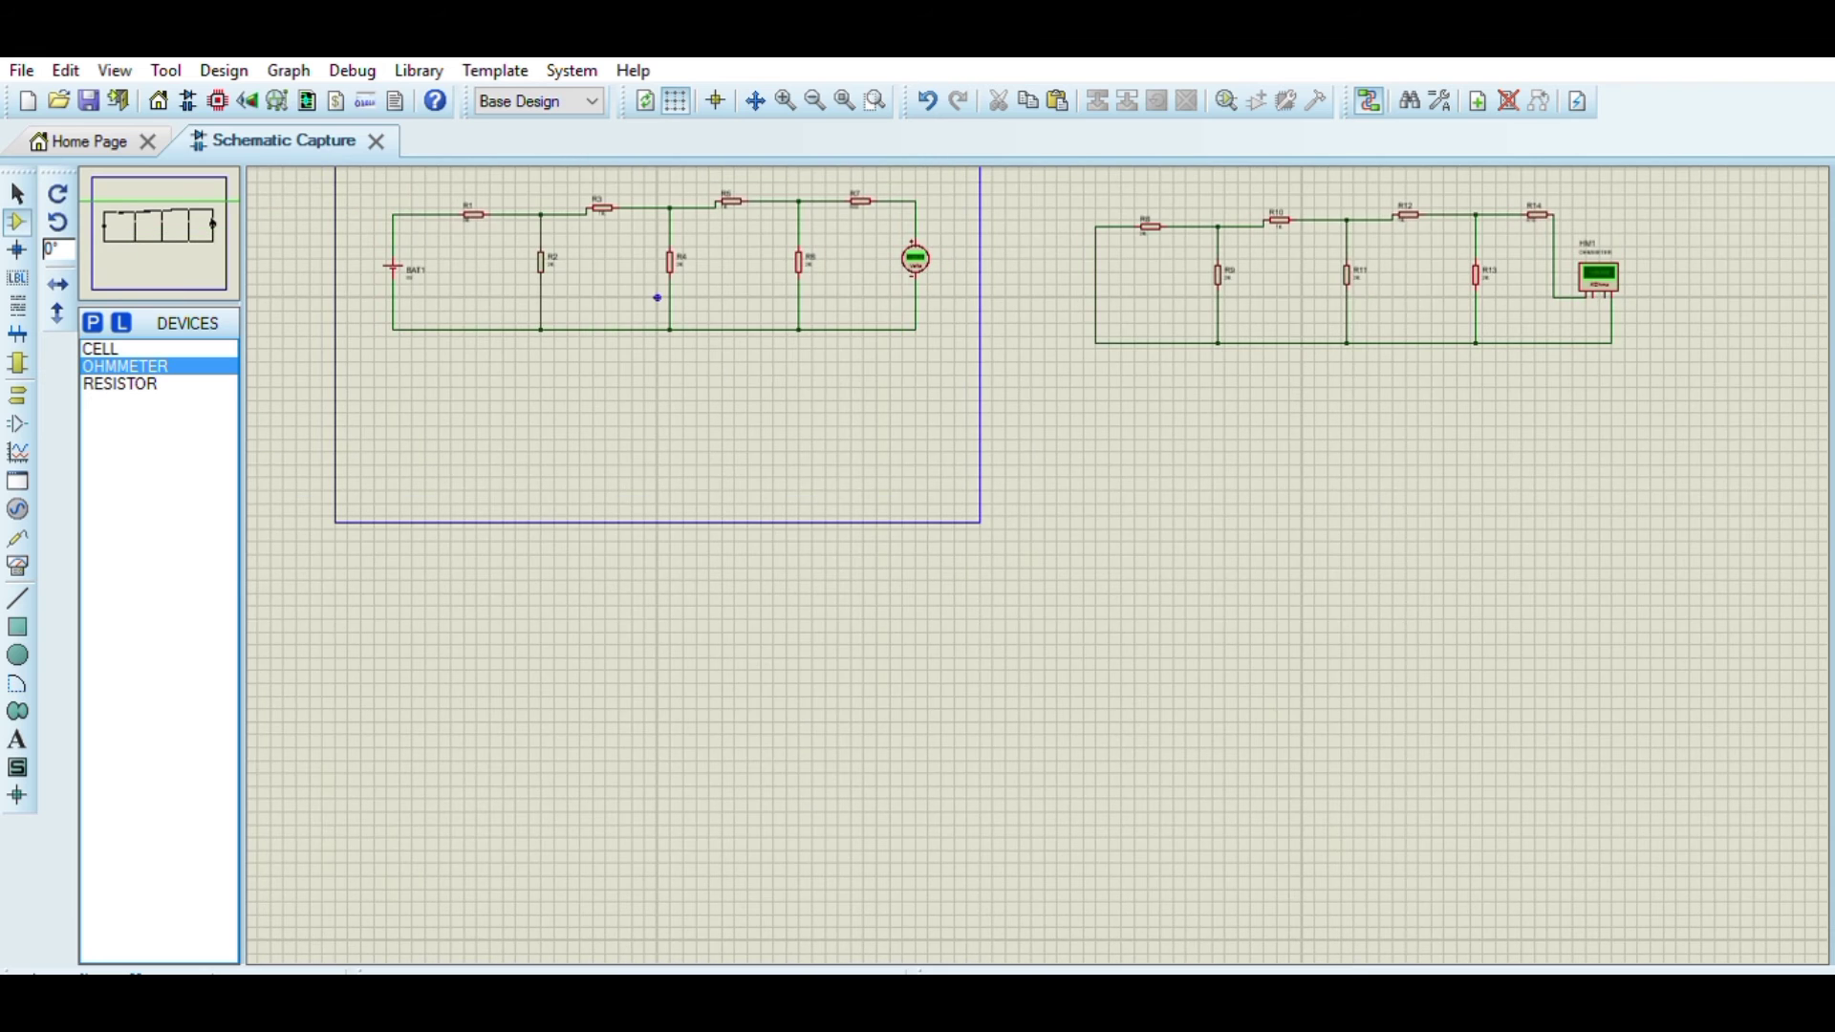
pyautogui.scroll(1, 1038, 566)
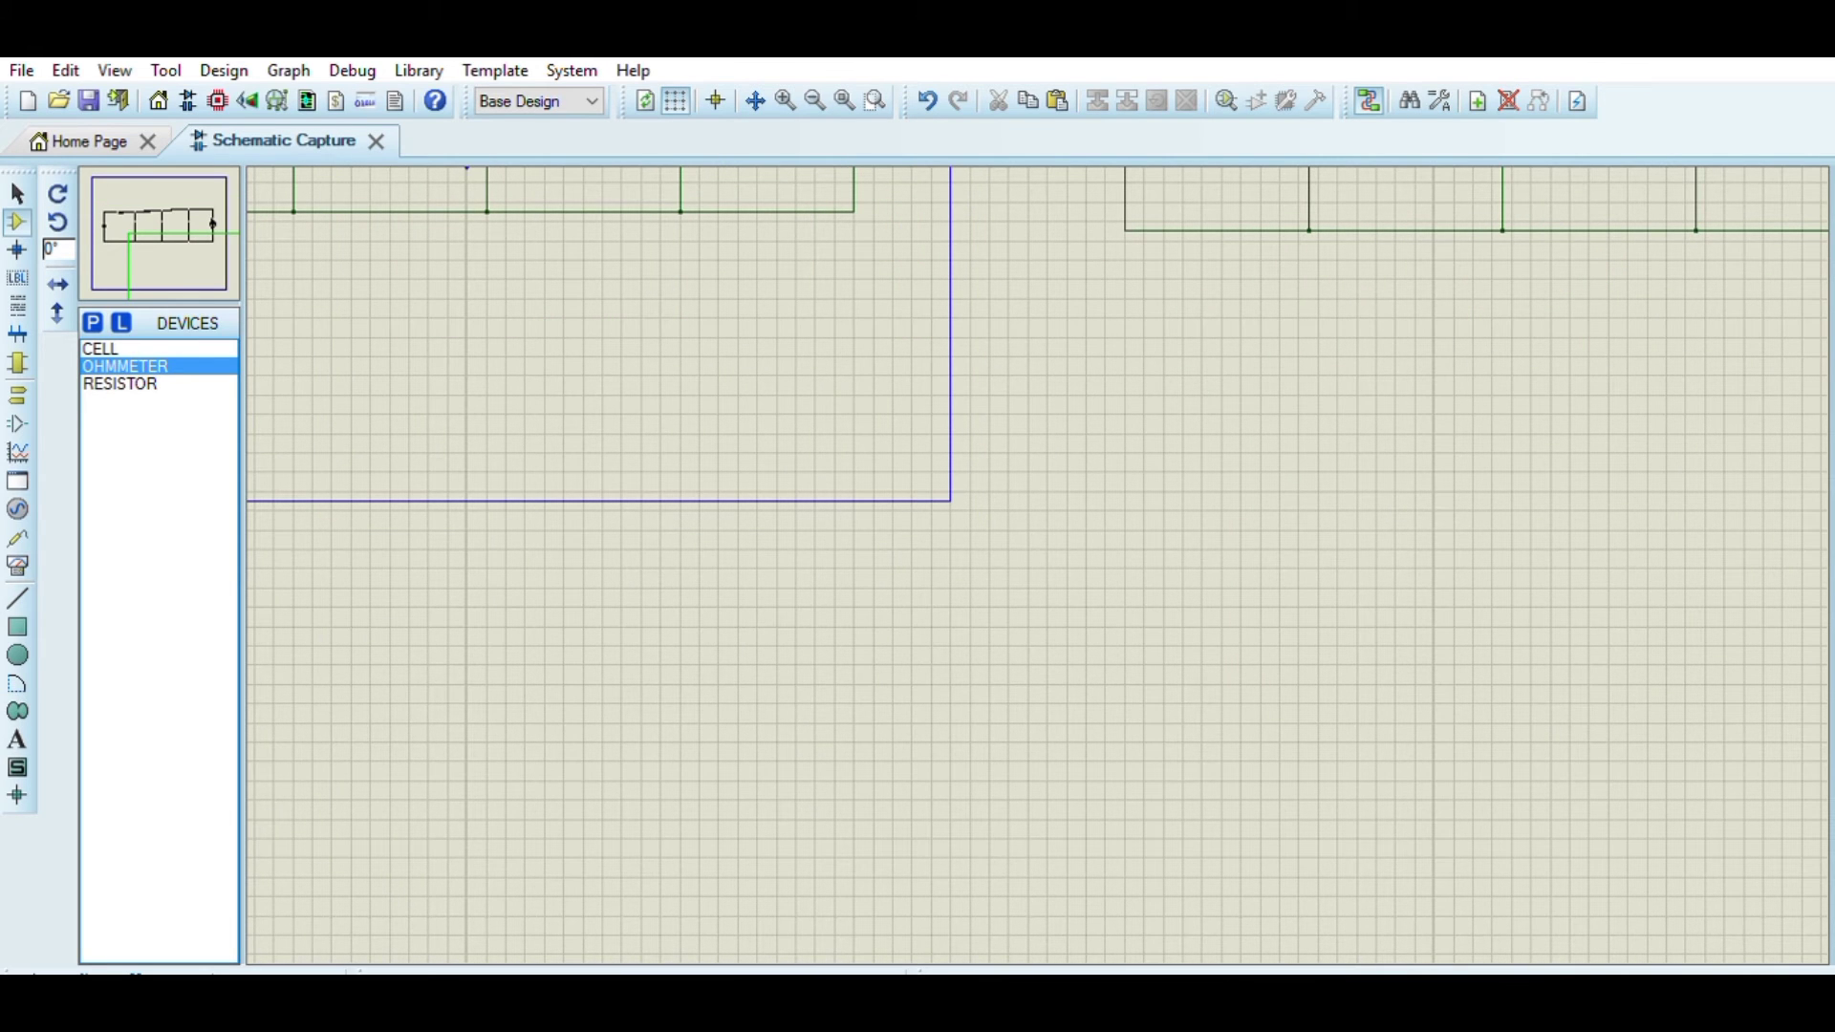
pyautogui.moveTo(471, 164); pyautogui.dragTo(458, 493)
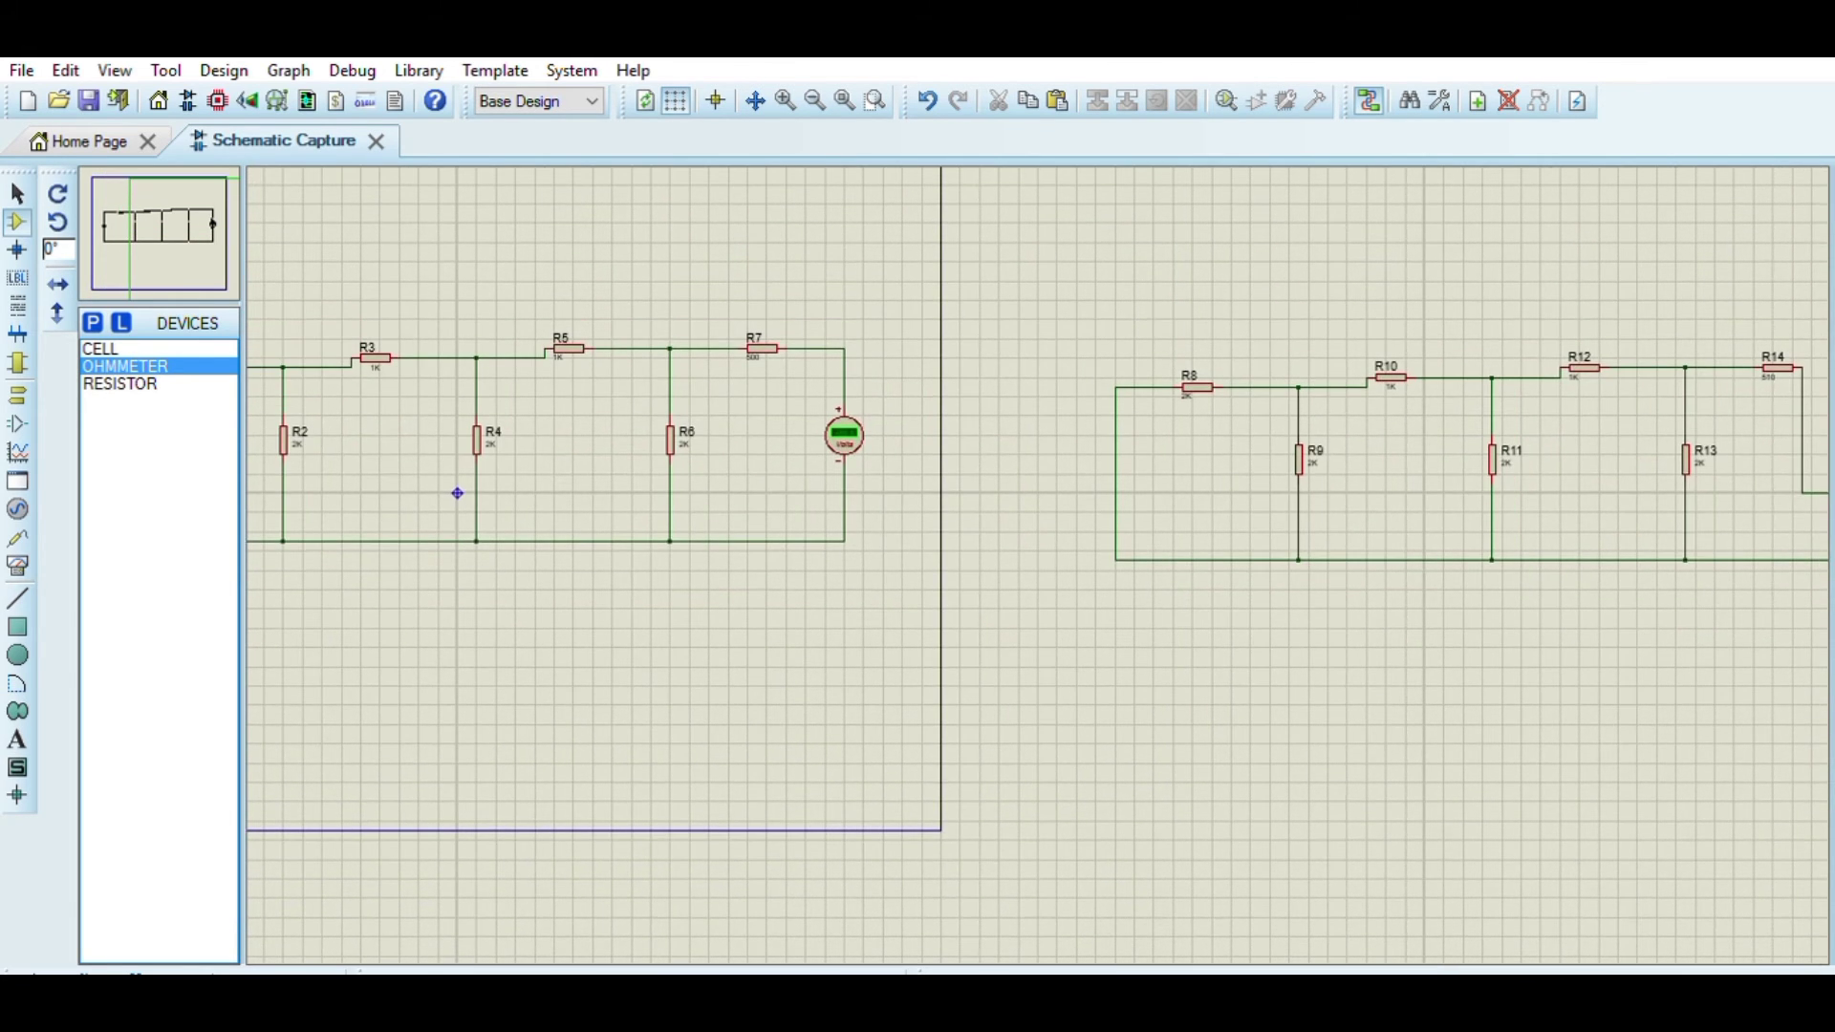
pyautogui.scroll(-1, 458, 493)
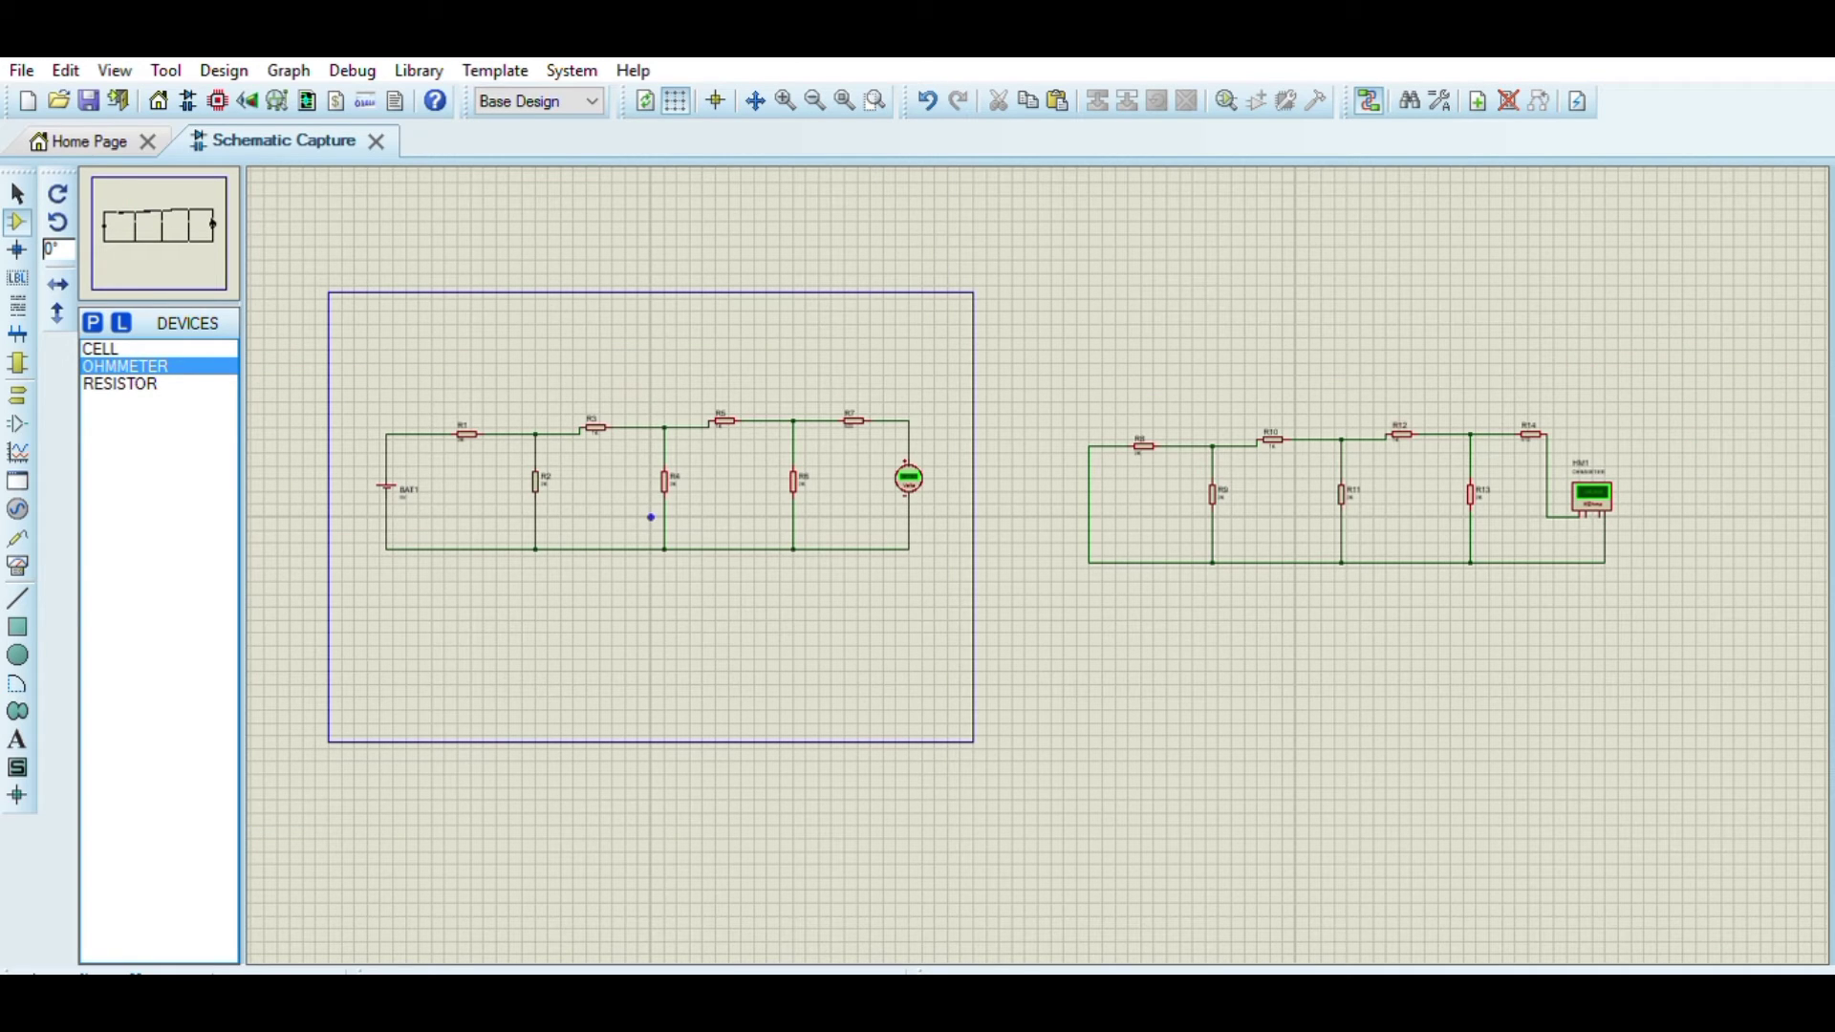
pyautogui.scroll(1, 1694, 665)
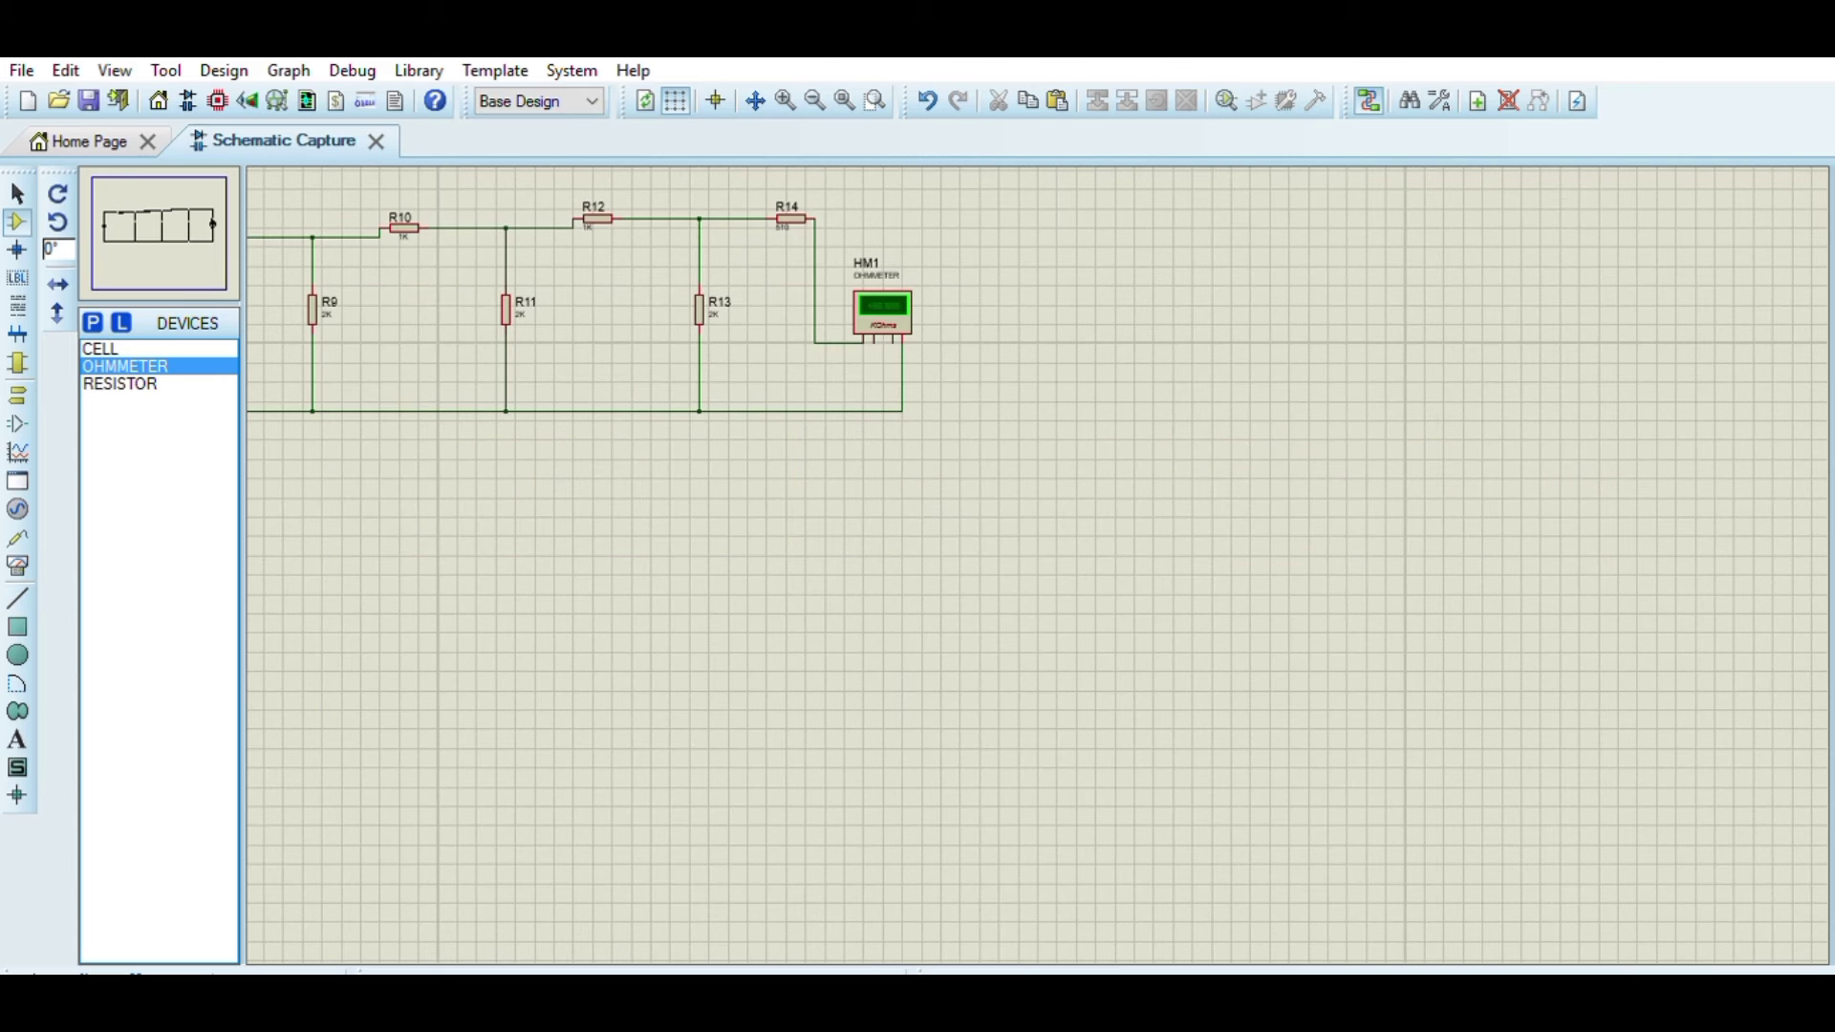
pyautogui.scroll(1, 1028, 567)
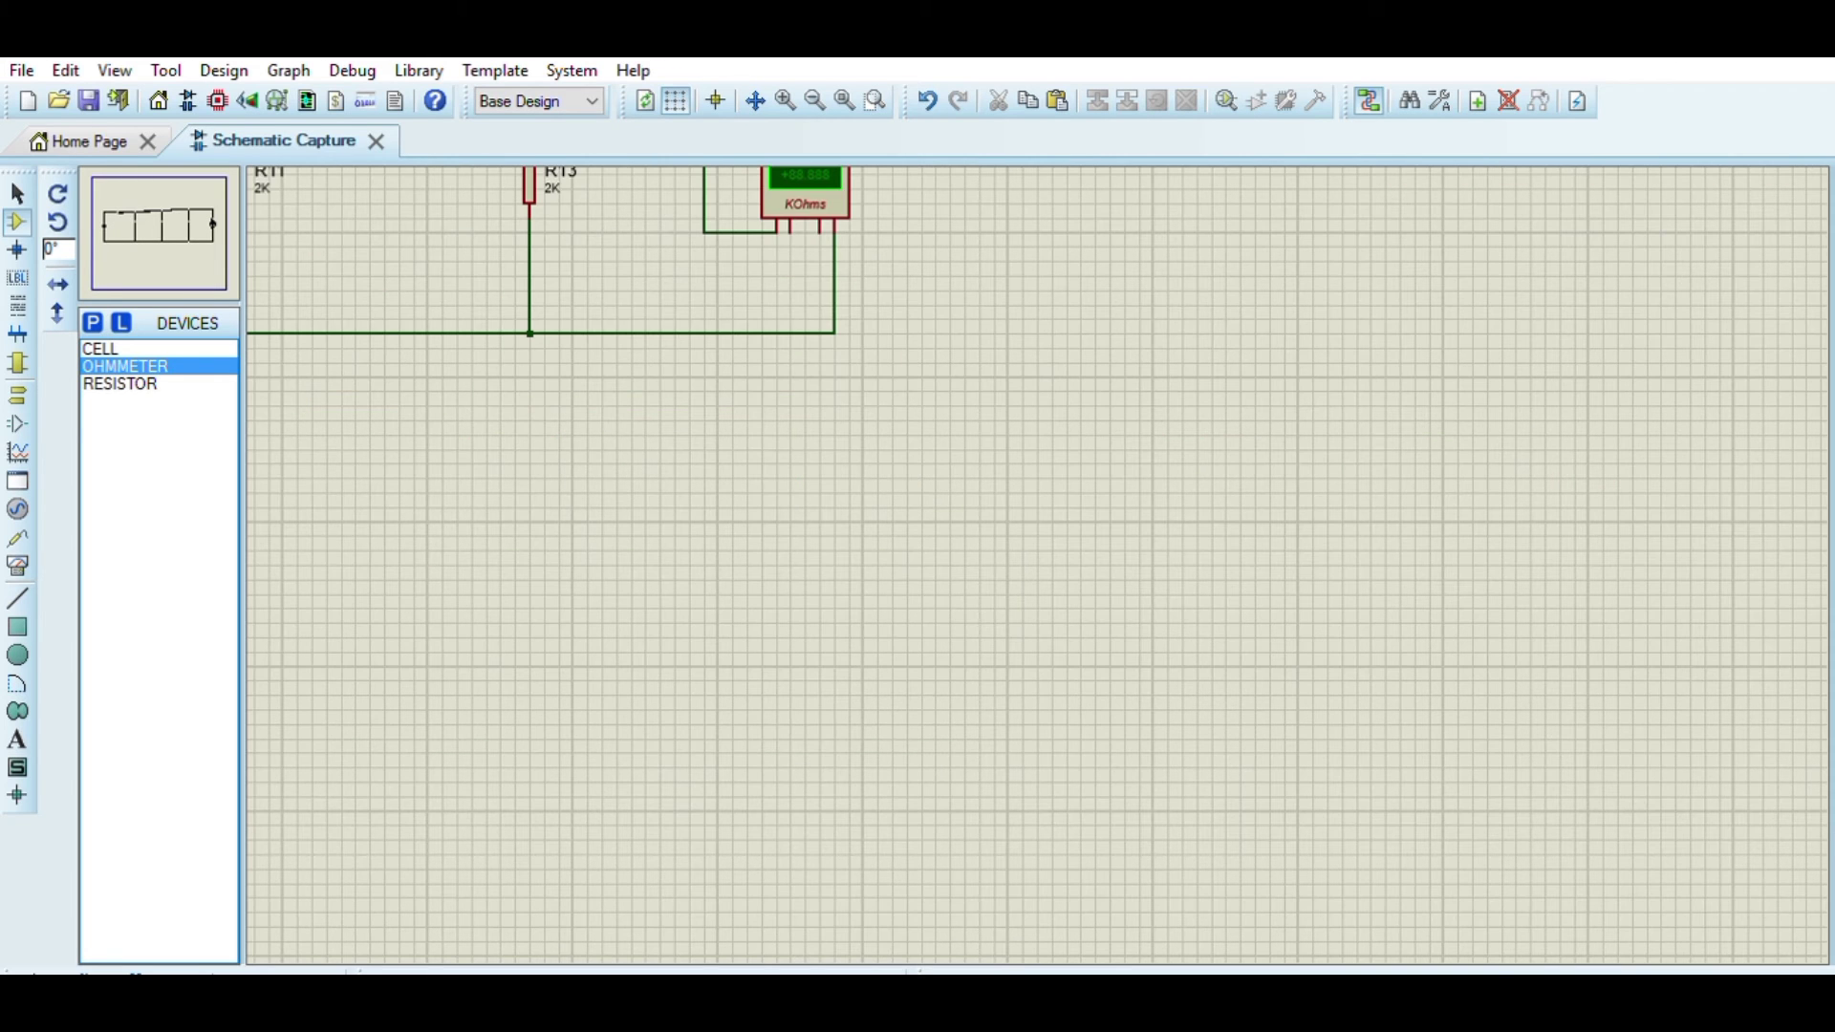
pyautogui.scroll(1, 943, 435)
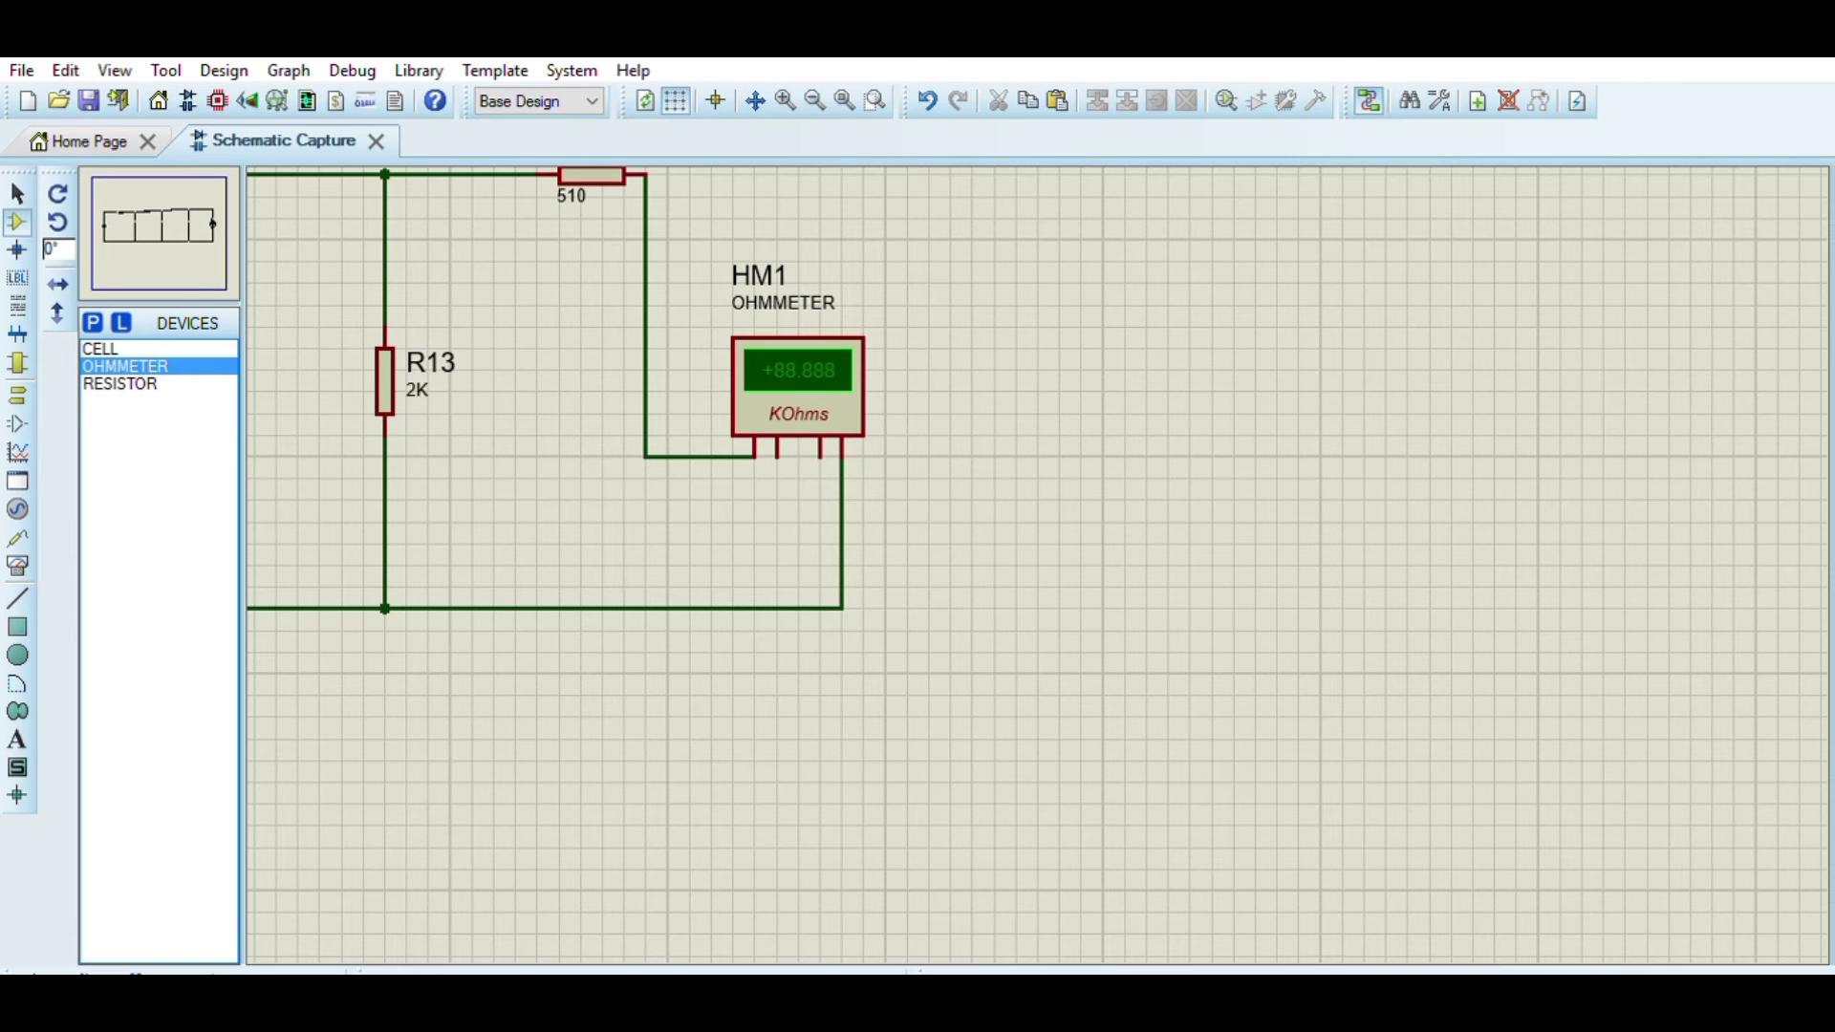
pyautogui.scroll(-5, 1037, 565)
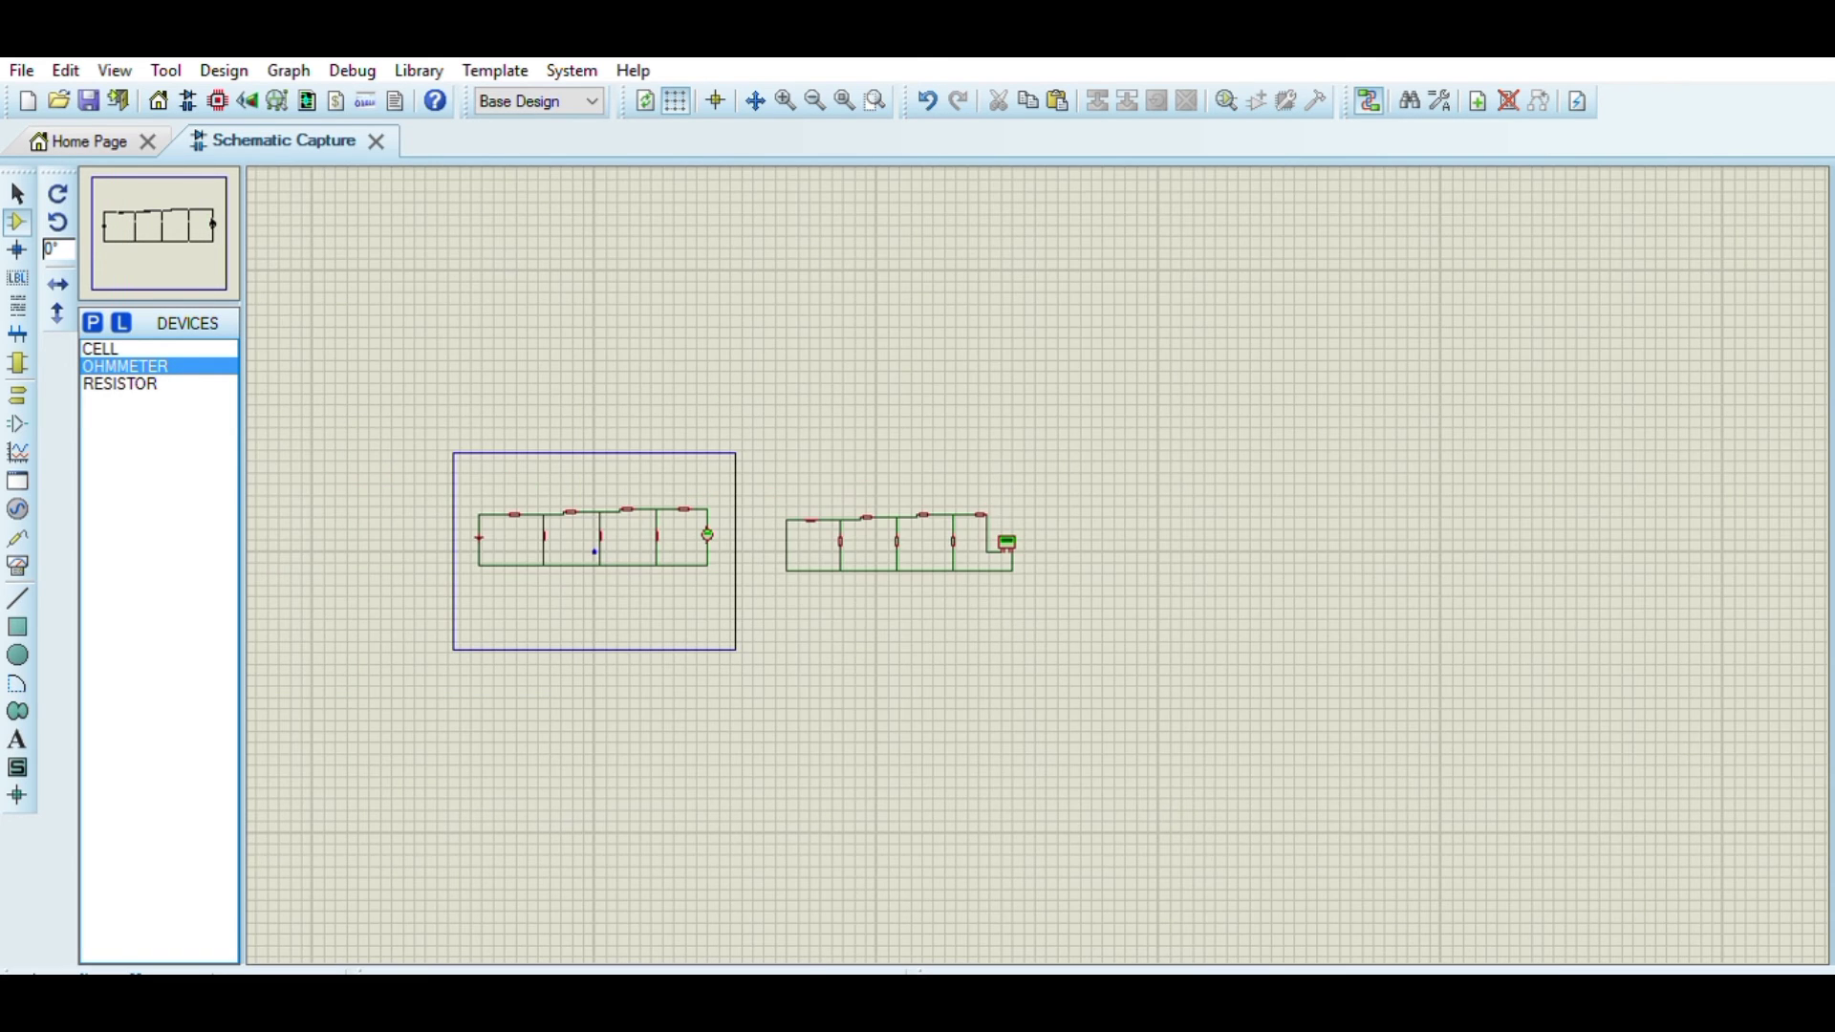
pyautogui.scroll(1, 1338, 358)
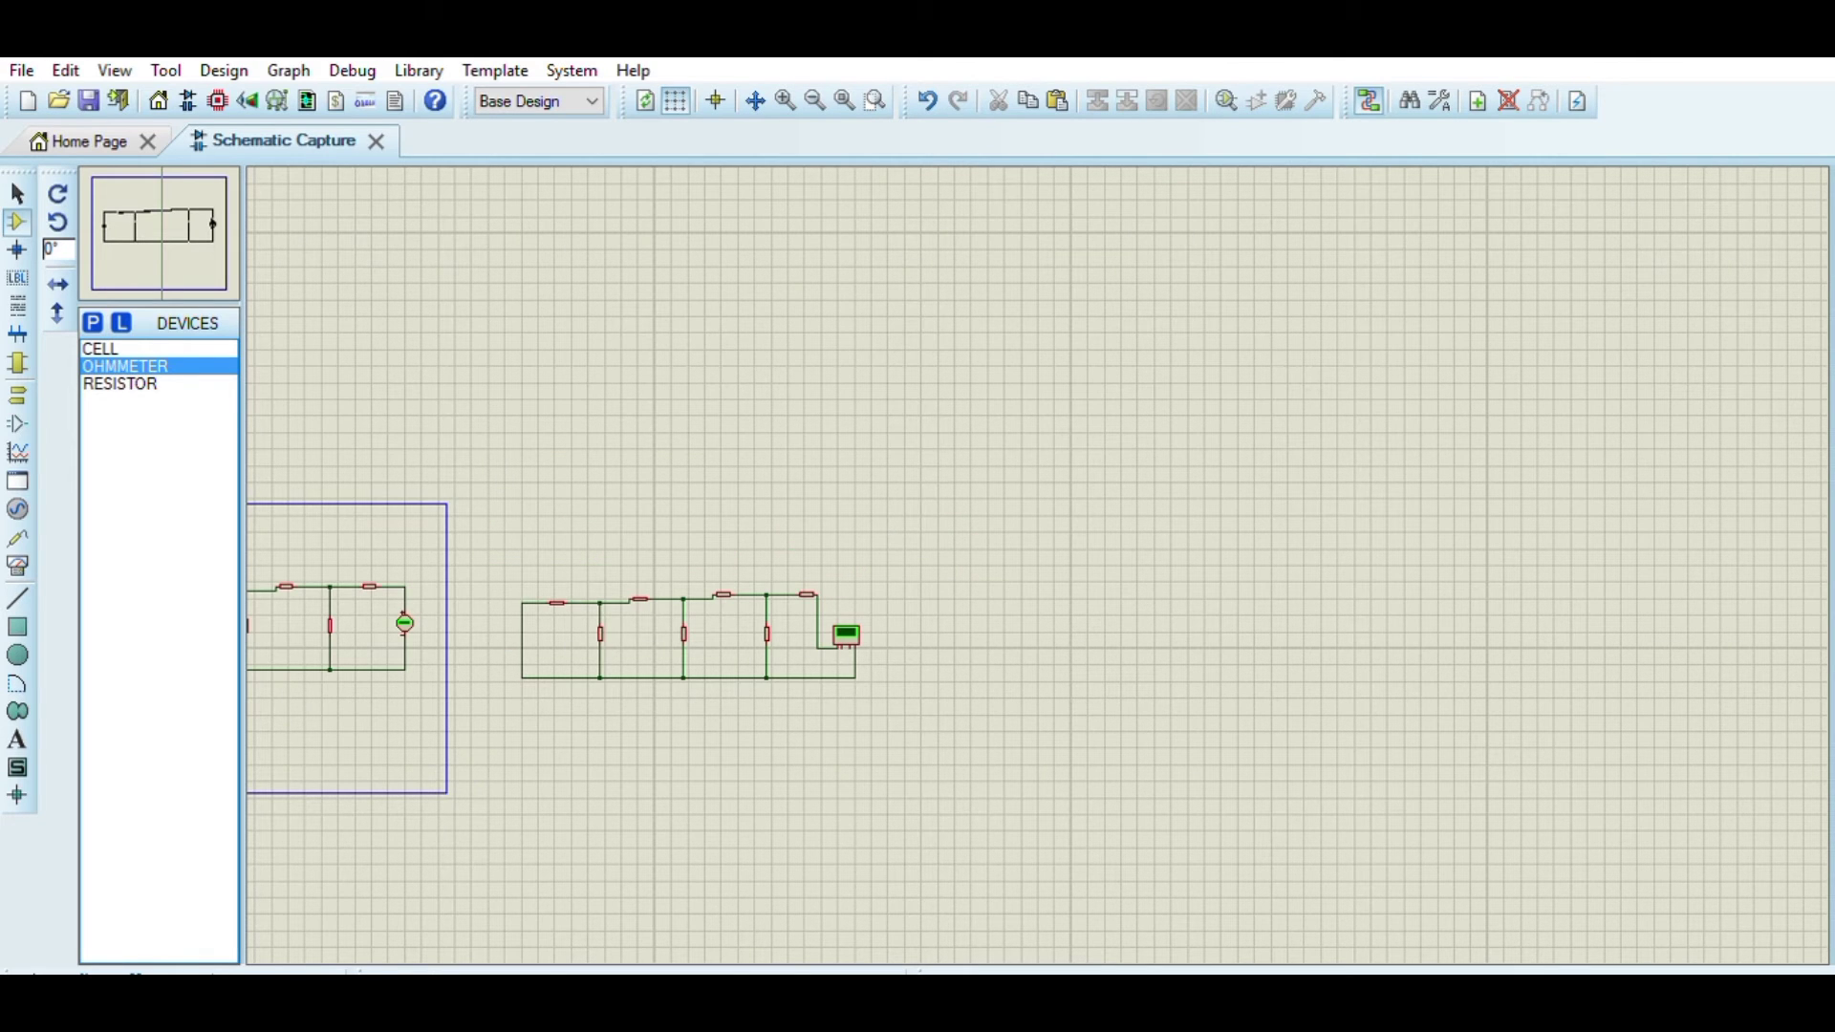
pyautogui.middleClick(612, 630)
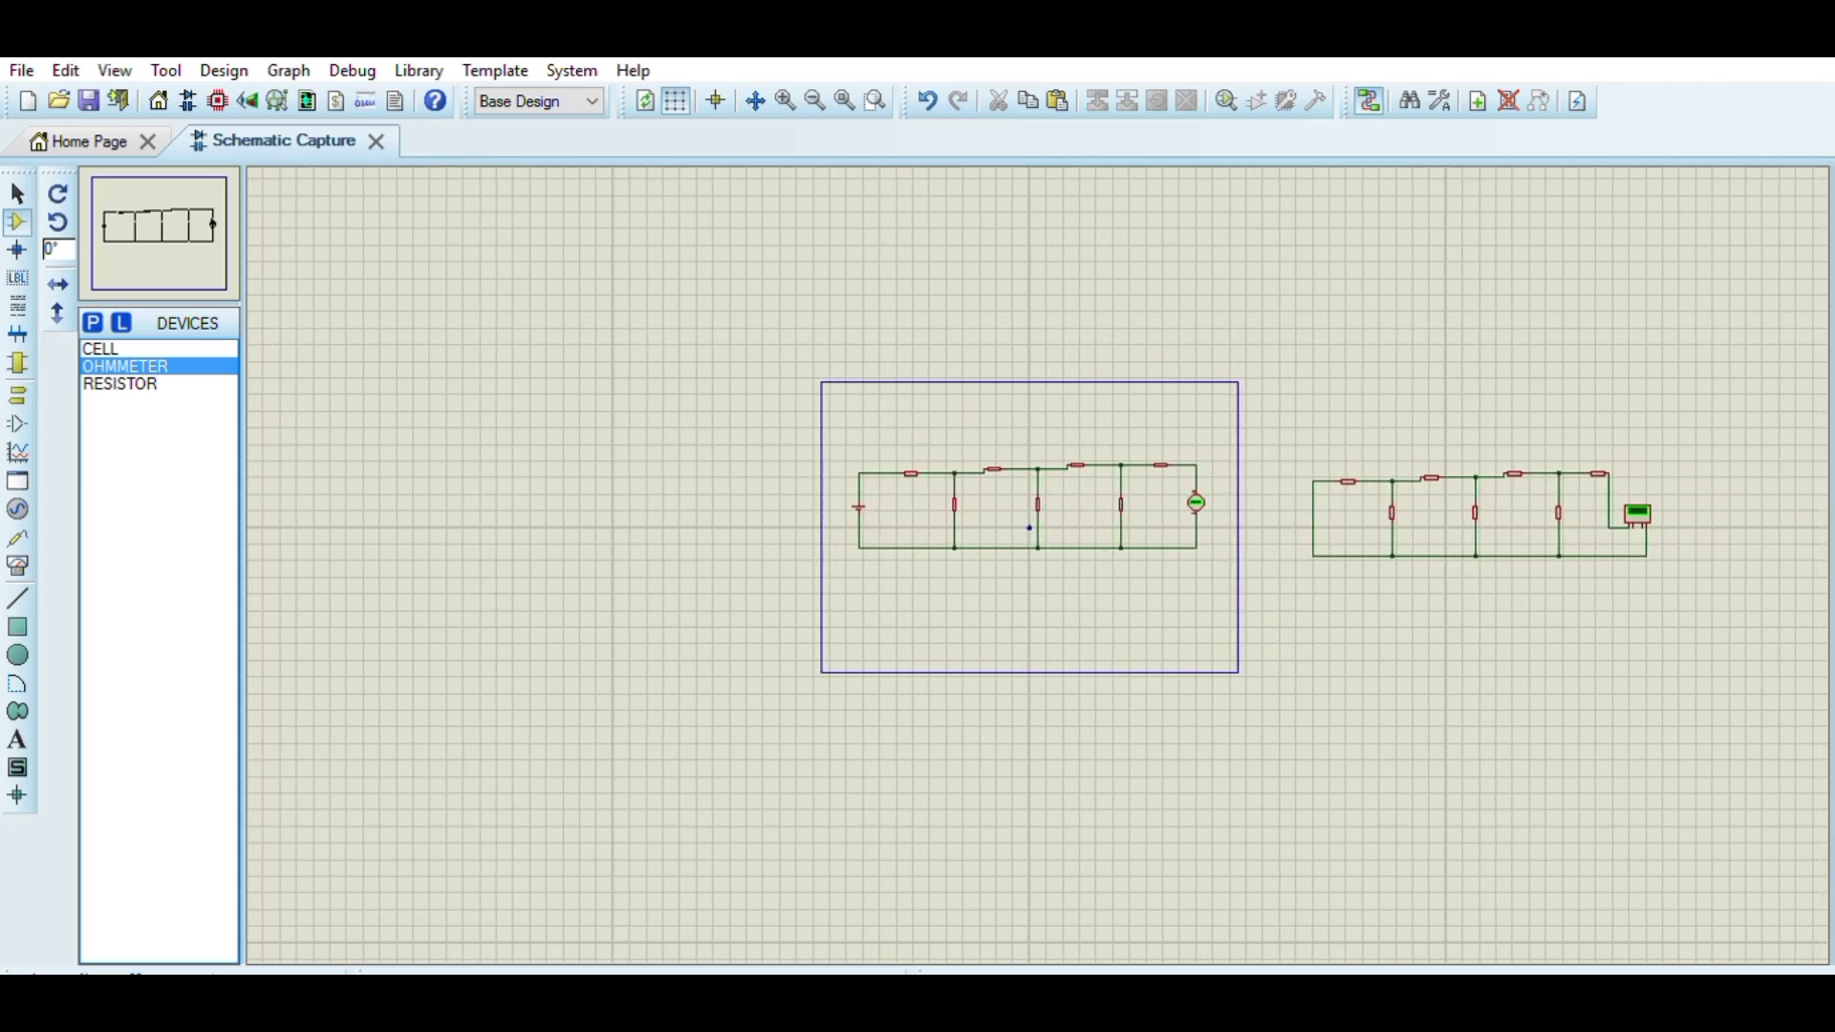
# - Delete the entire original ladder circuit, including its battery and voltmeter, from inside the sheet border
pyautogui.scroll(1, 893, 517)
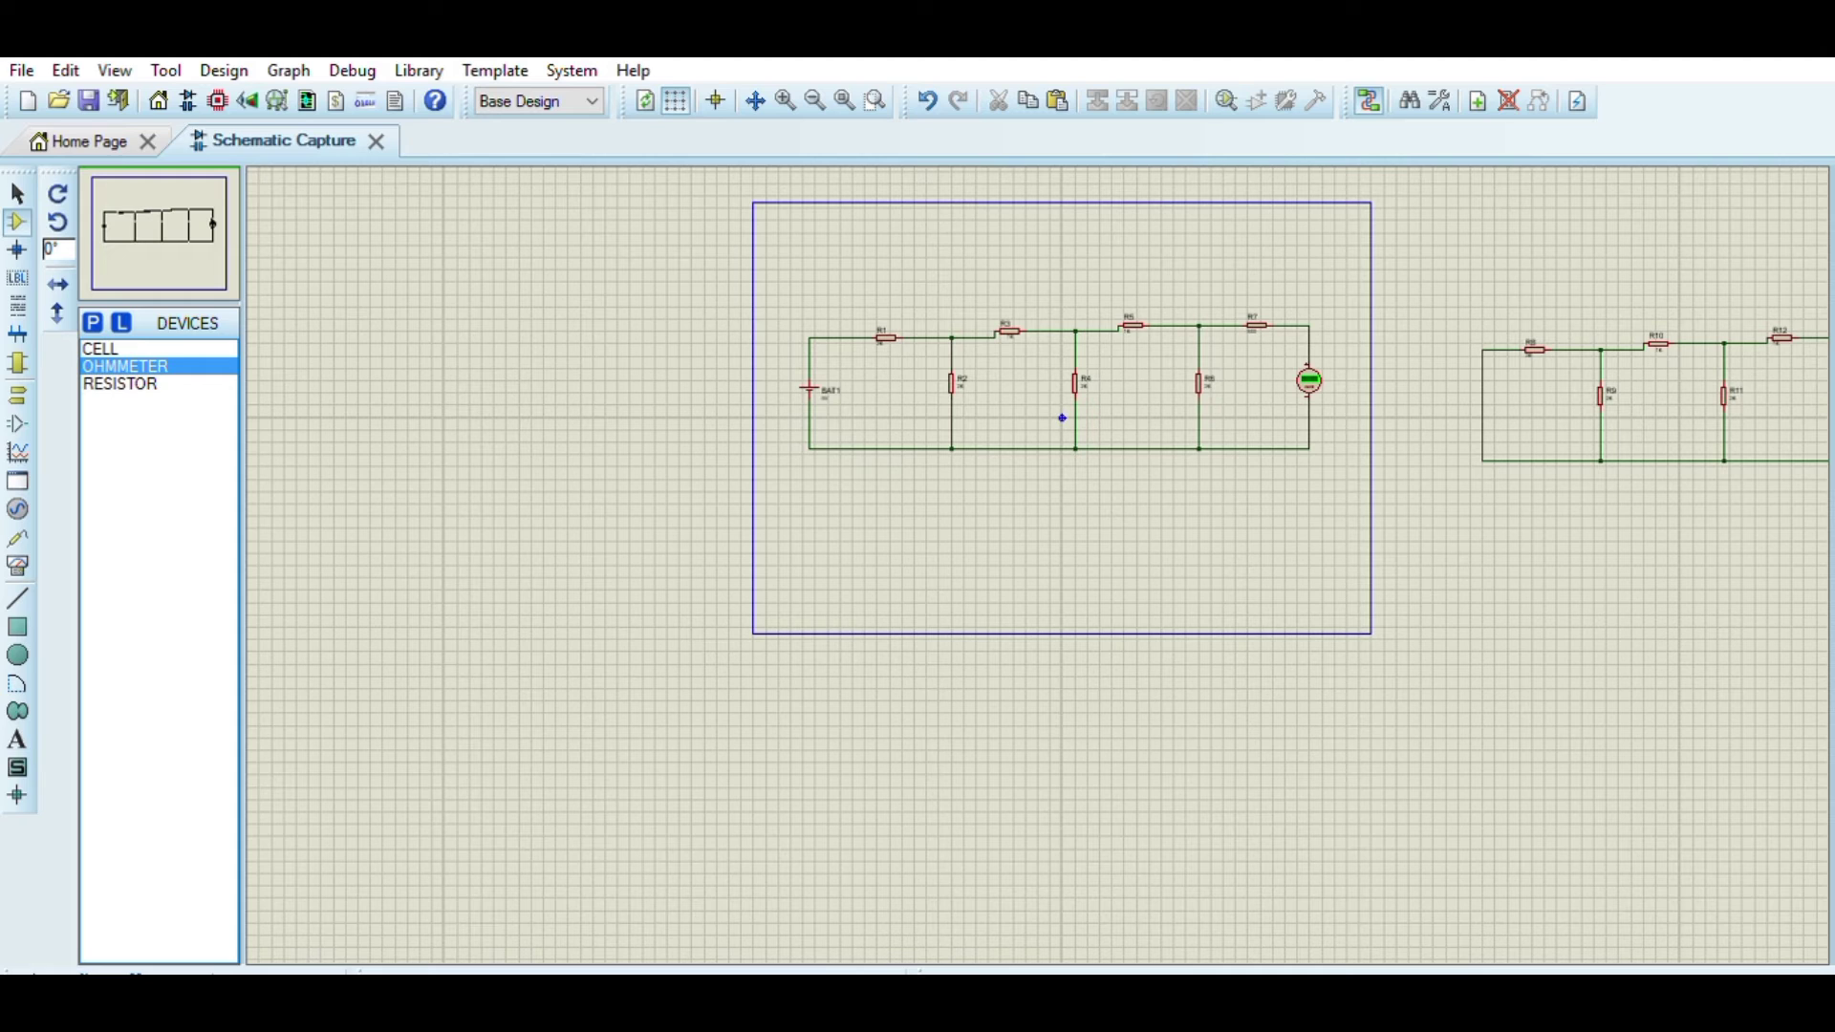
pyautogui.moveTo(797, 282); pyautogui.dragTo(1365, 523)
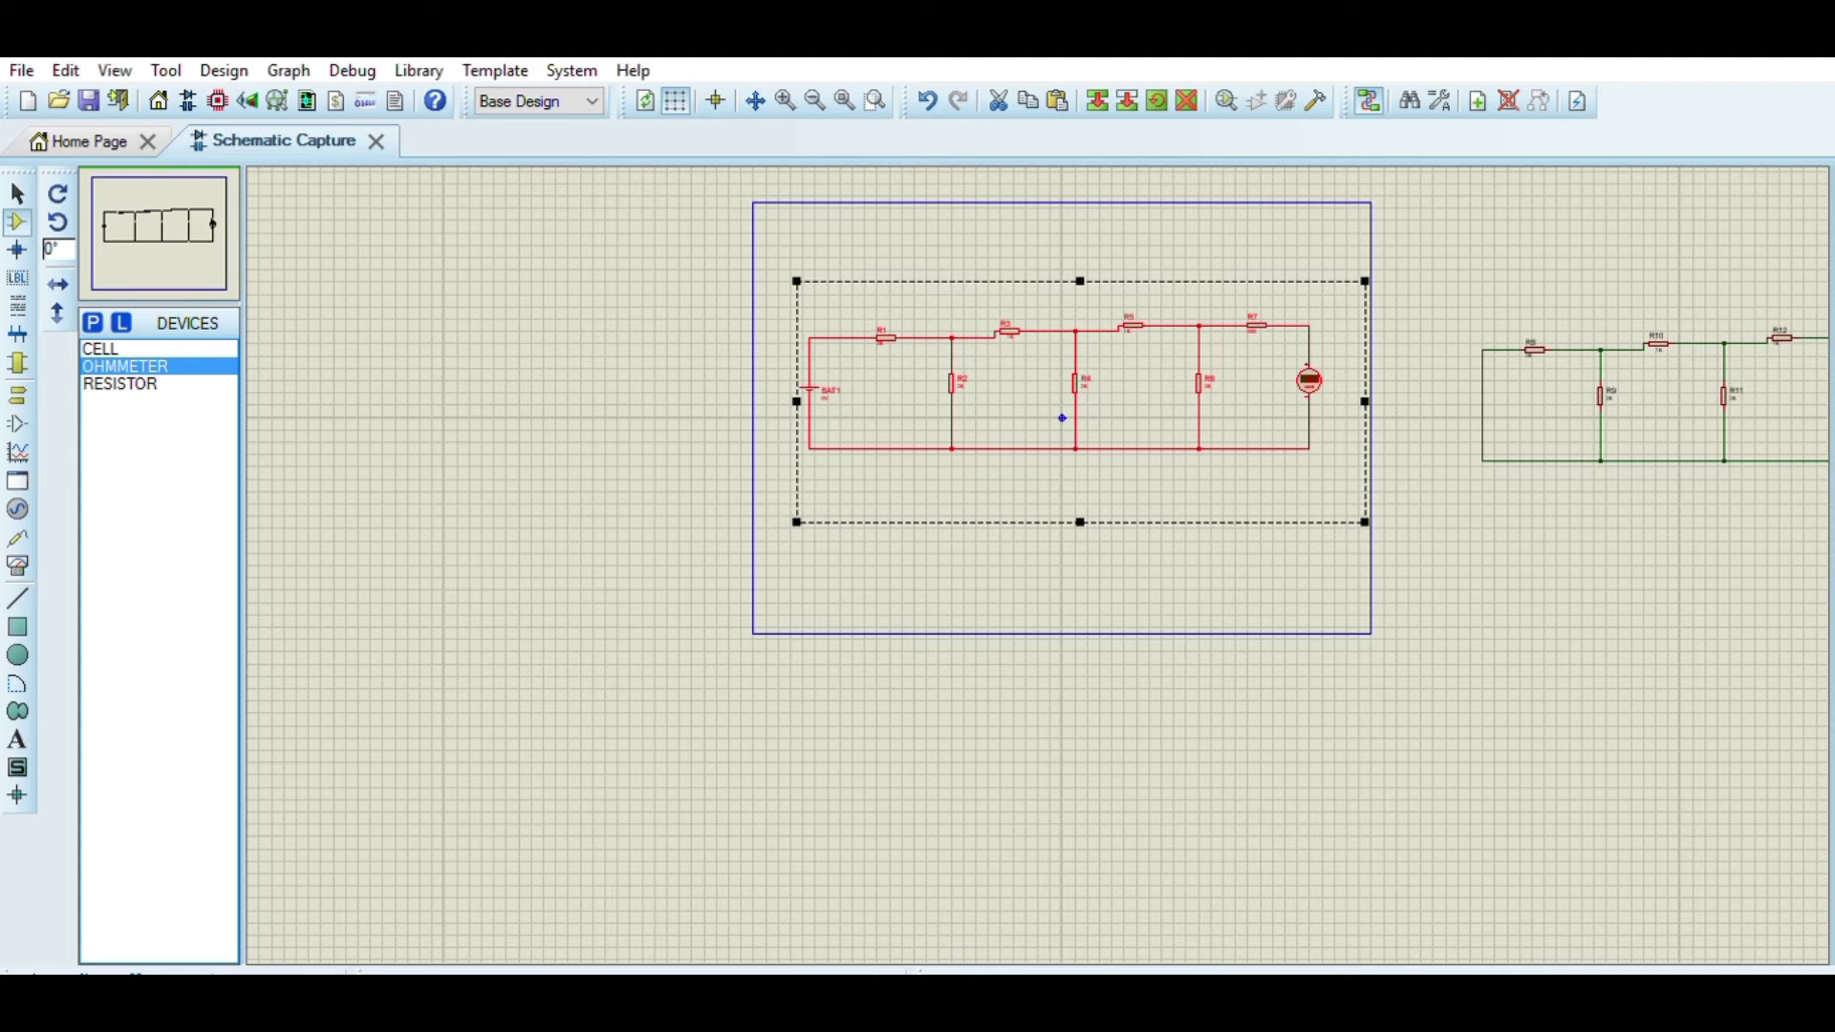
pyautogui.press('Delete')
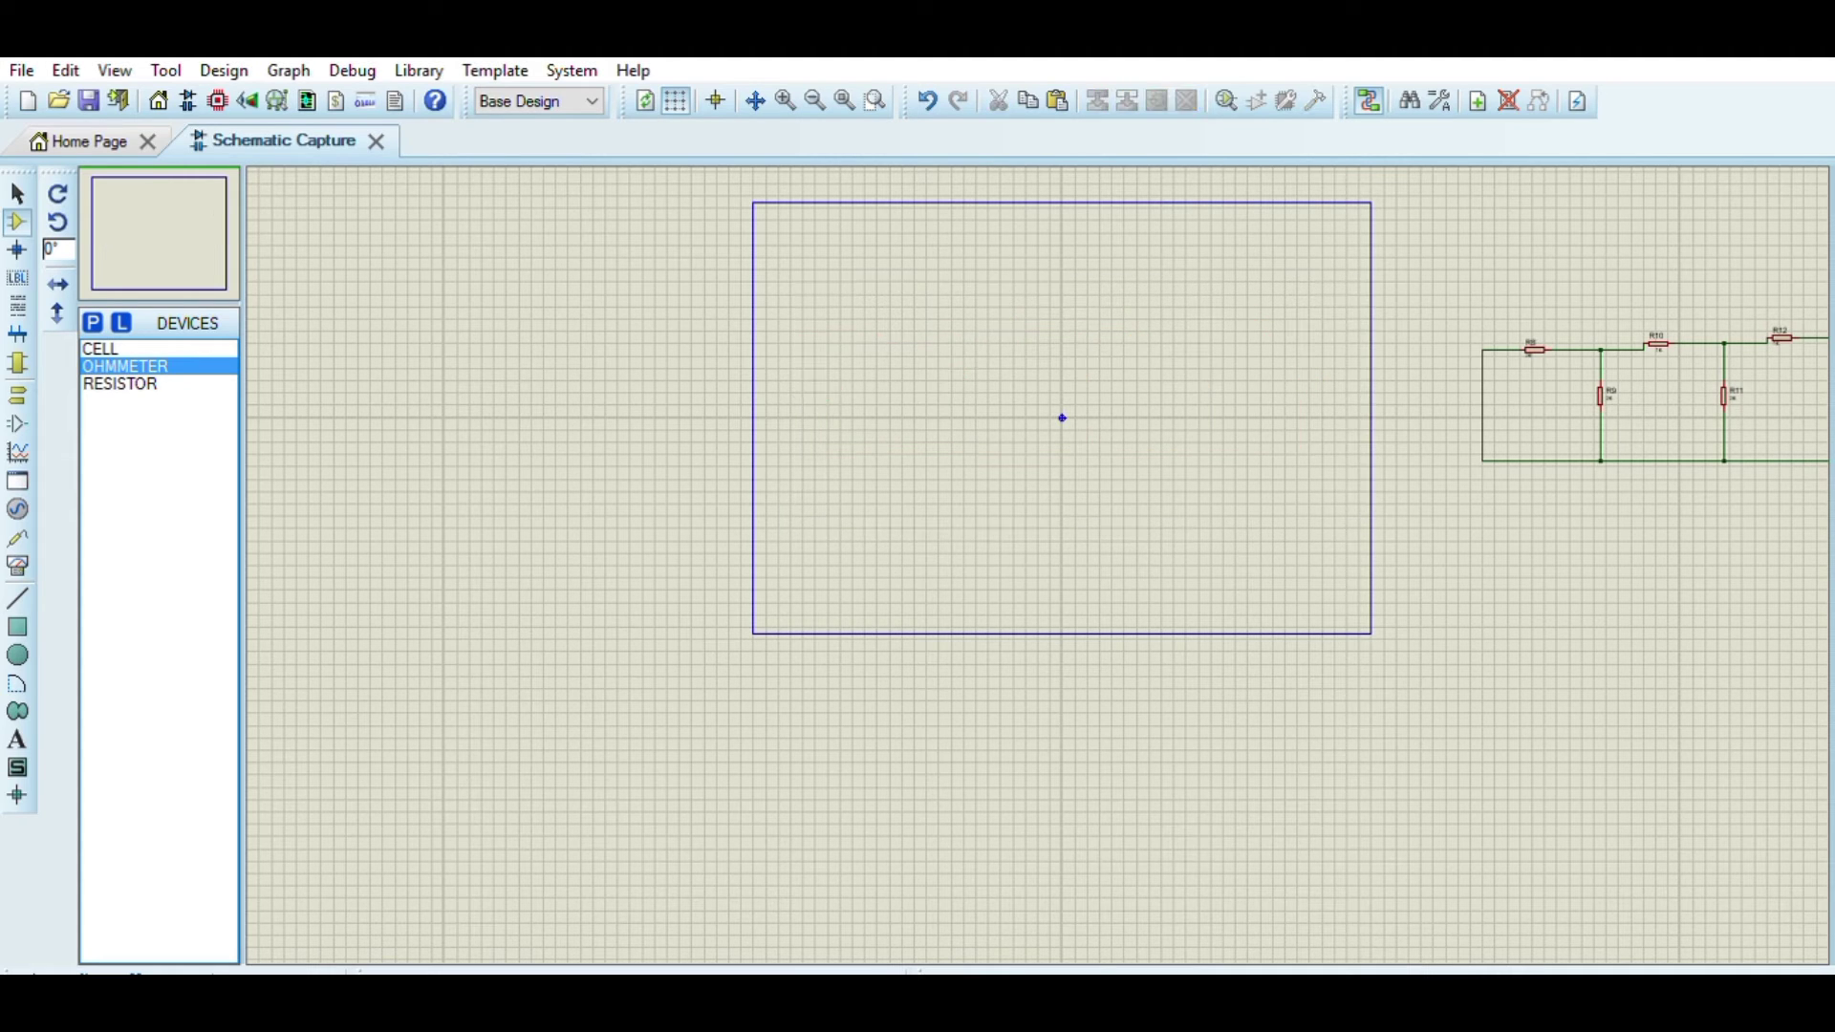
pyautogui.click(791, 264)
pyautogui.click(815, 337)
pyautogui.hotkey('ctrl', 'z')
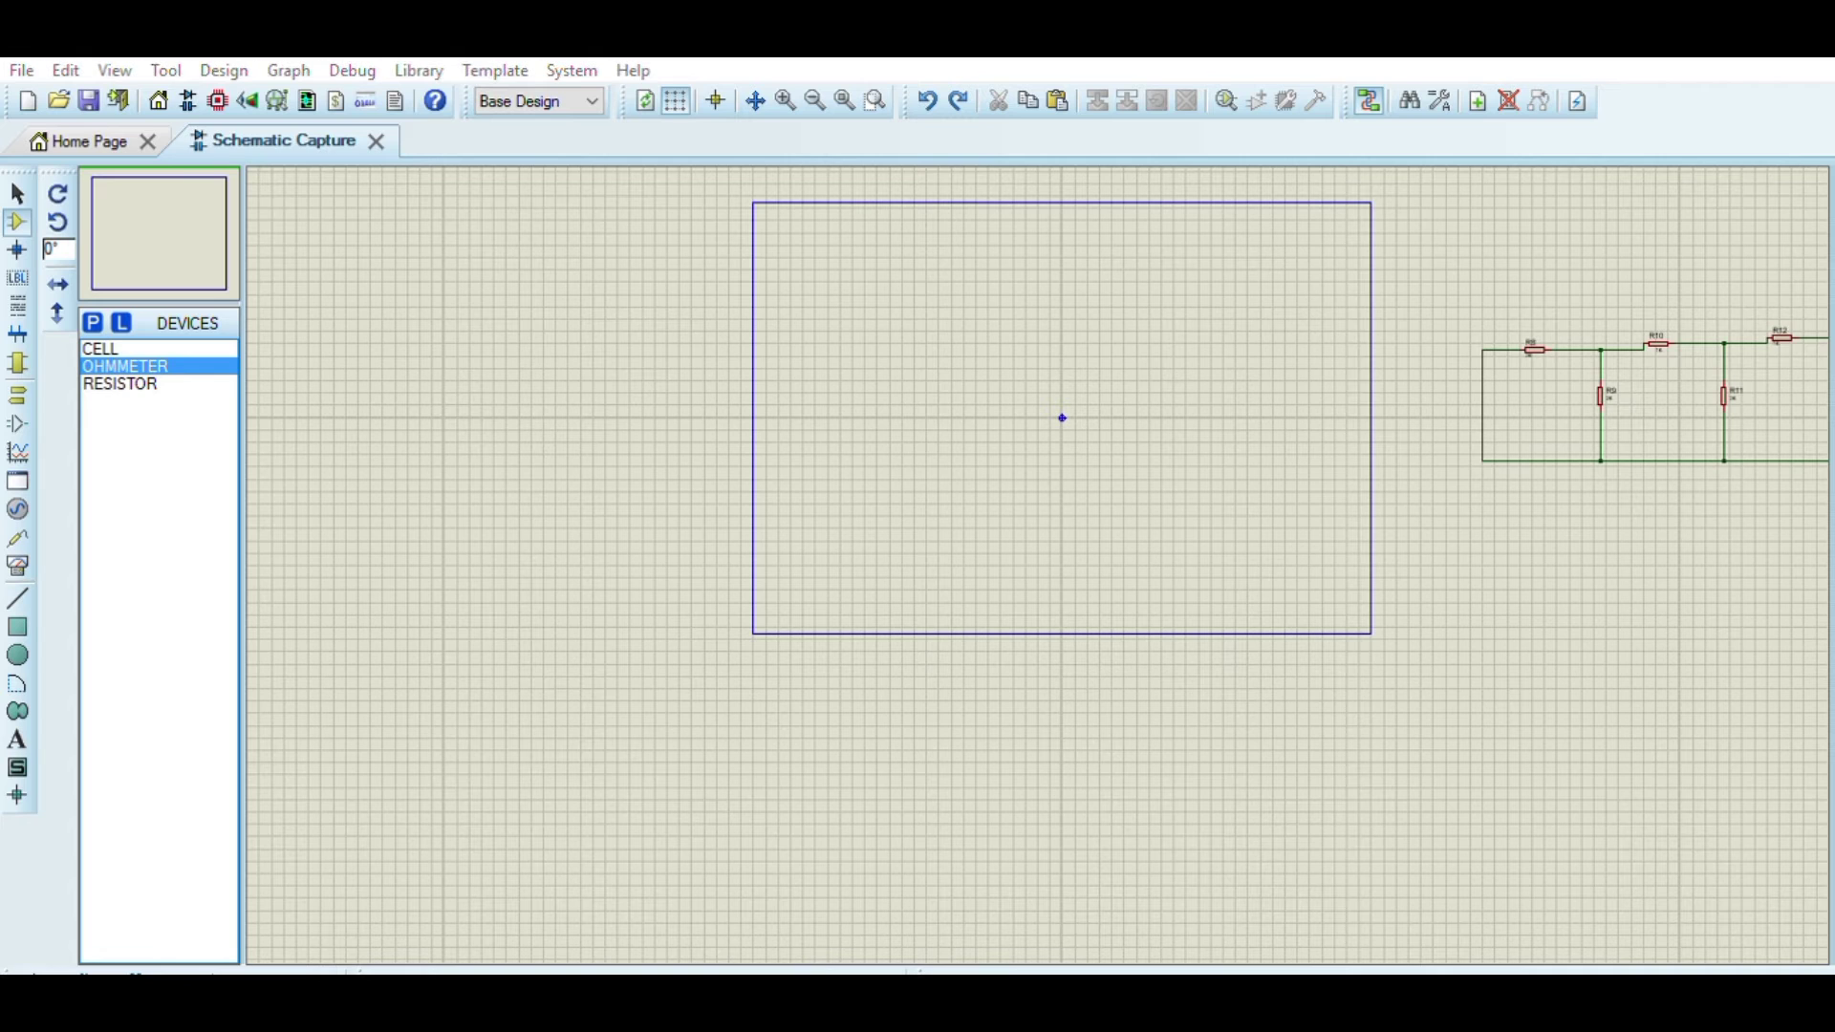
# - Paste the copied ladder circuit with its battery and voltmeter into the upper part of the sheet border
pyautogui.hotkey('ctrl', 'v')
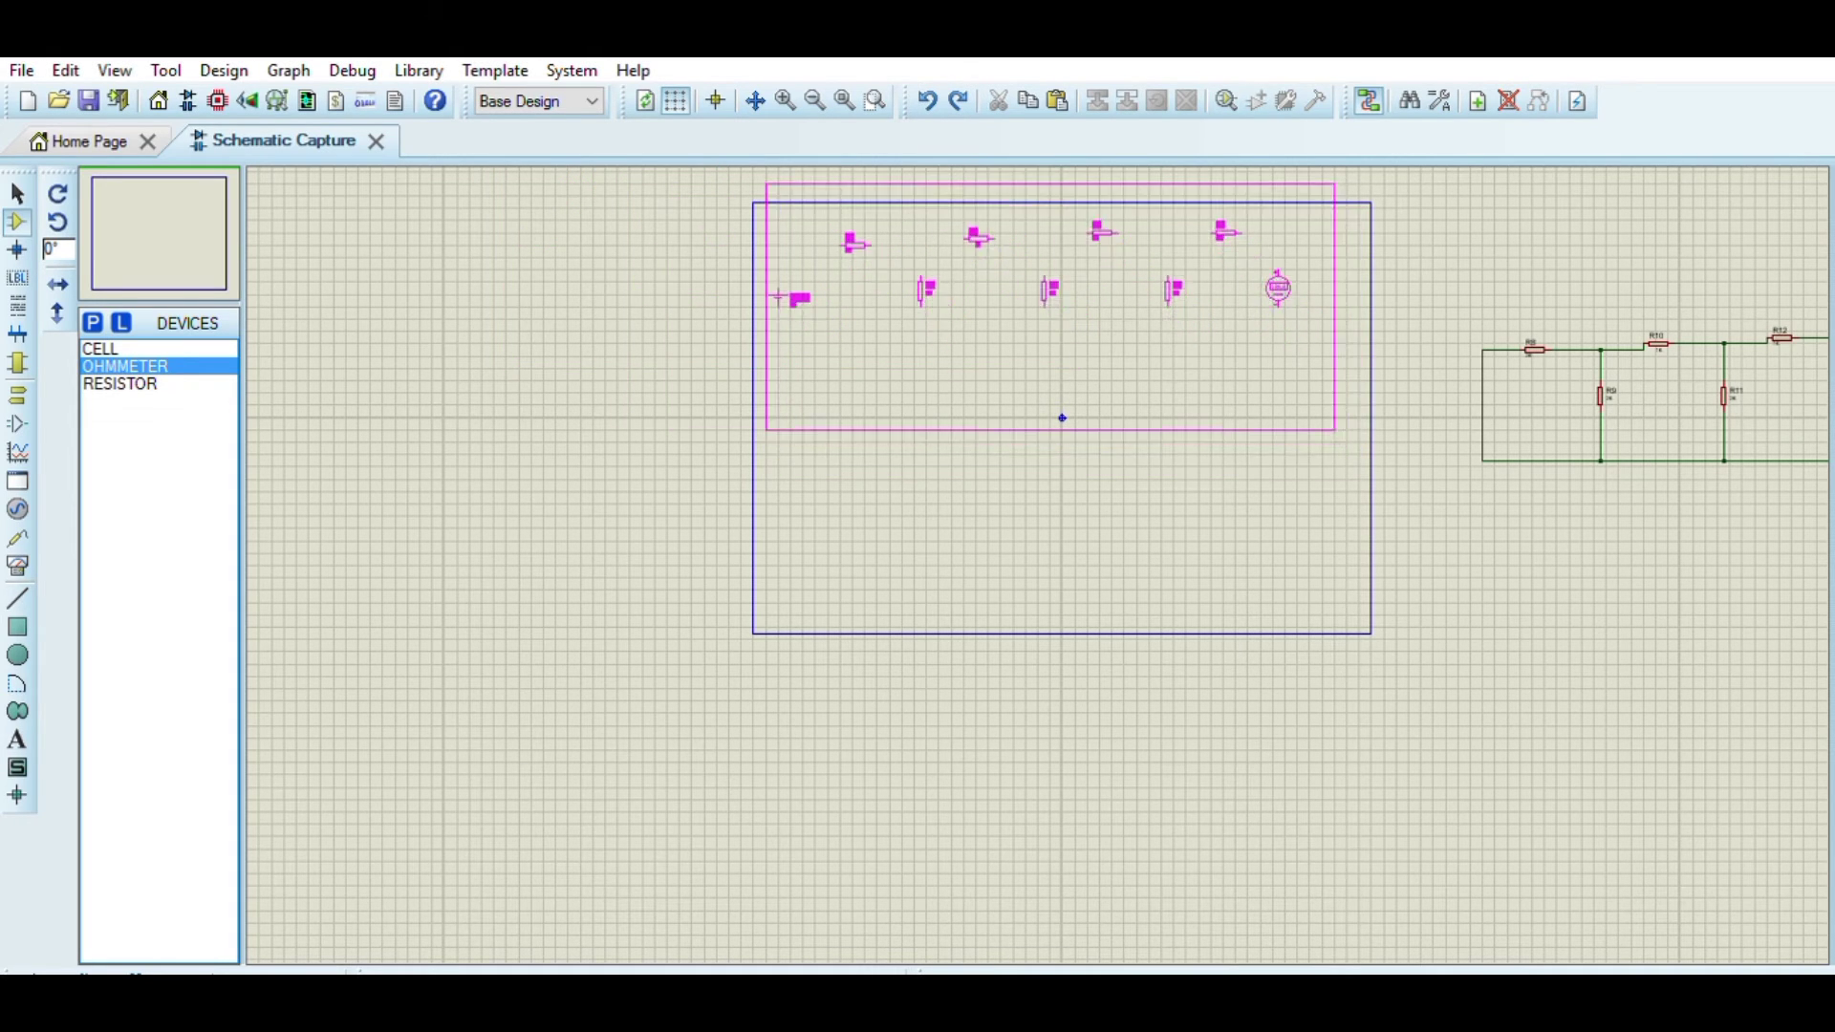
pyautogui.click(1062, 417)
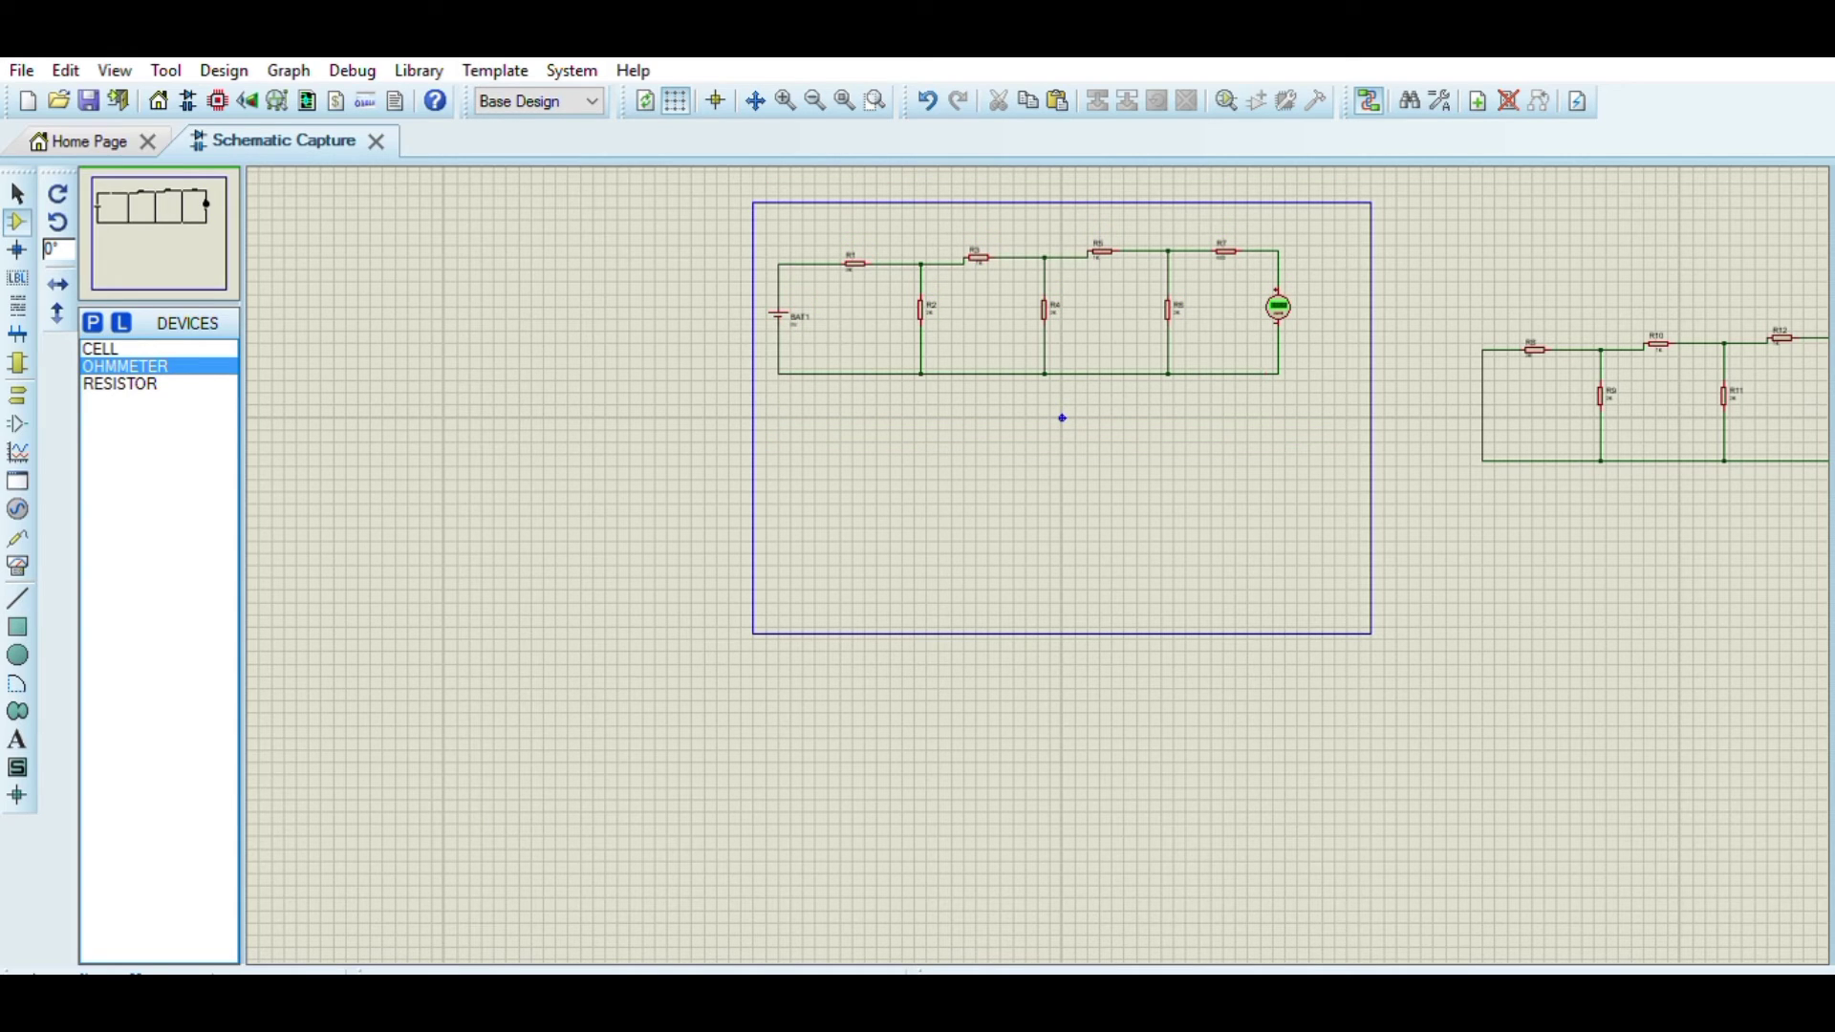
pyautogui.moveTo(771, 238); pyautogui.dragTo(1327, 411)
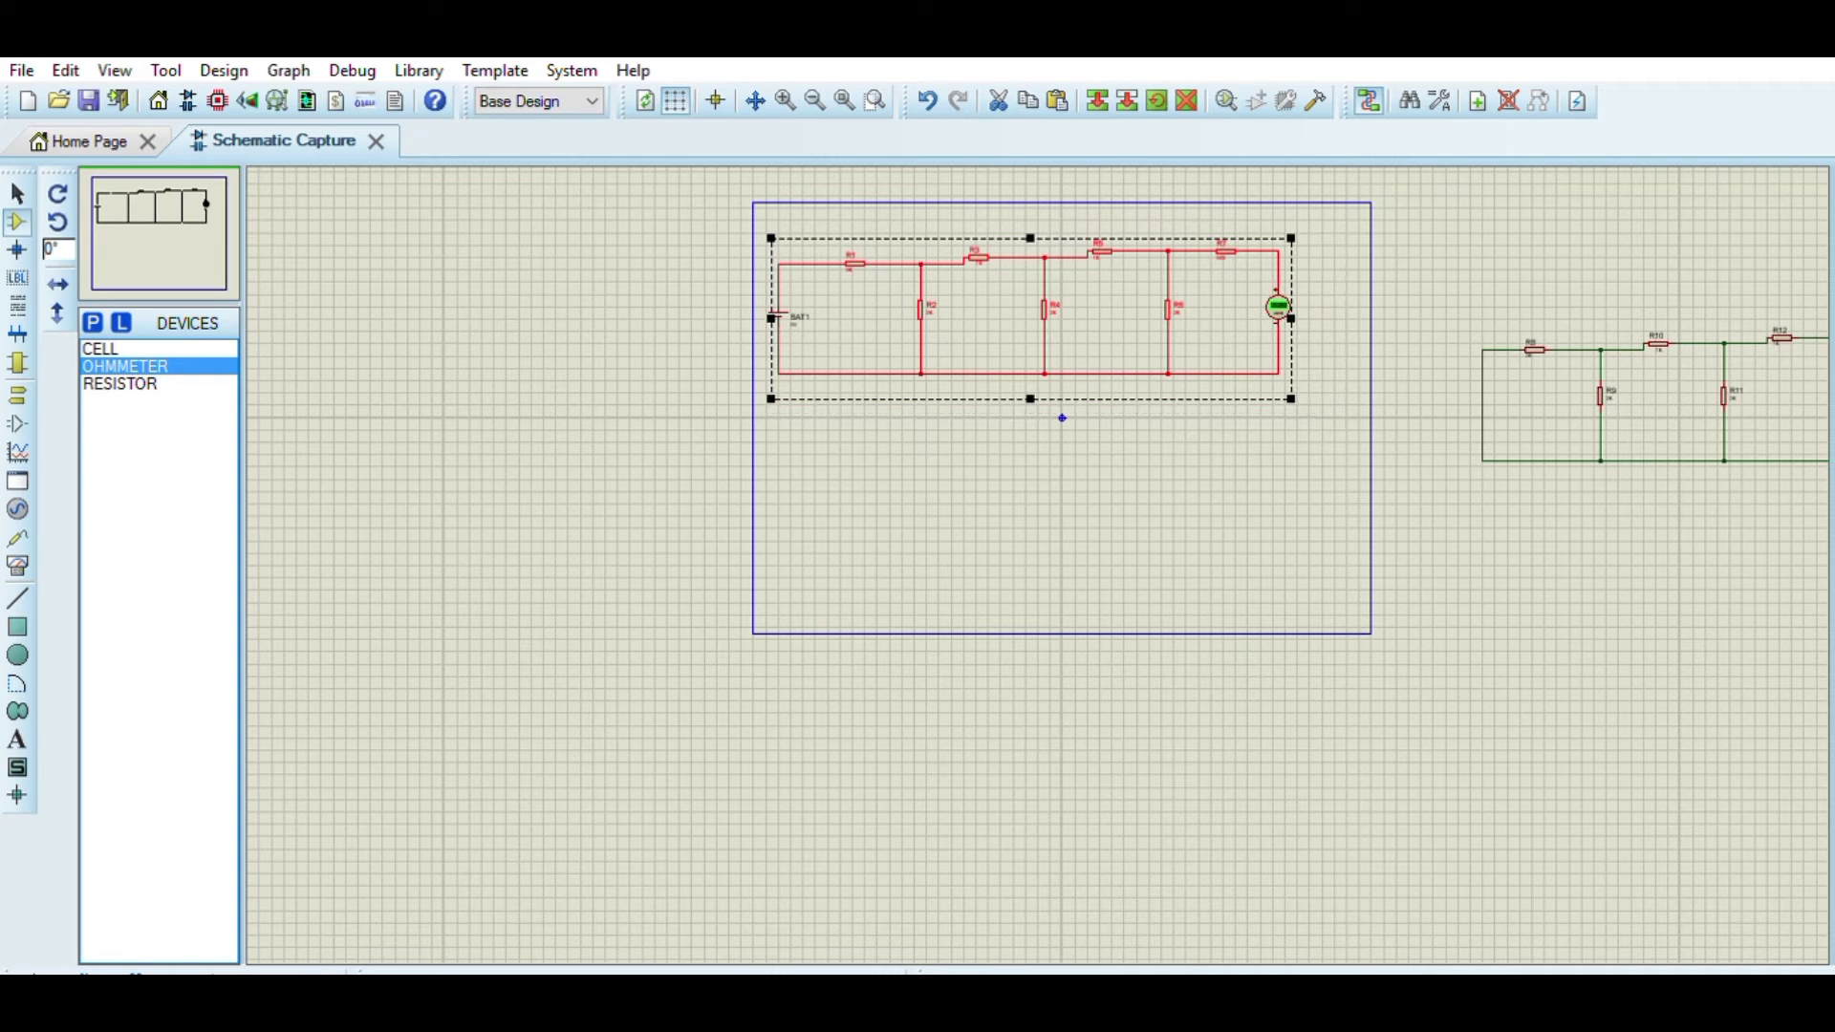
pyautogui.click(1291, 466)
pyautogui.scroll(2, 1291, 467)
pyautogui.scroll(-1, 1291, 467)
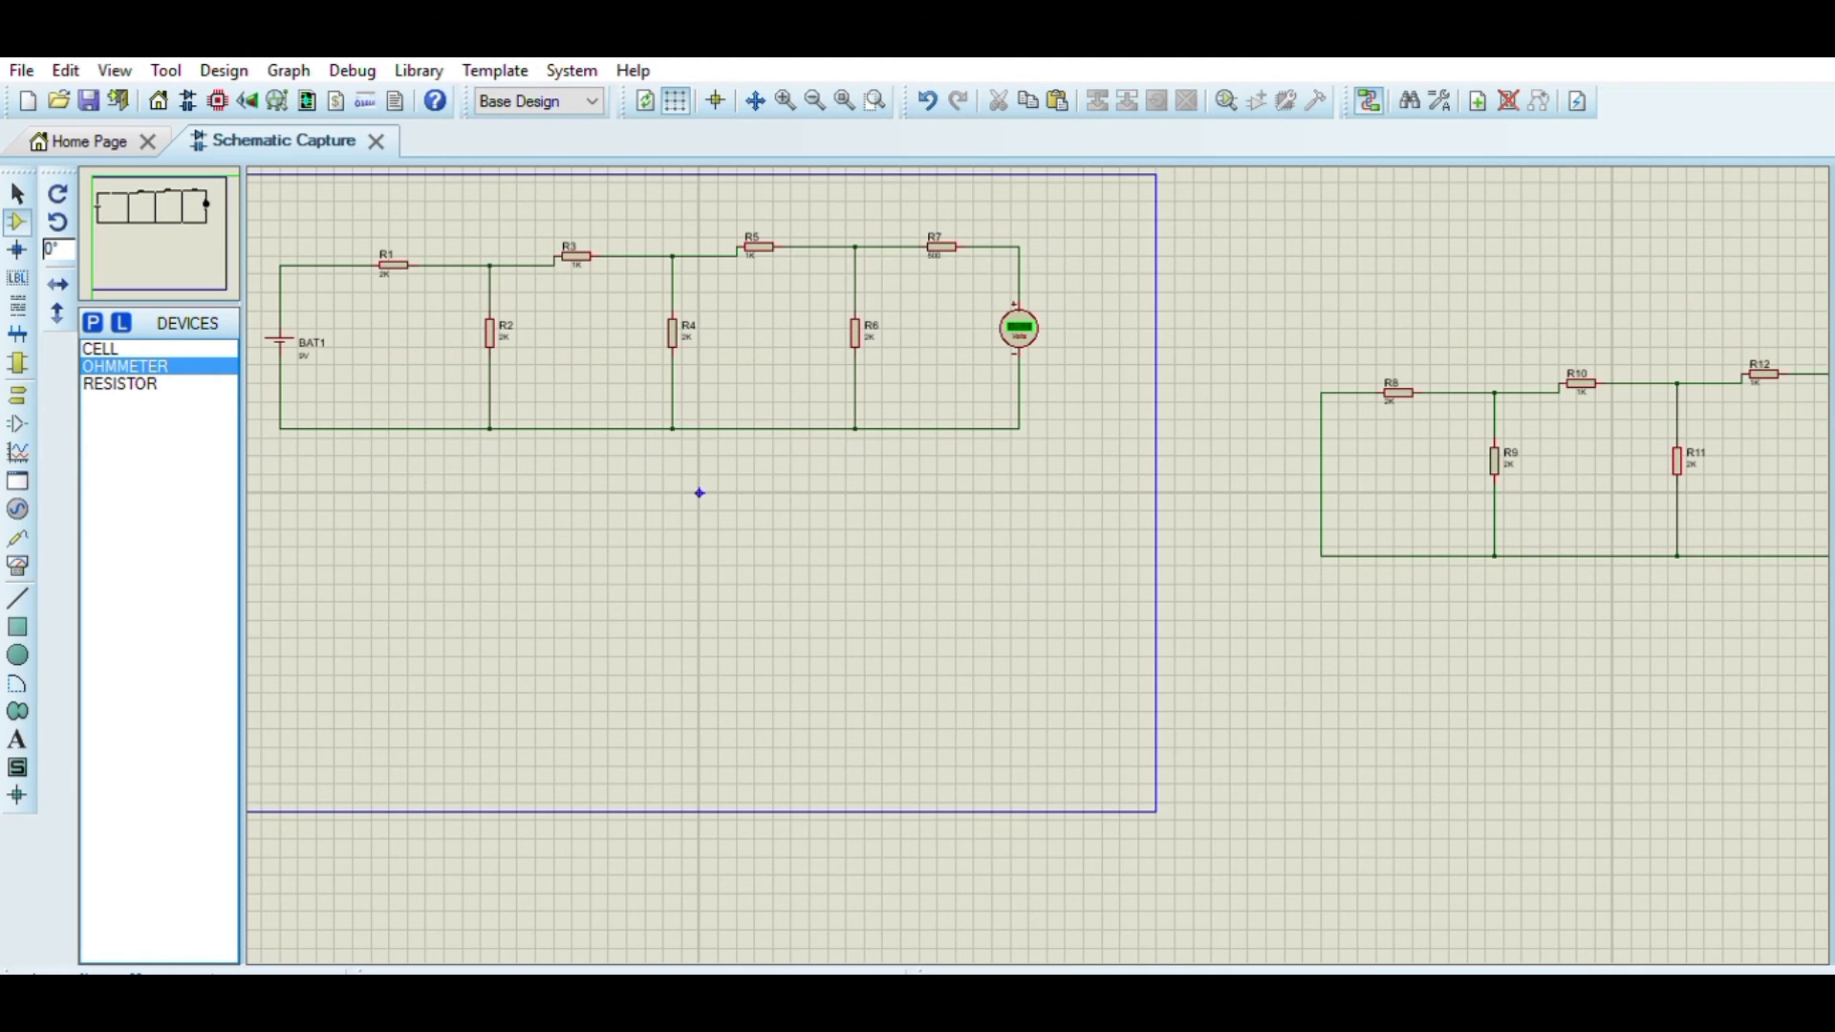
pyautogui.scroll(-1, 1039, 570)
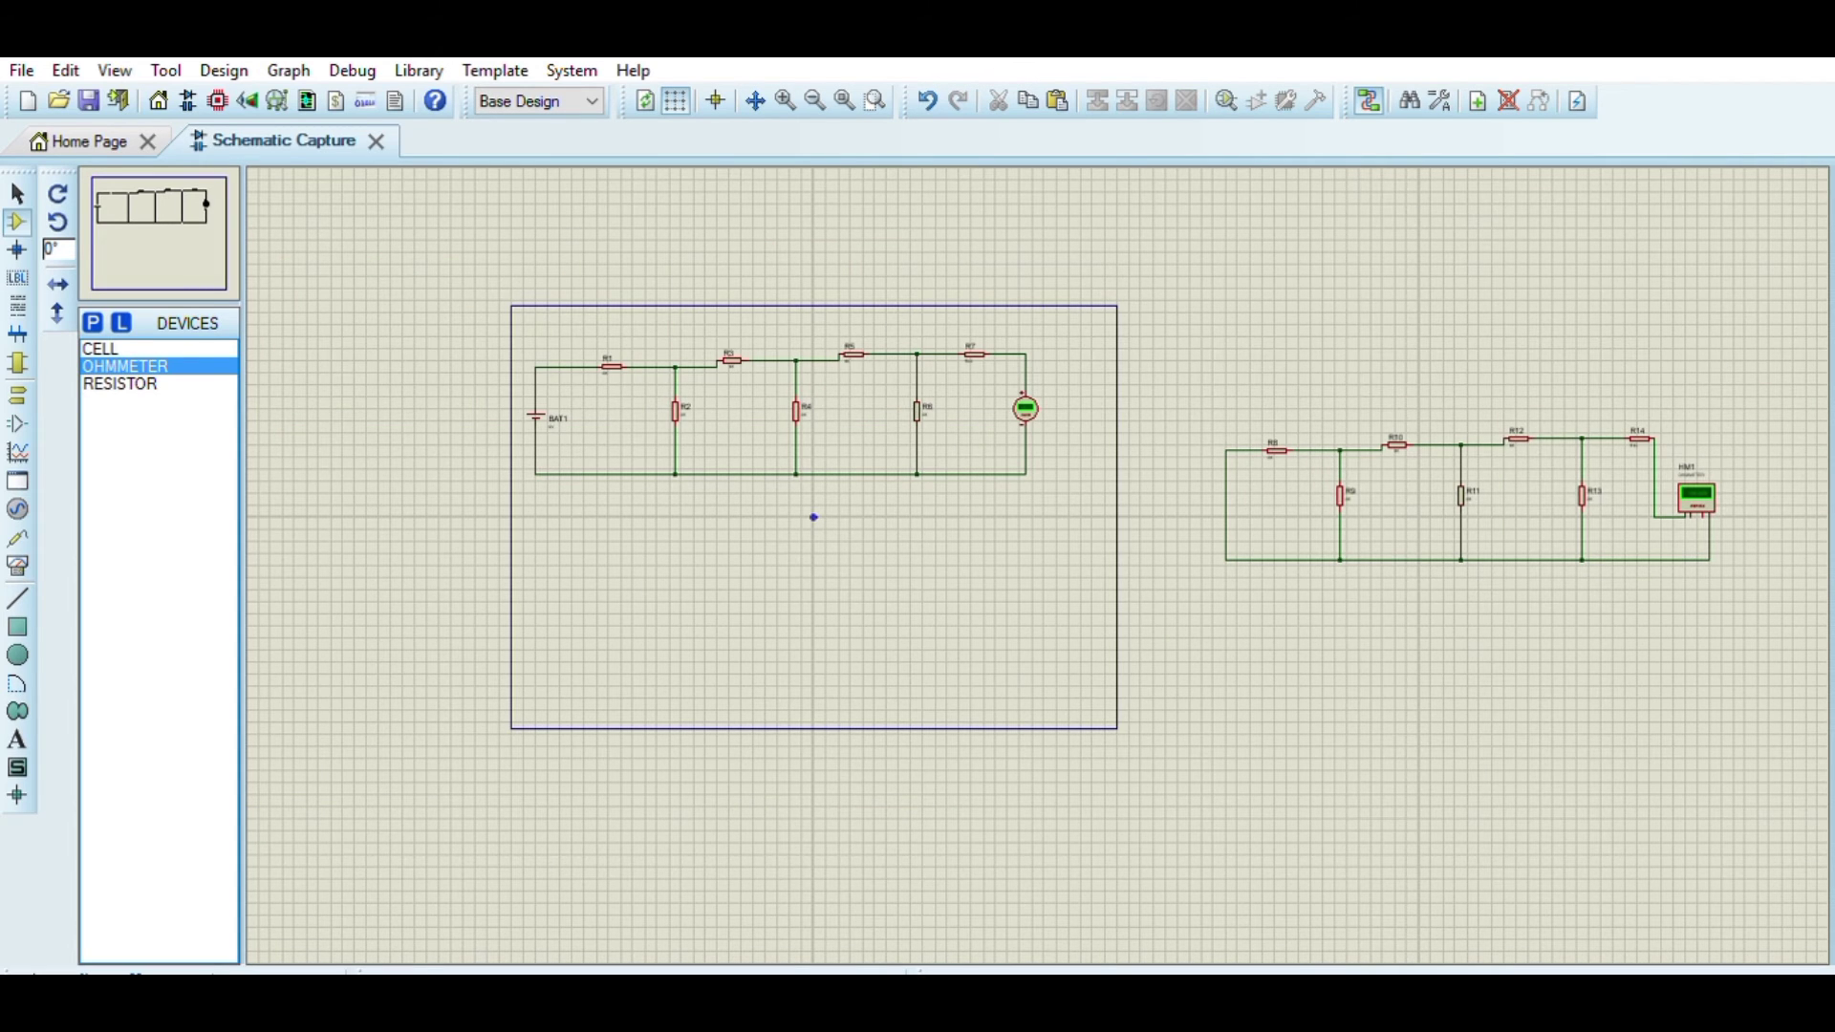
pyautogui.scroll(1, 814, 517)
pyautogui.scroll(-2, 783, 586)
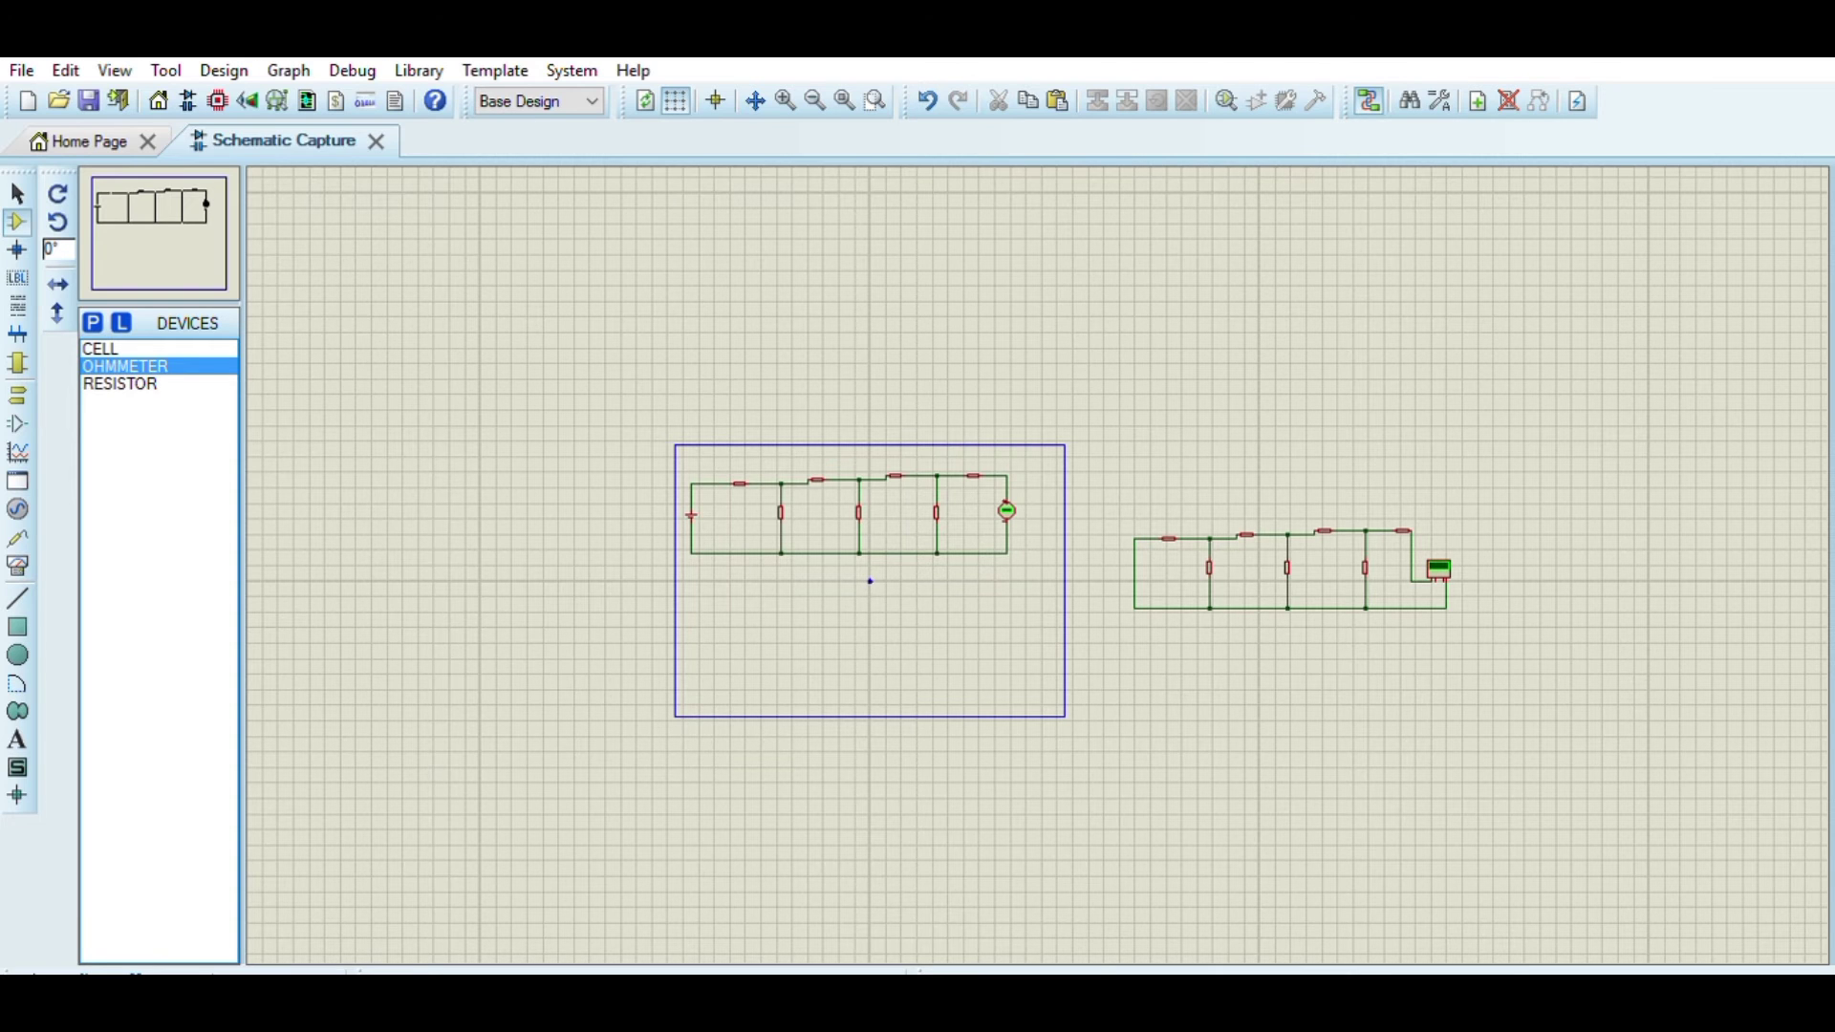
pyautogui.middleClick(870, 581)
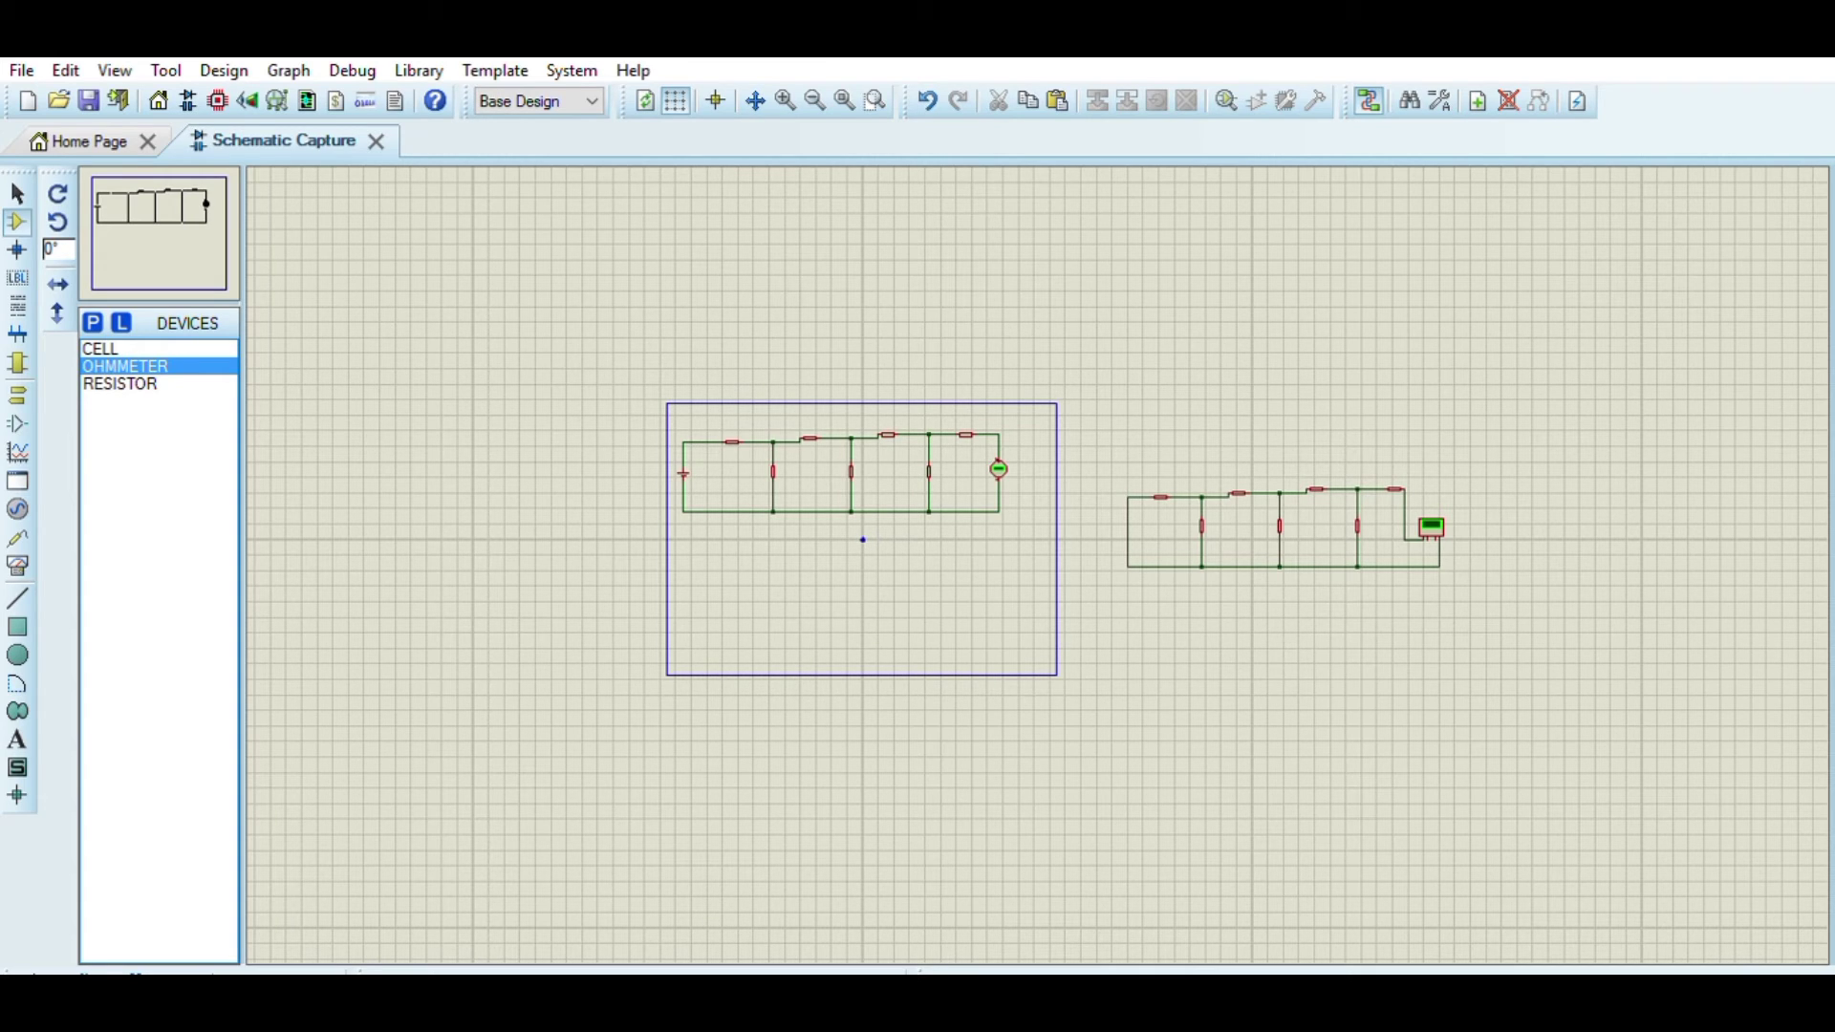
pyautogui.click(702, 620)
pyautogui.click(703, 616)
pyautogui.hotkey('ctrl', 'z')
pyautogui.scroll(1, 690, 621)
pyautogui.scroll(1, 1188, 516)
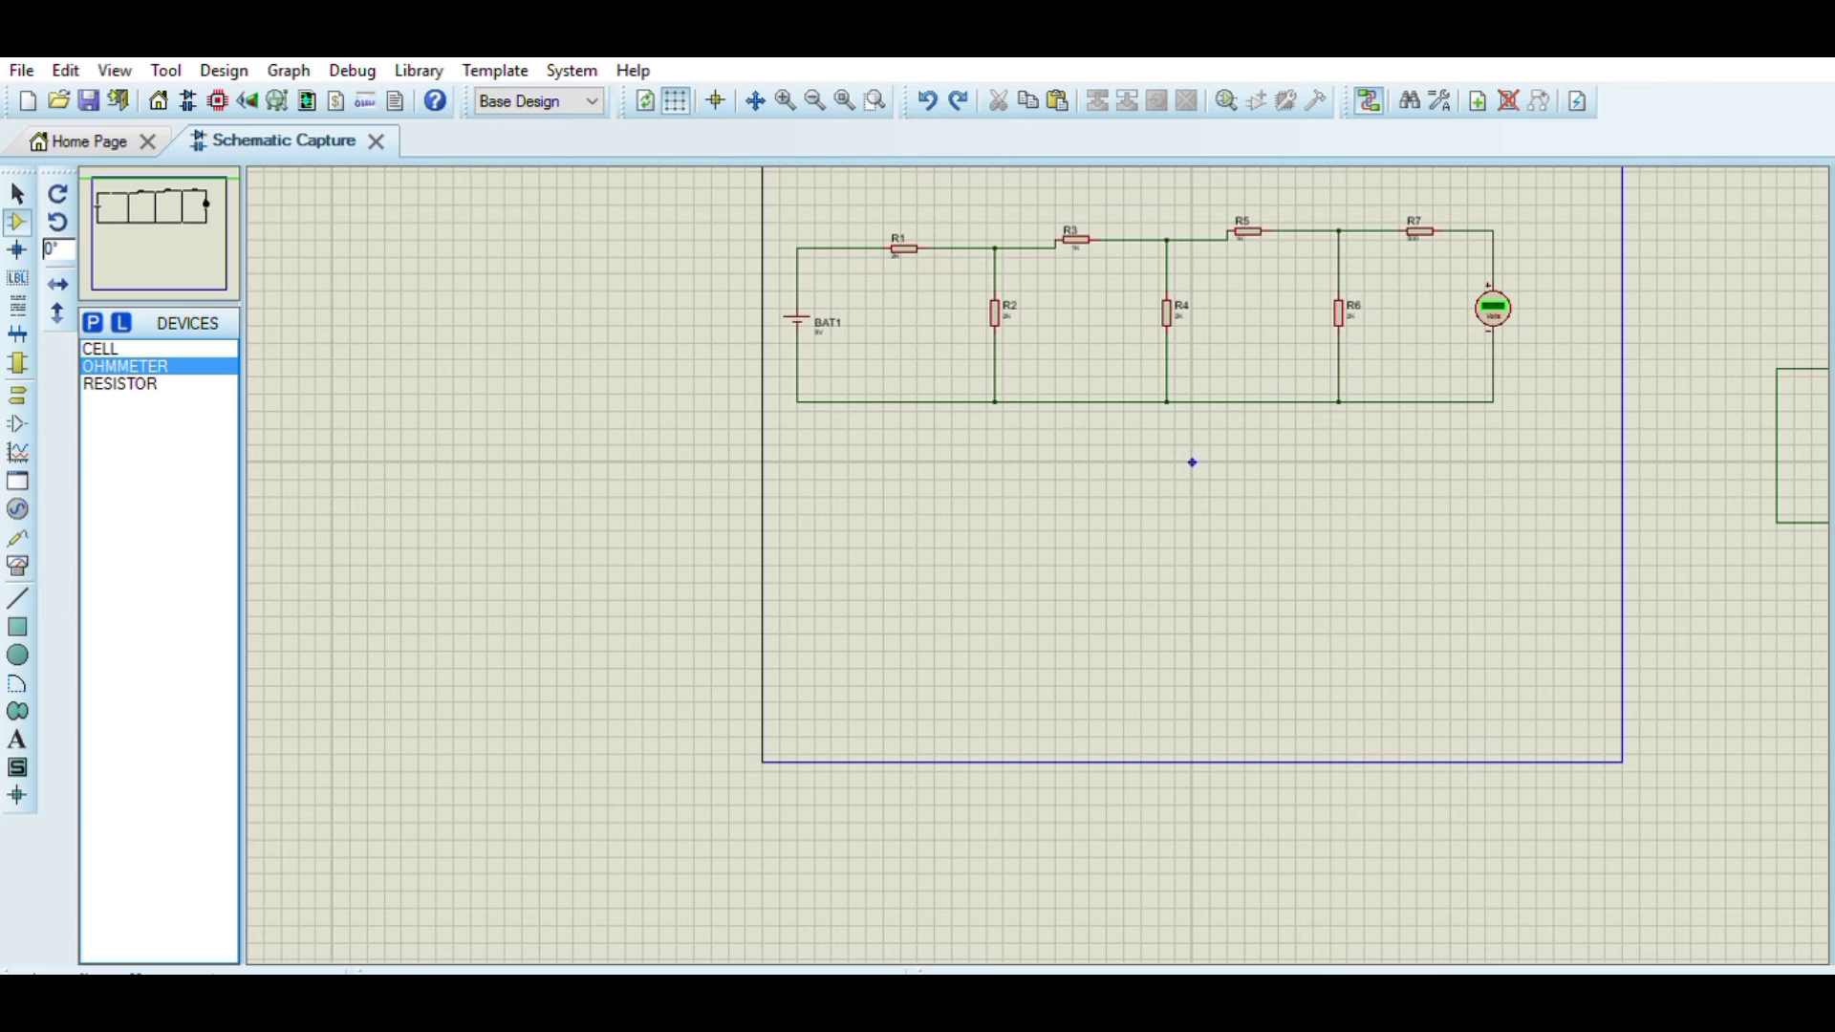
# - Paste another copy of the ladder with its cell and voltmeter outside the sheet border, above the ohmmeter circuit
pyautogui.scroll(1, 1278, 351)
pyautogui.scroll(-1, 1038, 566)
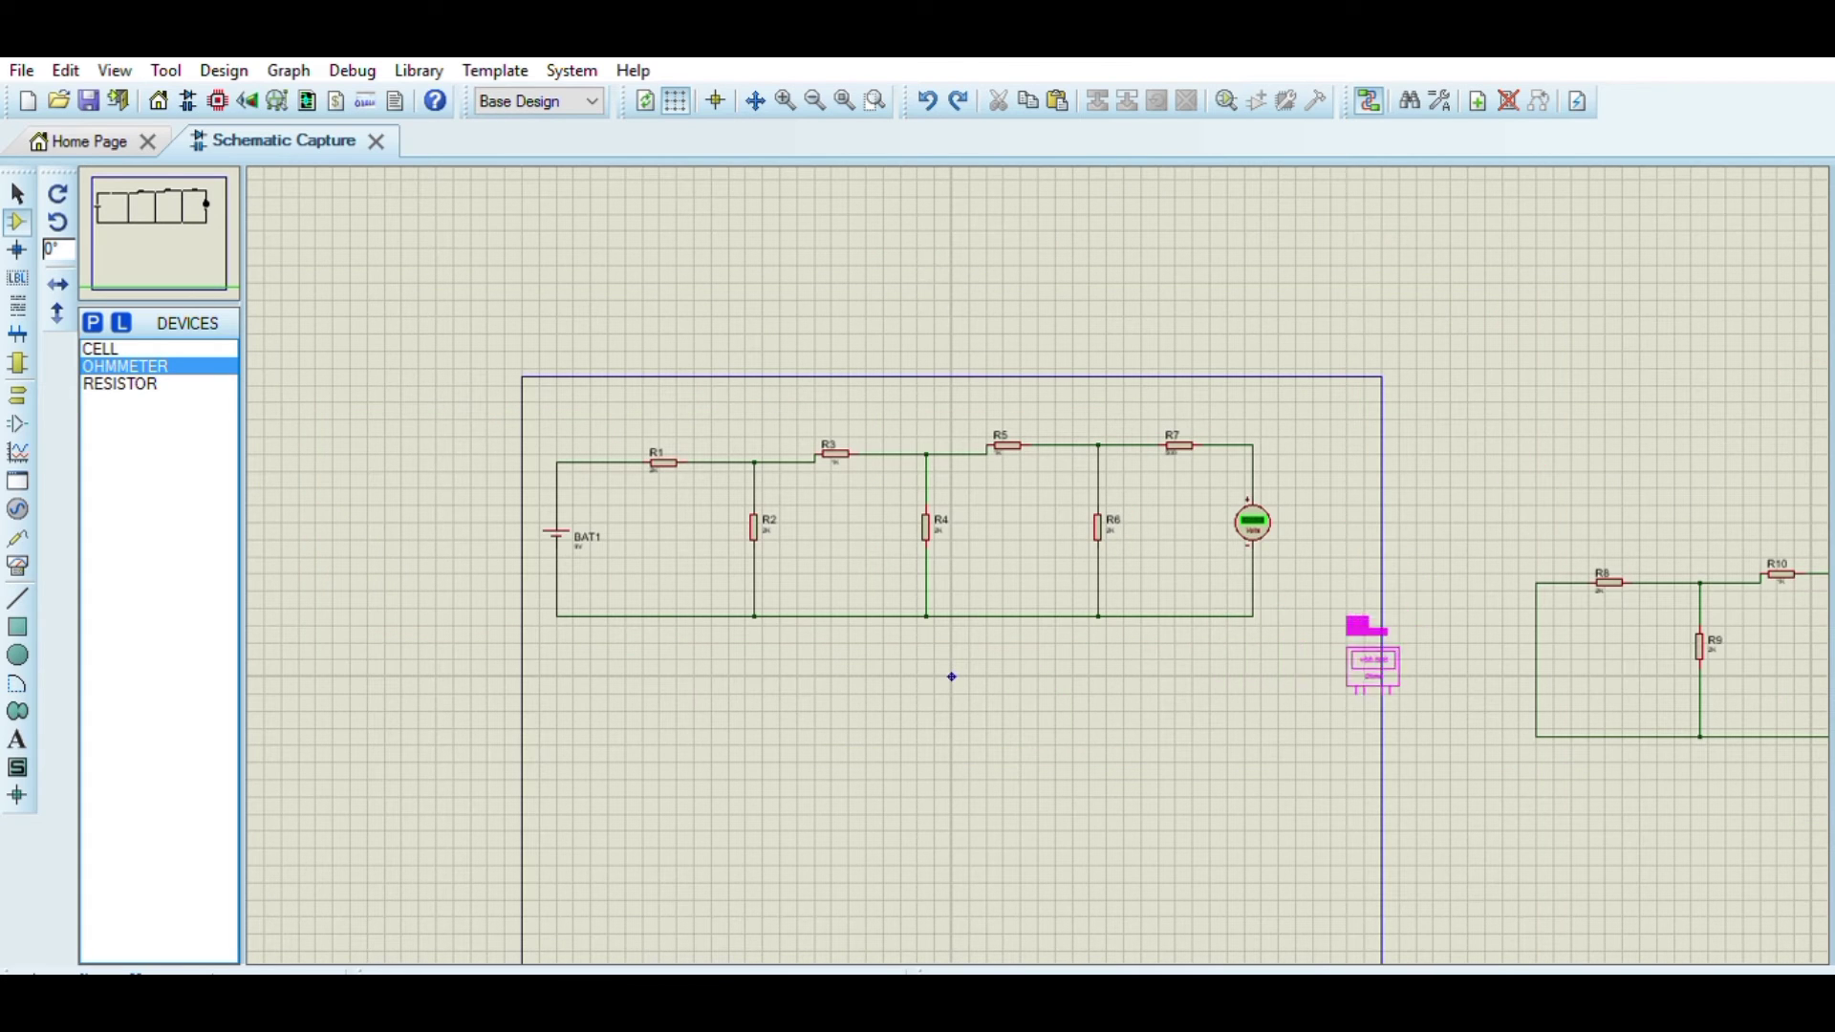
pyautogui.click(1176, 746)
pyautogui.hotkey('ctrl', 'z')
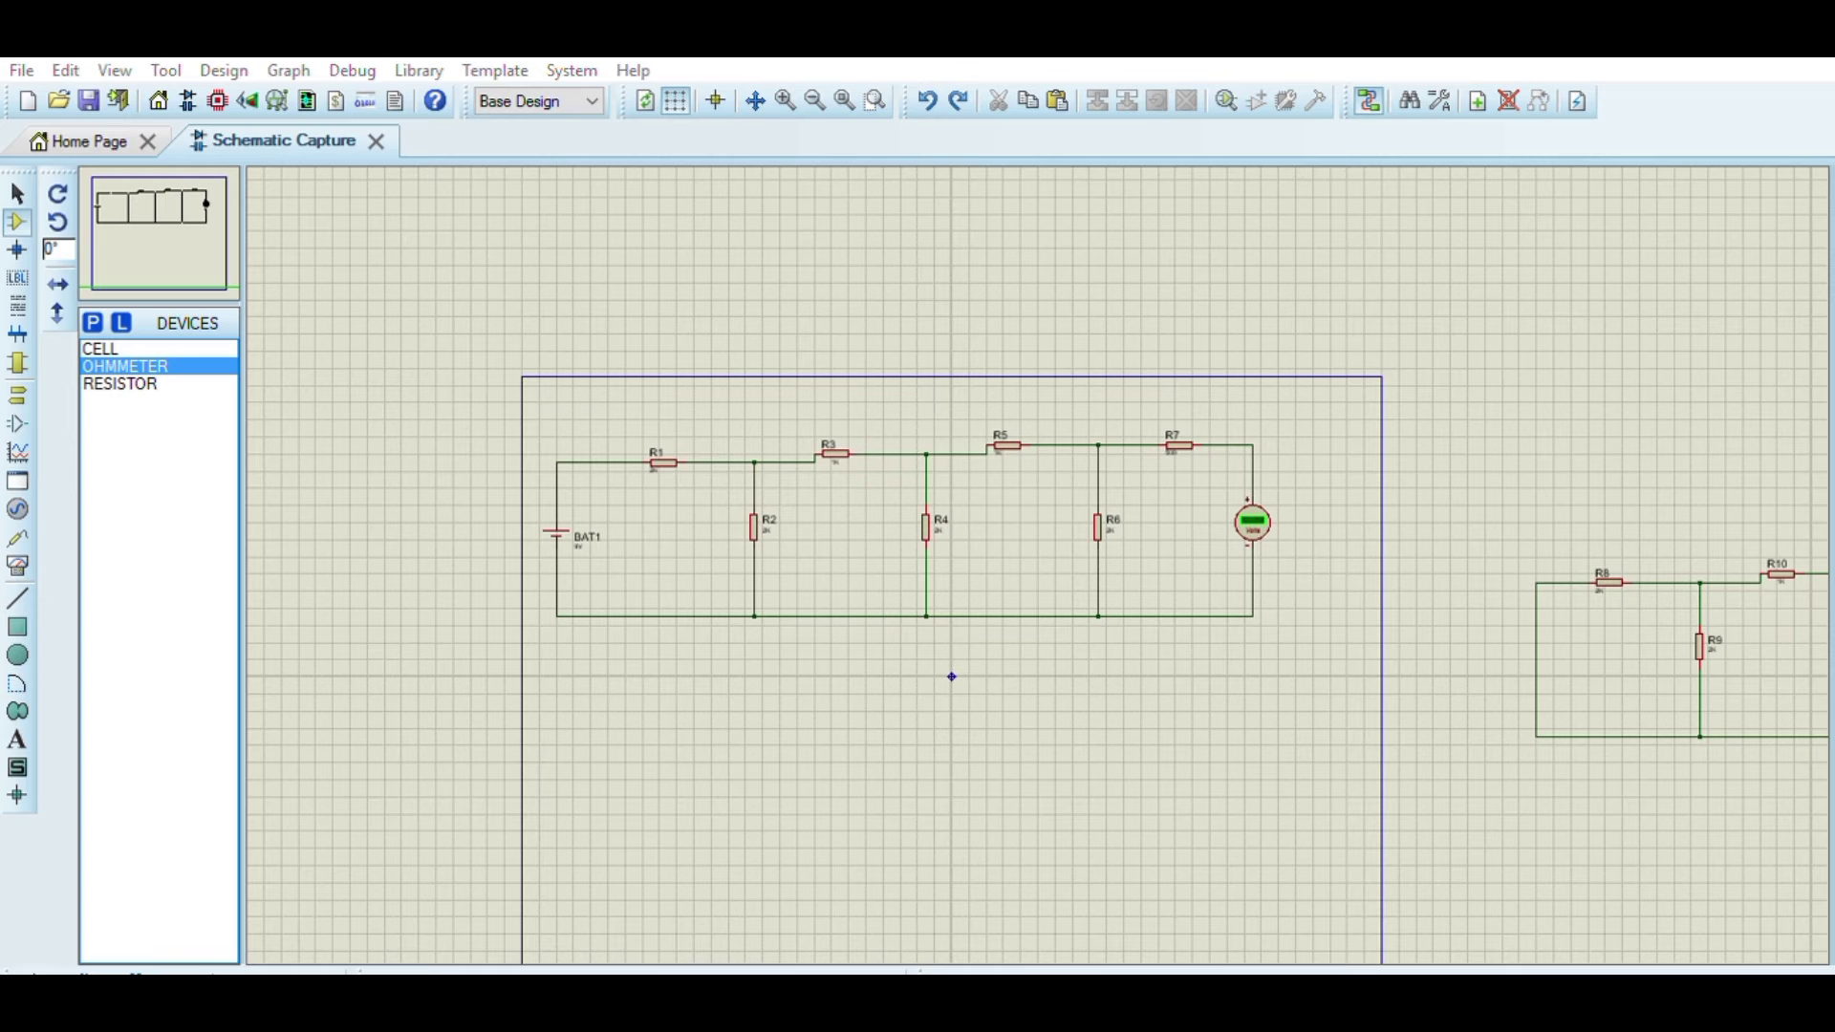
pyautogui.hotkey('ctrl', 'v')
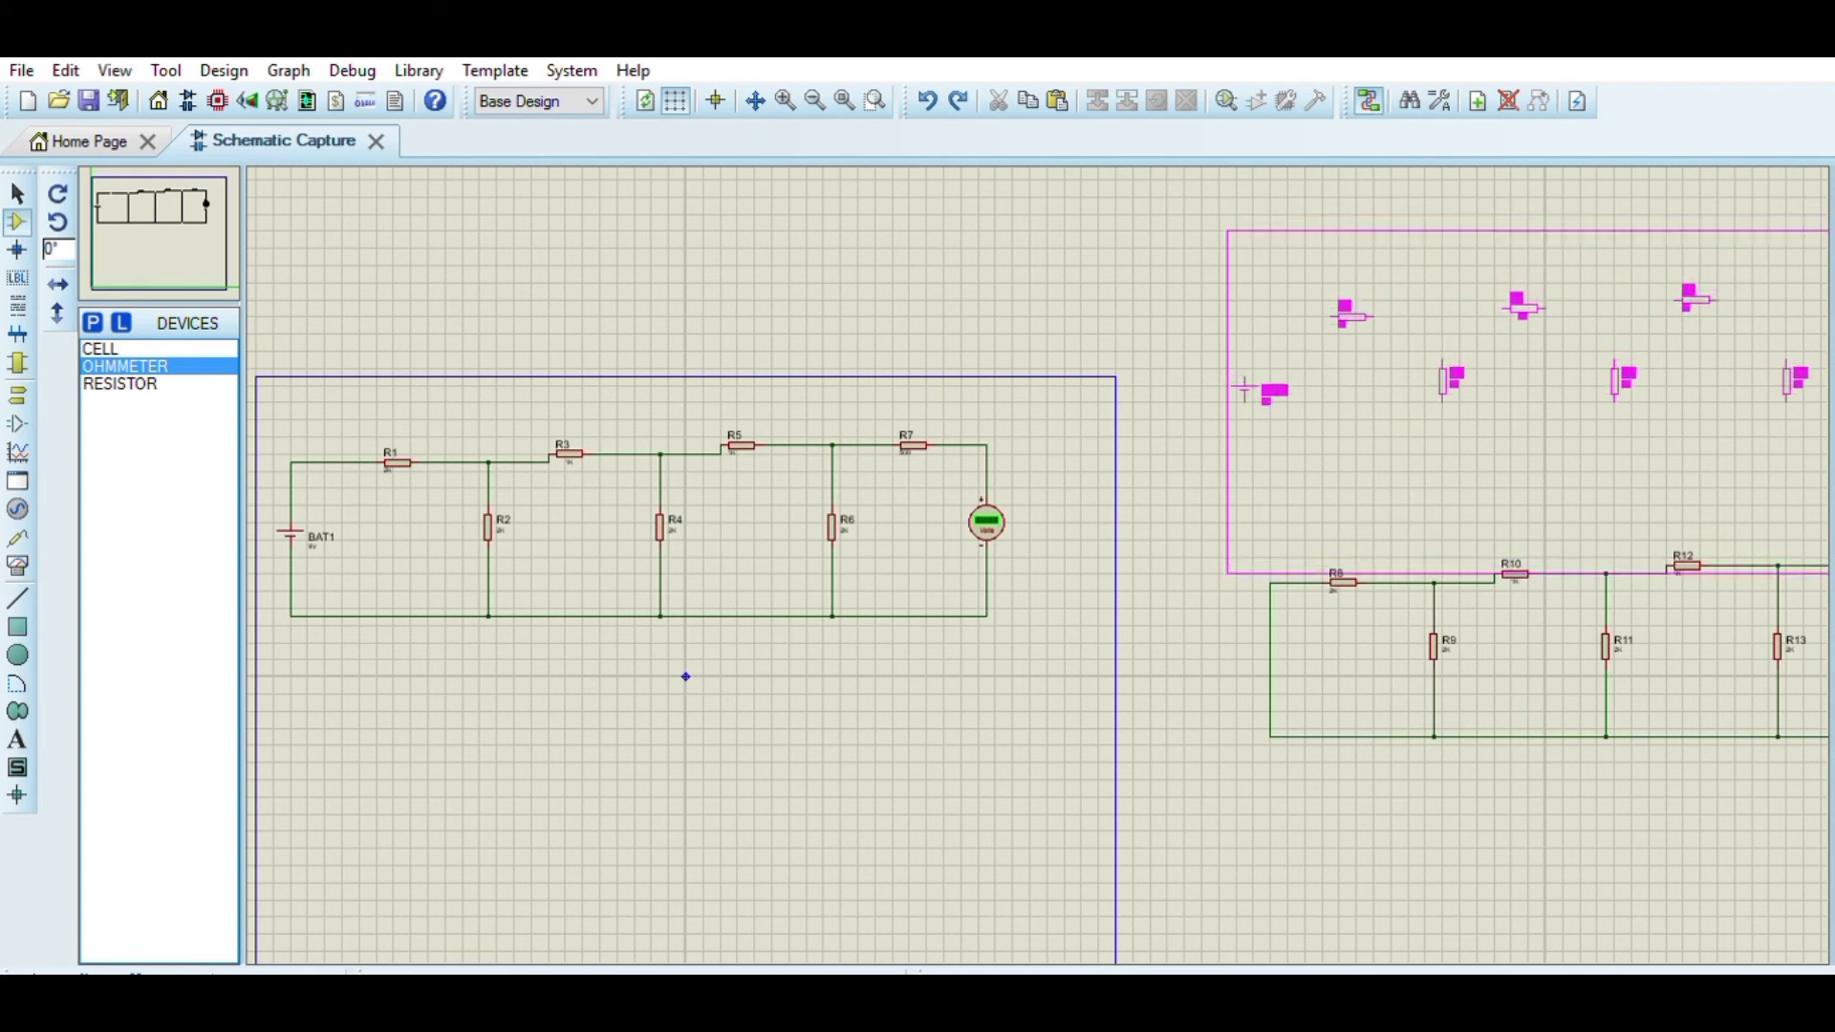
pyautogui.click(1237, 583)
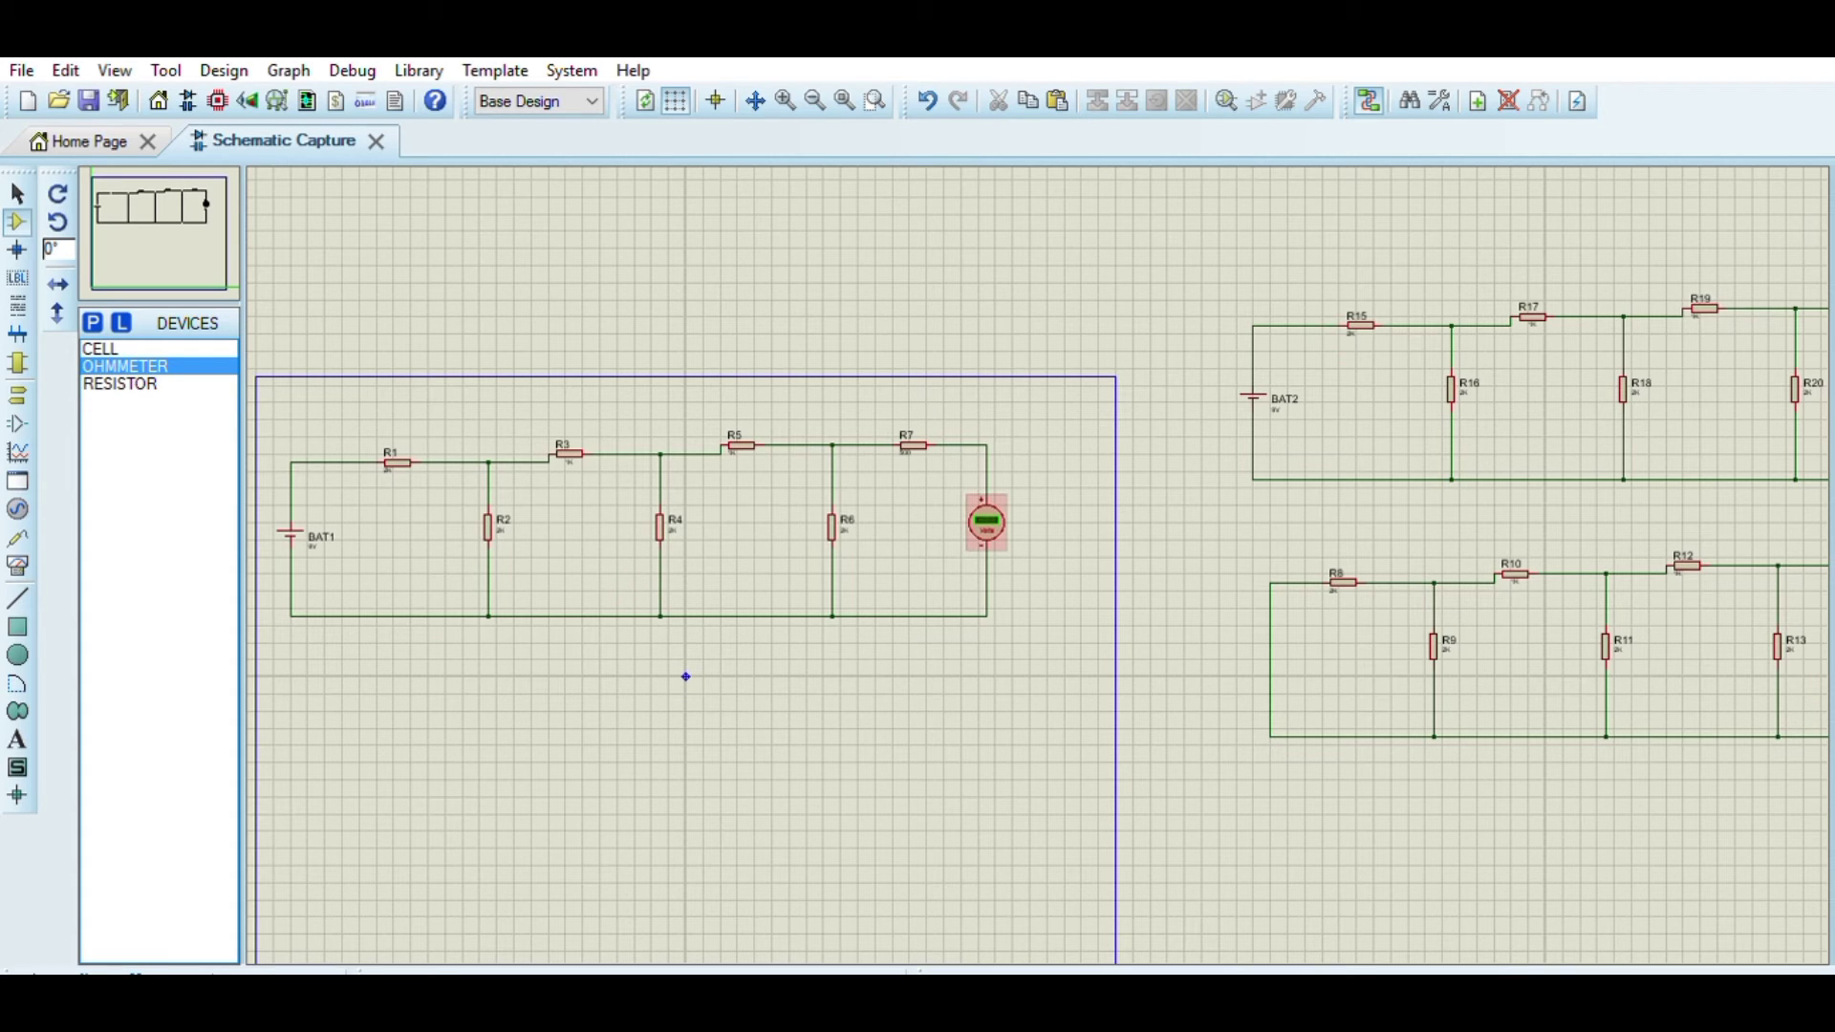
# - Delete the voltmeter after R7 and place a DC ammeter there, rotated 90° so its terminals are vertical
pyautogui.click(986, 523)
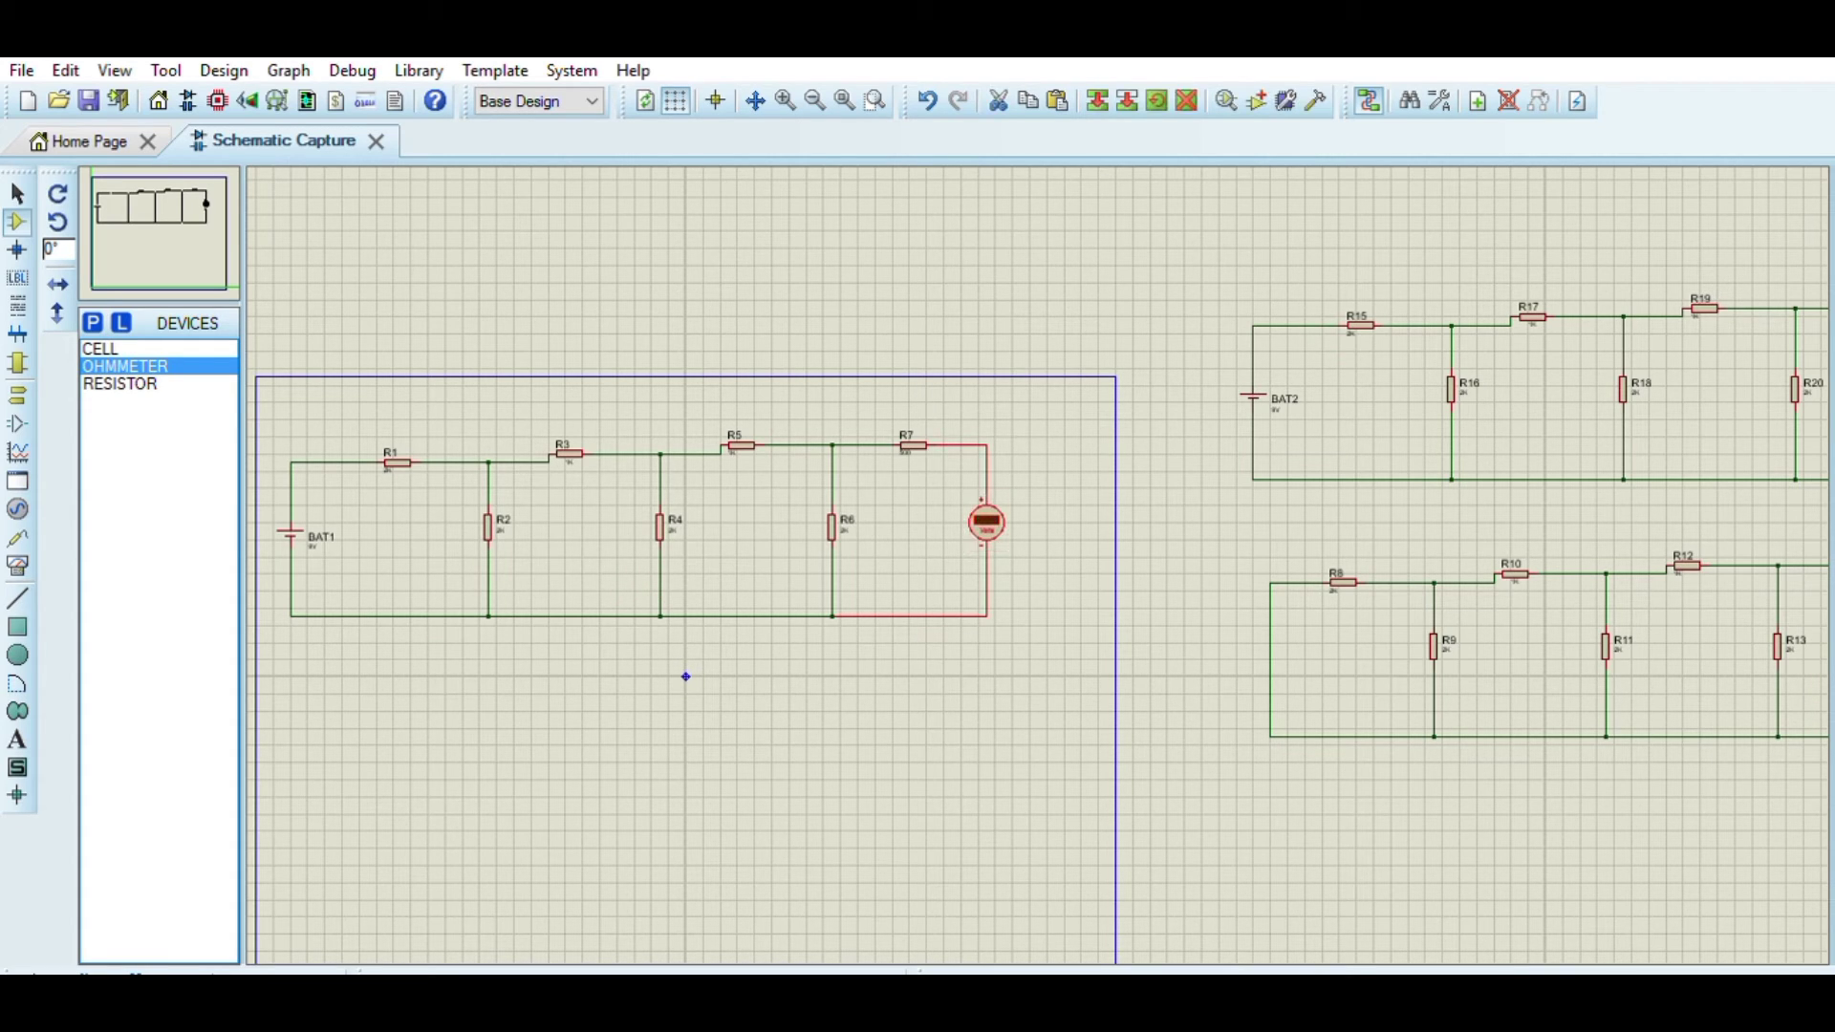
pyautogui.press('Delete')
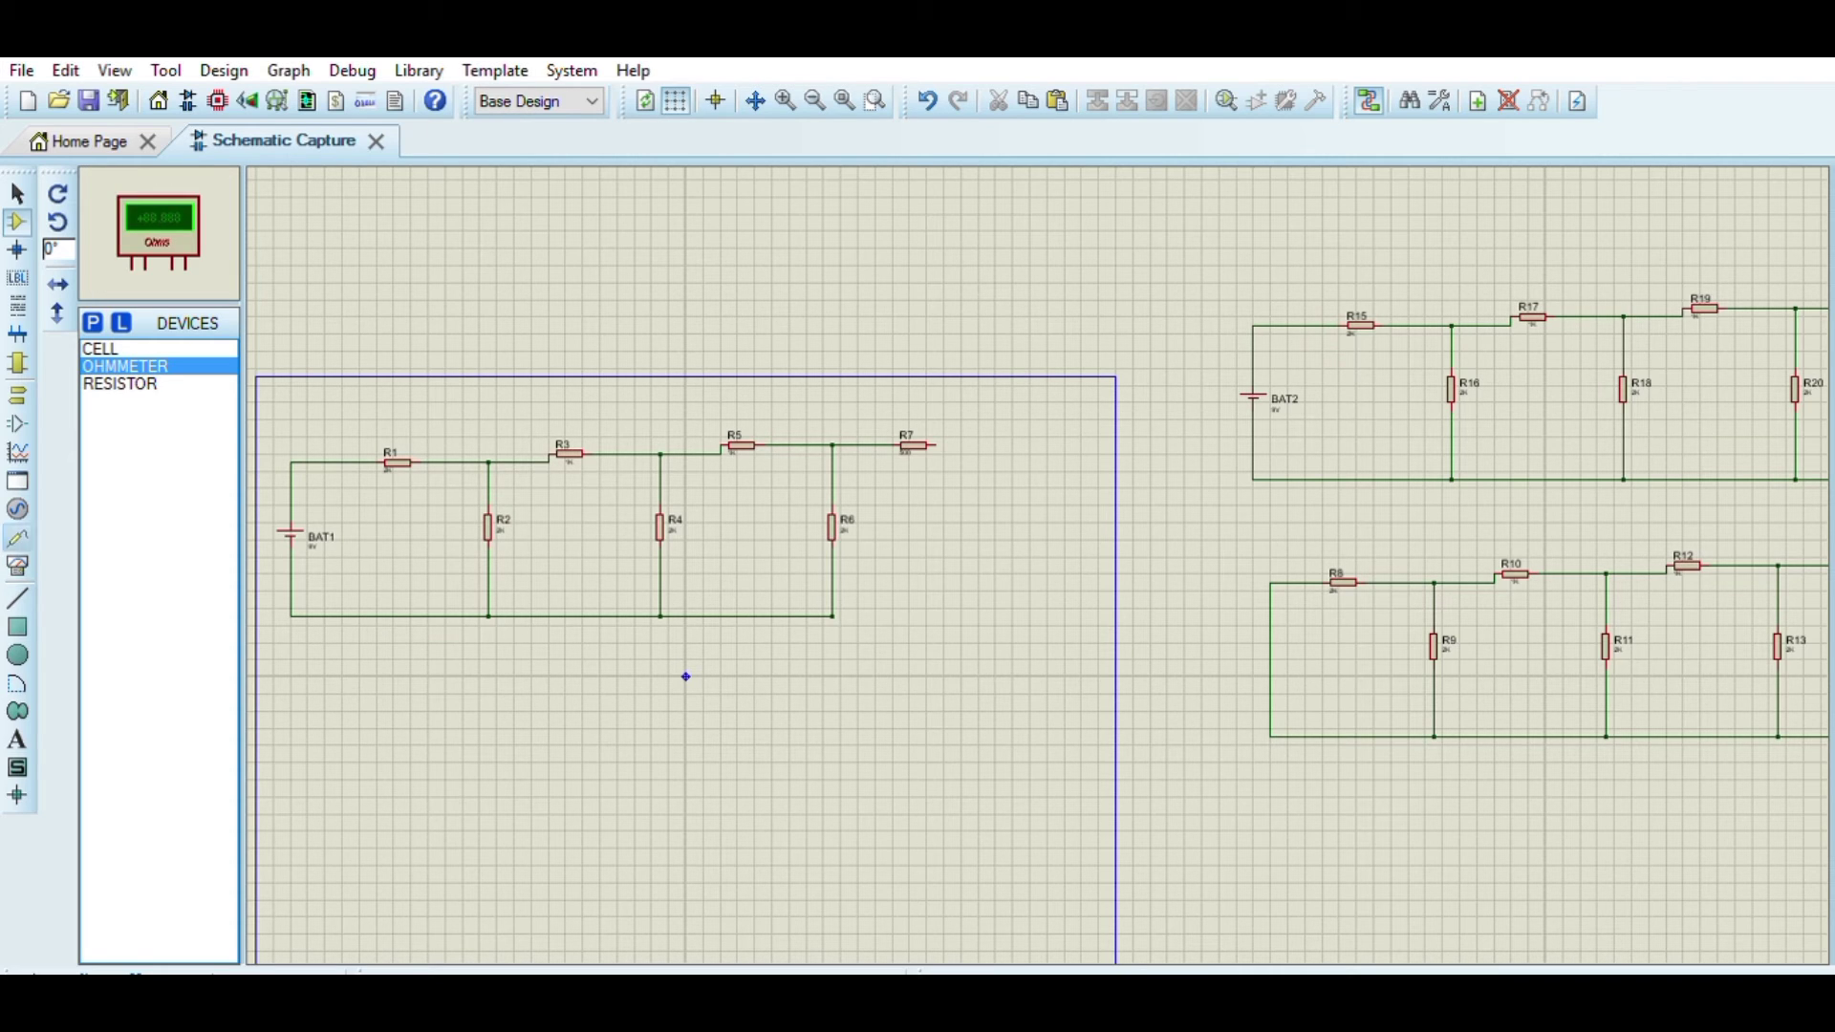
pyautogui.click(17, 566)
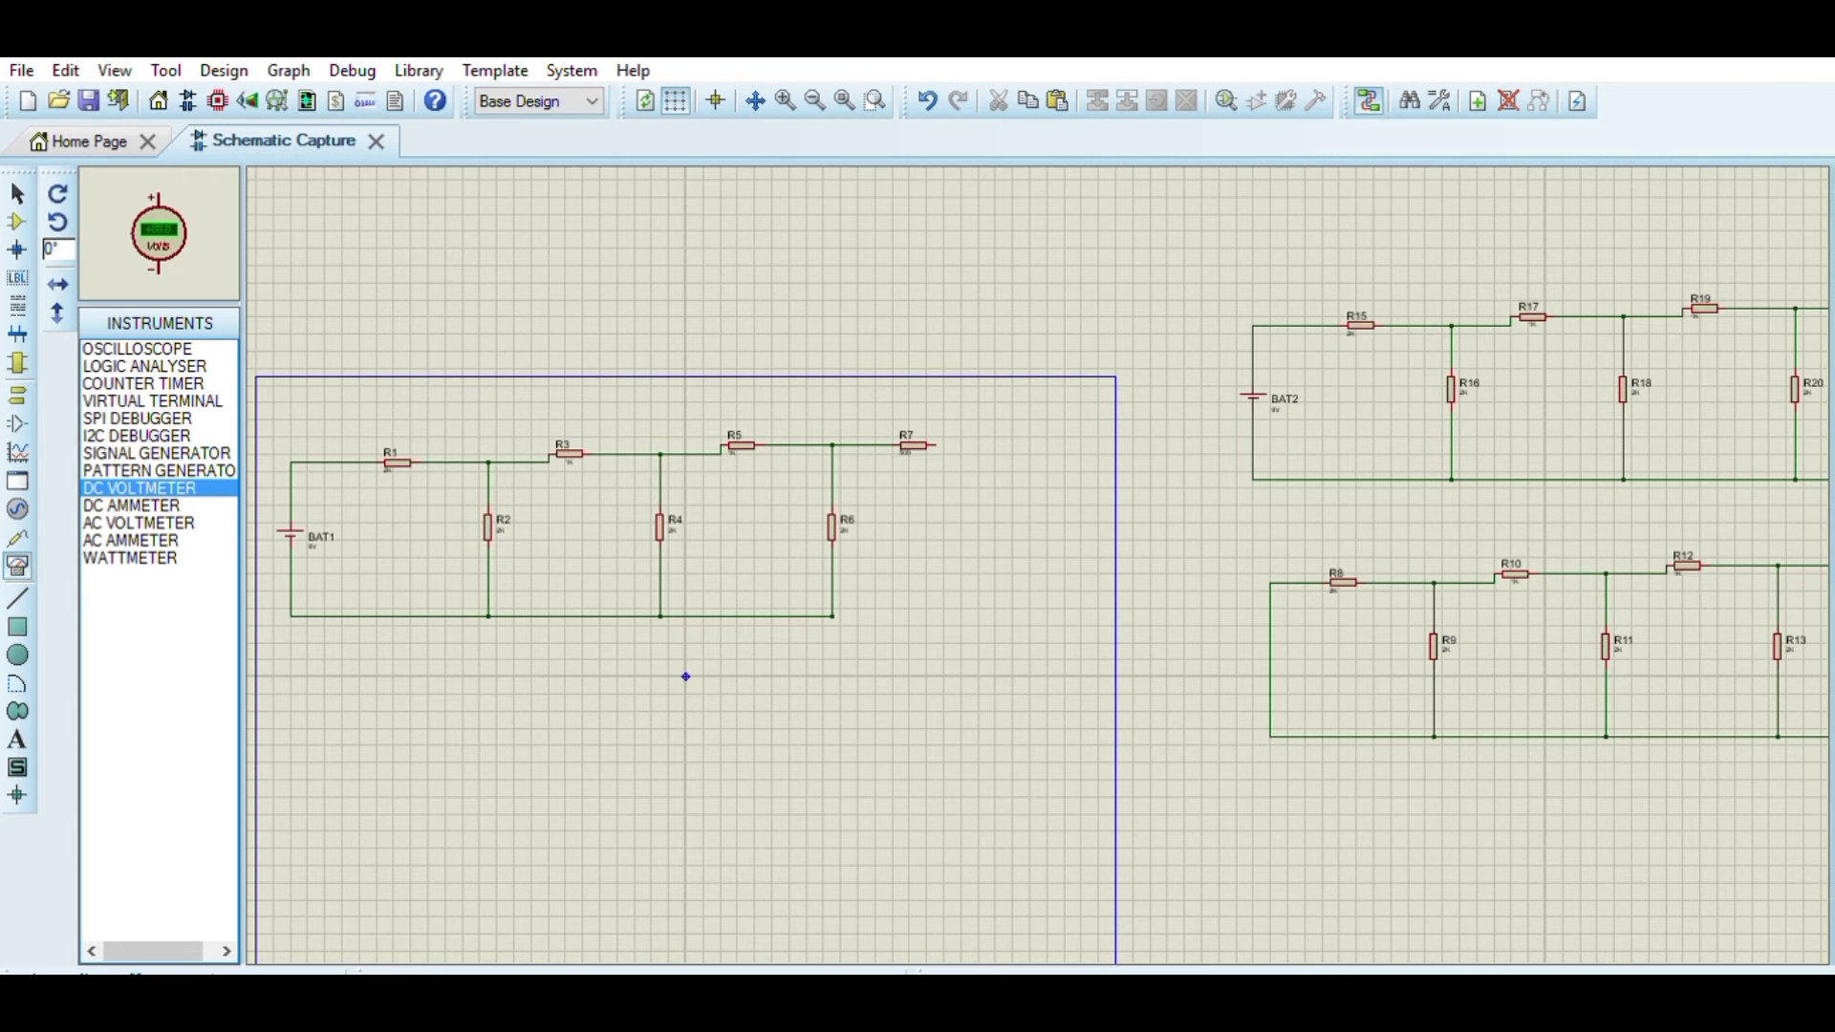
pyautogui.press('Down')
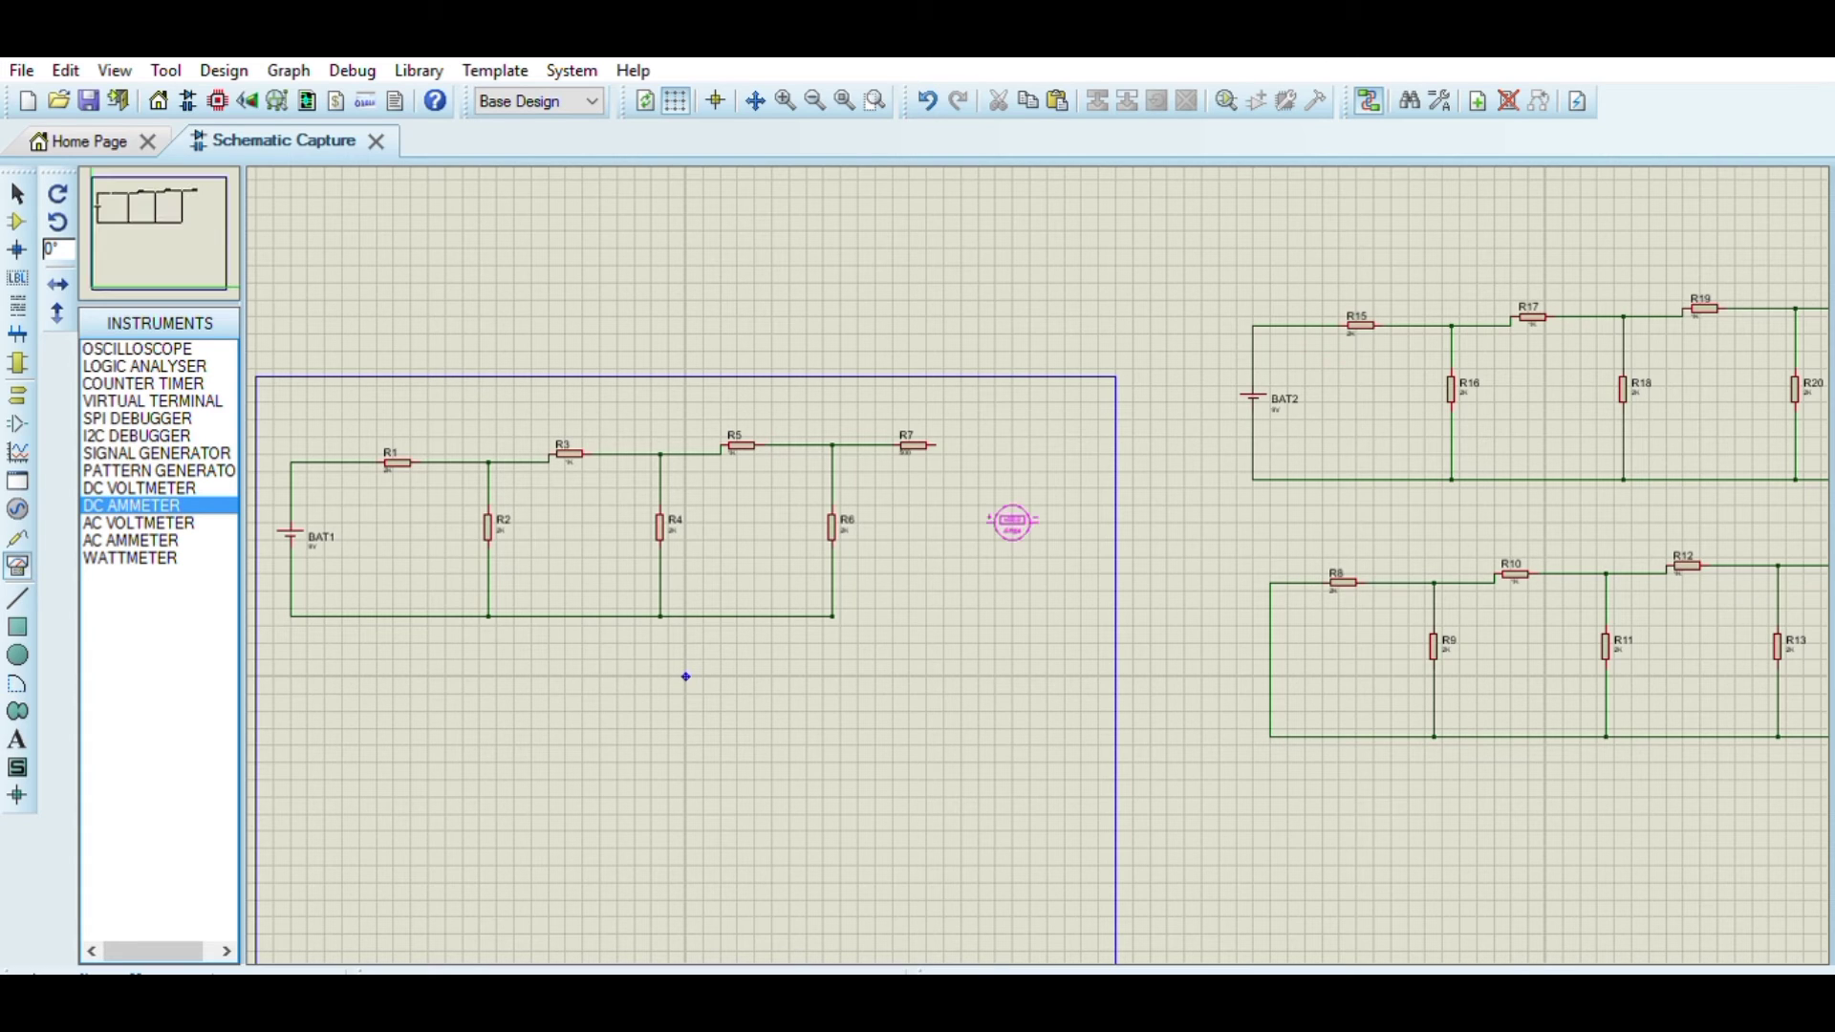
pyautogui.click(1013, 522)
pyautogui.click(1013, 522)
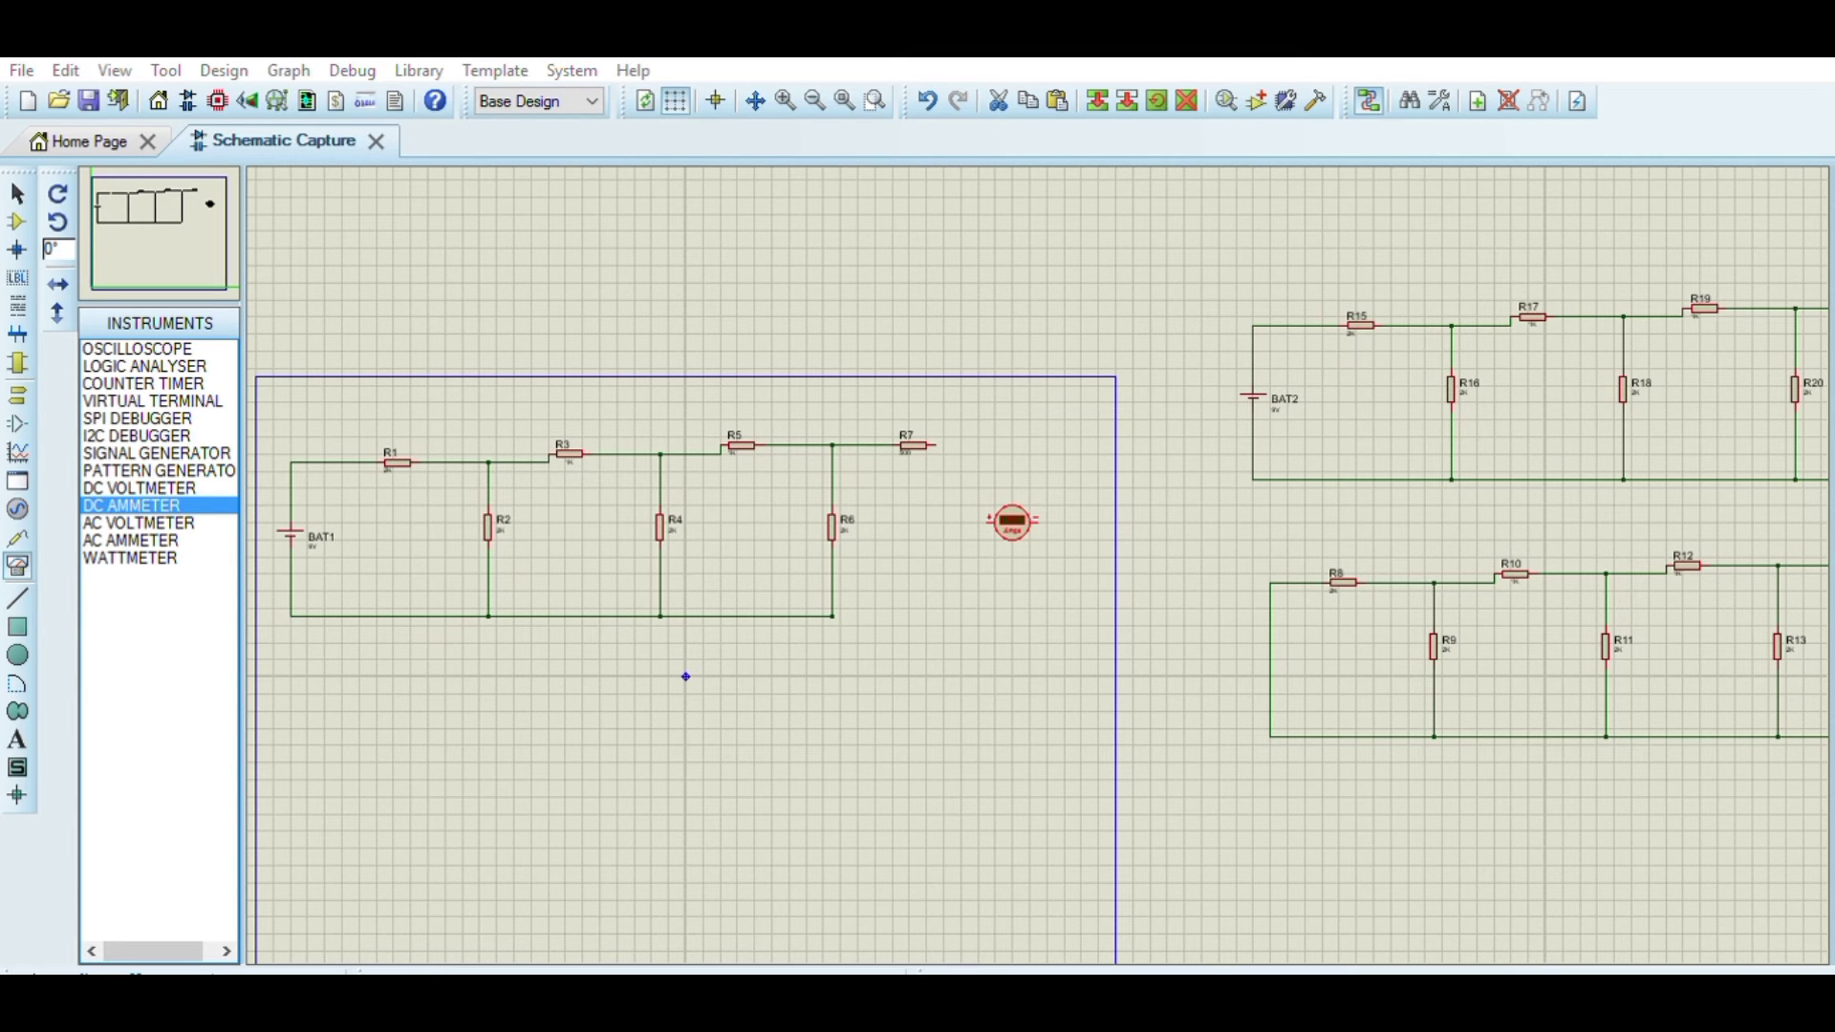
pyautogui.press('KP_Add')
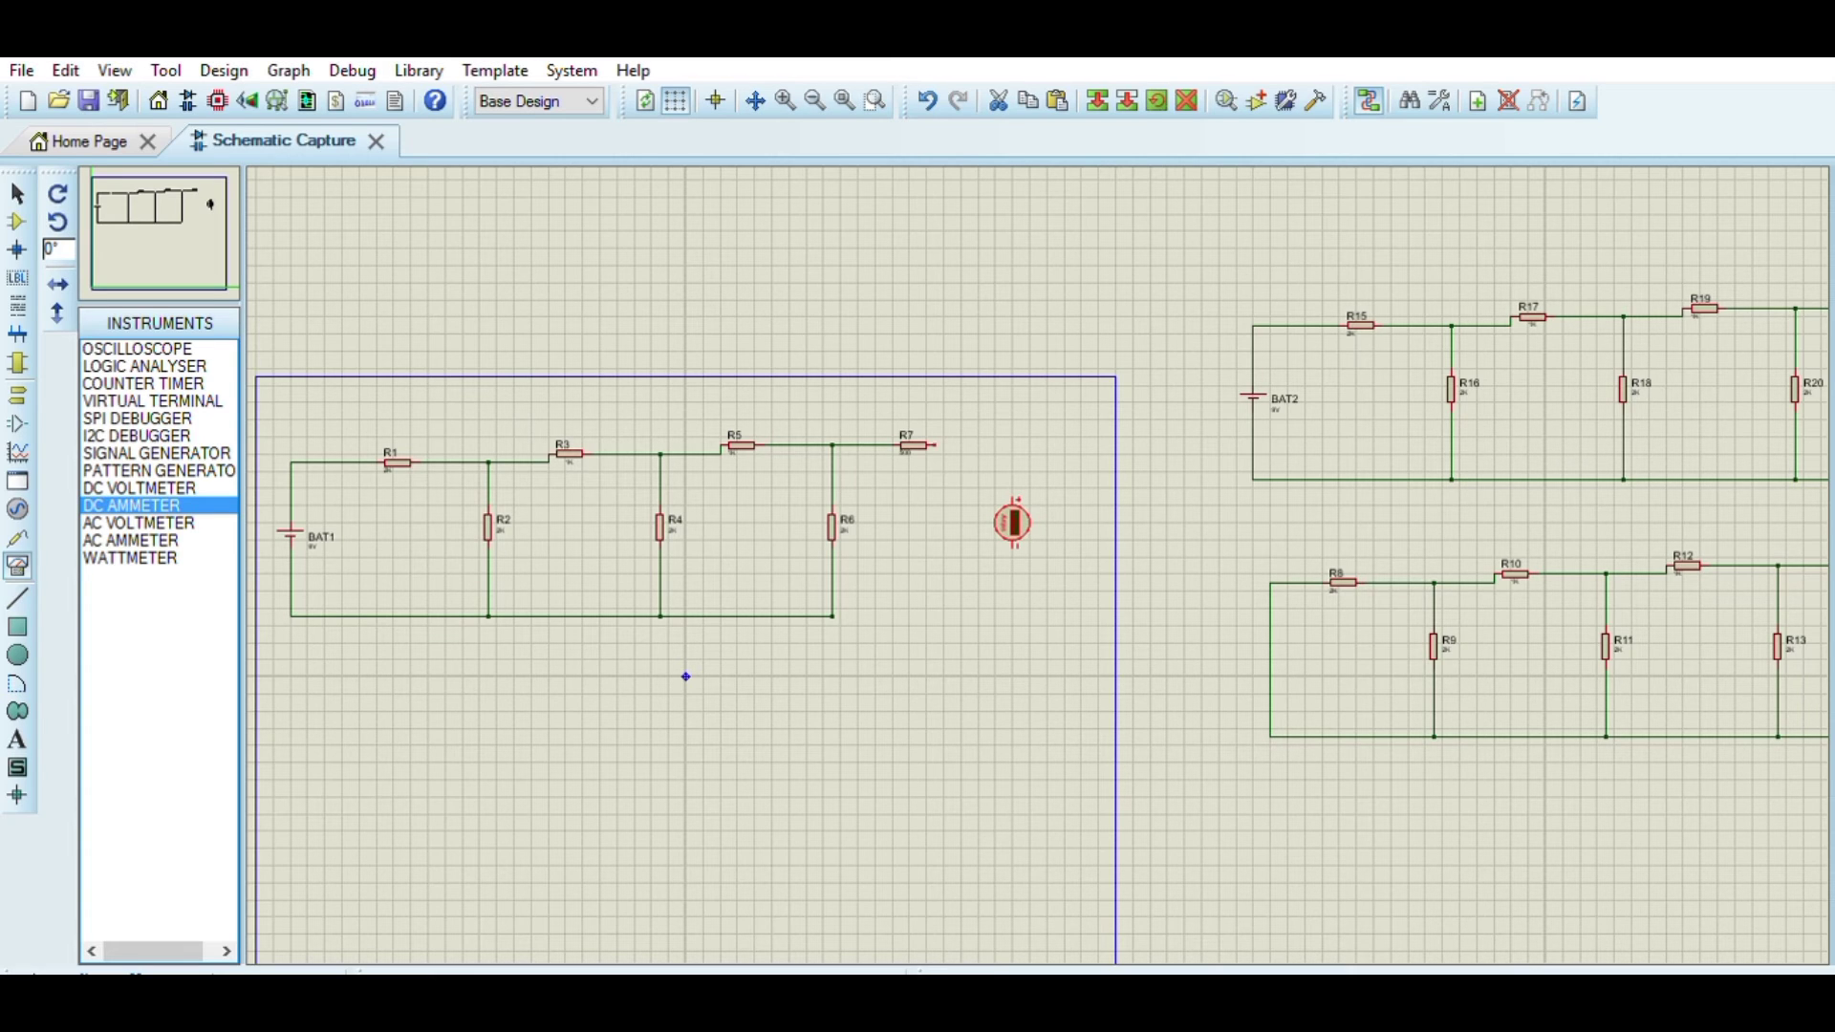
# - Wire the ammeter between R7's free end and the return line below R6, and set its display range to milliamps
pyautogui.click(935, 445)
pyautogui.click(832, 616)
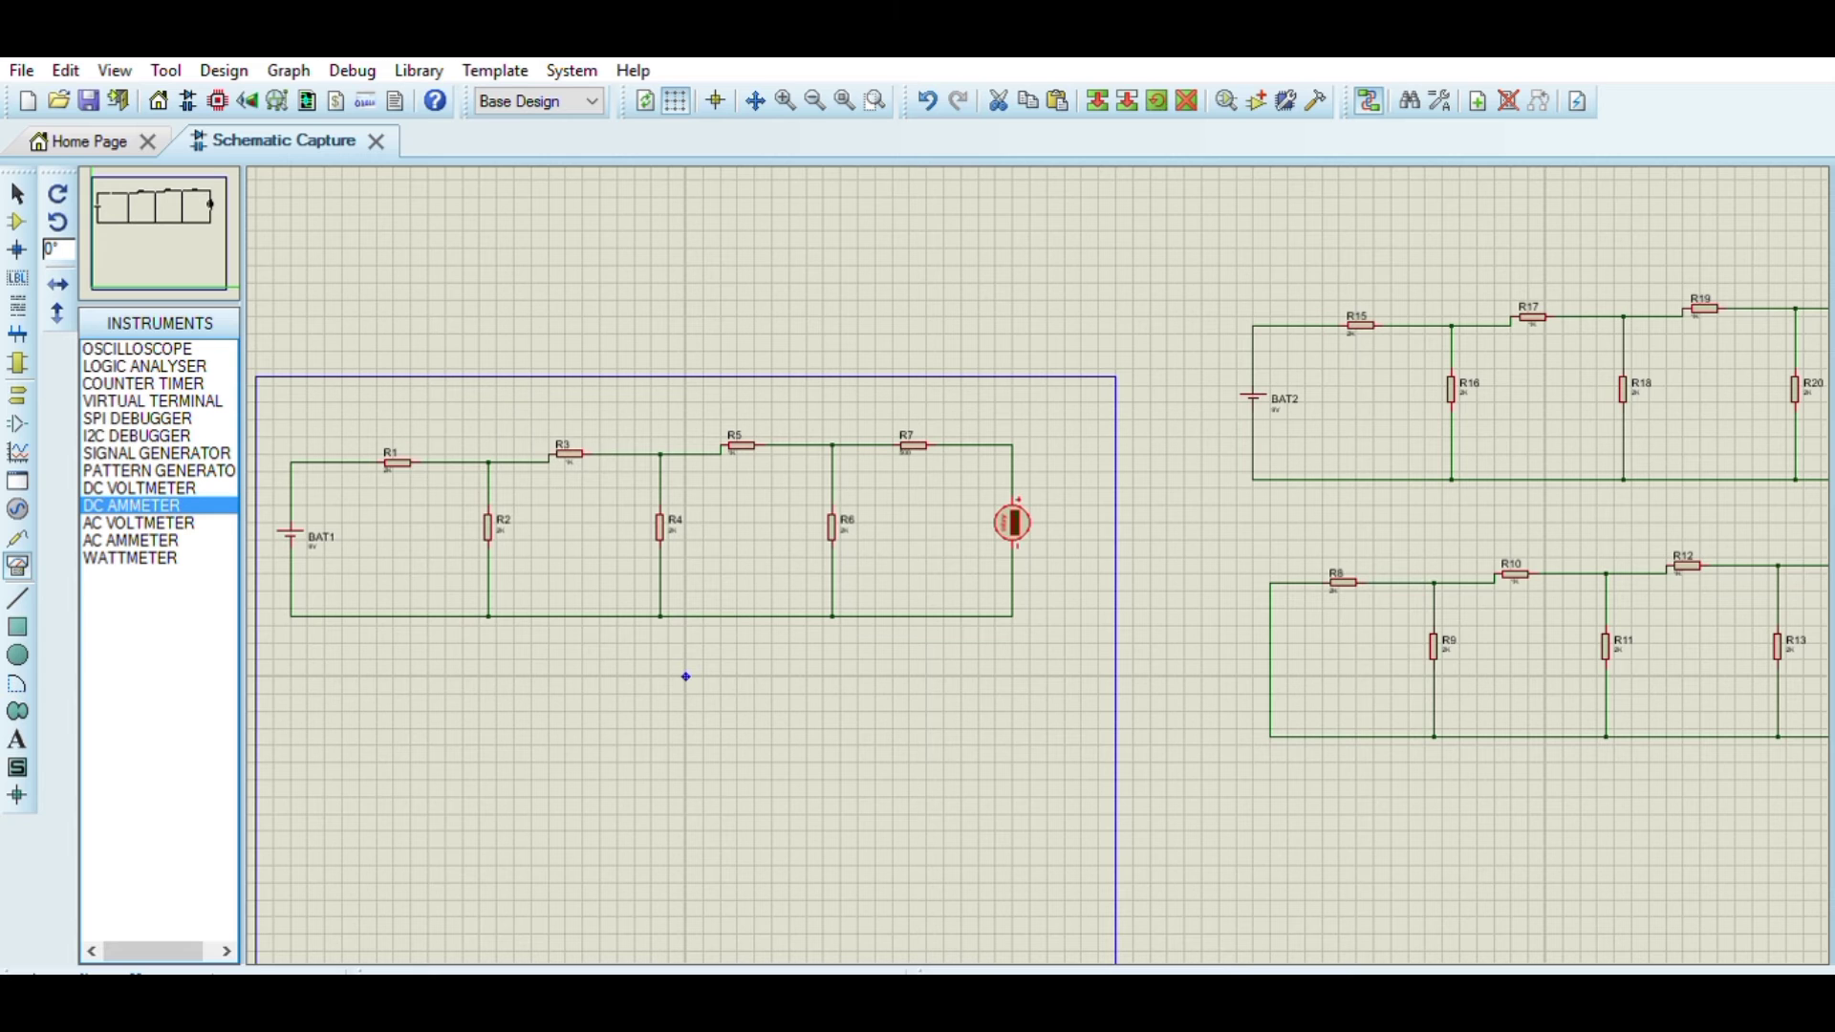
# - Examine the ammeter ladder's resistor values and meter connections, and compare it with the voltmeter and ohmmeter ladders outside the sheet border
pyautogui.moveTo(686, 676); pyautogui.dragTo(556, 573)
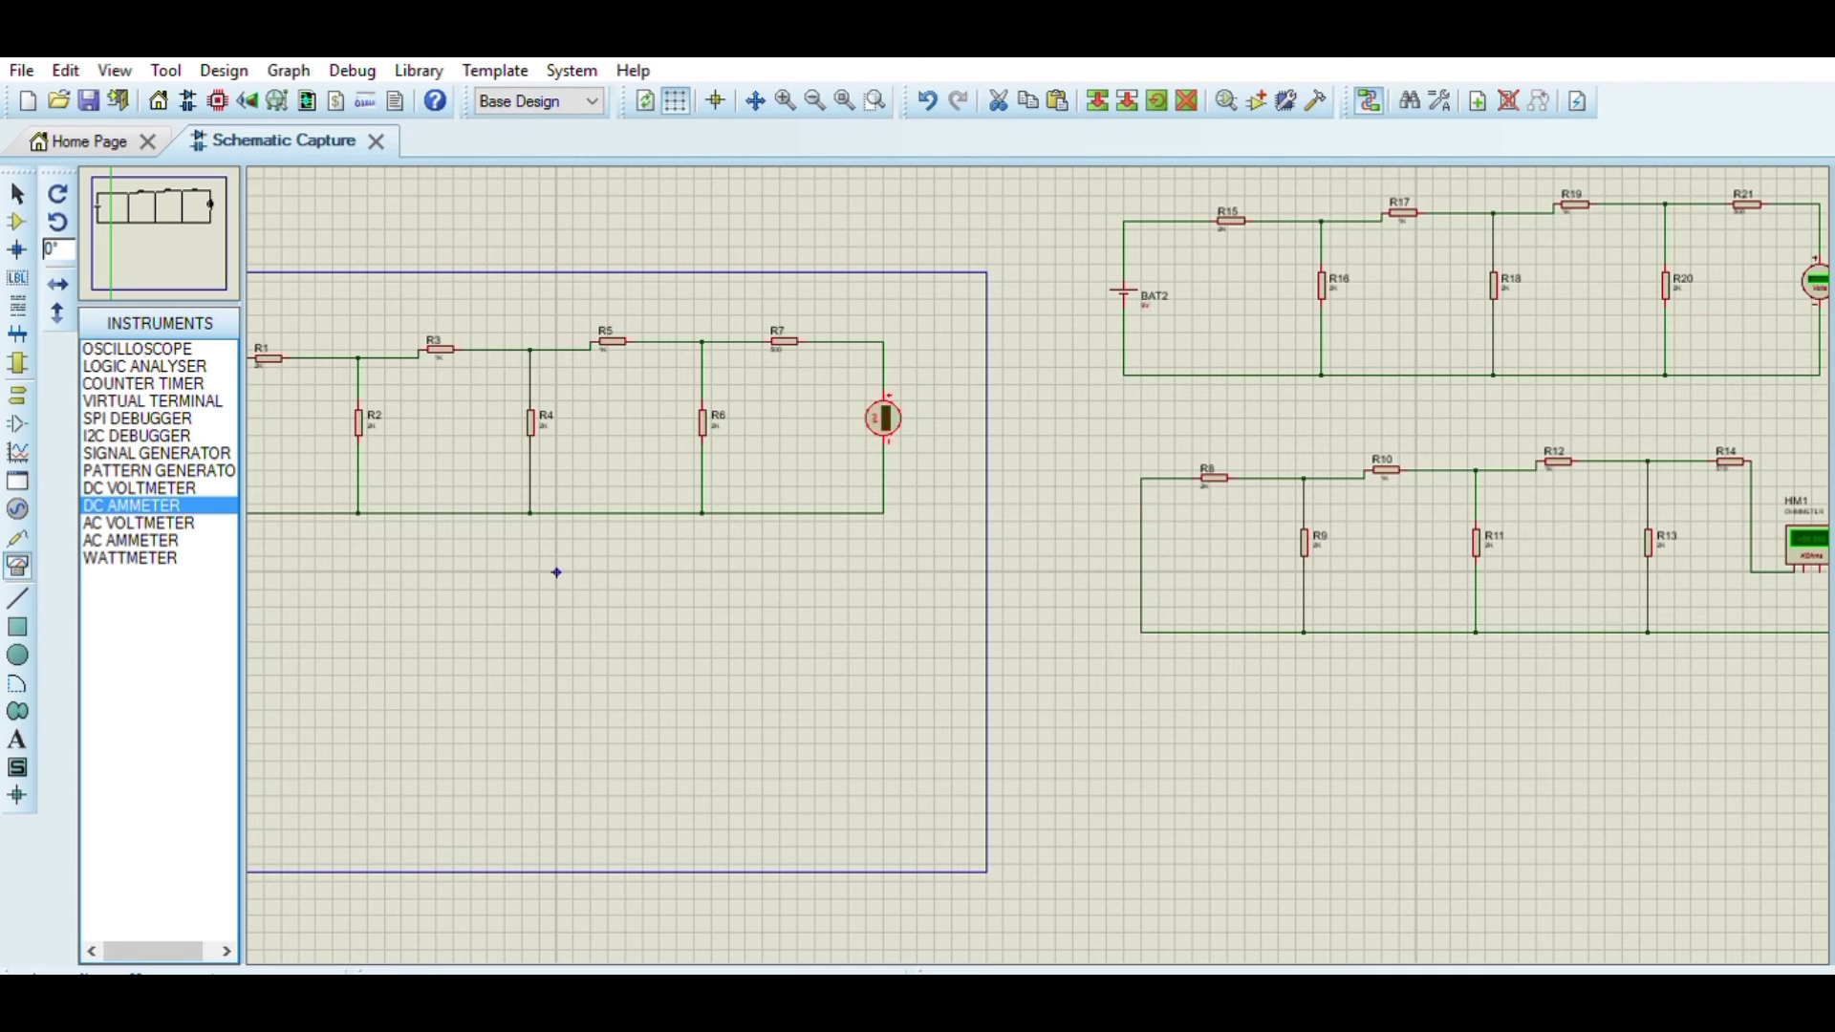
pyautogui.scroll(2, 557, 572)
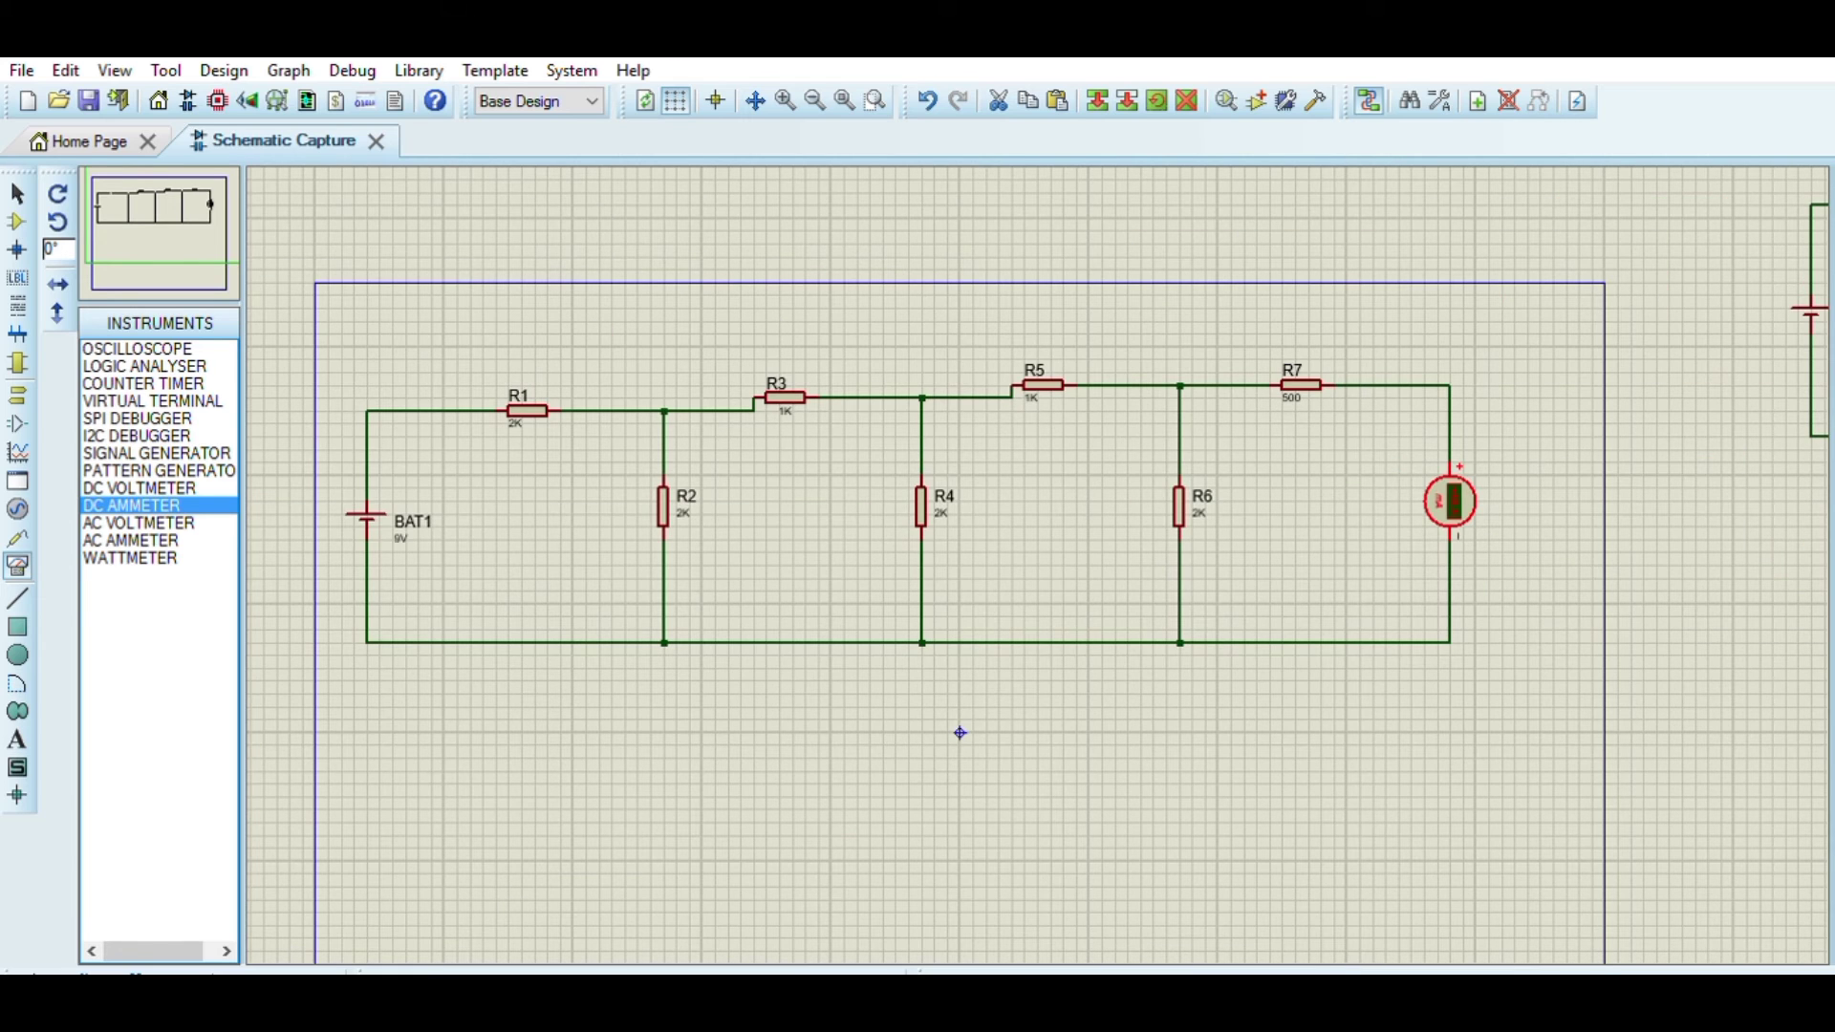
pyautogui.scroll(2, 960, 733)
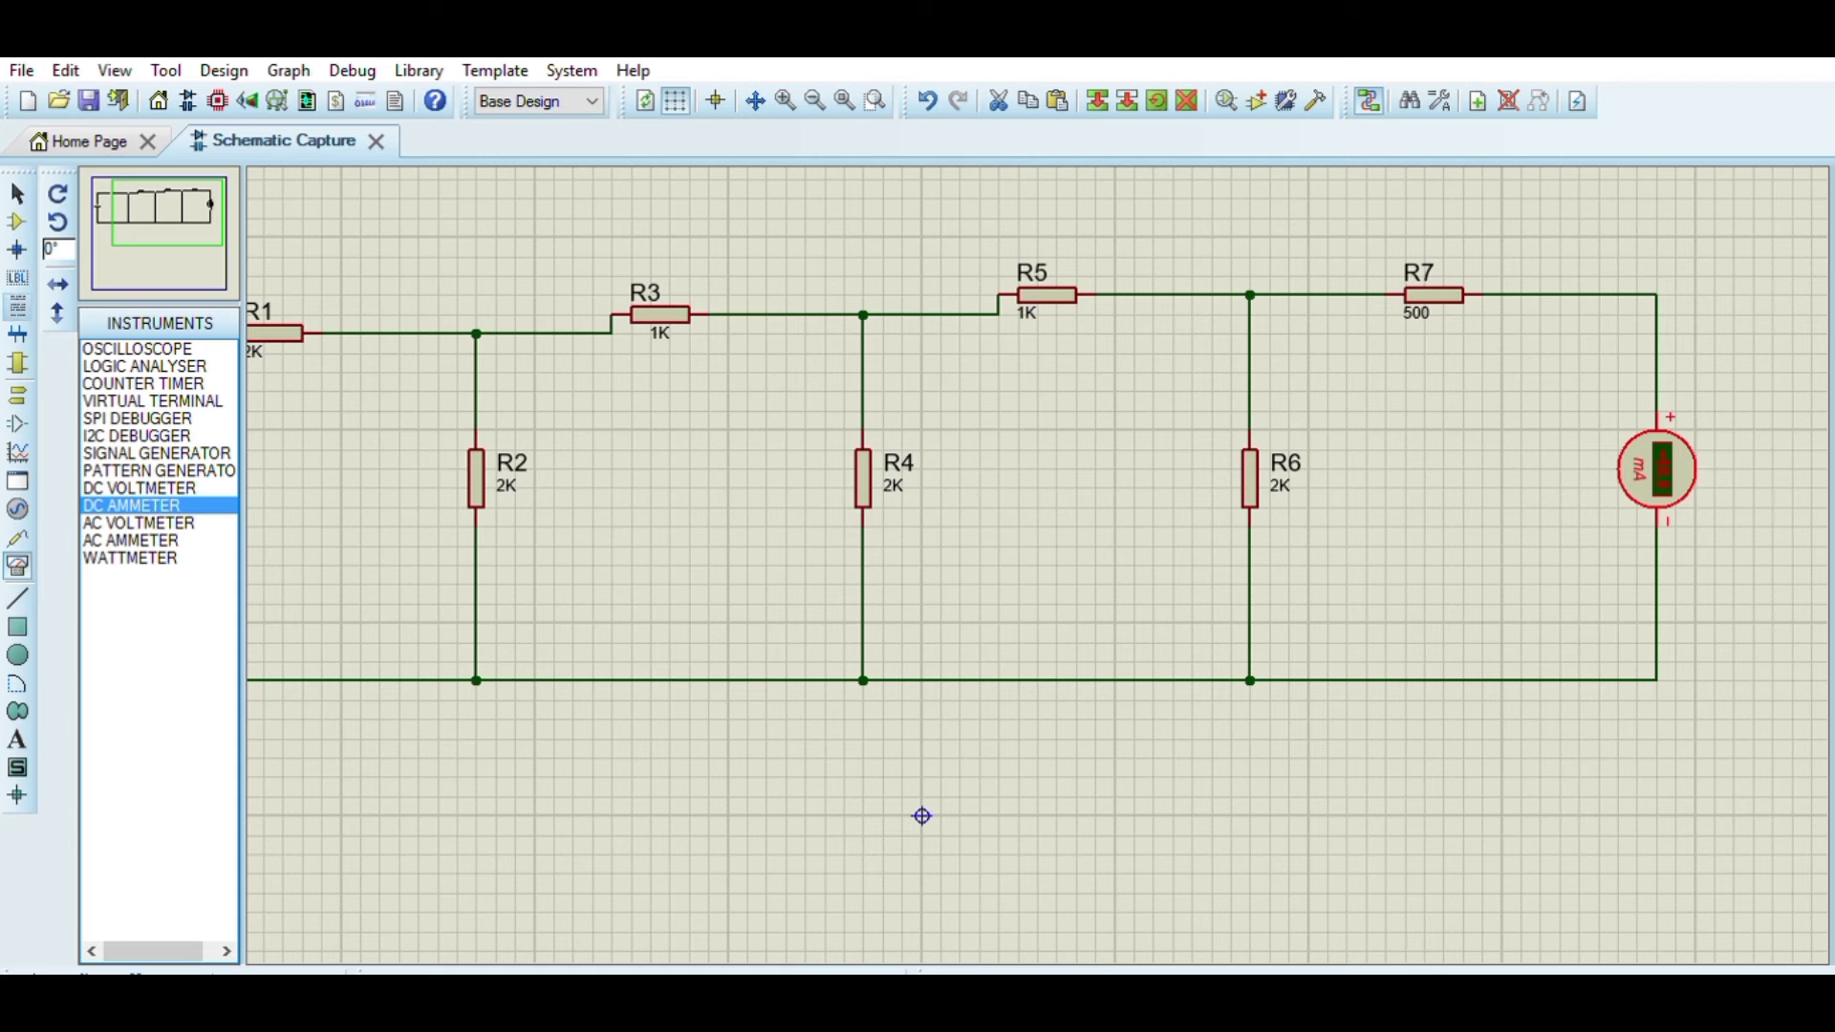
pyautogui.moveTo(922, 815); pyautogui.dragTo(1174, 742)
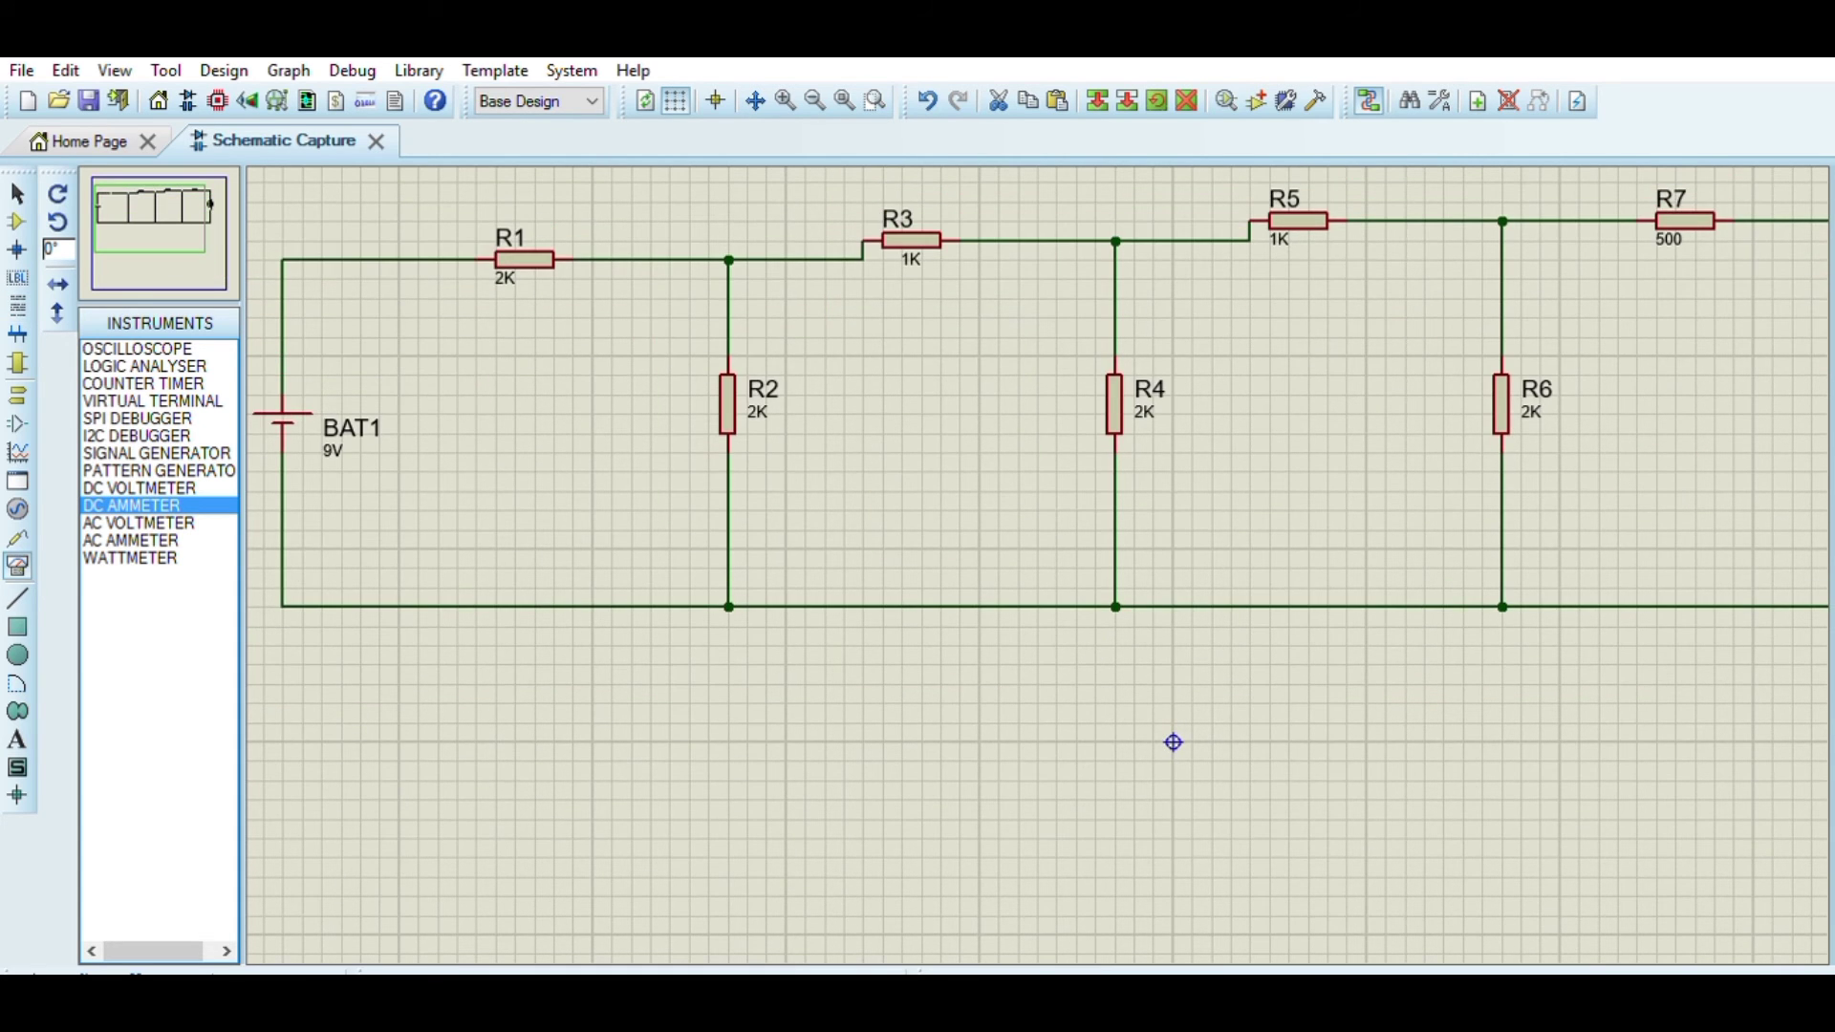
pyautogui.click(1669, 240)
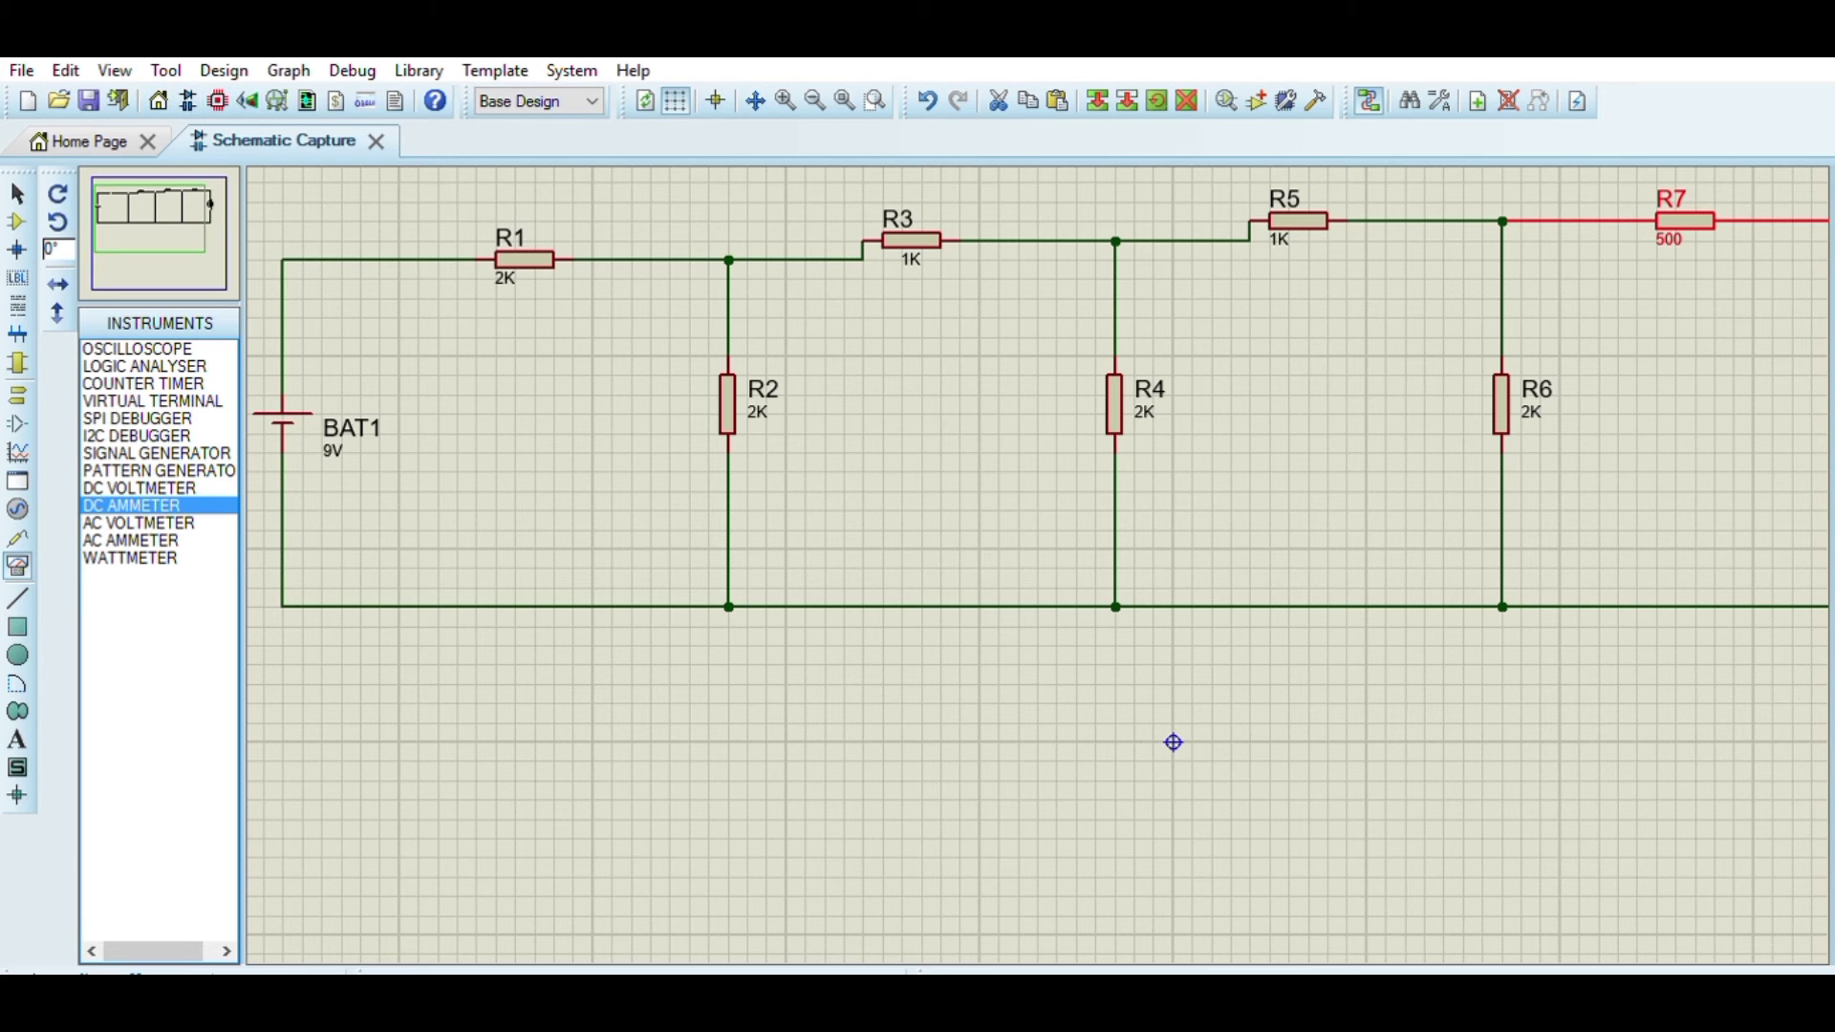
pyautogui.click(172, 219)
pyautogui.moveTo(844, 727); pyautogui.dragTo(303, 743)
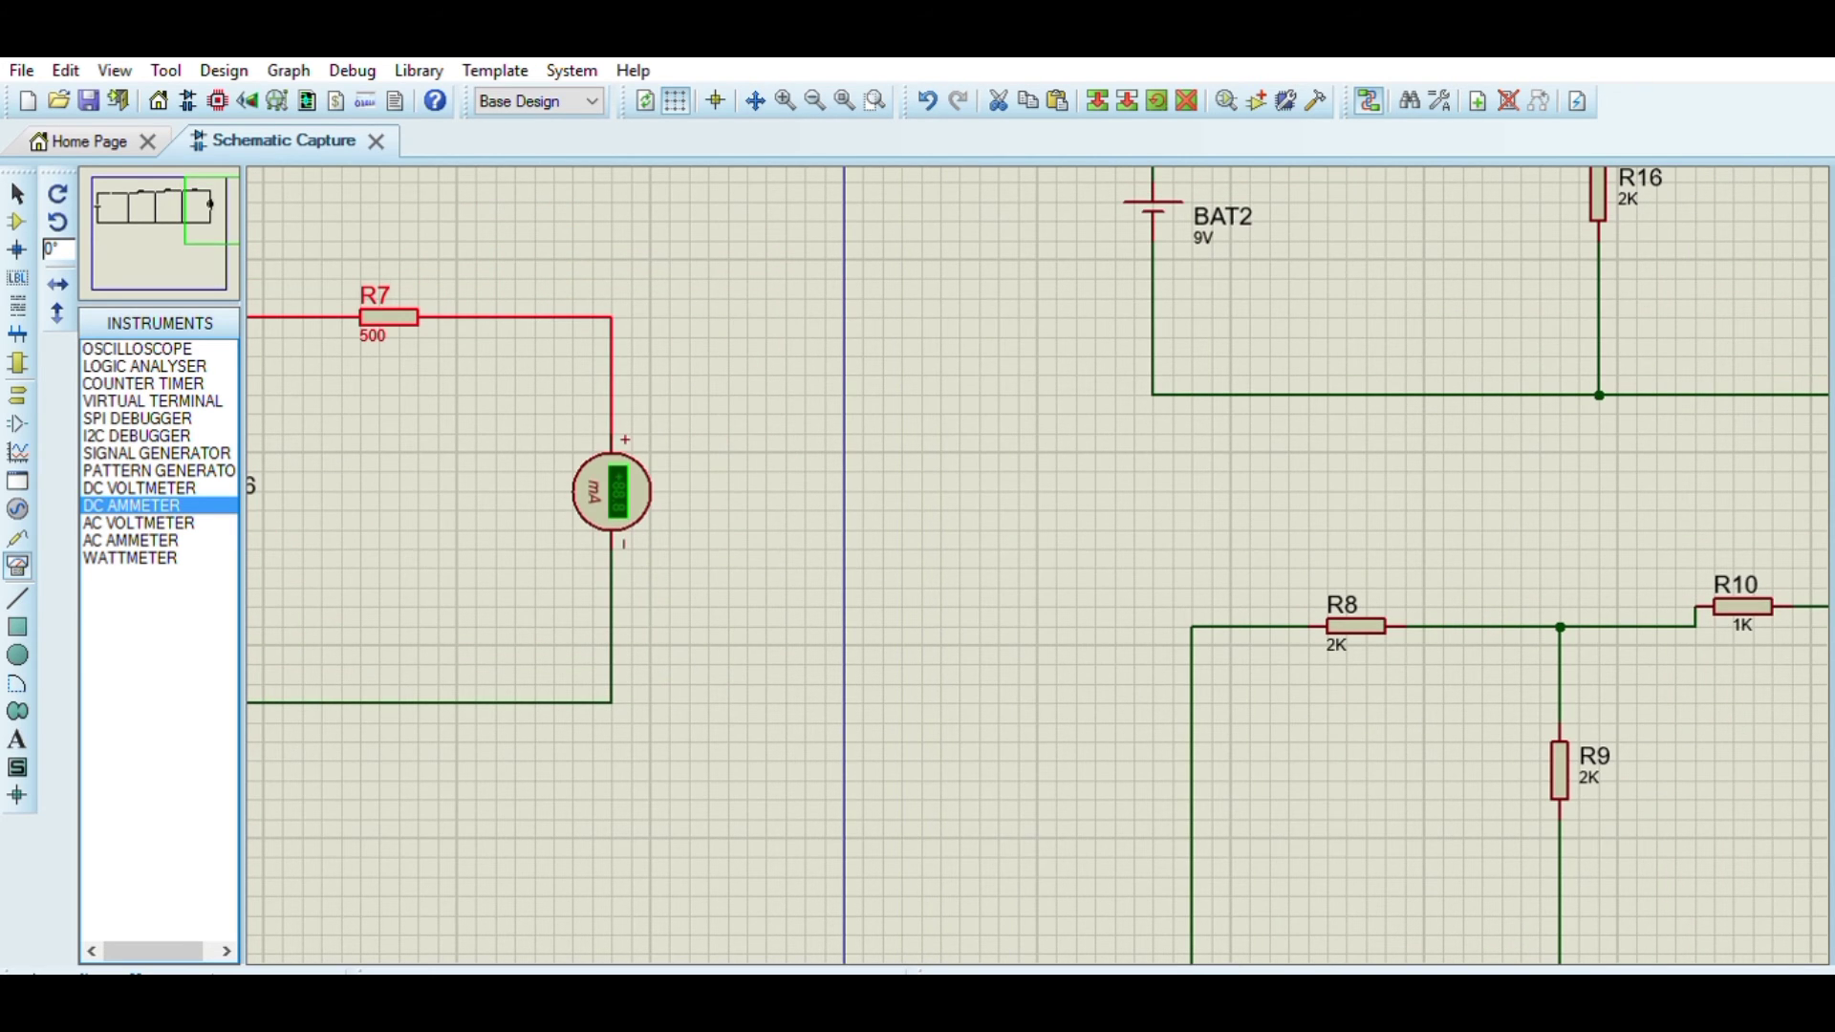
pyautogui.scroll(1, 612, 492)
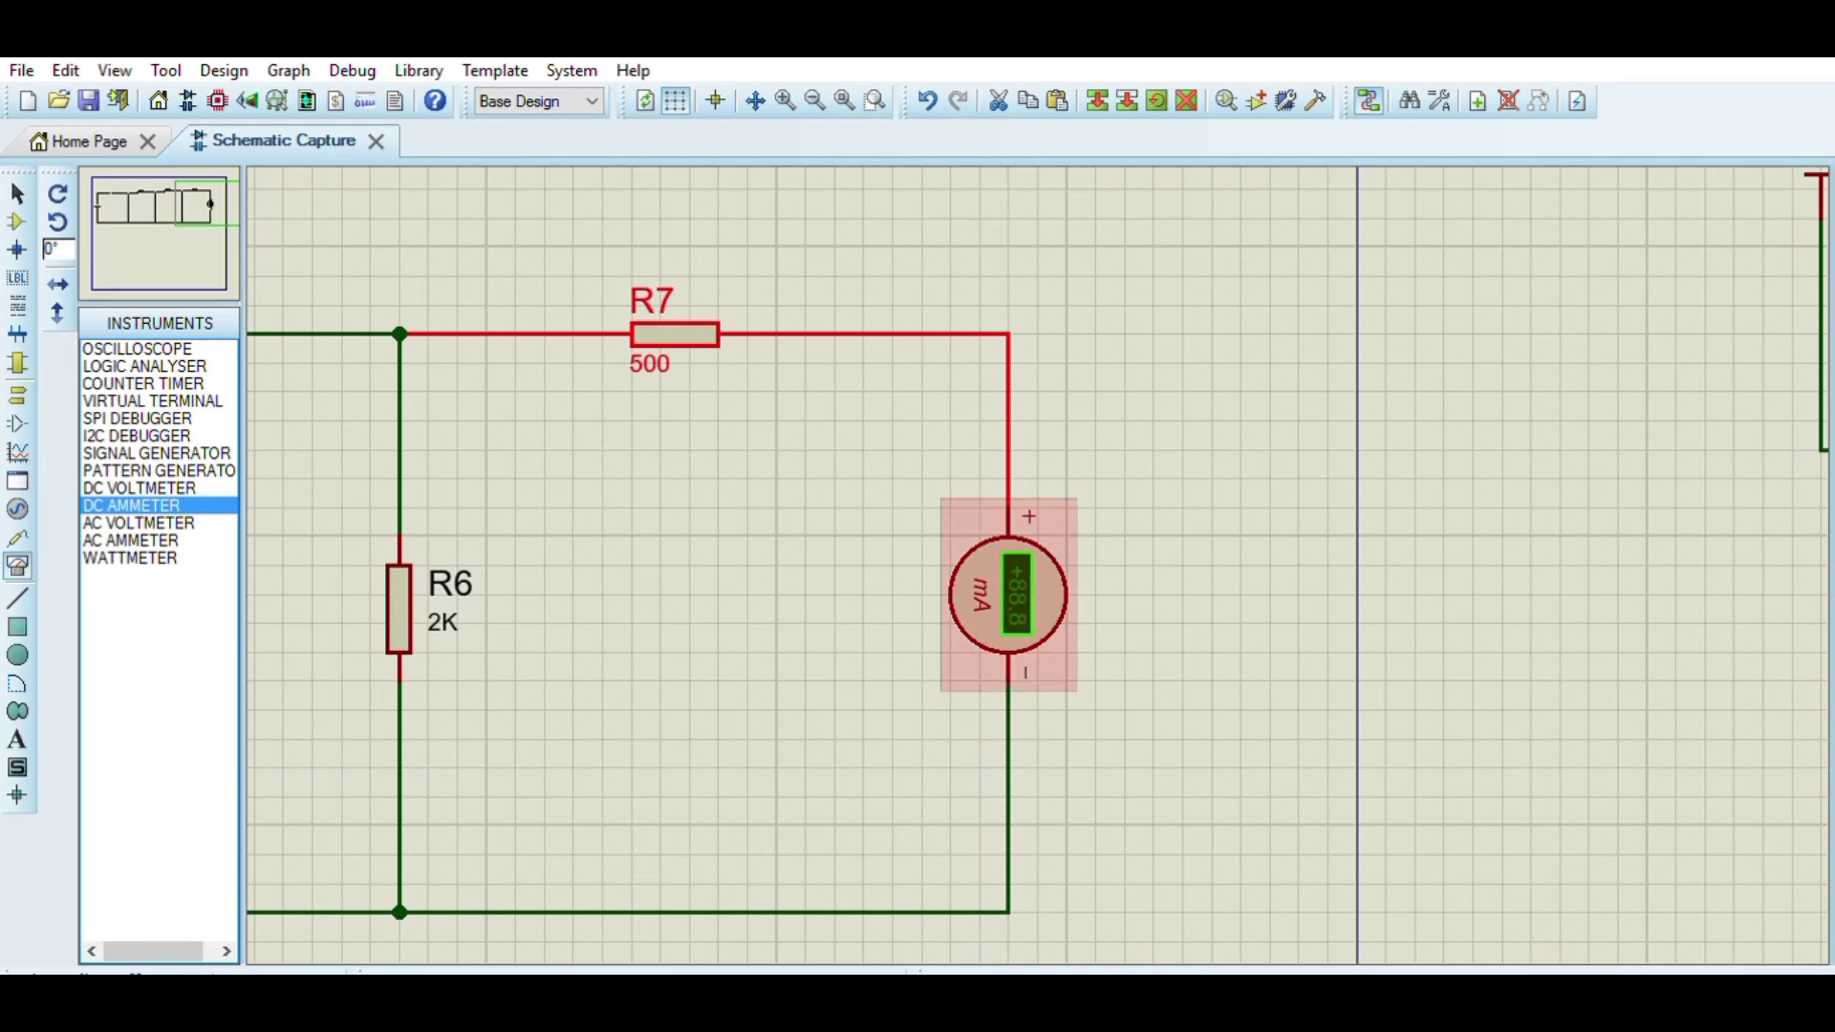
pyautogui.middleClick(778, 229)
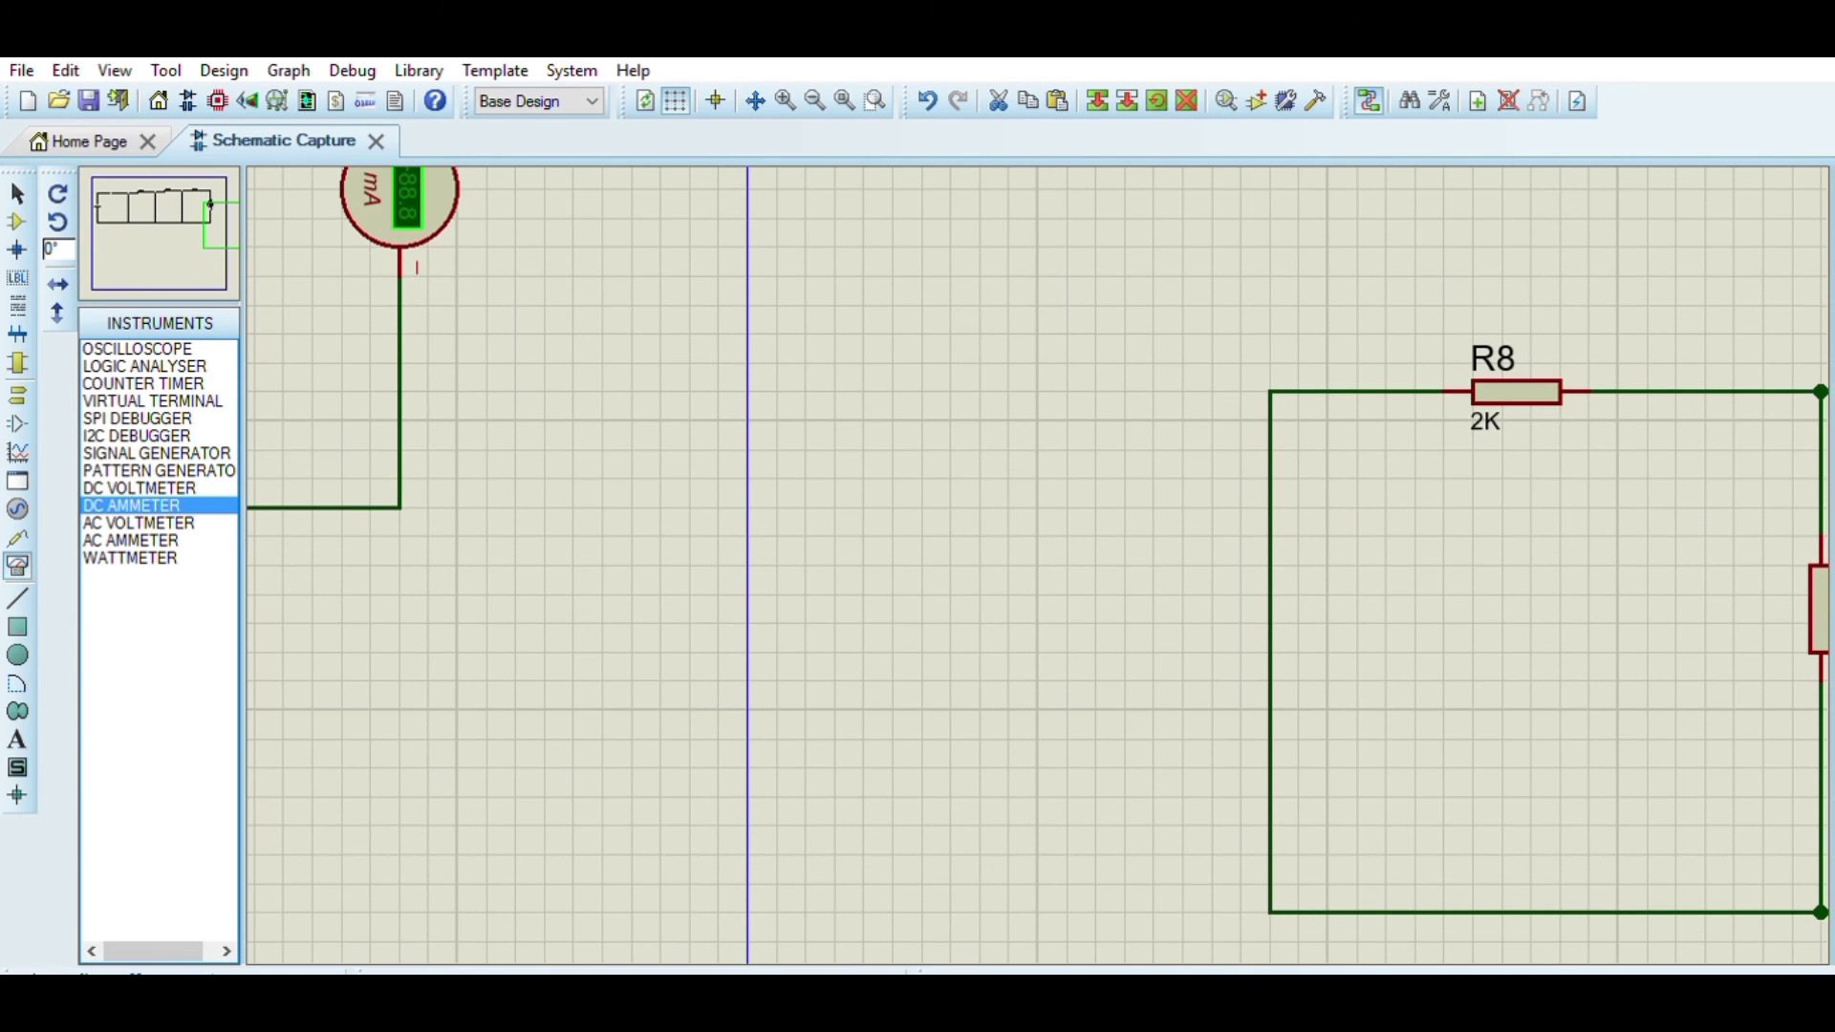
pyautogui.click(1819, 612)
pyautogui.scroll(-2, 262, 627)
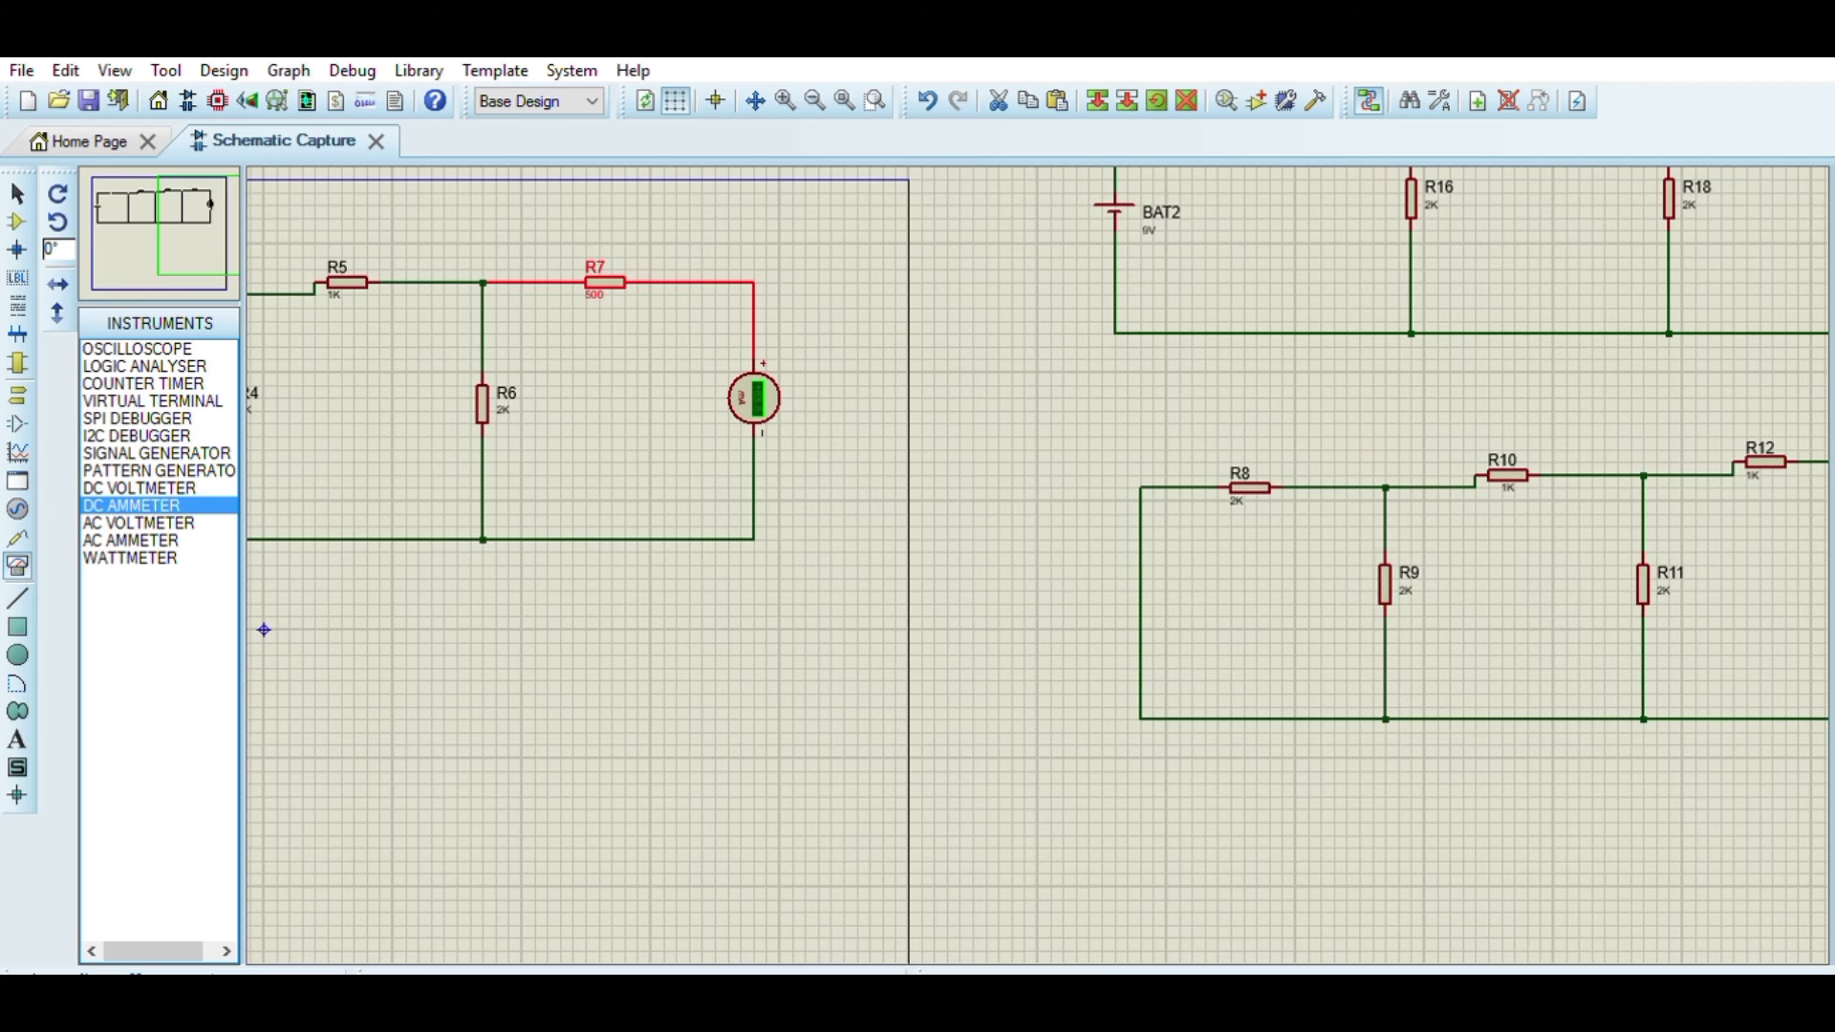
pyautogui.scroll(-1, 520, 606)
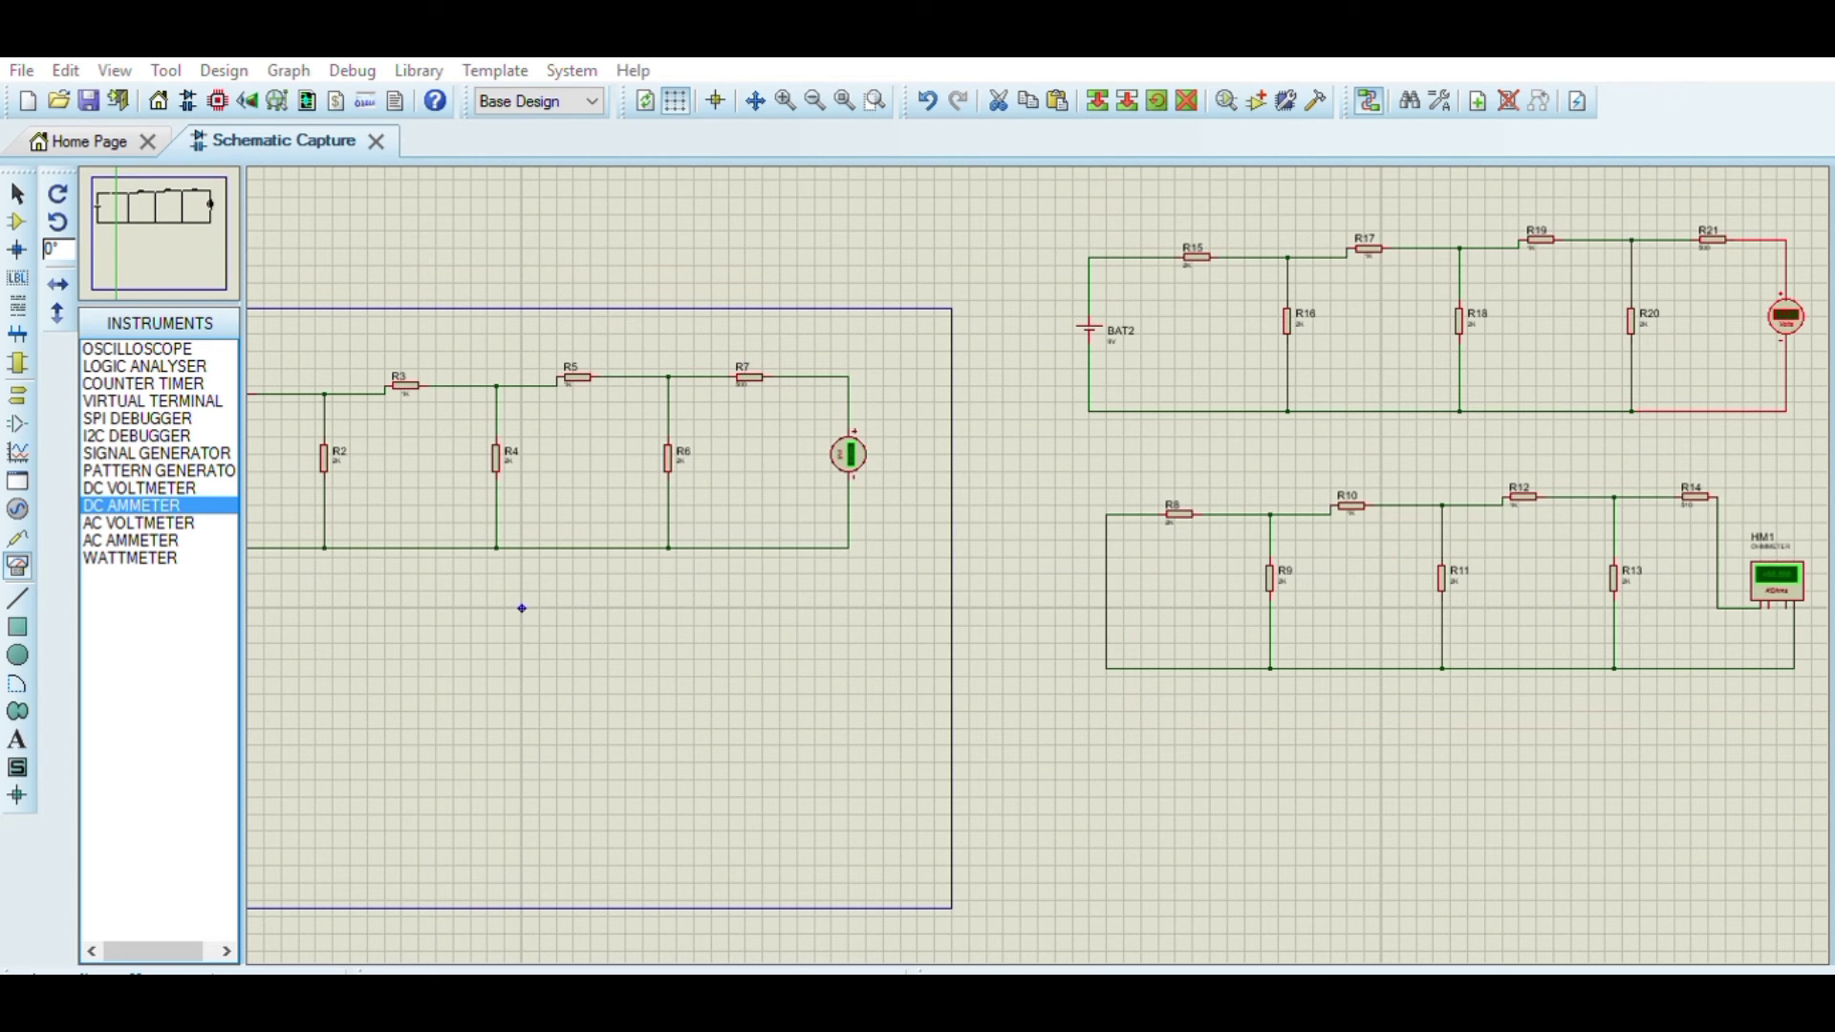
pyautogui.click(522, 608)
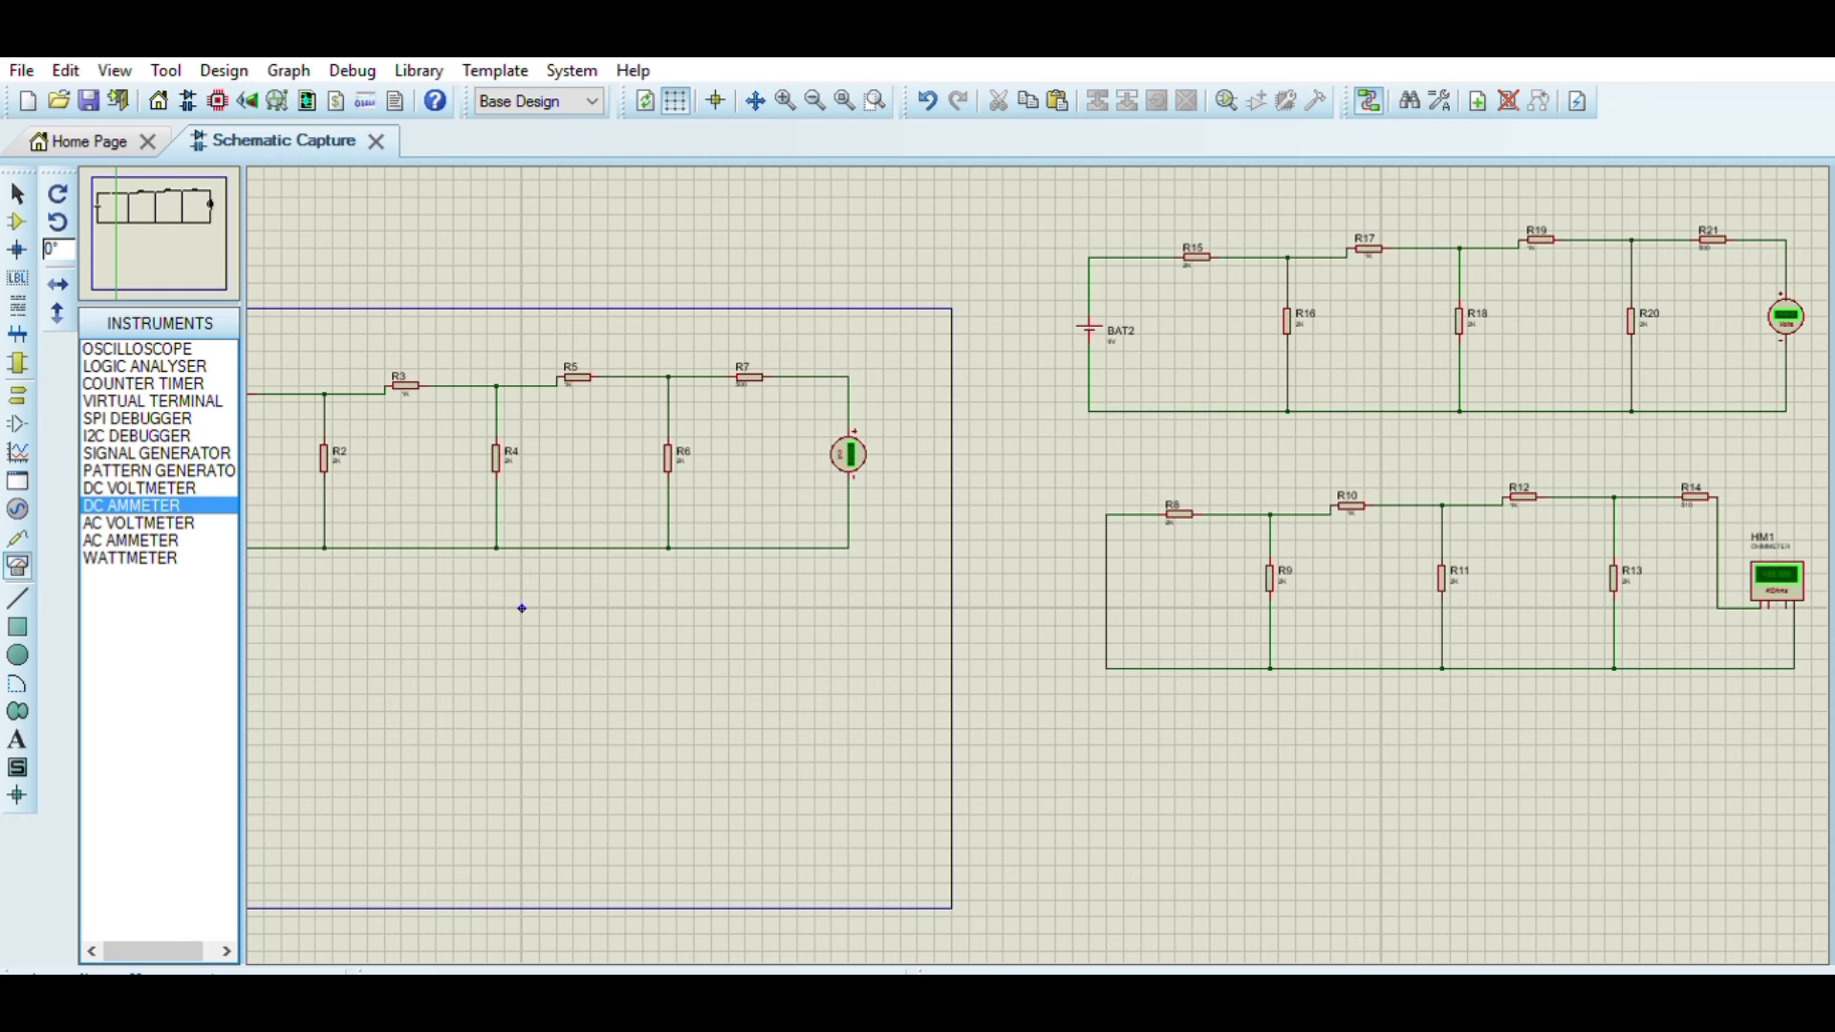
pyautogui.click(17, 222)
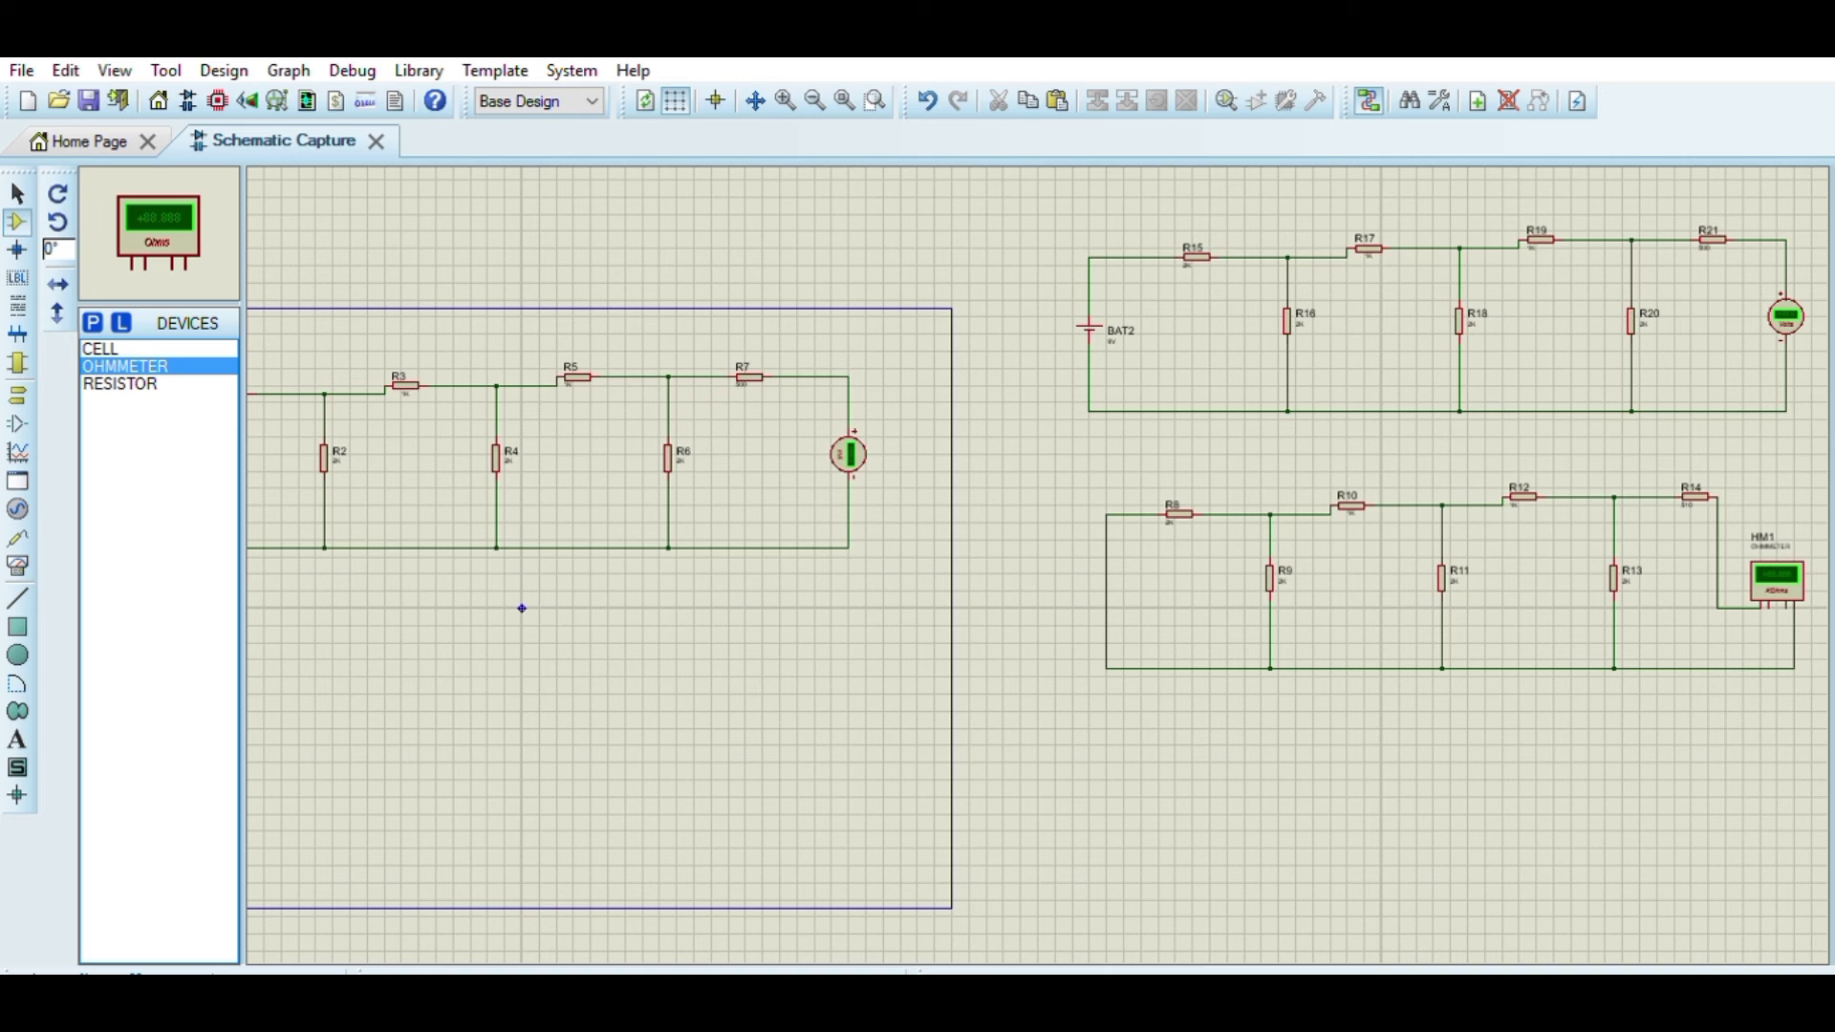
pyautogui.scroll(2, 1107, 932)
pyautogui.scroll(-4, 1038, 566)
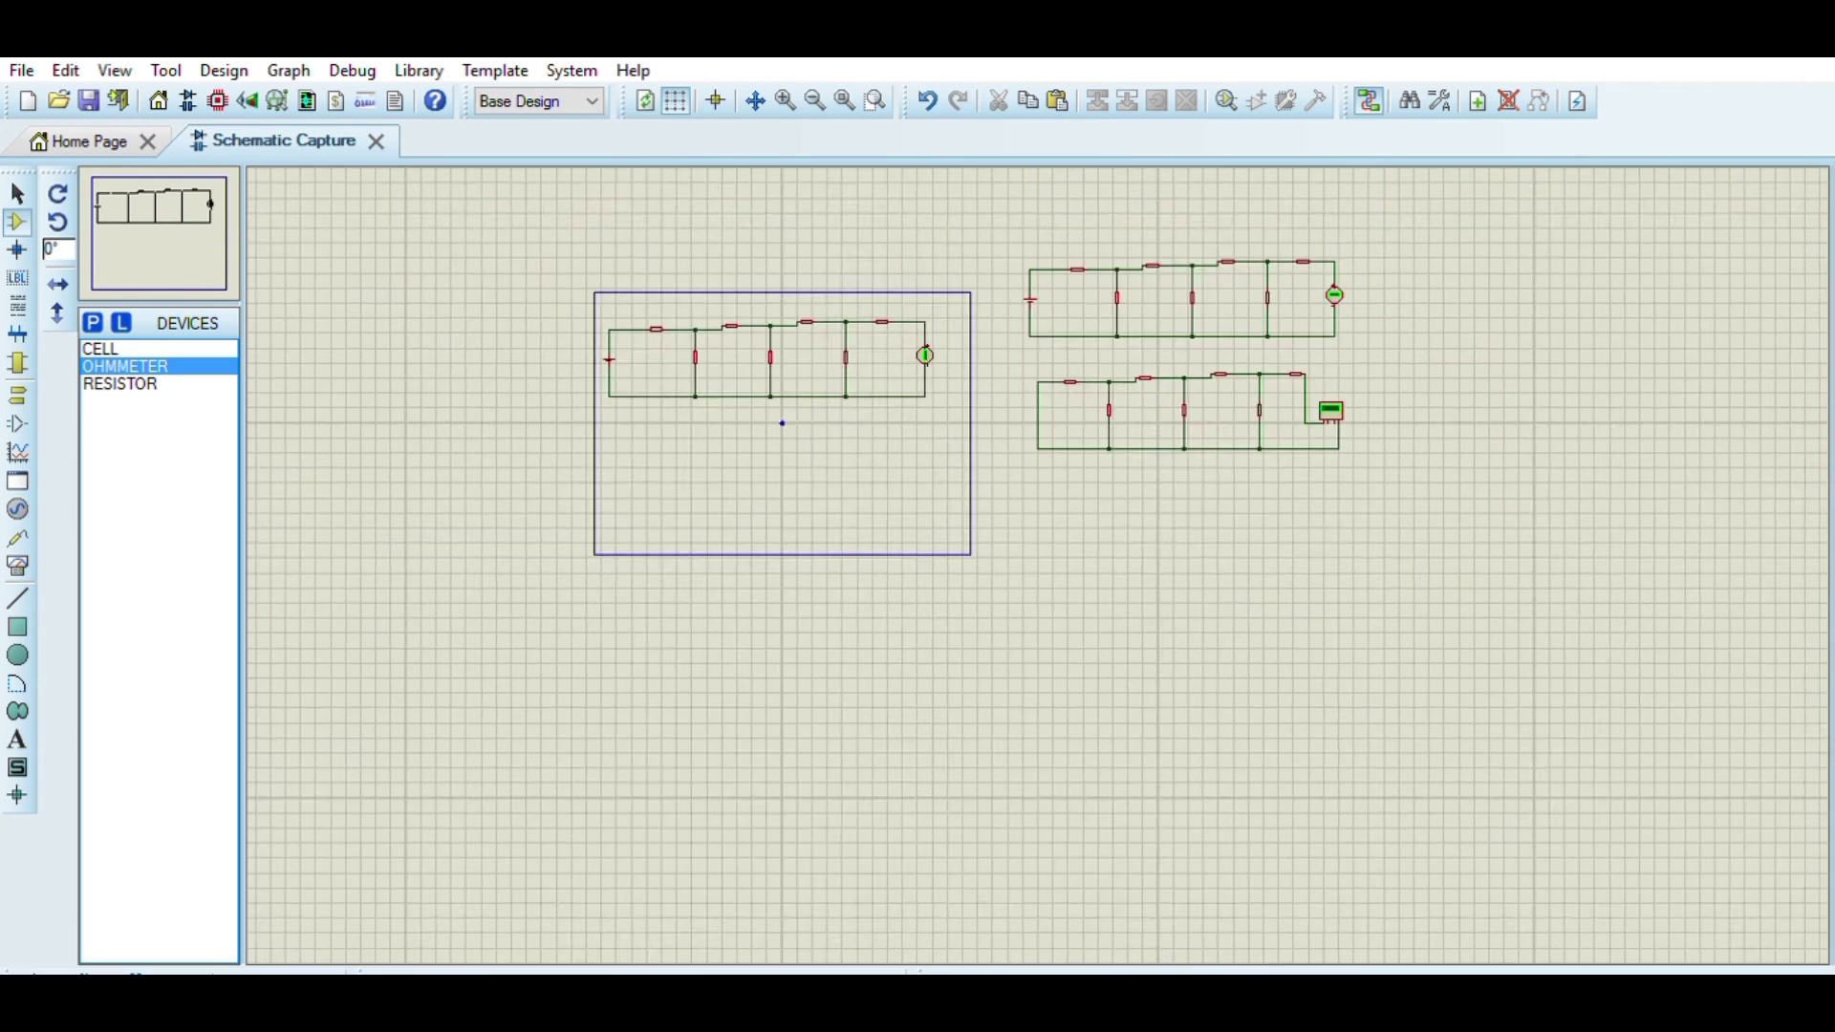
pyautogui.scroll(2, 1037, 566)
pyautogui.scroll(-2, 1038, 565)
pyautogui.scroll(2, 1038, 564)
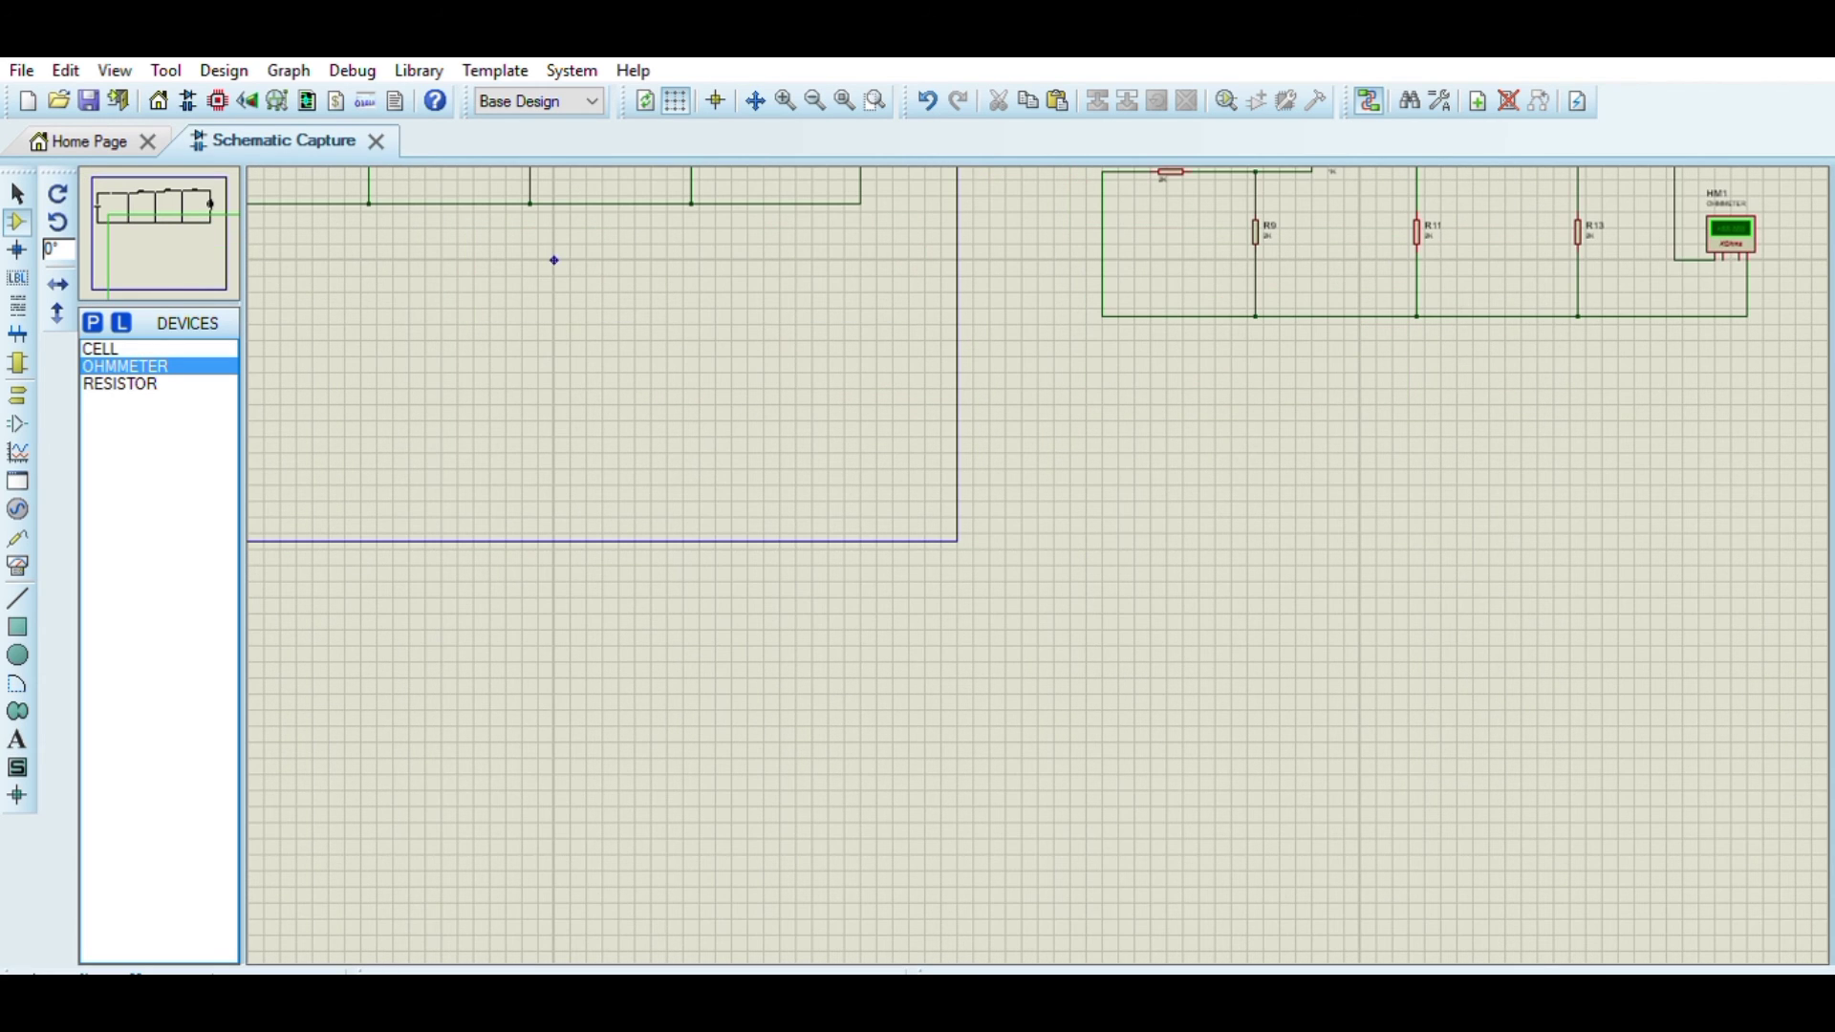
pyautogui.moveTo(554, 260); pyautogui.dragTo(1215, 566)
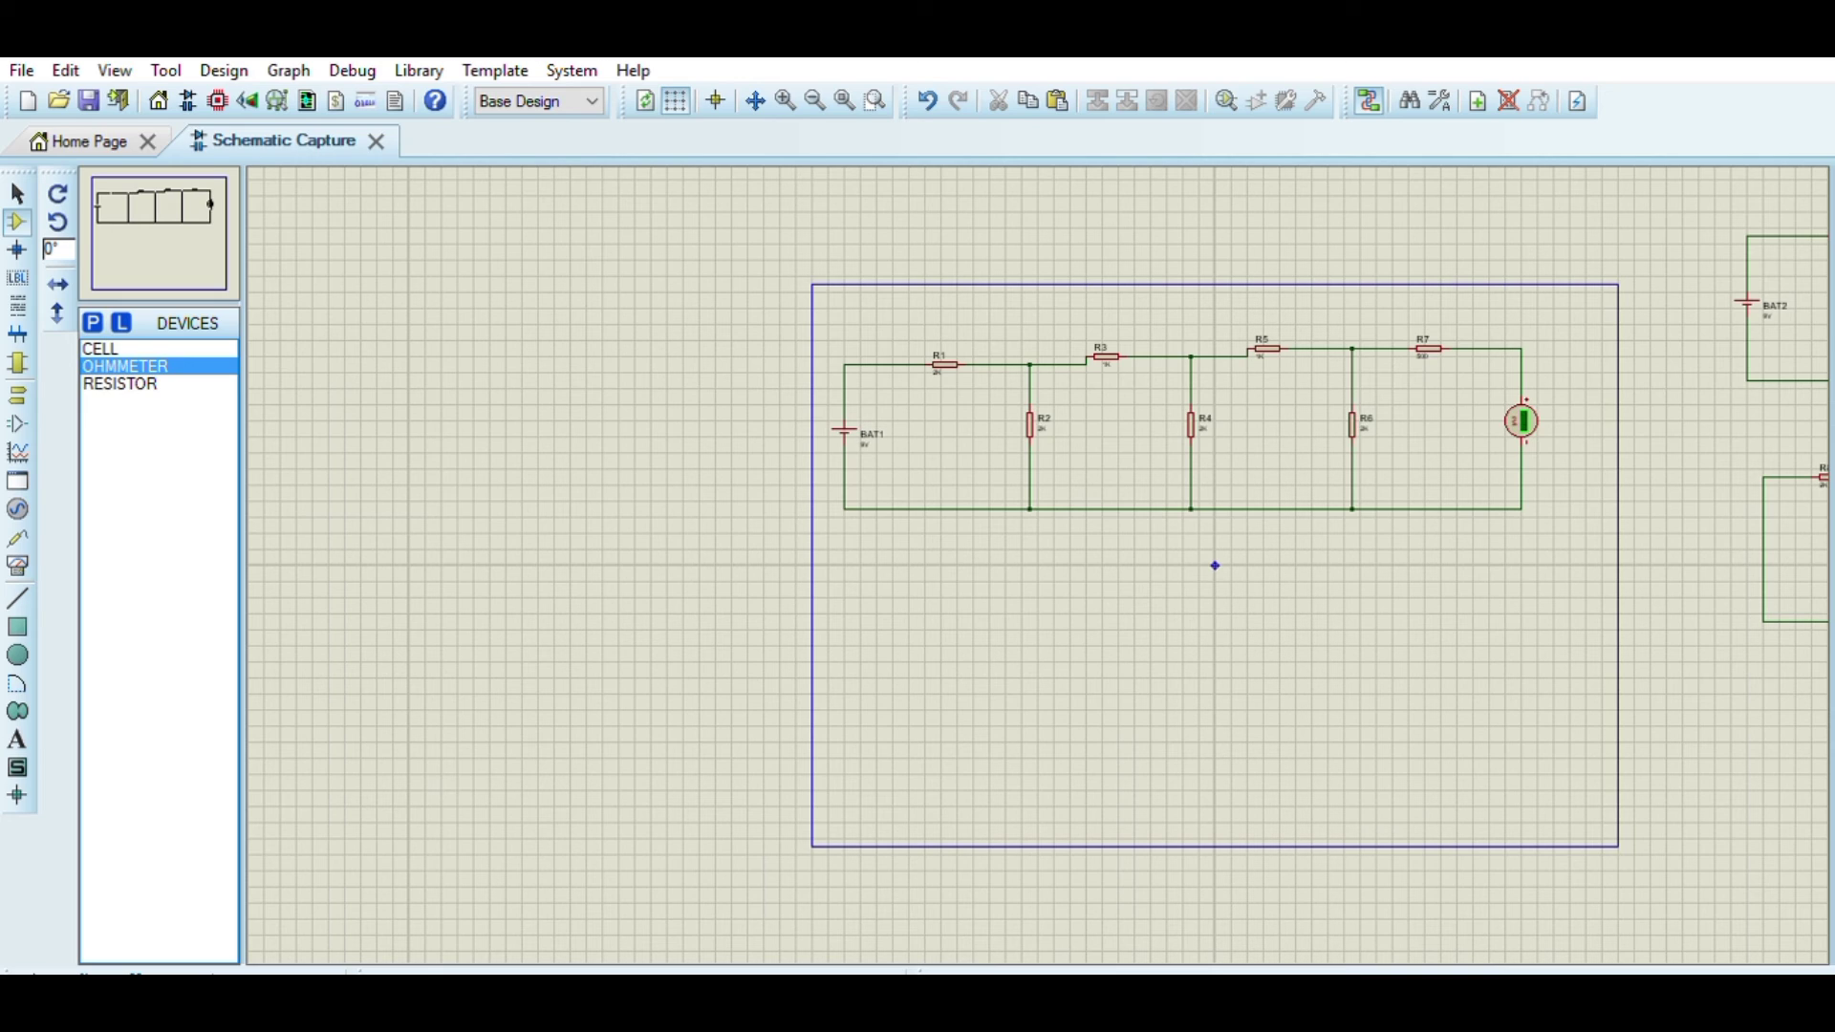
pyautogui.scroll(2, 1336, 591)
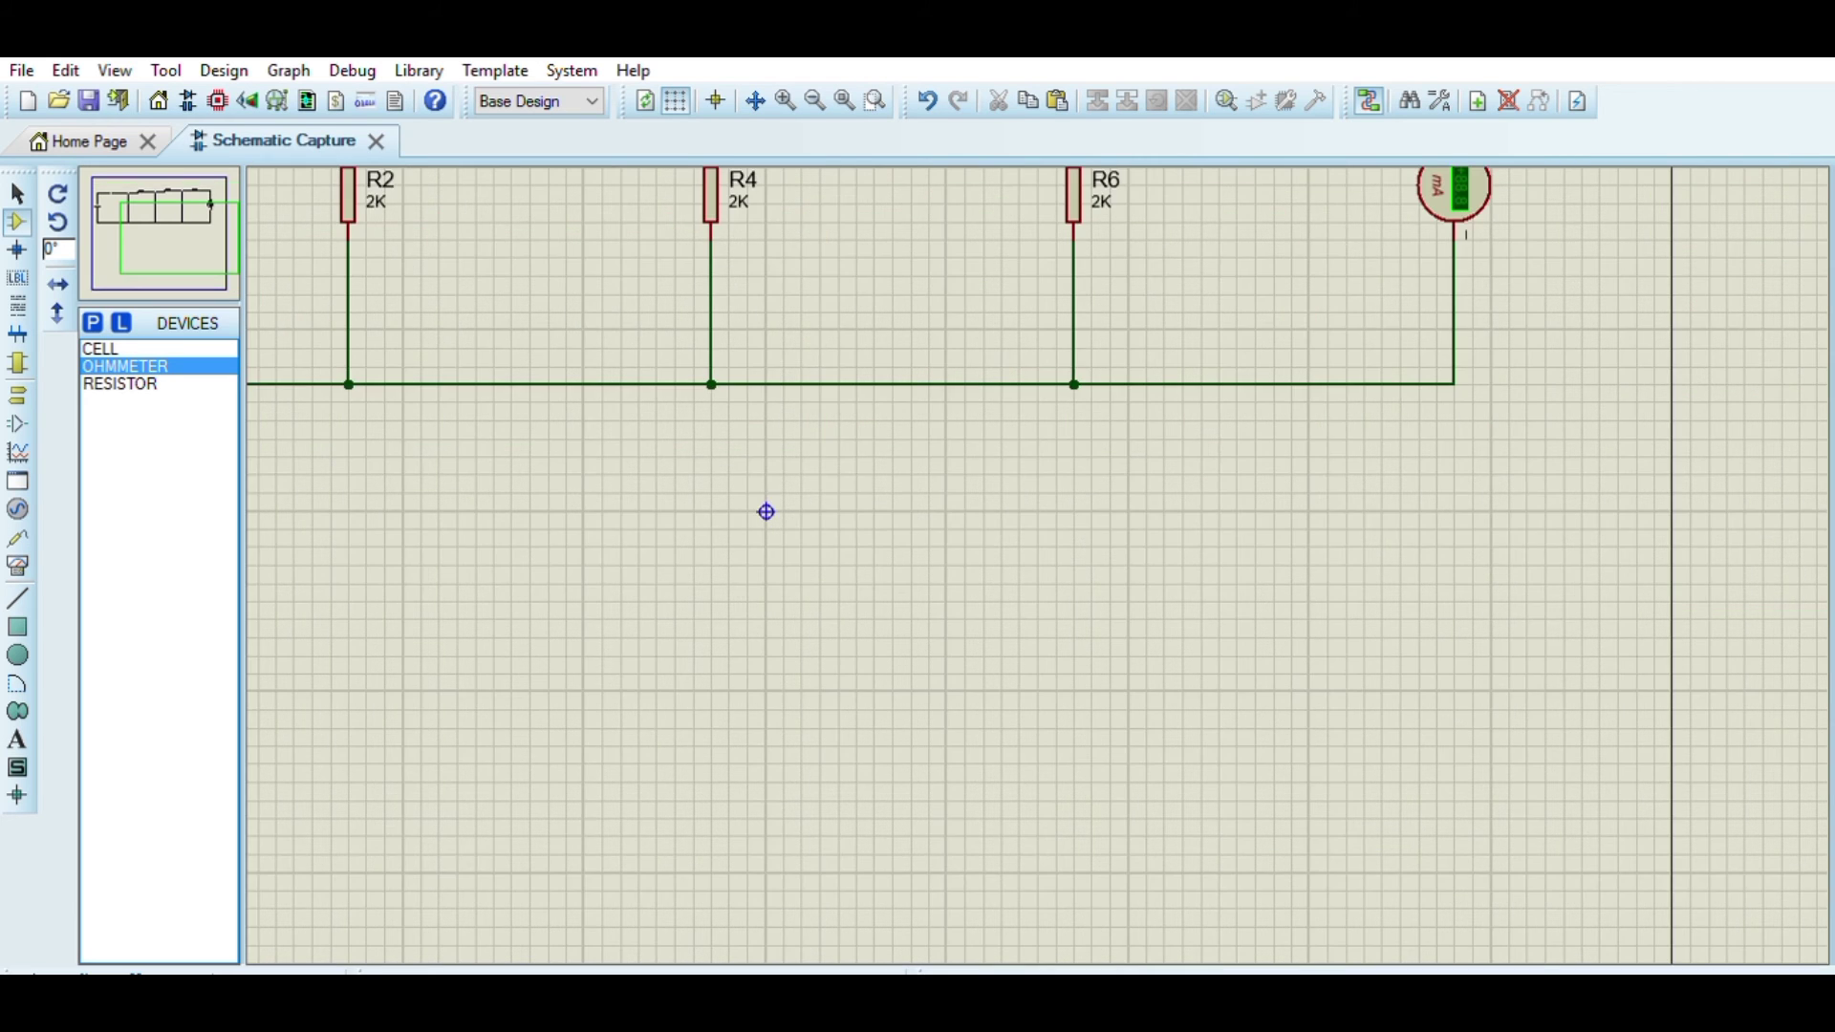
pyautogui.scroll(-2, 1038, 566)
pyautogui.scroll(1, 917, 541)
pyautogui.scroll(-1, 917, 541)
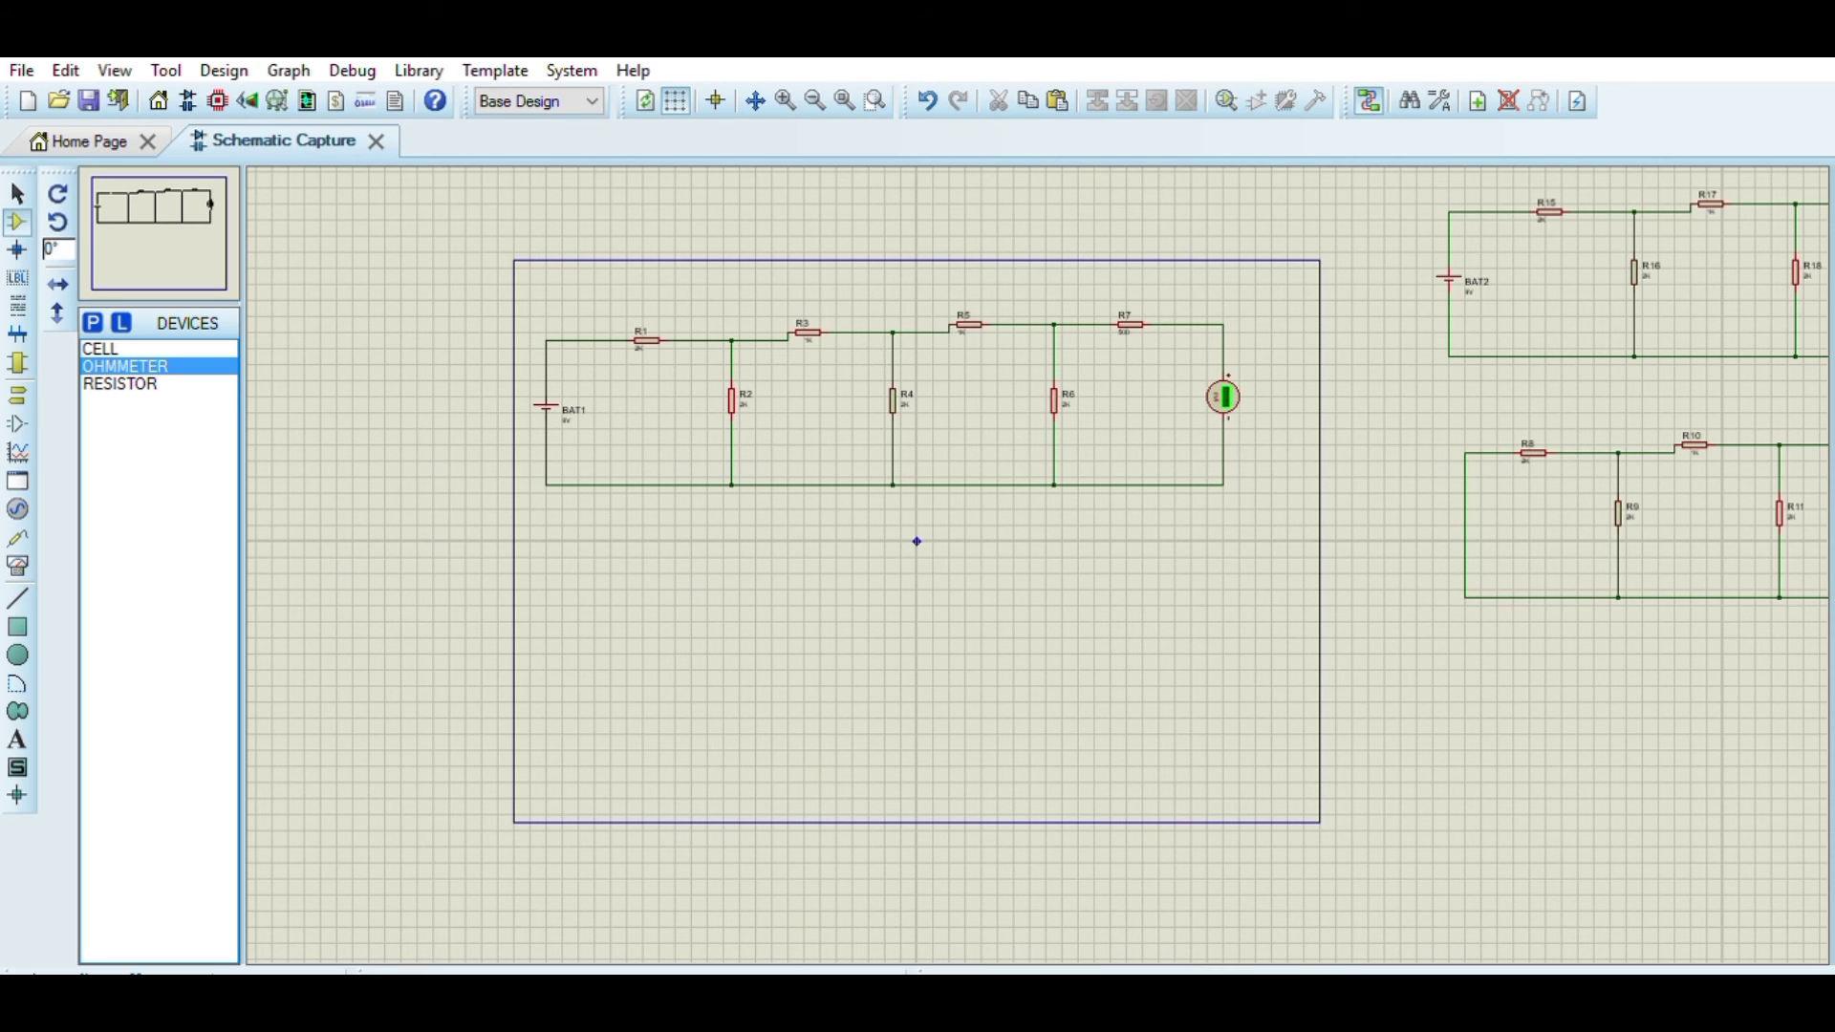
# - Try to paste a copy of the ohmmeter ladder into the sheet border, below the ammeter circuit
pyautogui.moveTo(1448, 437); pyautogui.dragTo(1827, 630)
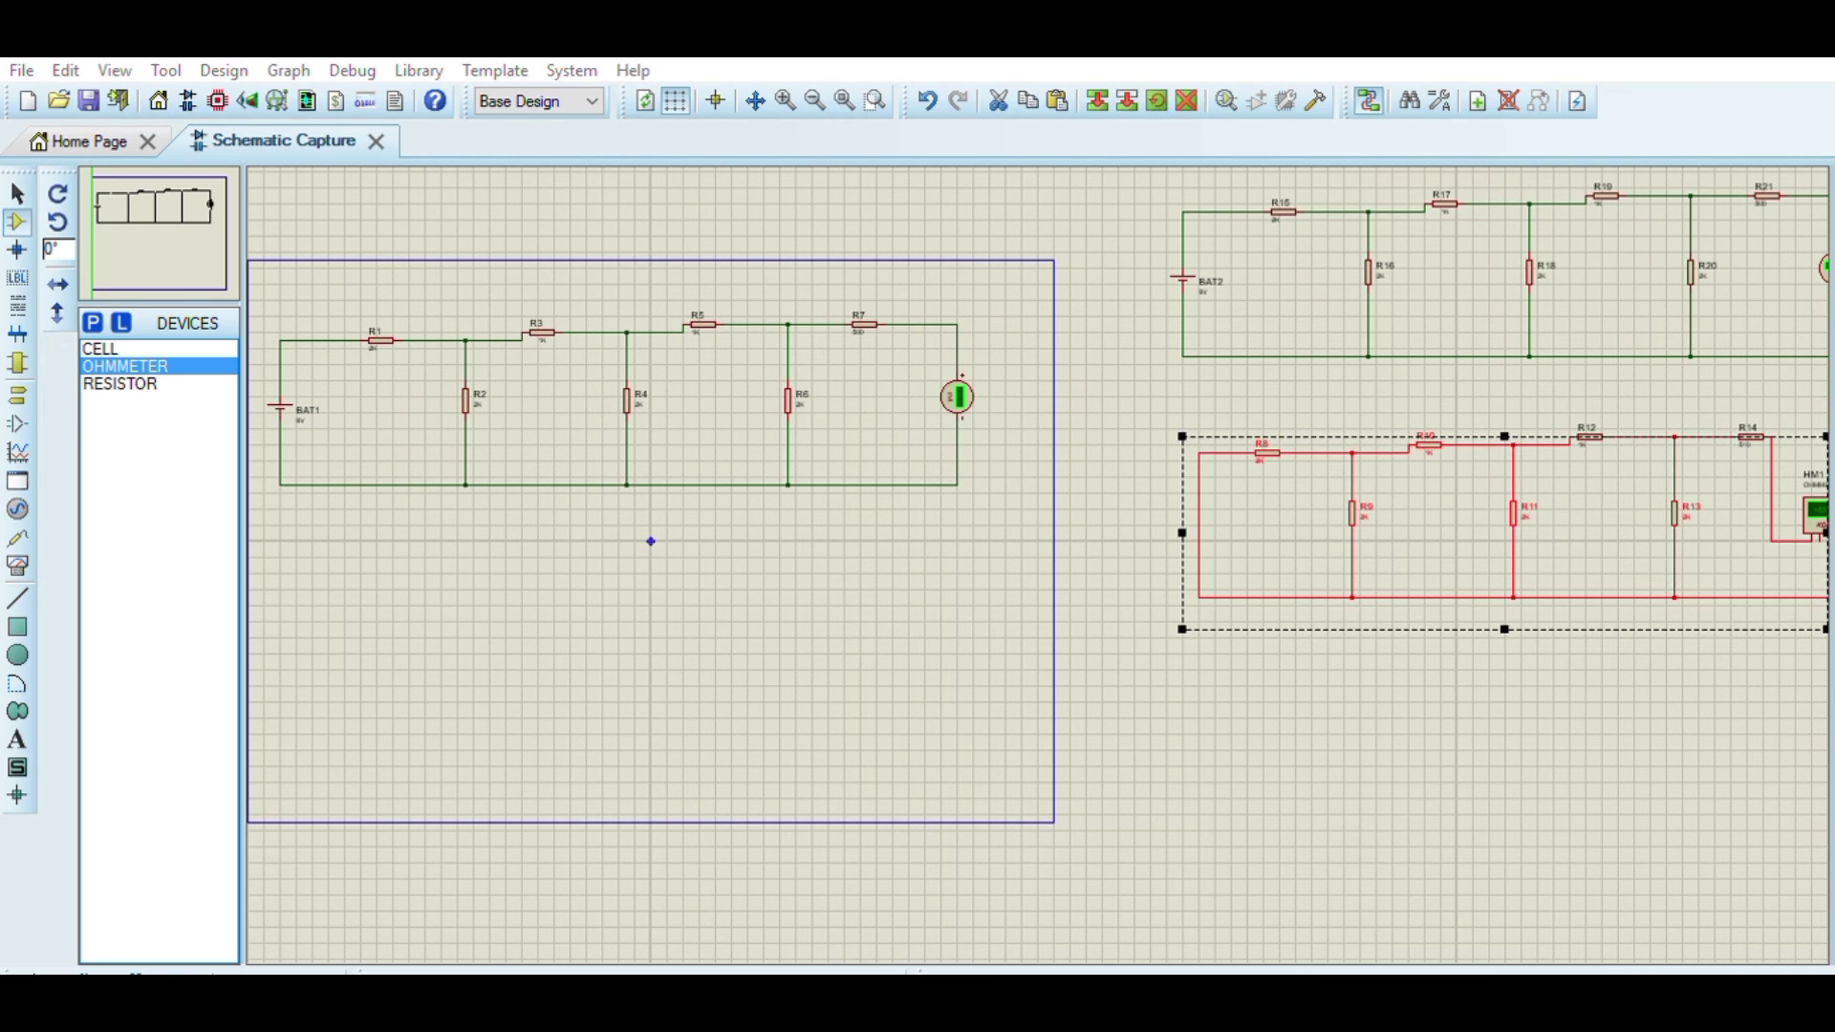
pyautogui.click(1544, 388)
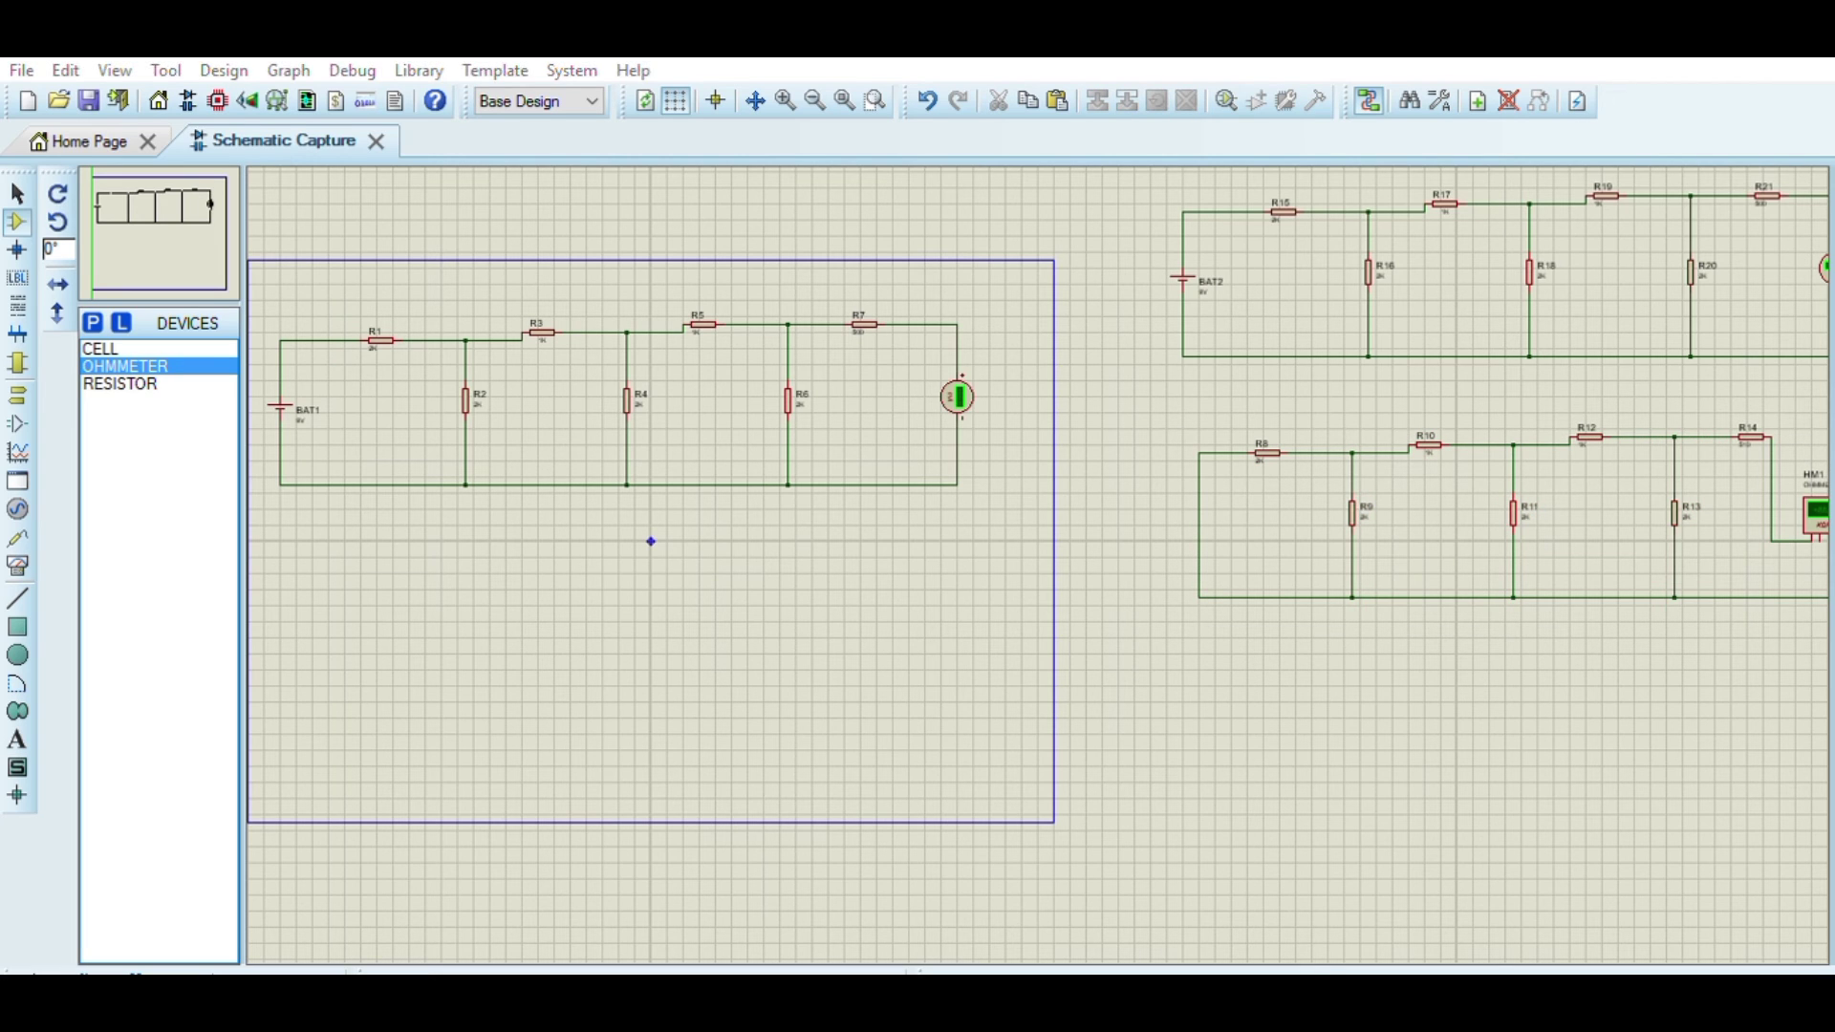
pyautogui.hotkey('ctrl', 'v')
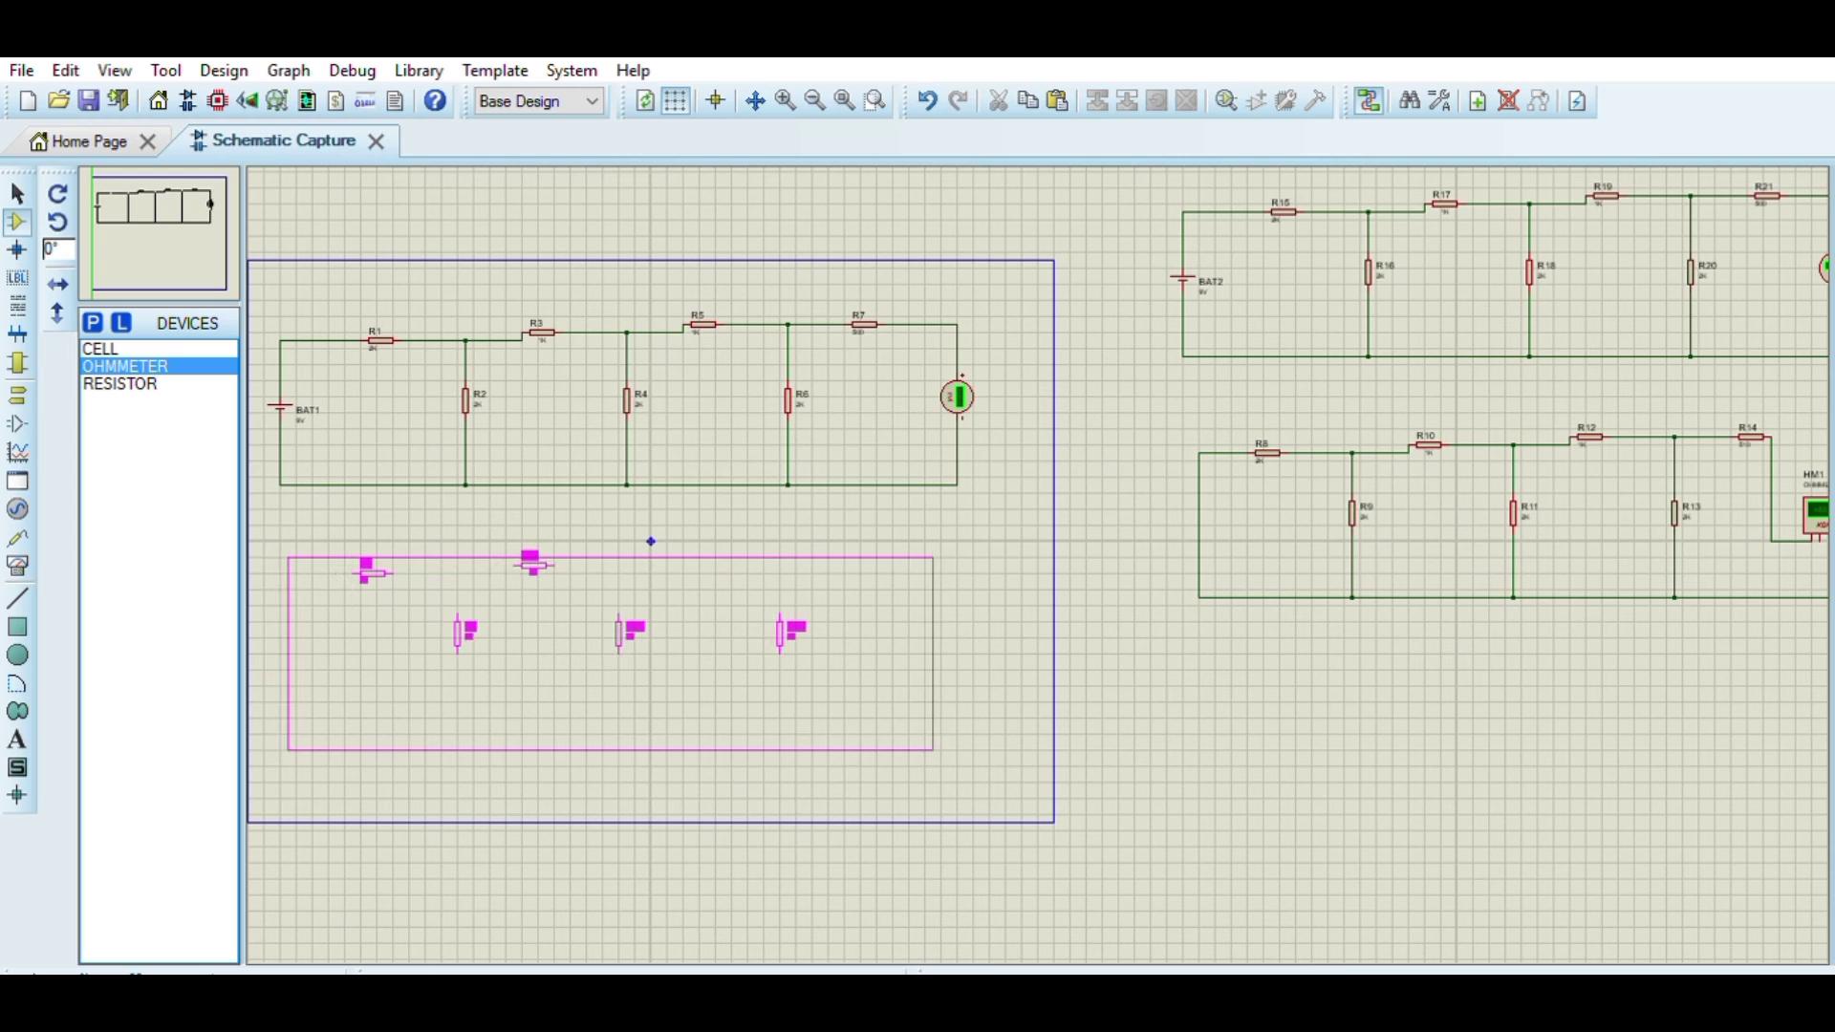
pyautogui.click(612, 654)
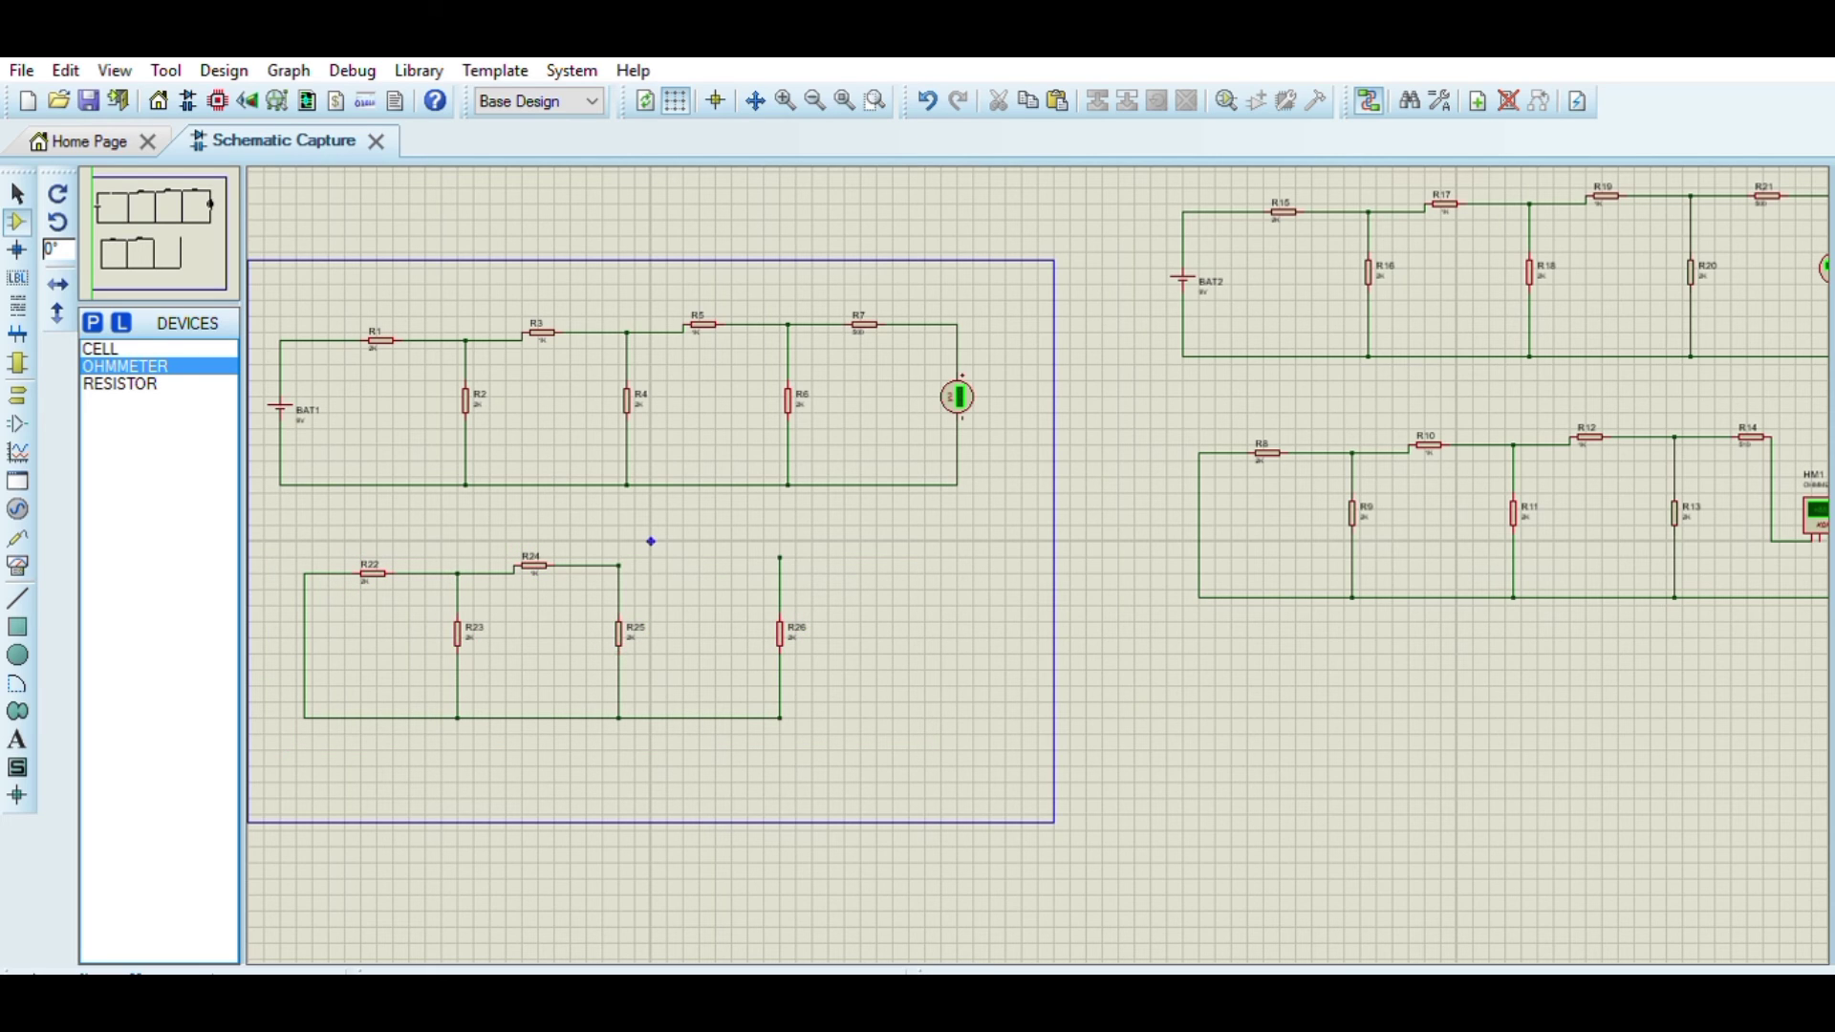
pyautogui.hotkey('ctrl', 'z')
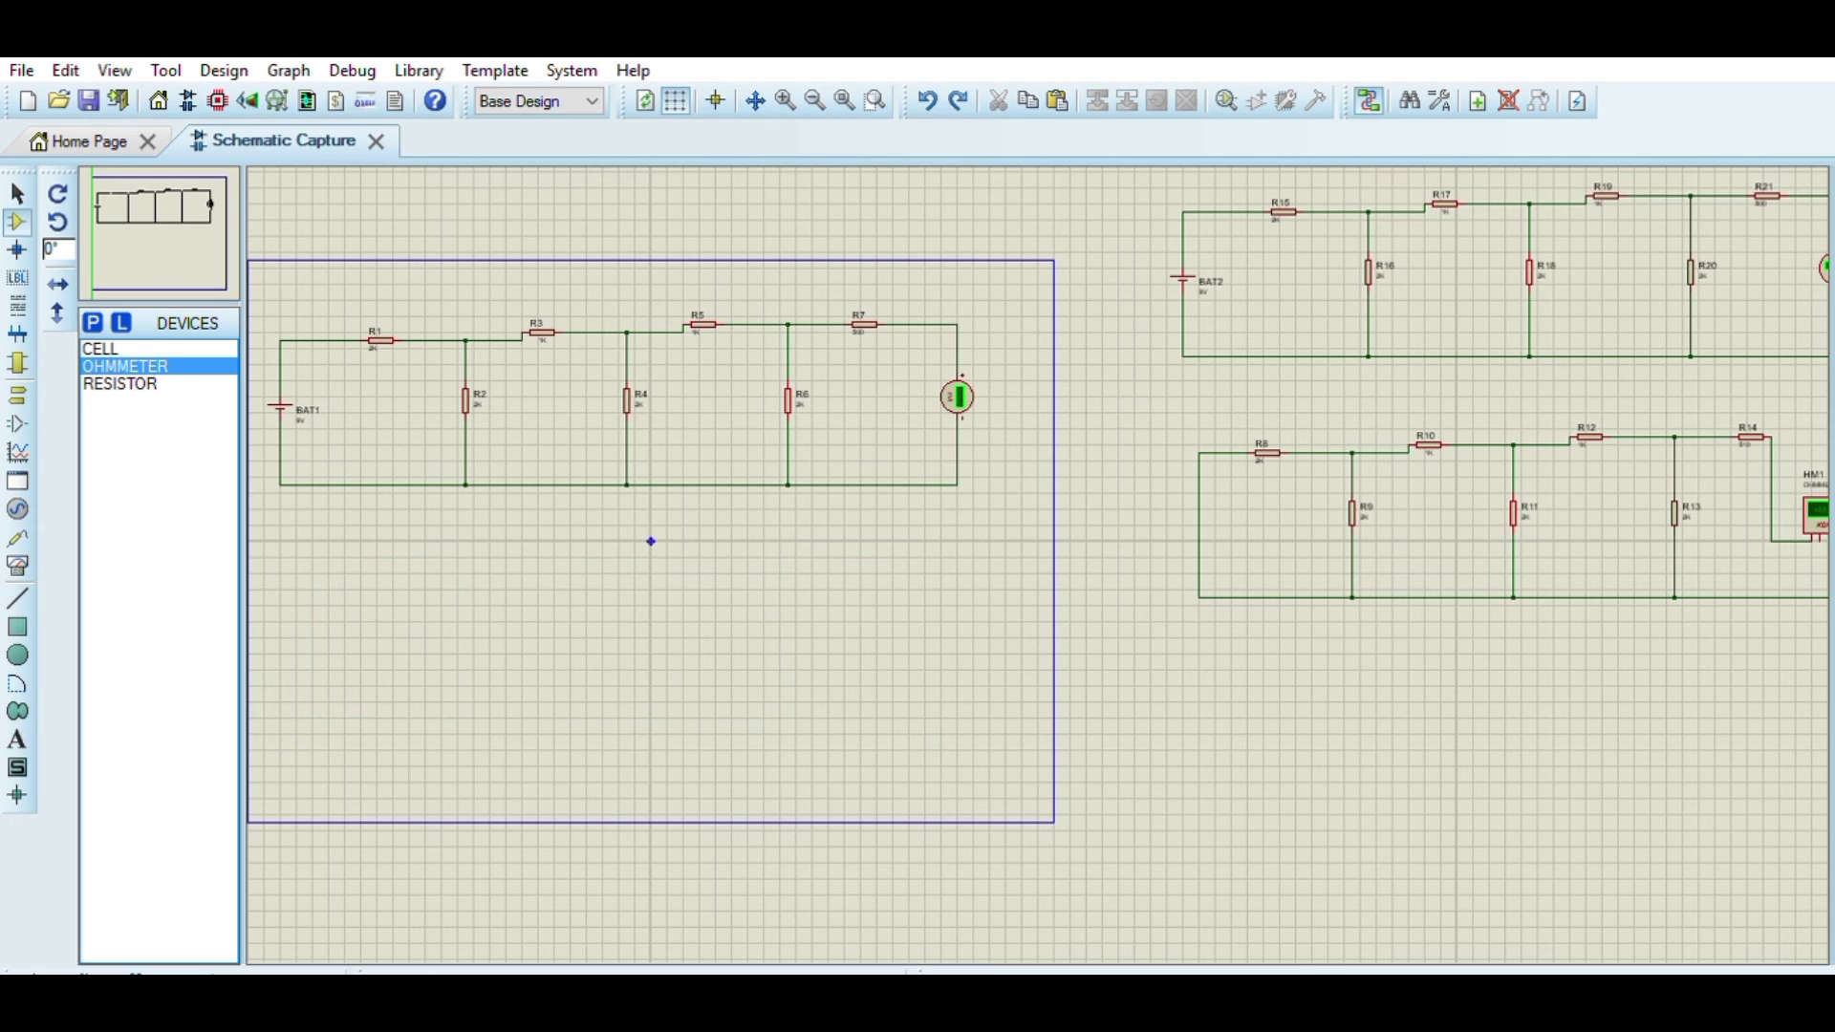
# - Paste a copy of the ohmmeter ladder inside the sheet border, below the ammeter circuit
pyautogui.press('F7')
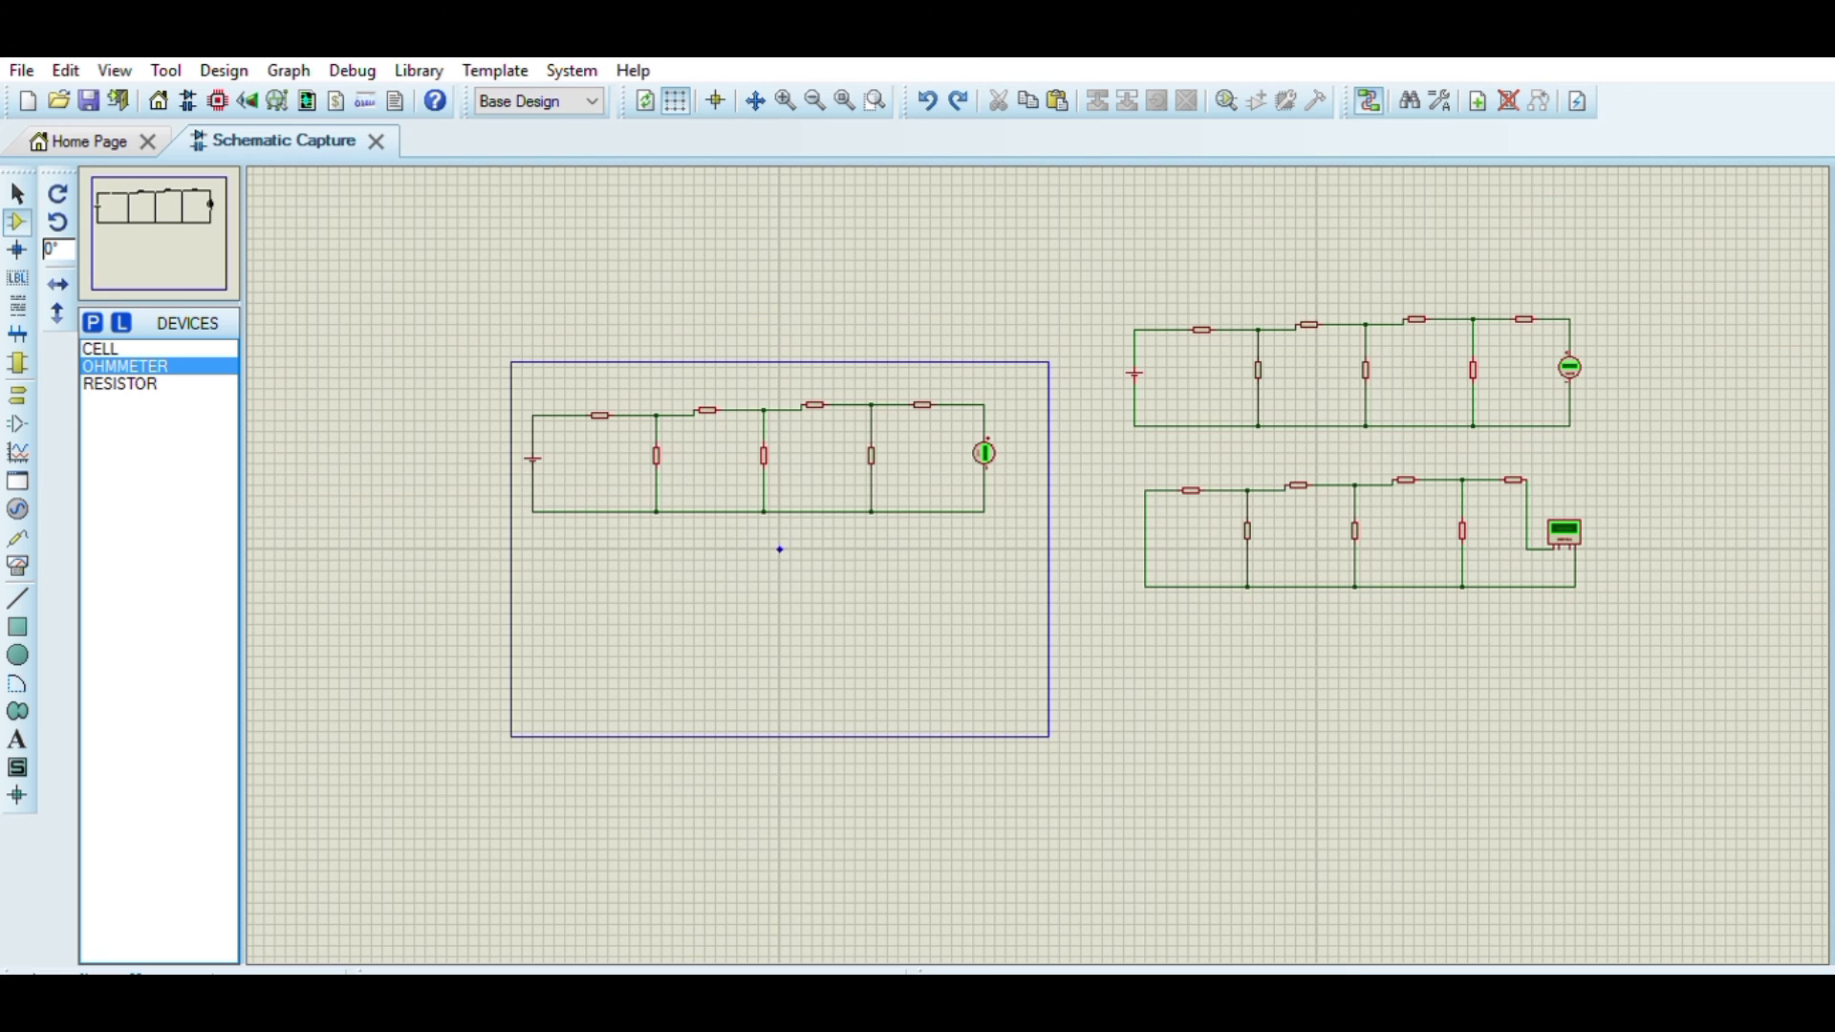
pyautogui.moveTo(1618, 651); pyautogui.dragTo(1118, 468)
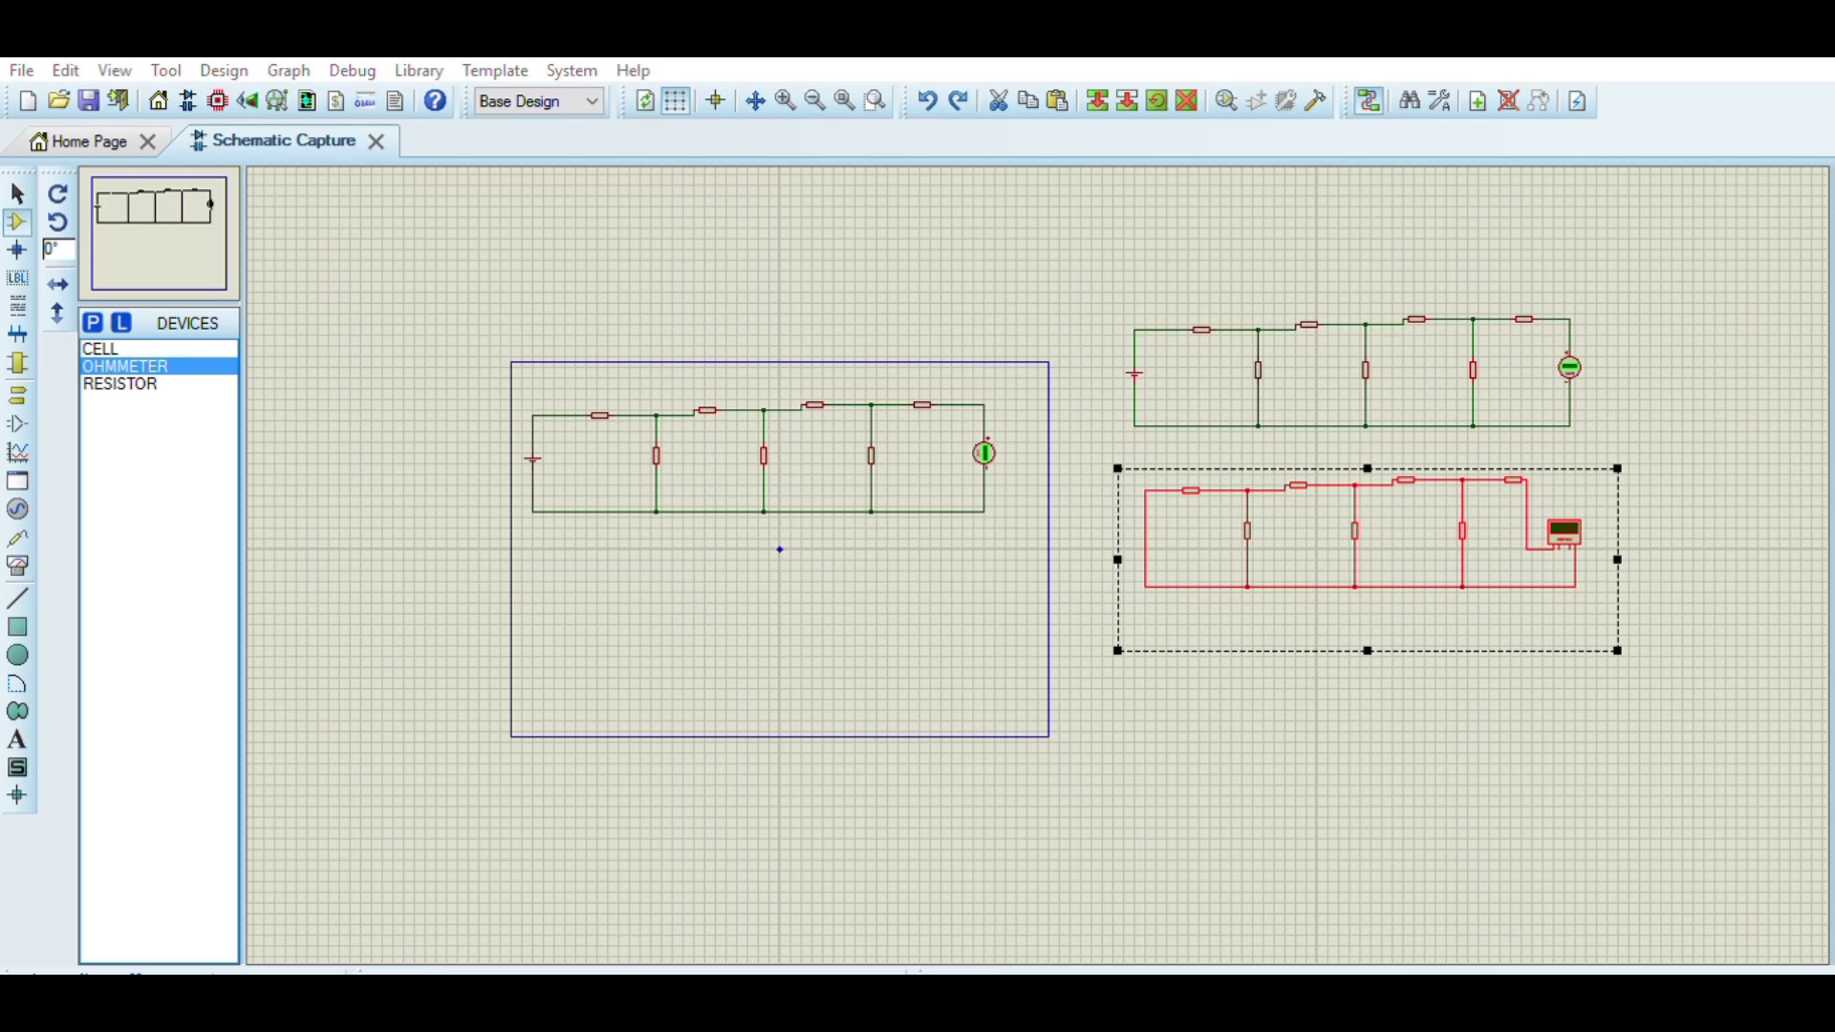
pyautogui.hotkey('ctrl', 'v')
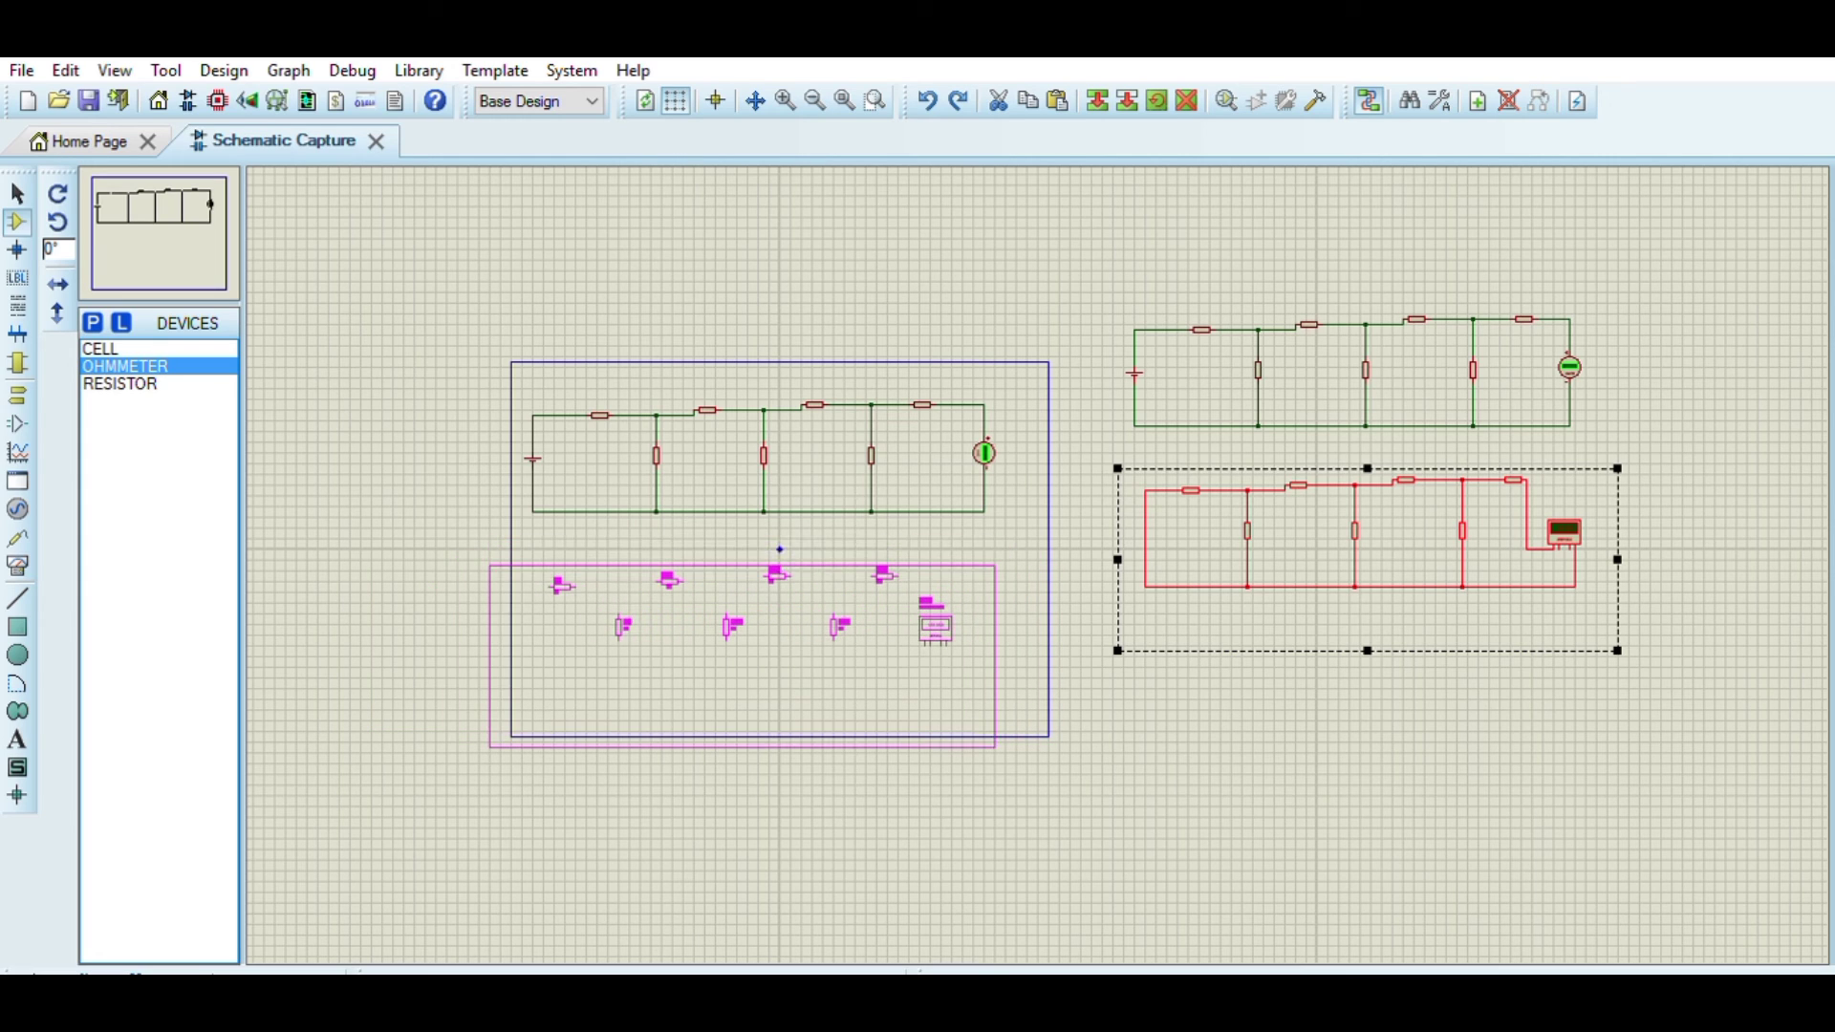
pyautogui.click(781, 549)
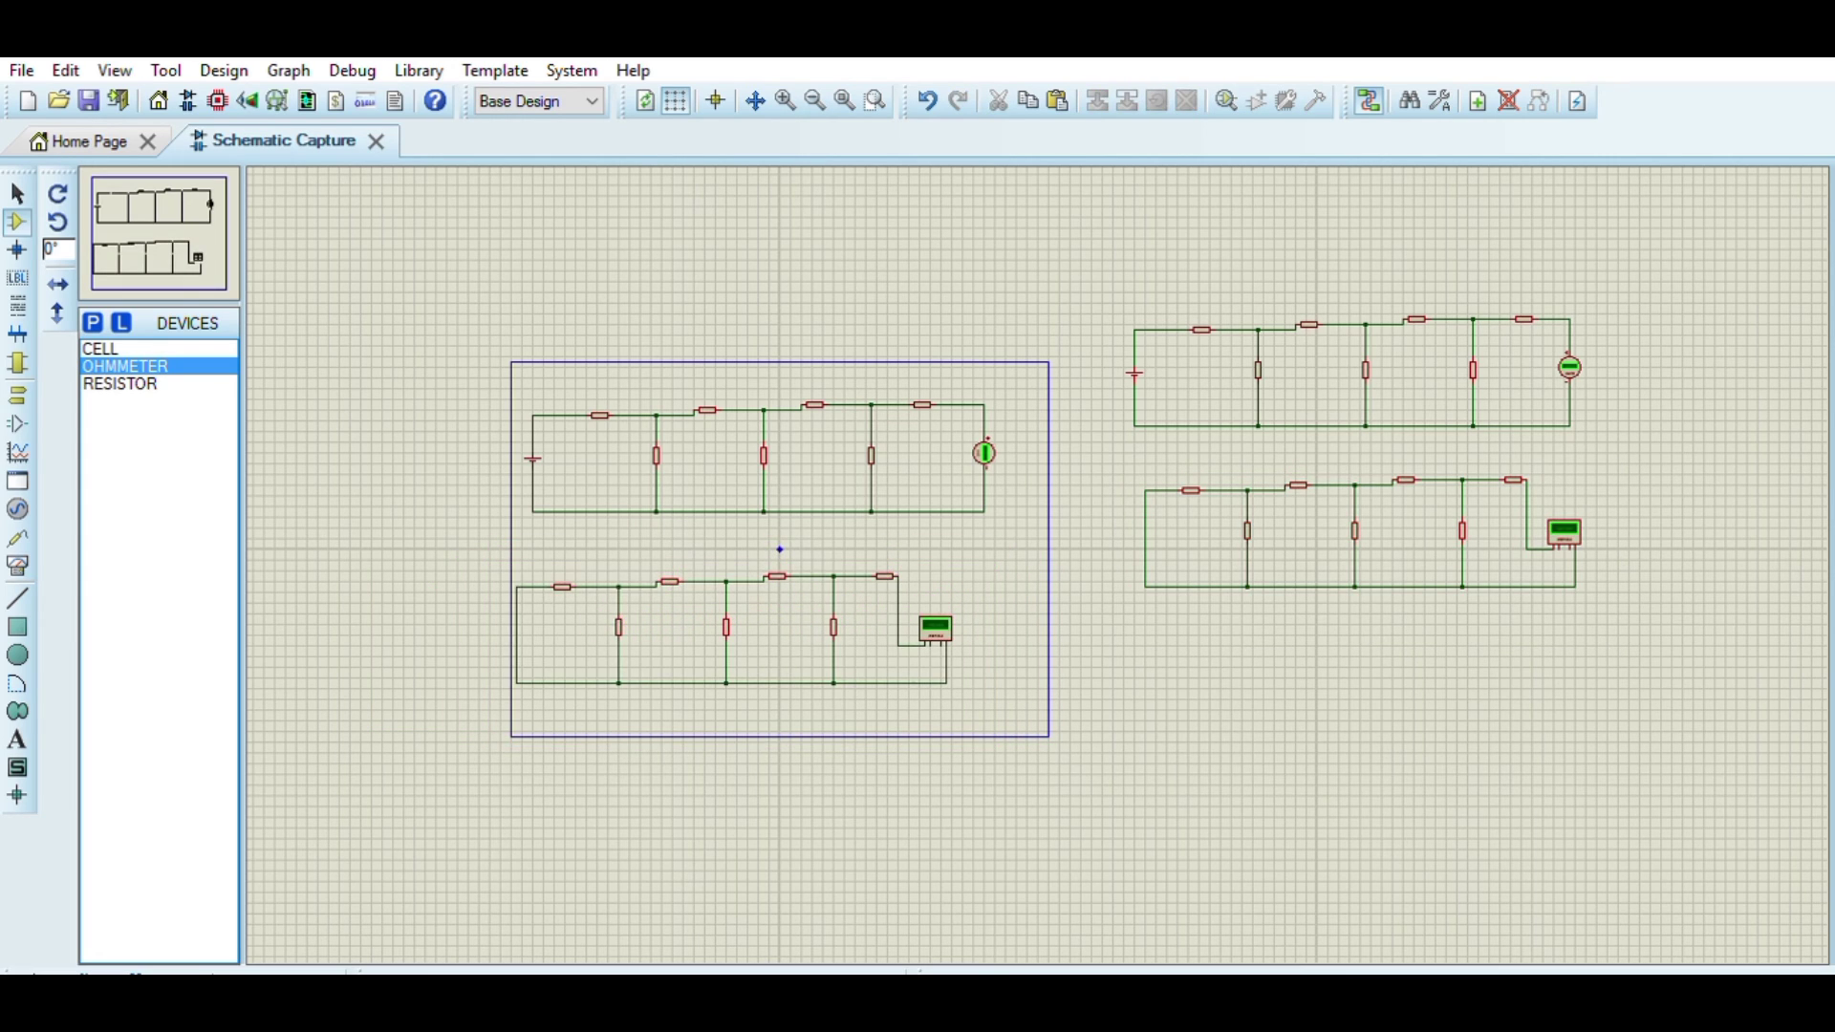
# - Replace the copied ladder's ohmmeter with a new one beyond R27, rotated 90° so its terminals face the ladder
pyautogui.scroll(2, 781, 550)
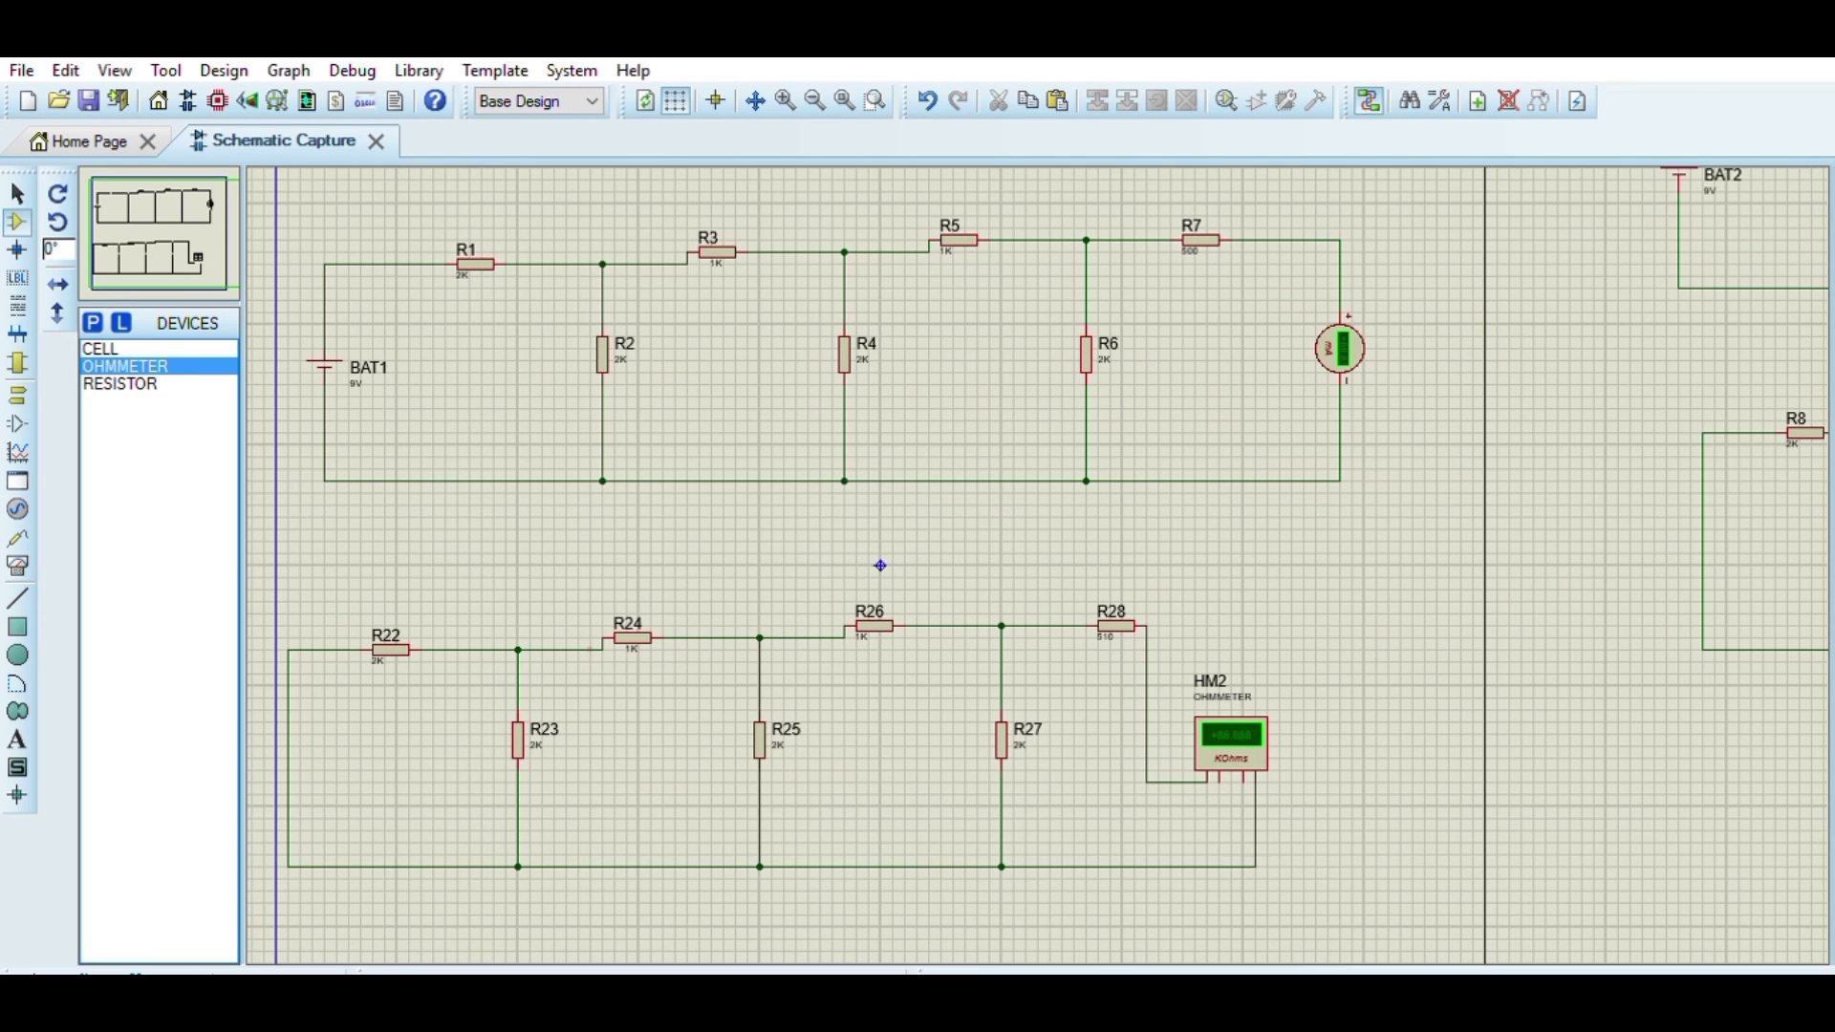
pyautogui.click(17, 194)
pyautogui.click(1231, 744)
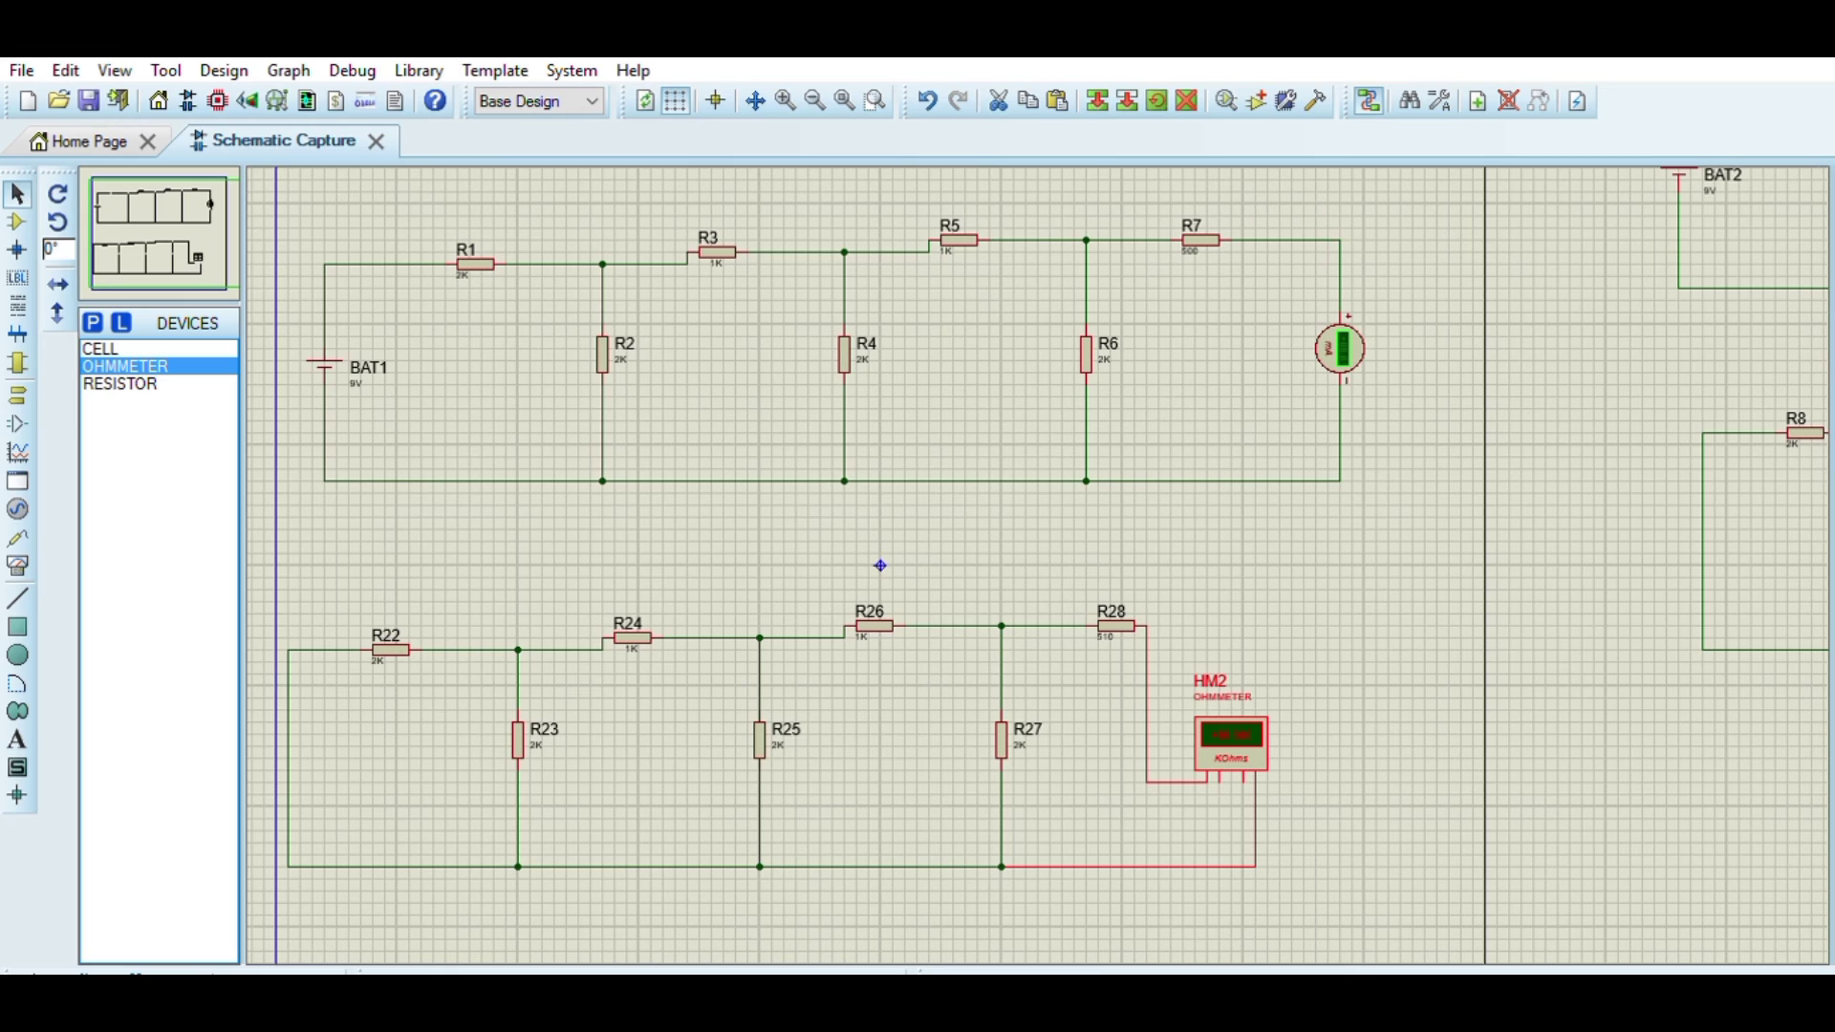
pyautogui.press('Delete')
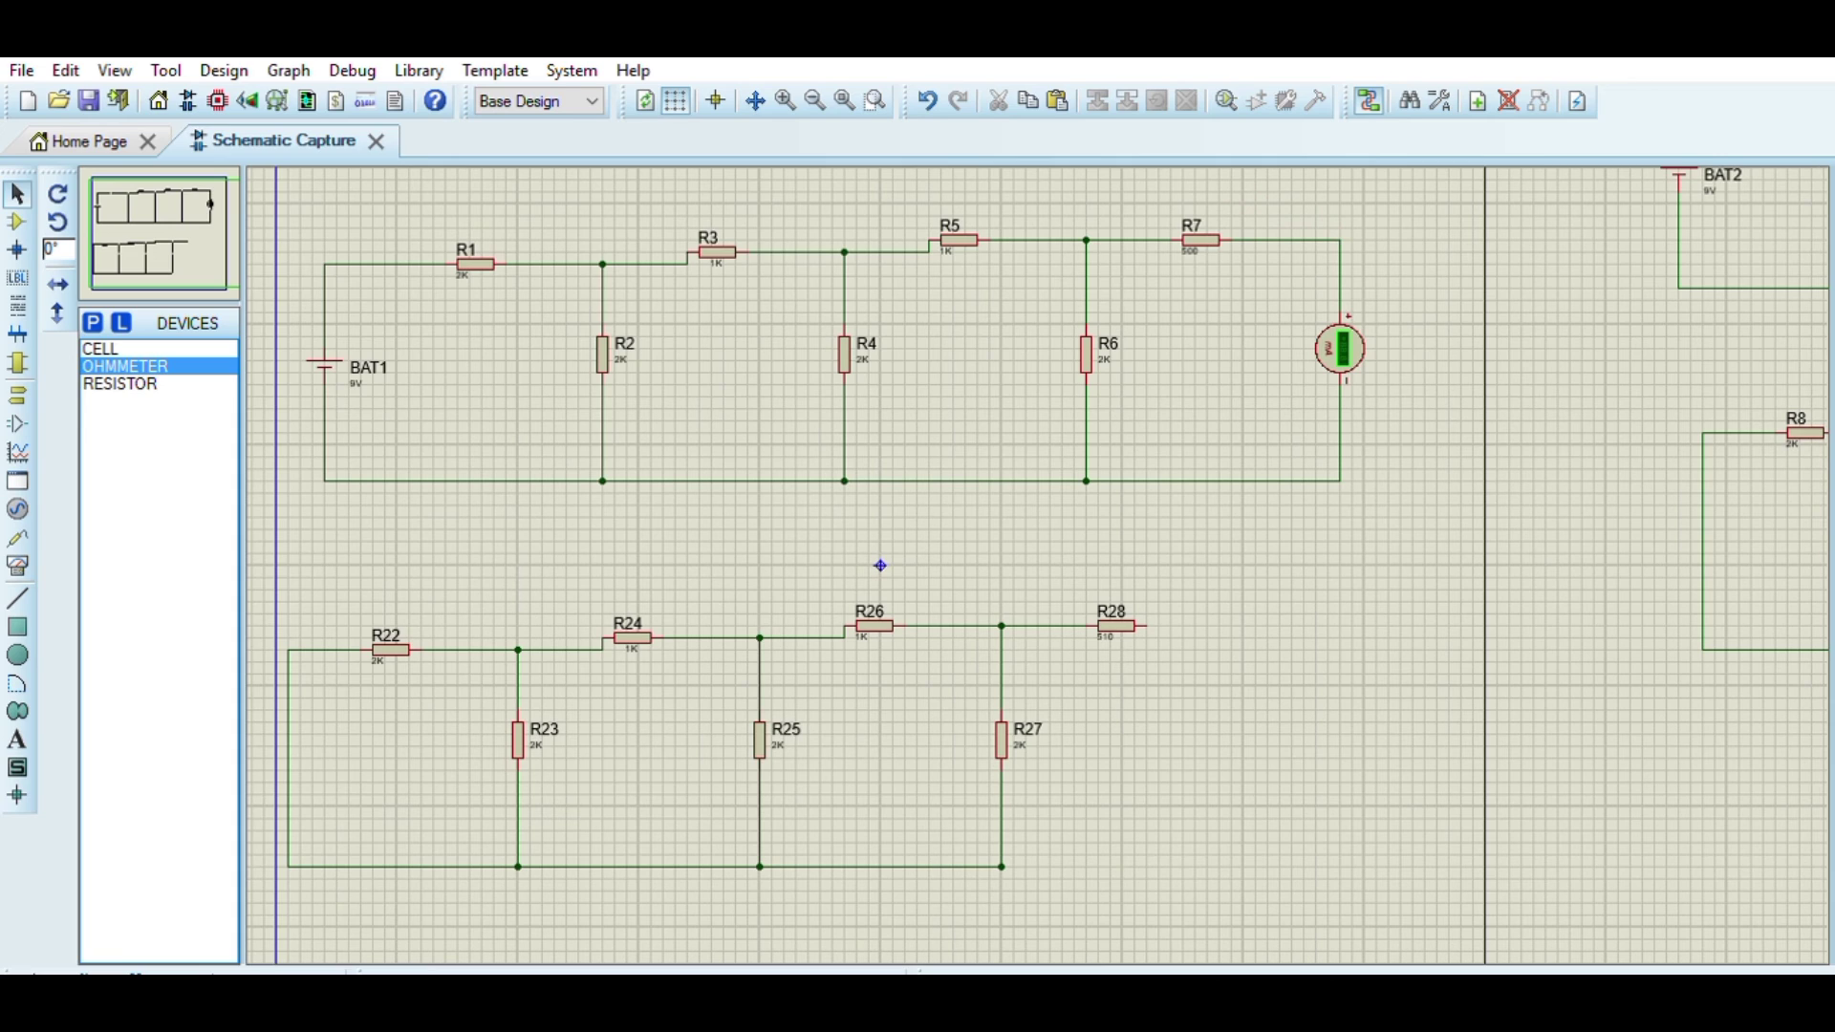
pyautogui.click(126, 367)
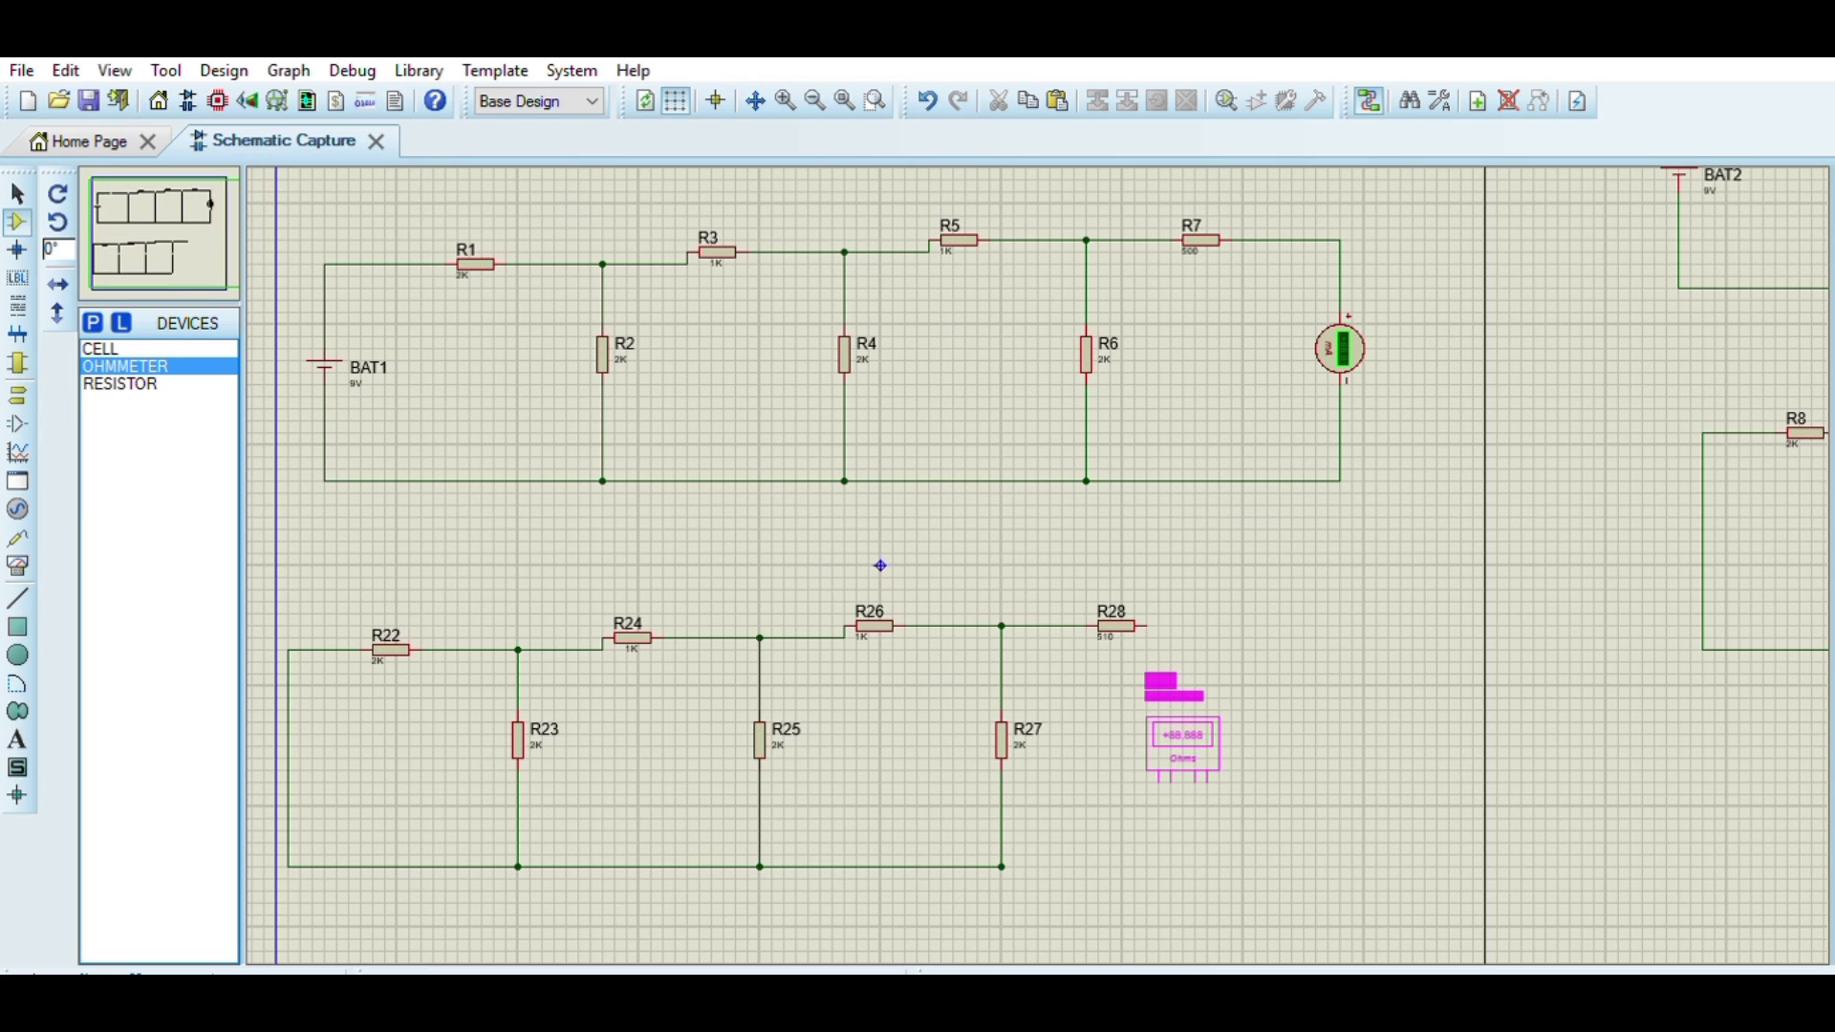
pyautogui.press('Escape')
pyautogui.click(1183, 751)
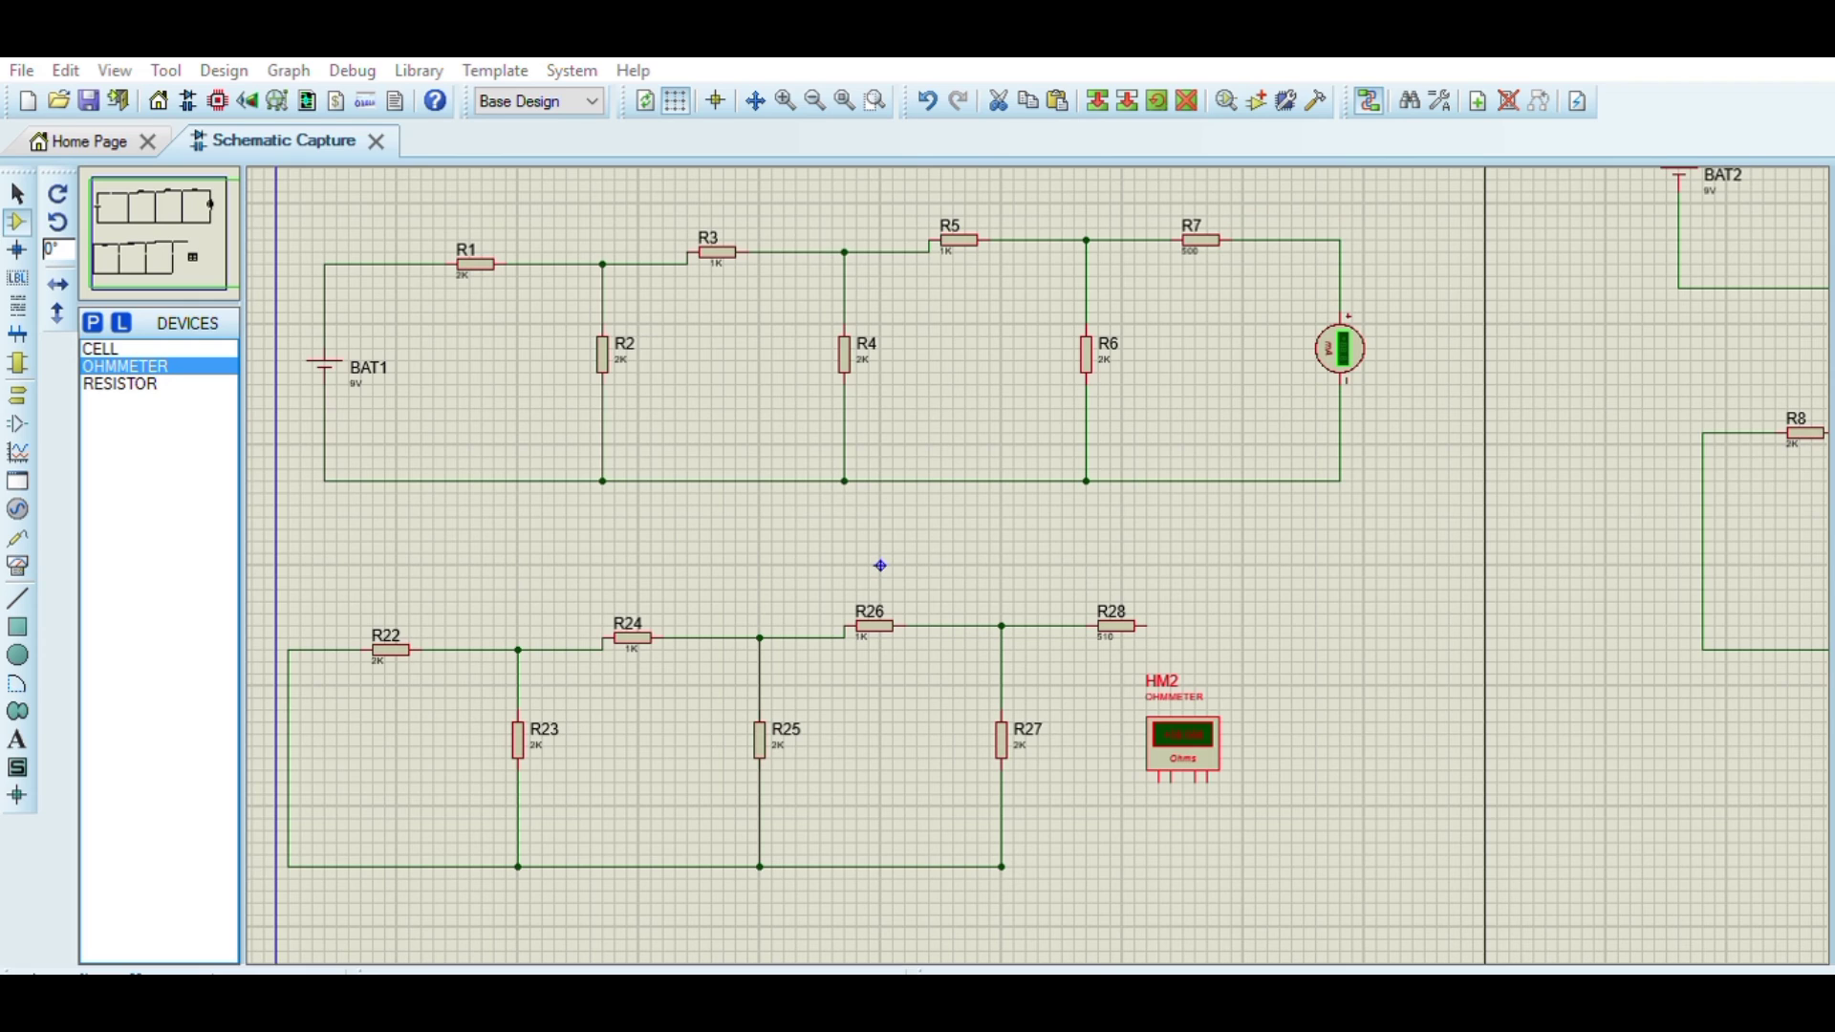
pyautogui.press('KP_Subtract')
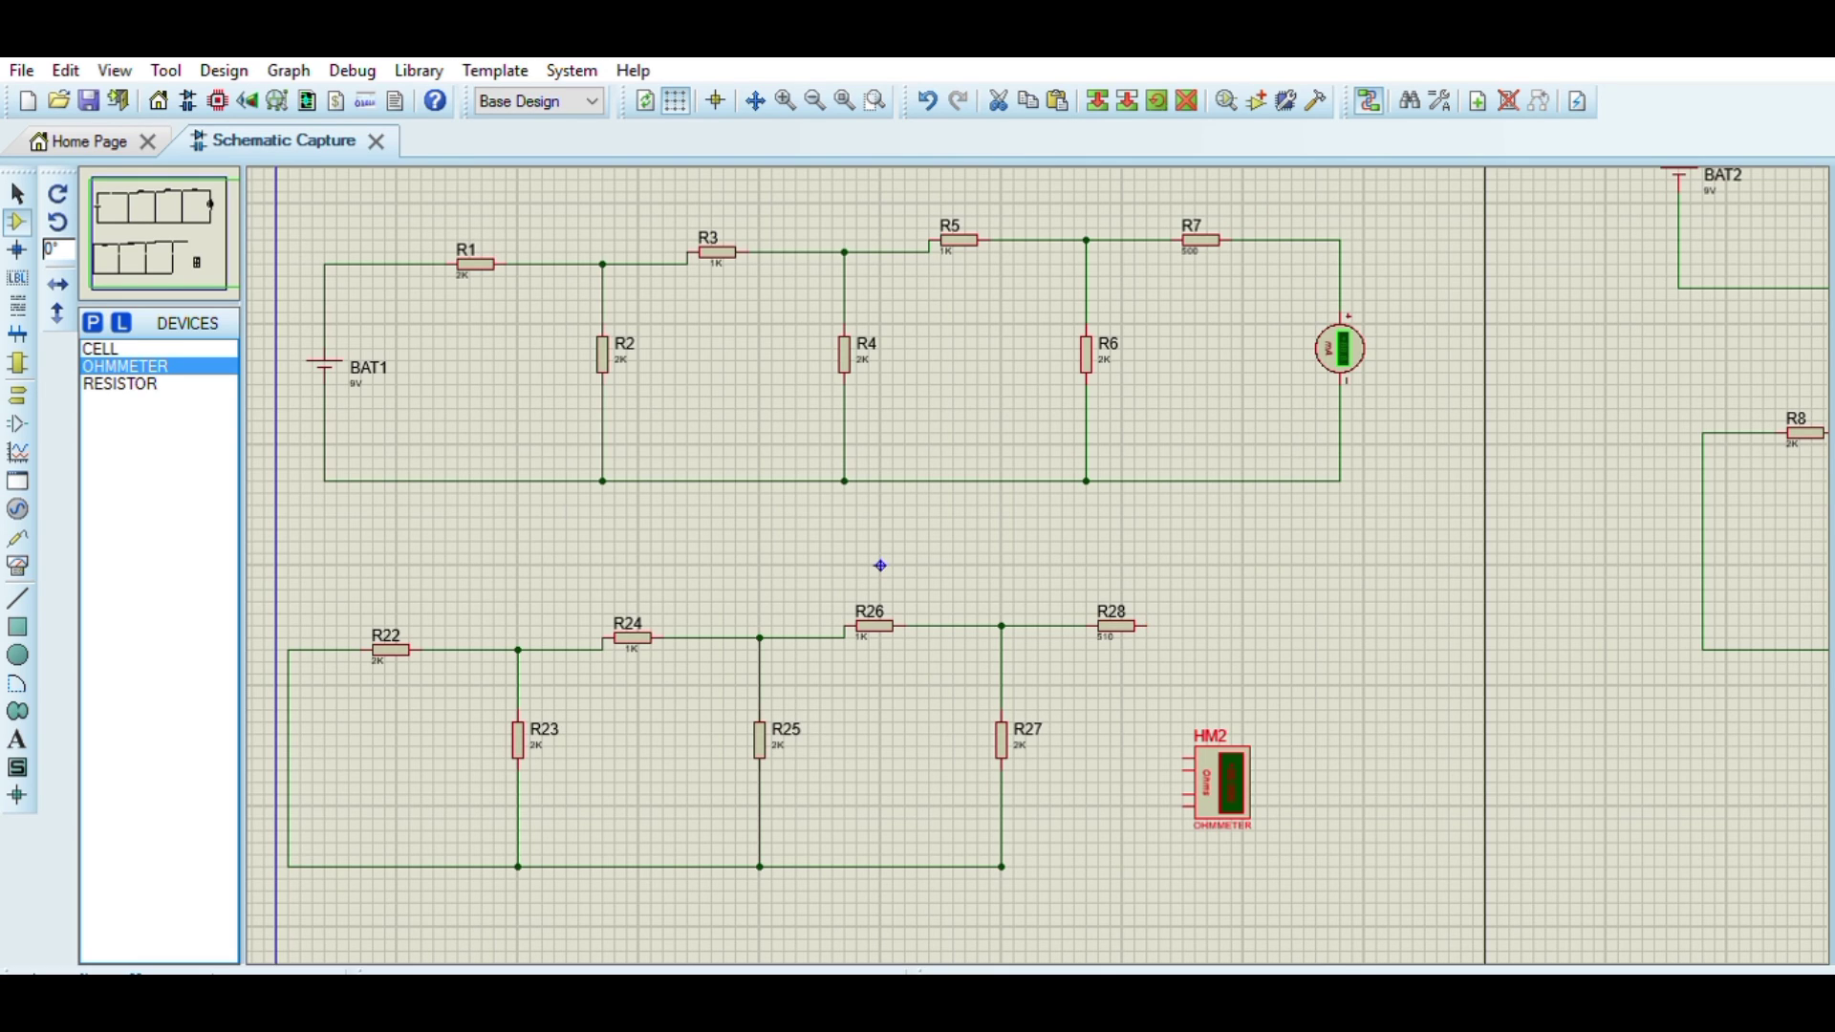
# - Wire the ohmmeter between R28's free end and the return line below R27, joining each terminal pair, and set its display range to kilohms
pyautogui.click(1147, 626)
pyautogui.click(1100, 841)
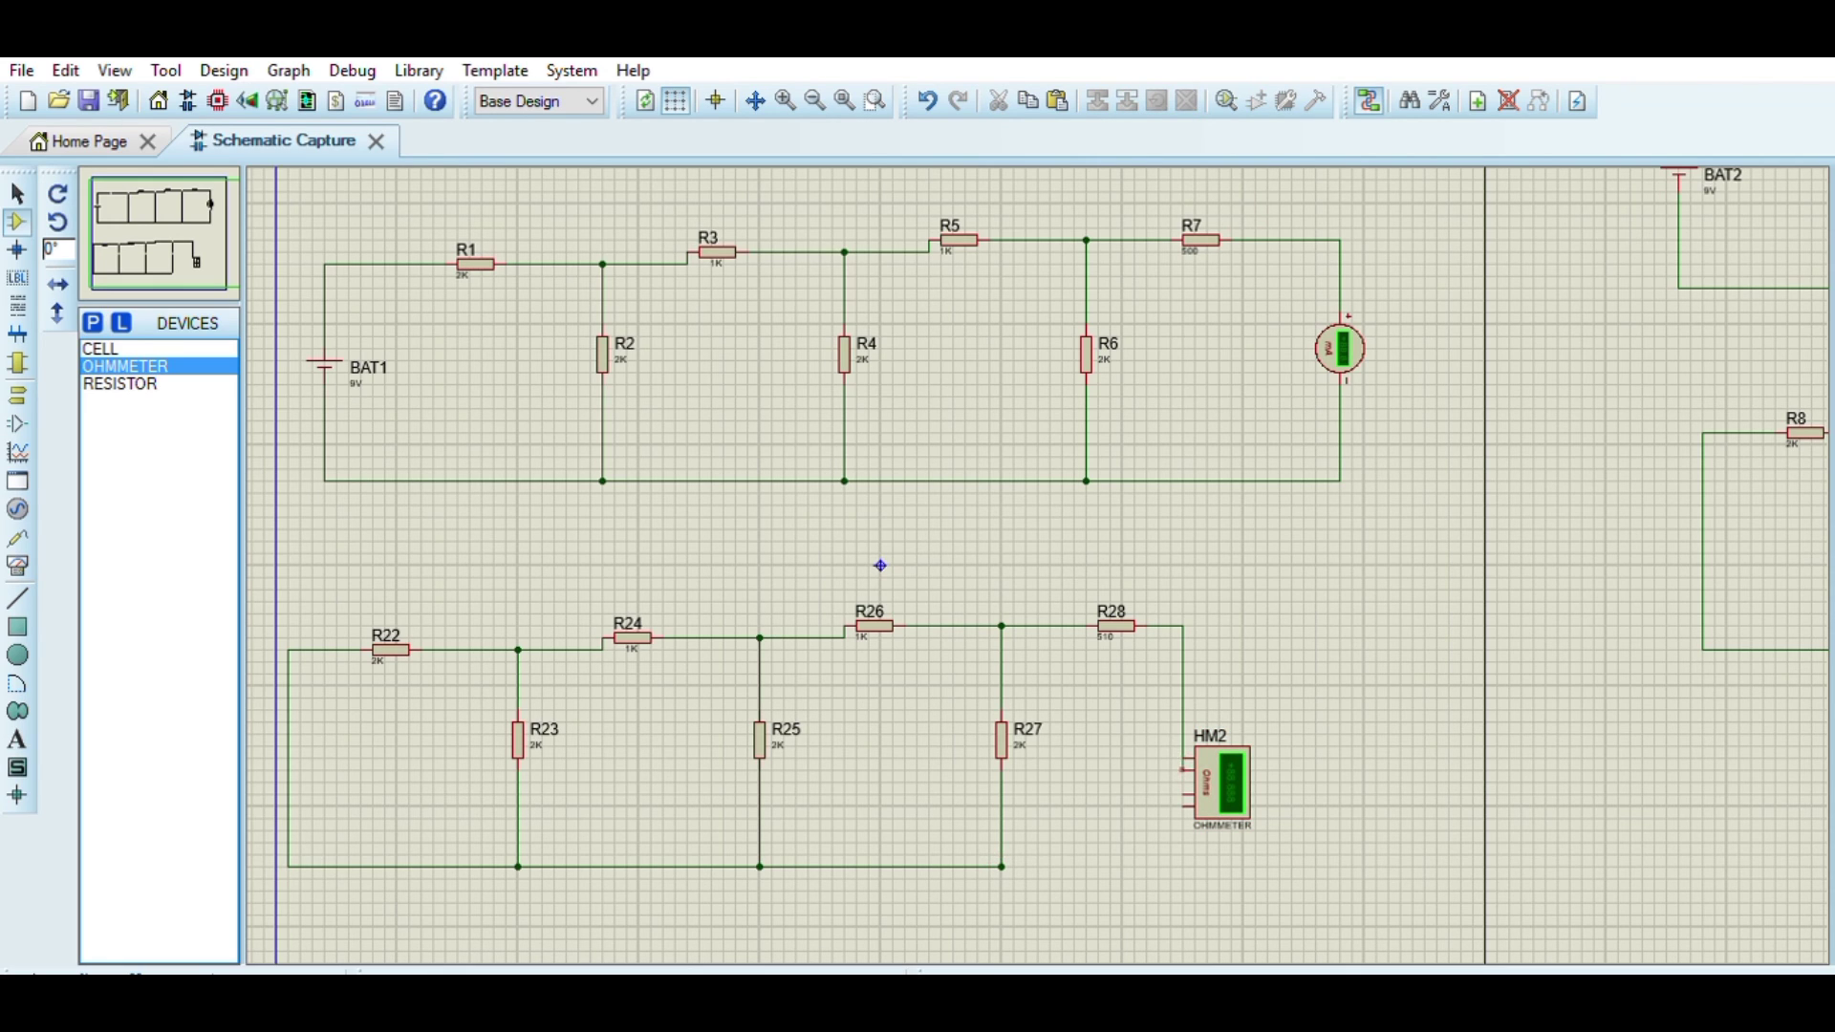
pyautogui.click(1182, 770)
pyautogui.click(1002, 867)
pyautogui.click(1185, 806)
pyautogui.click(1185, 794)
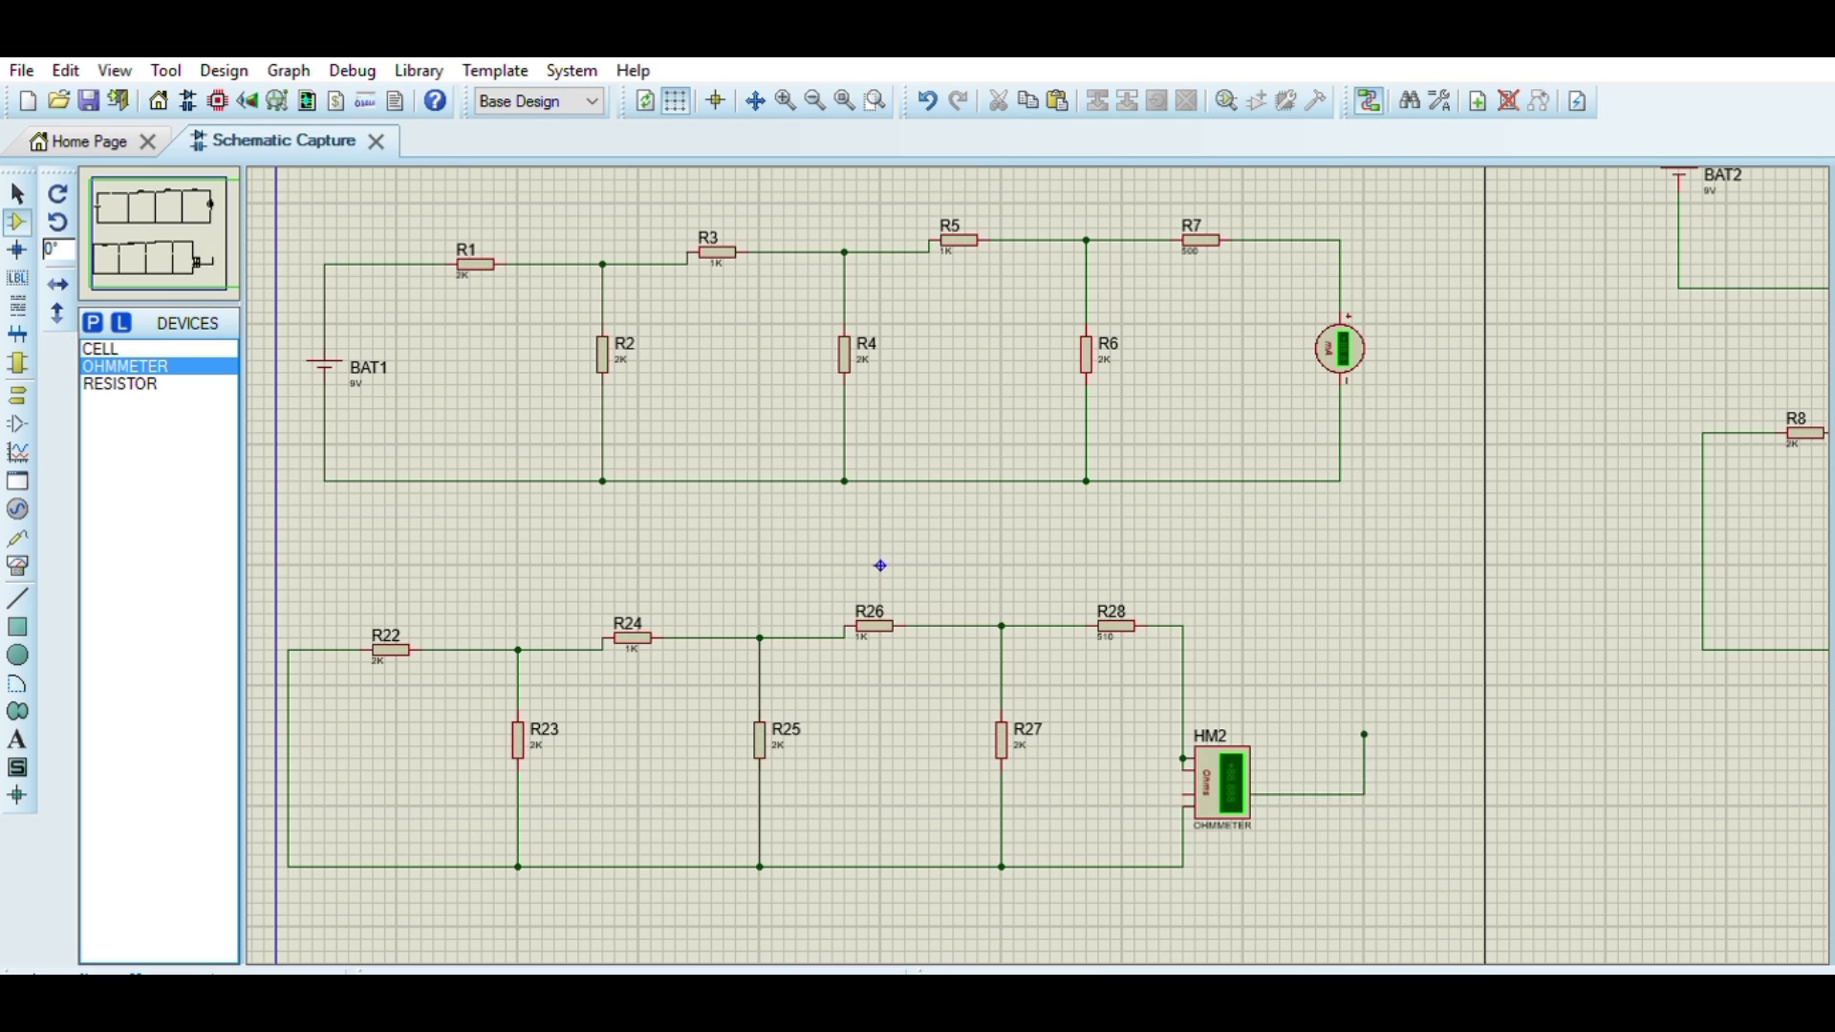
pyautogui.hotkey('ctrl', 'z')
pyautogui.hotkey('ctrl', 'y')
pyautogui.click(1222, 783)
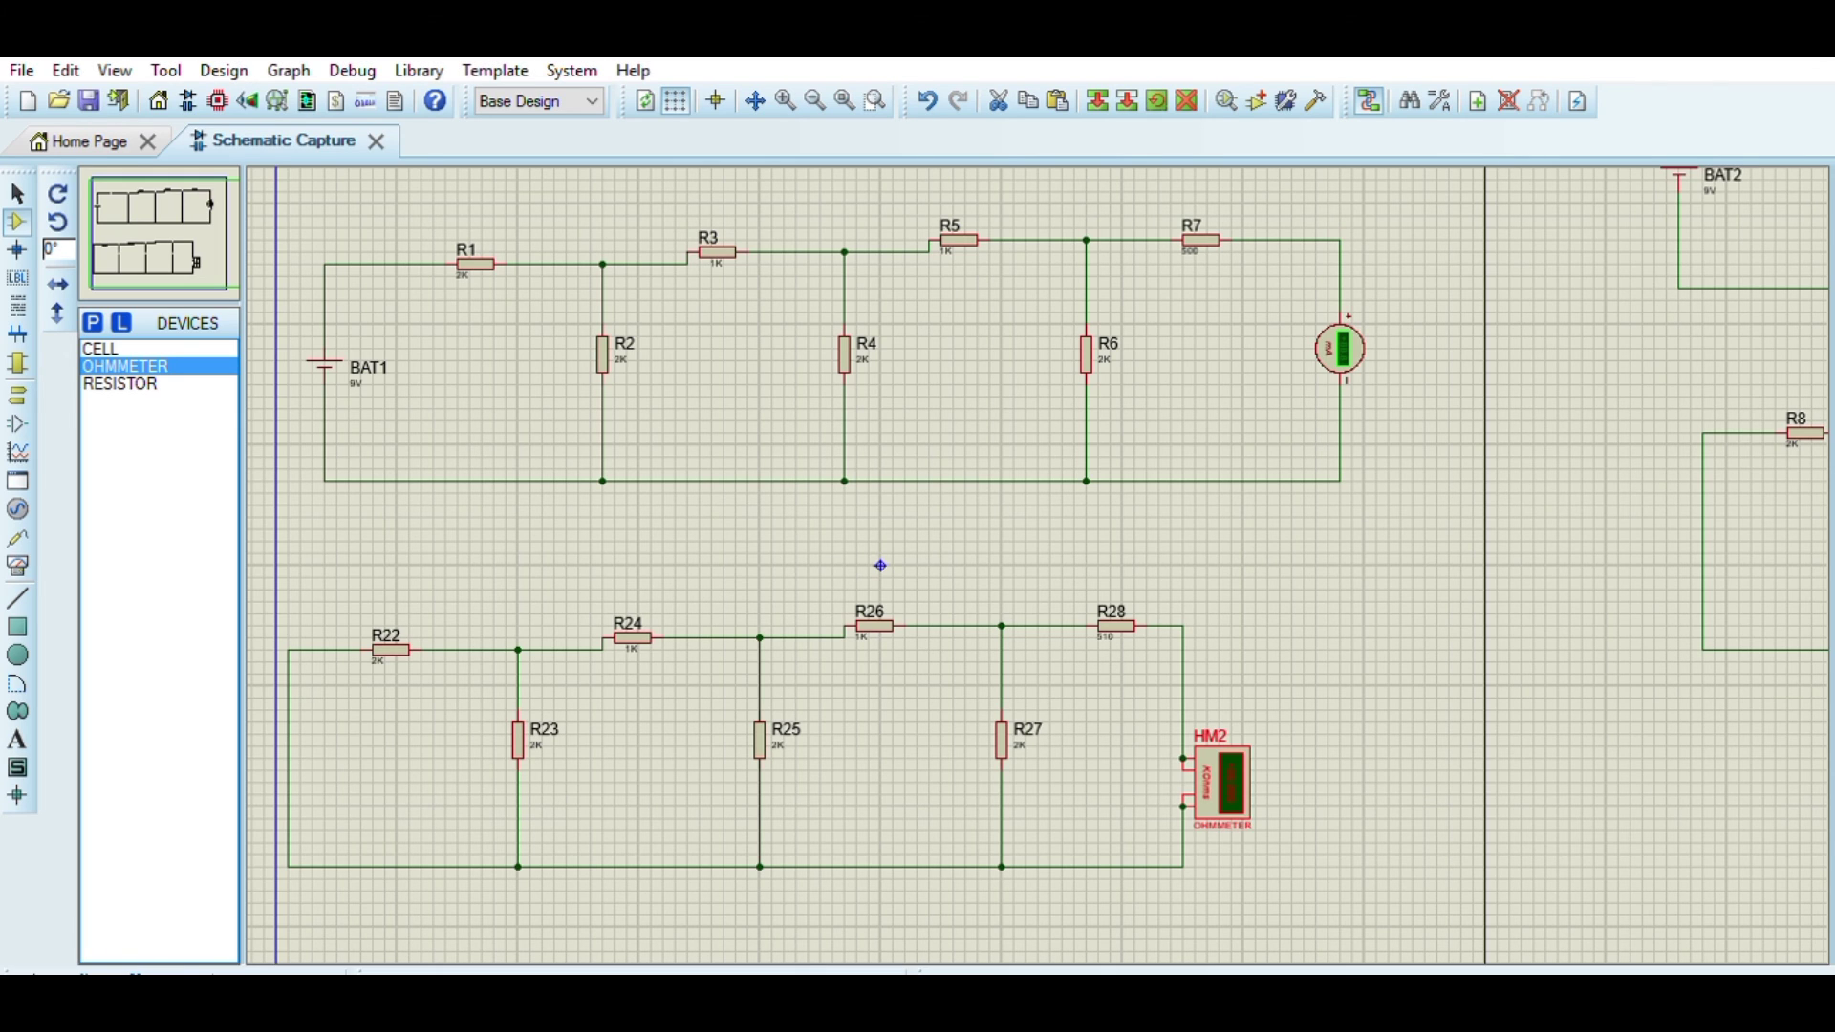
# - Examine the rotated ohmmeter's terminal connections and its position within the sheet border
pyautogui.scroll(1, 1401, 832)
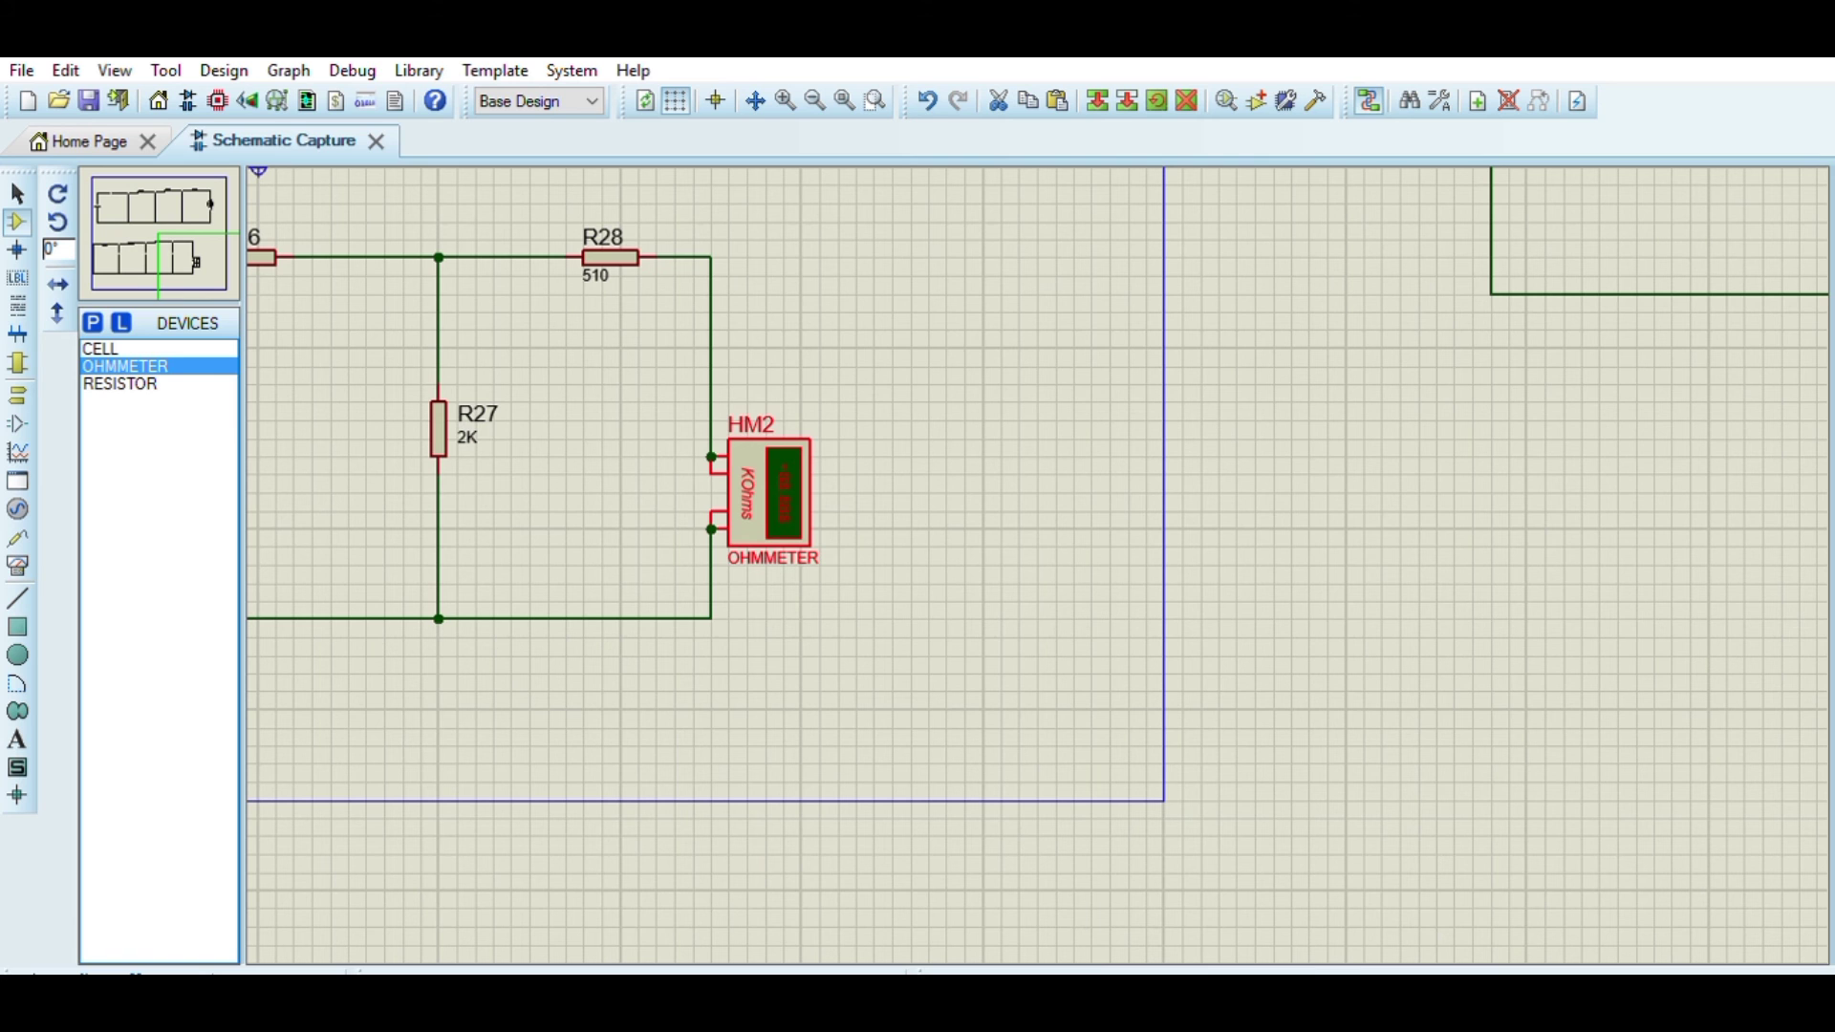
pyautogui.middleClick(770, 574)
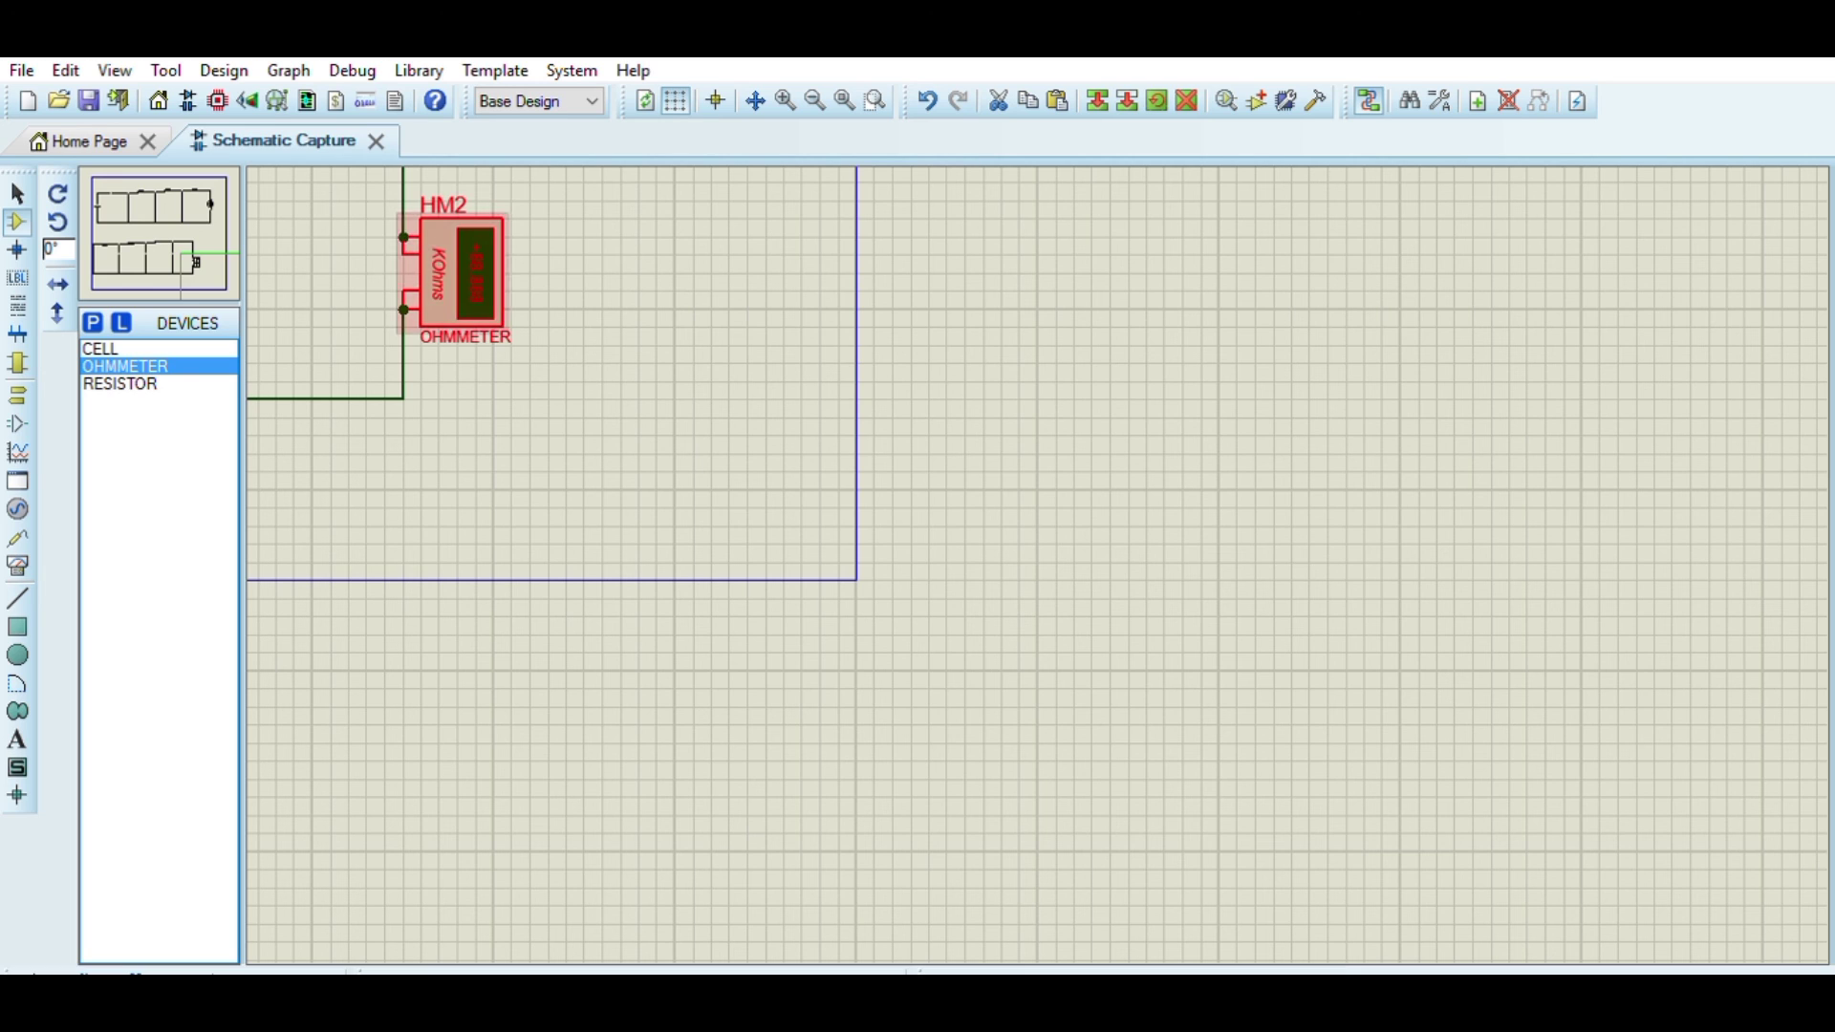
pyautogui.scroll(1, 476, 690)
pyautogui.scroll(-2, 1038, 566)
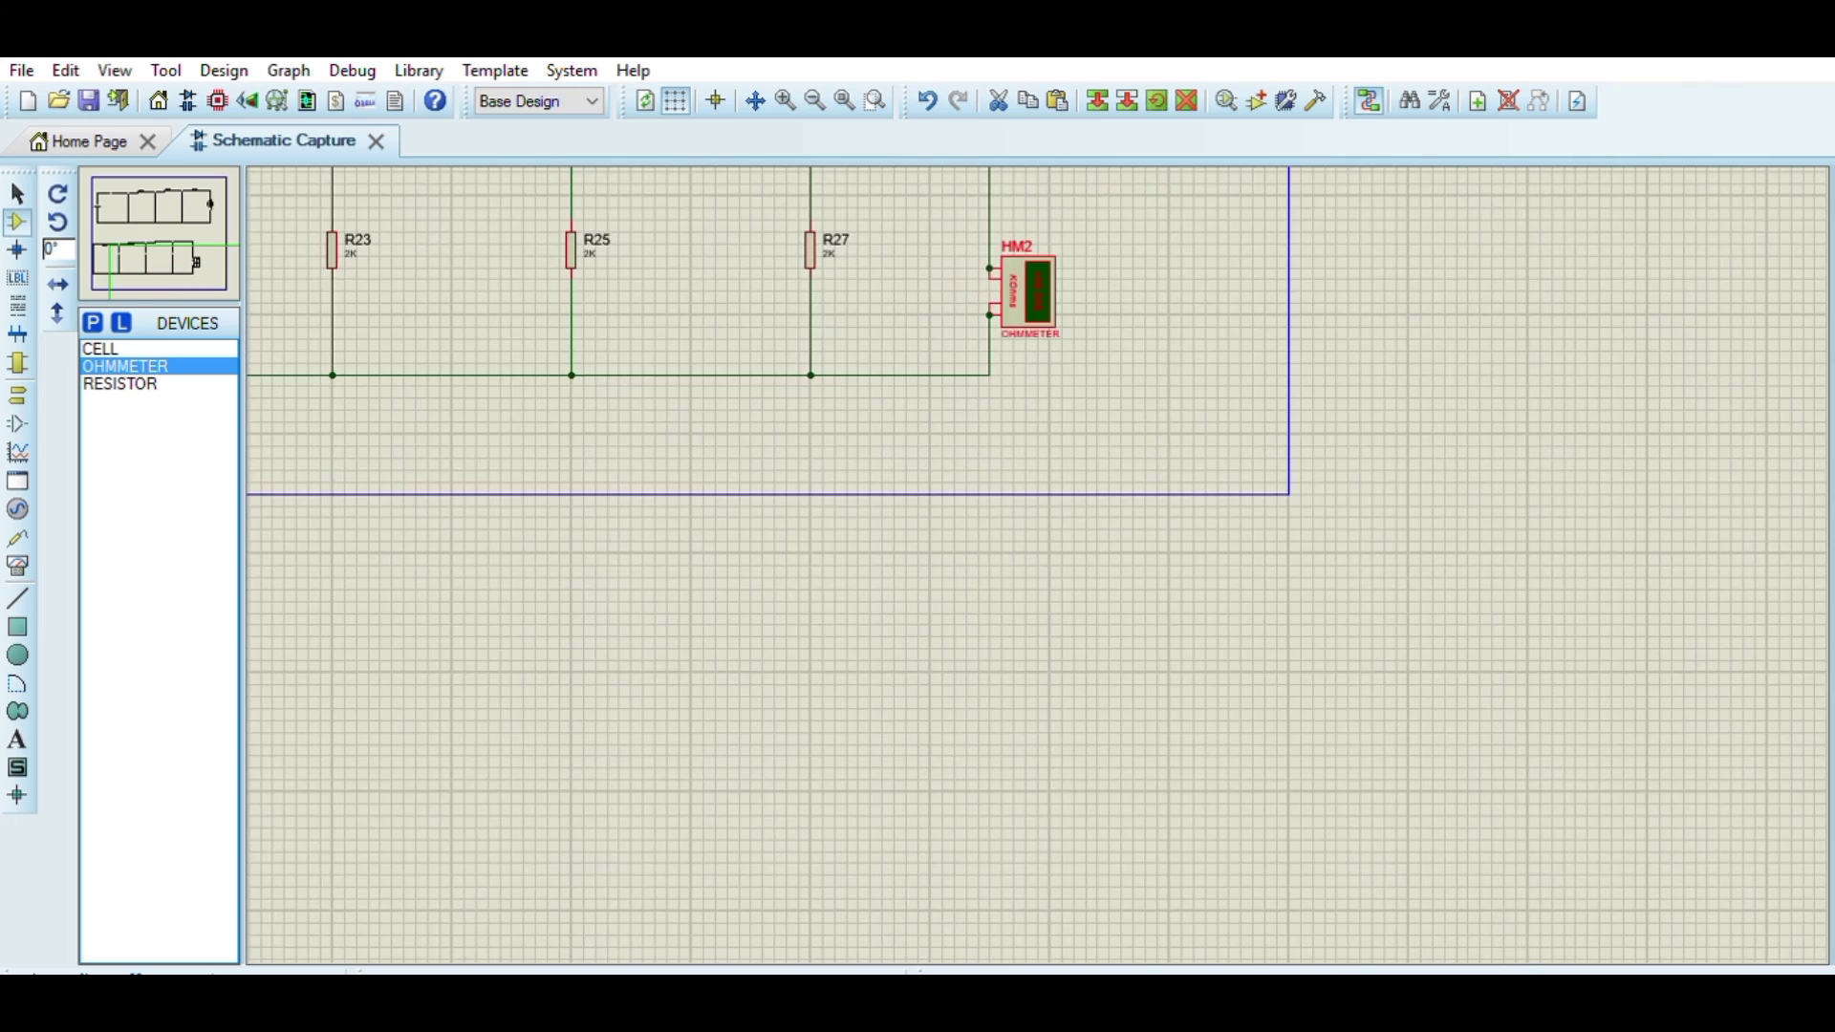
pyautogui.scroll(-2, 1037, 564)
pyautogui.scroll(2, 1044, 585)
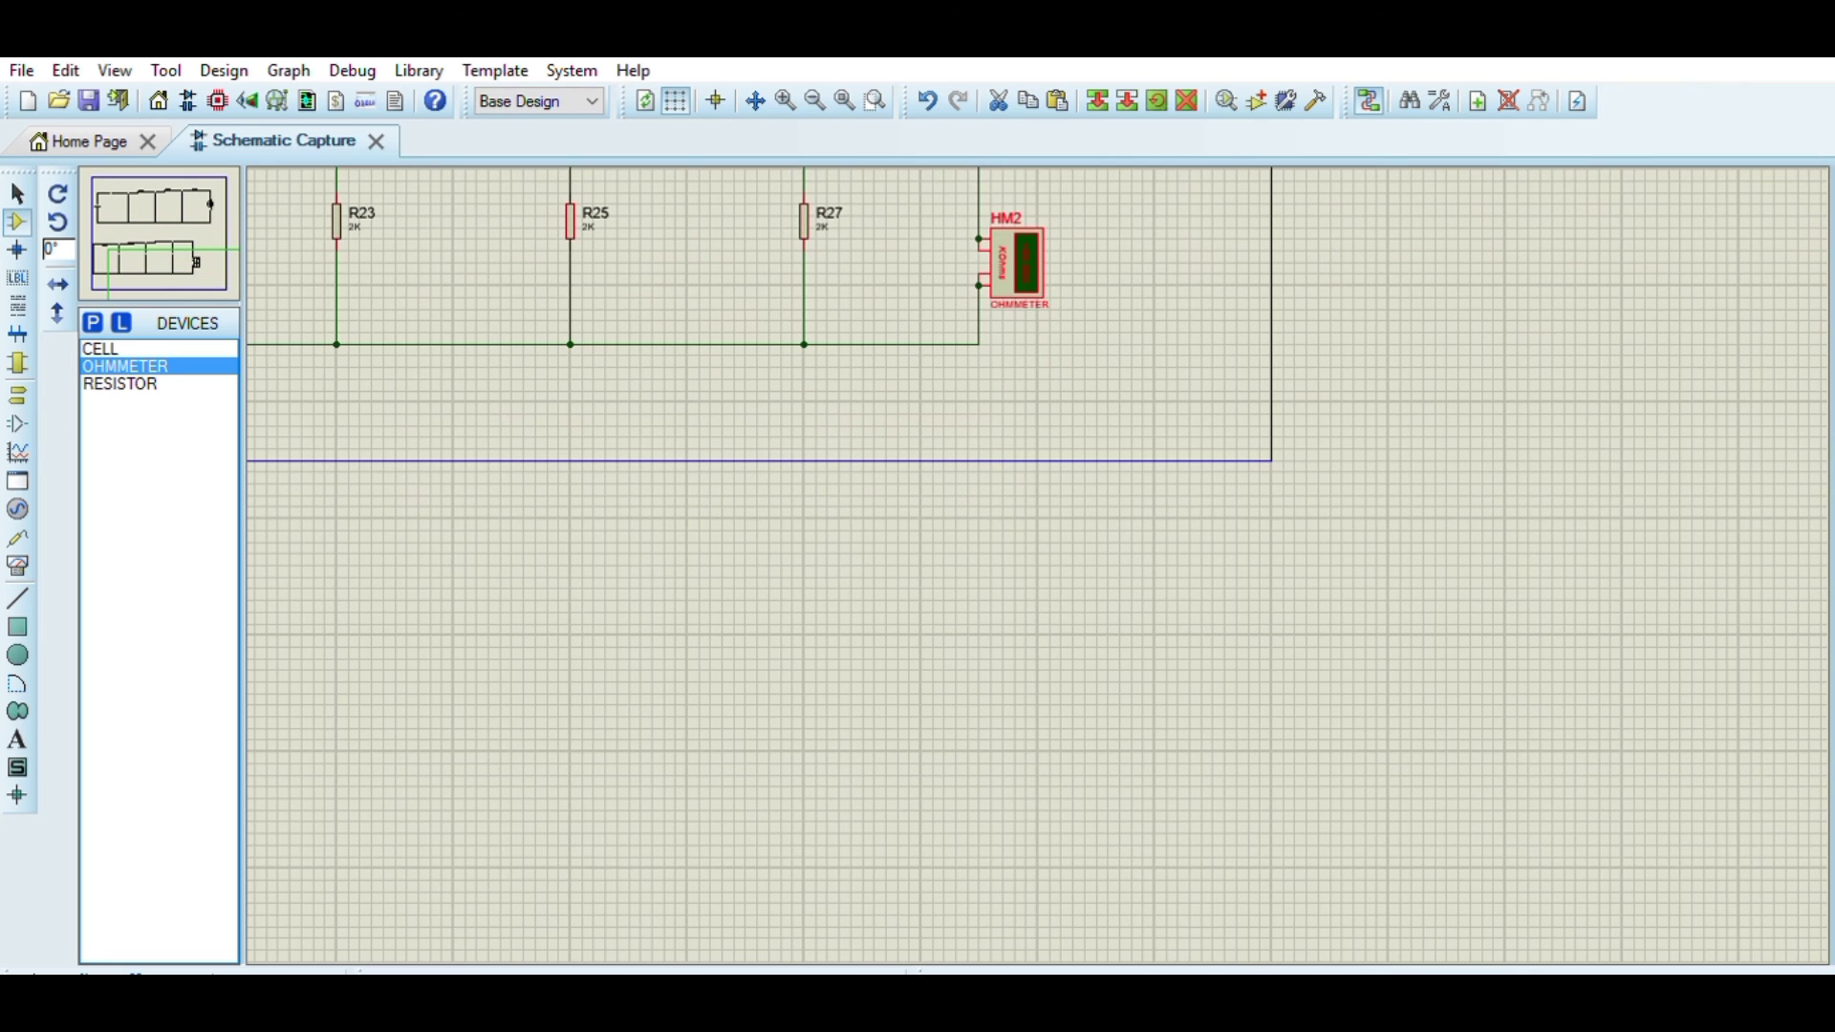
pyautogui.click(181, 228)
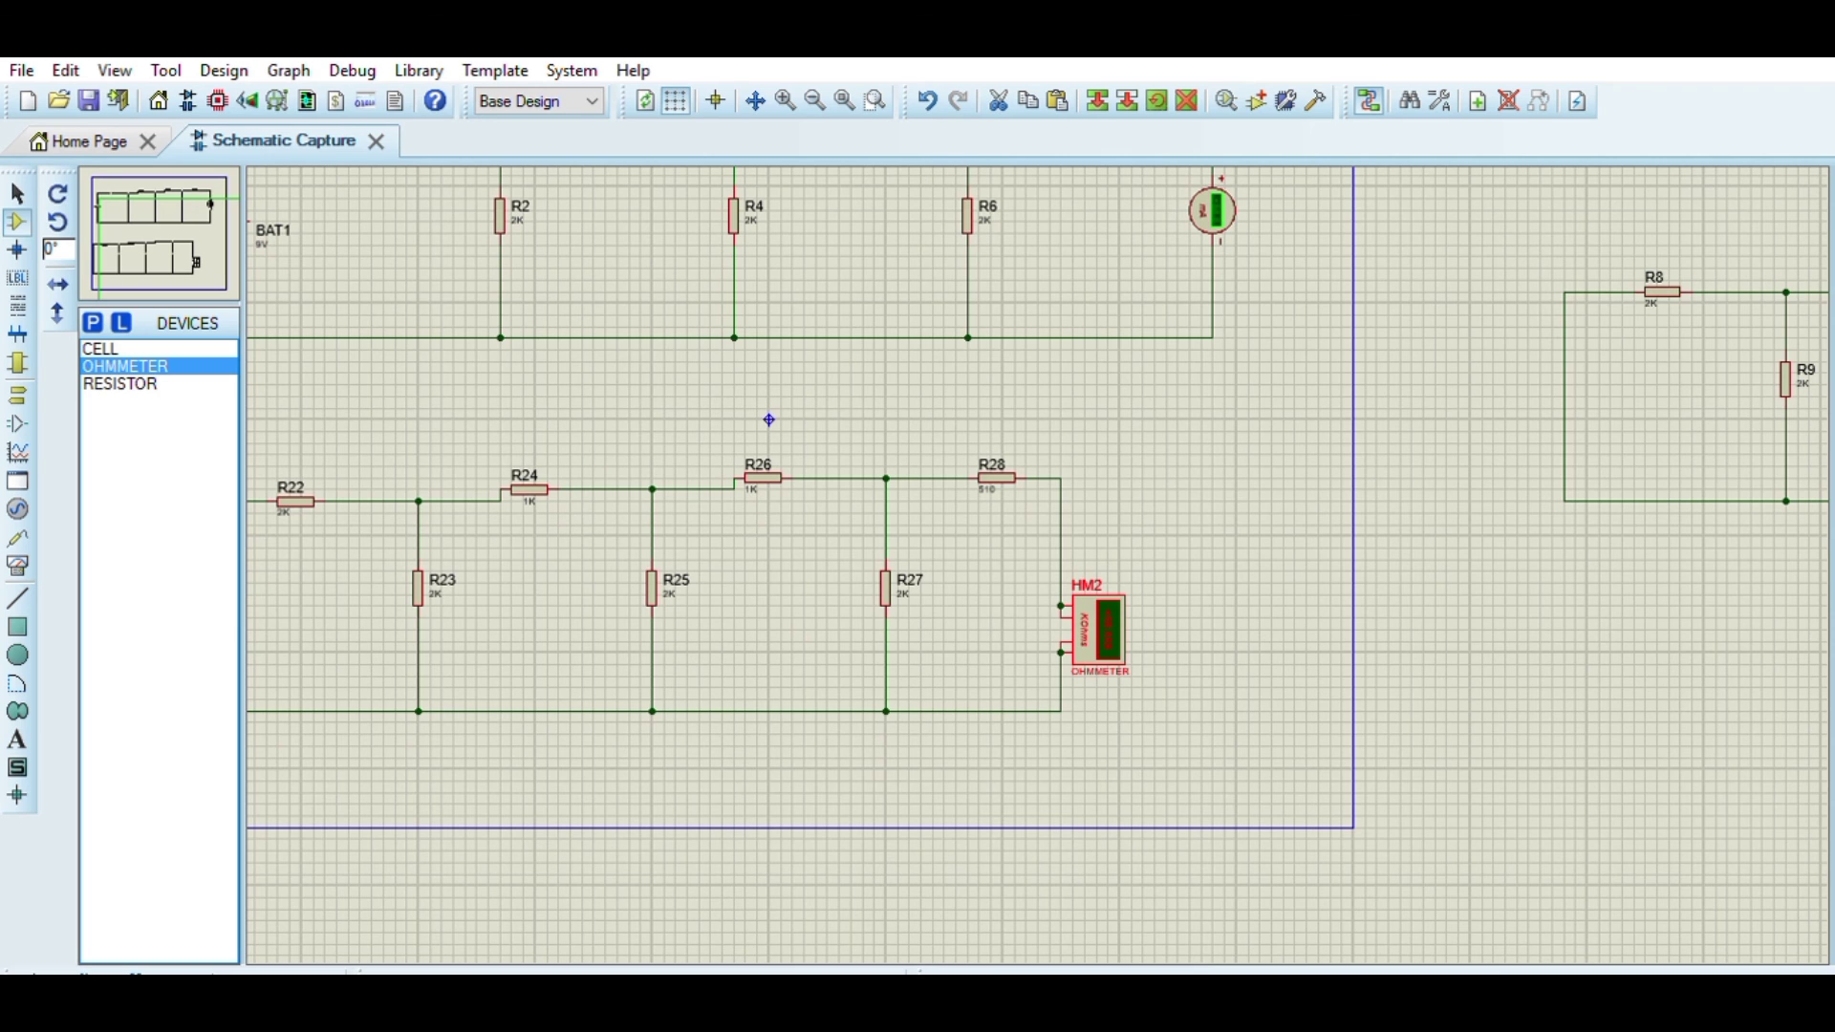
pyautogui.scroll(1, 216, 284)
pyautogui.scroll(-2, 217, 284)
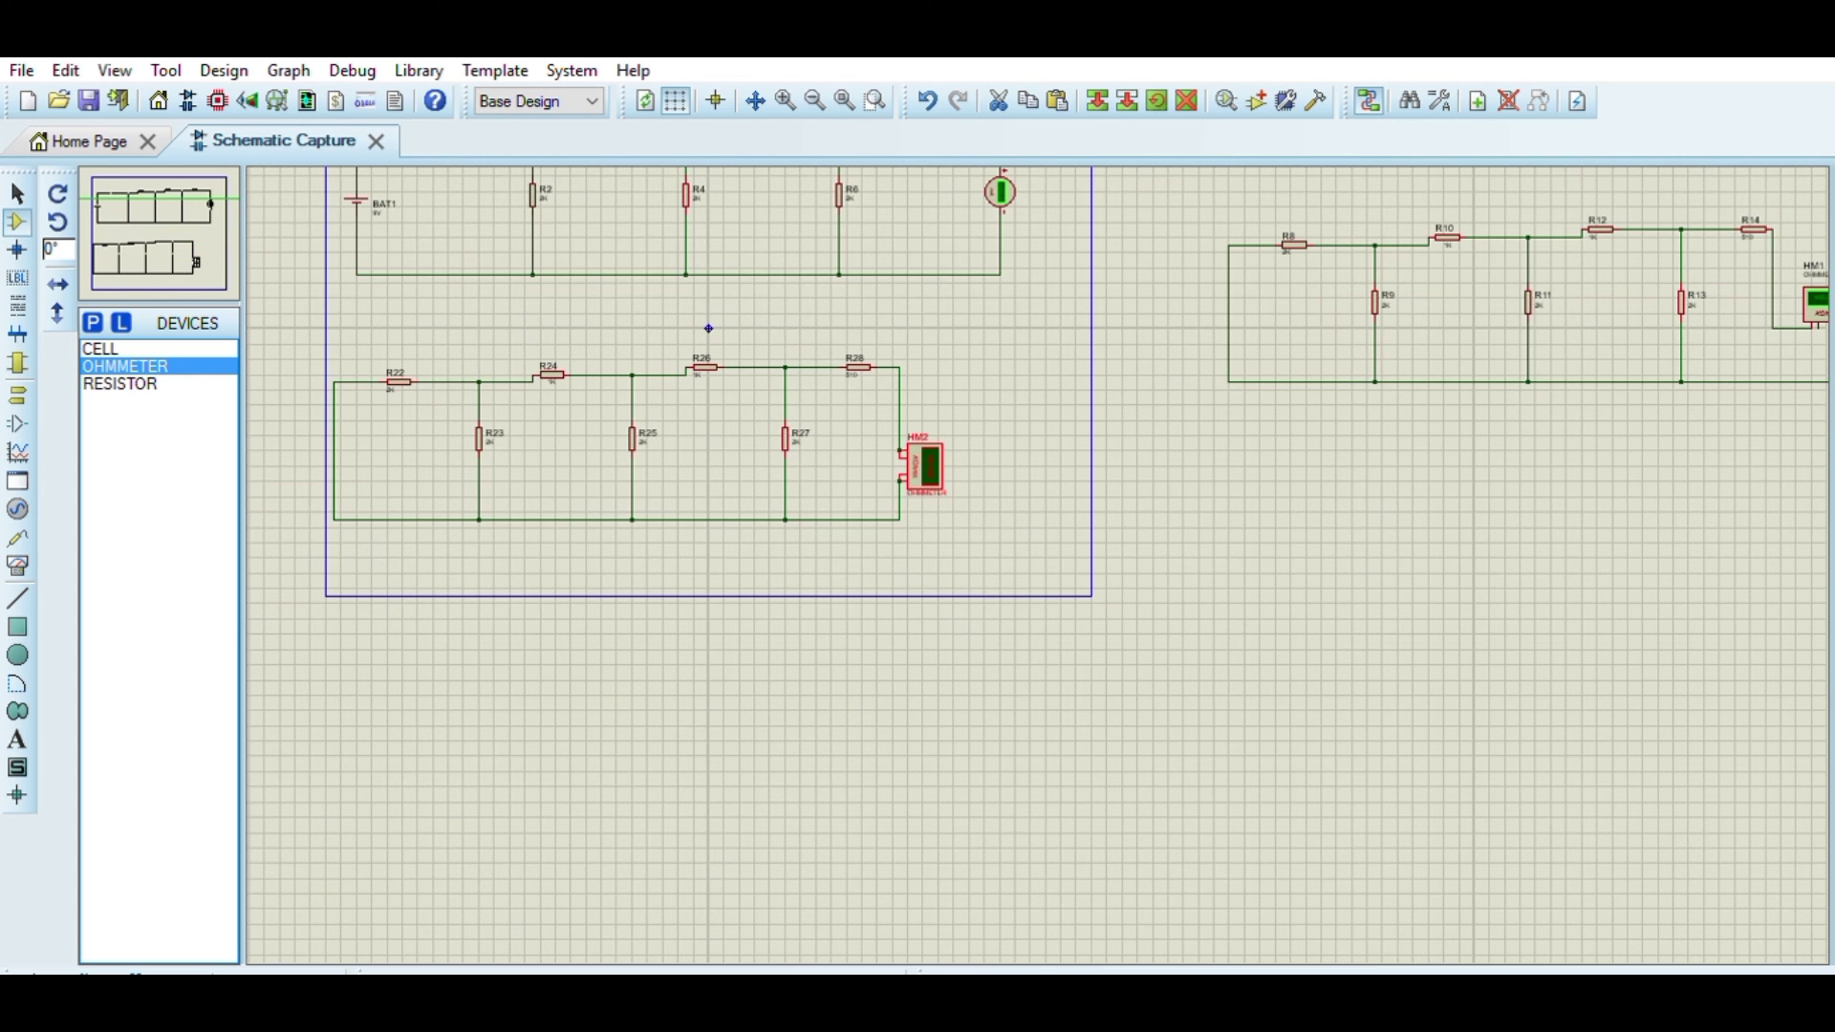
pyautogui.press('Escape')
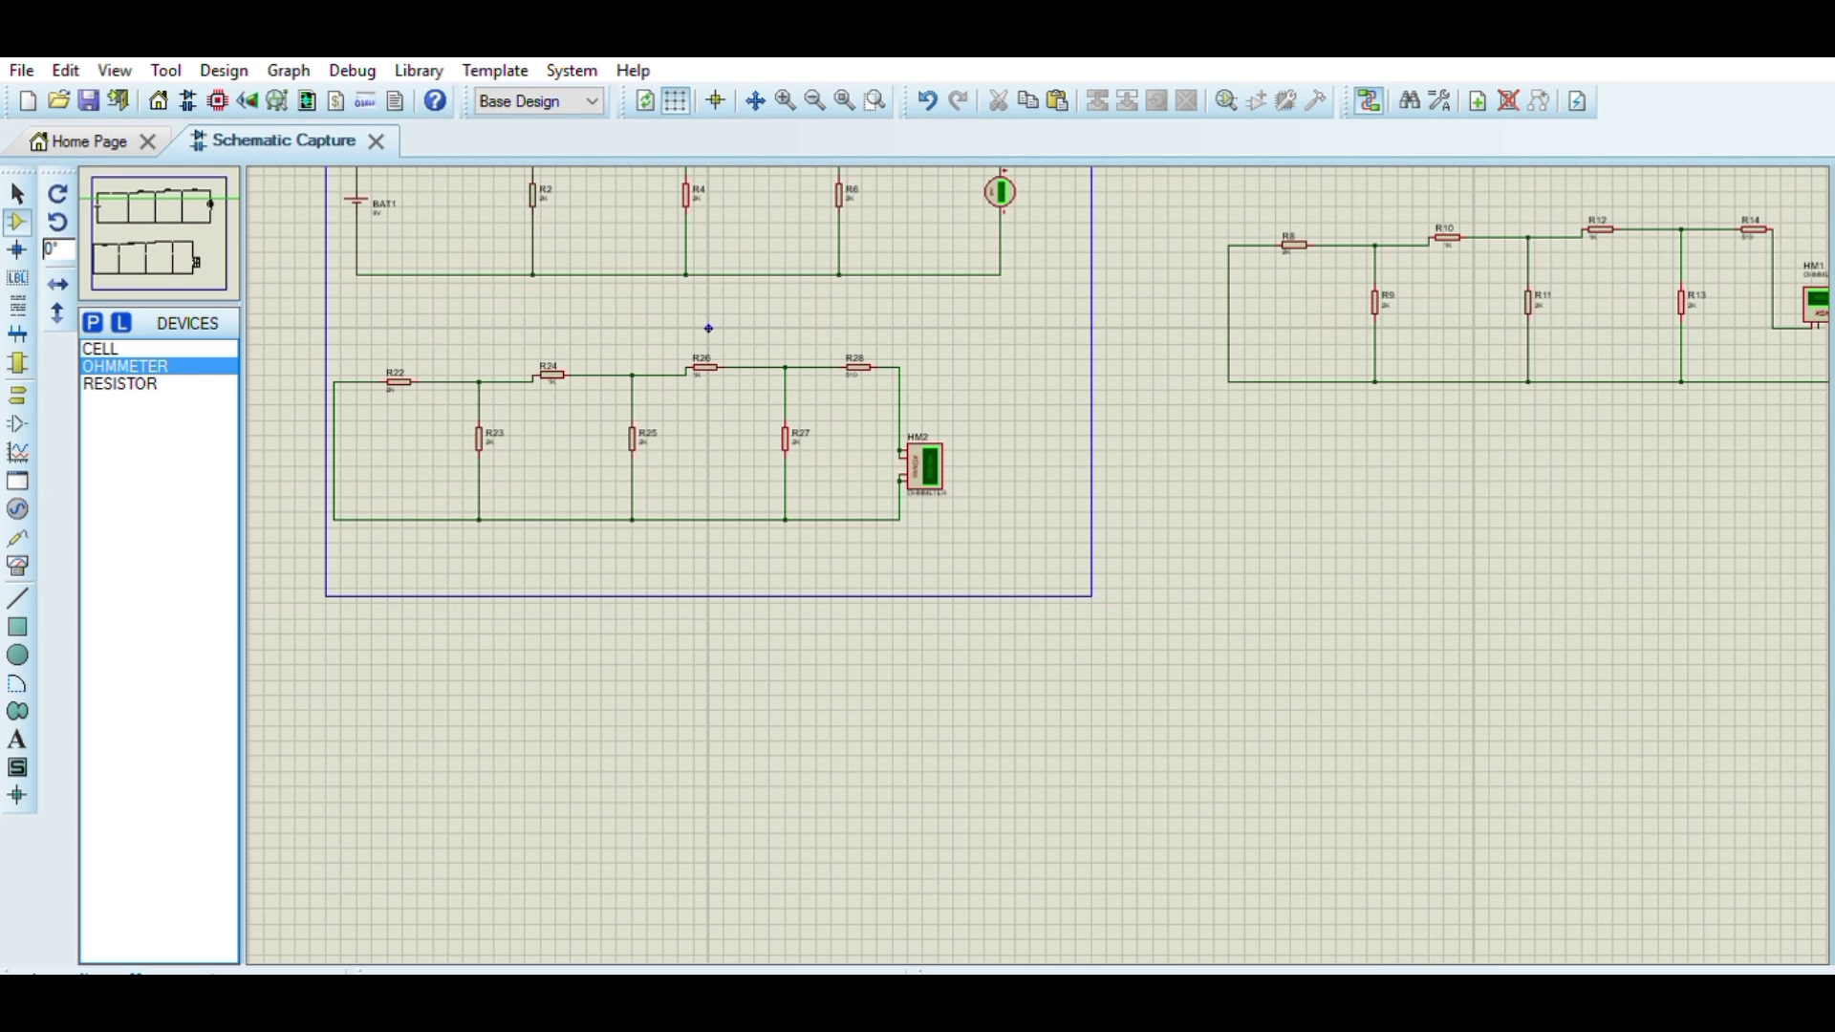
# - Compare the ohmmeter ladder inside the sheet border with the original outside it, checking resistor values and meter wiring
pyautogui.scroll(1, 321, 289)
pyautogui.scroll(-2, 321, 288)
pyautogui.scroll(2, 320, 285)
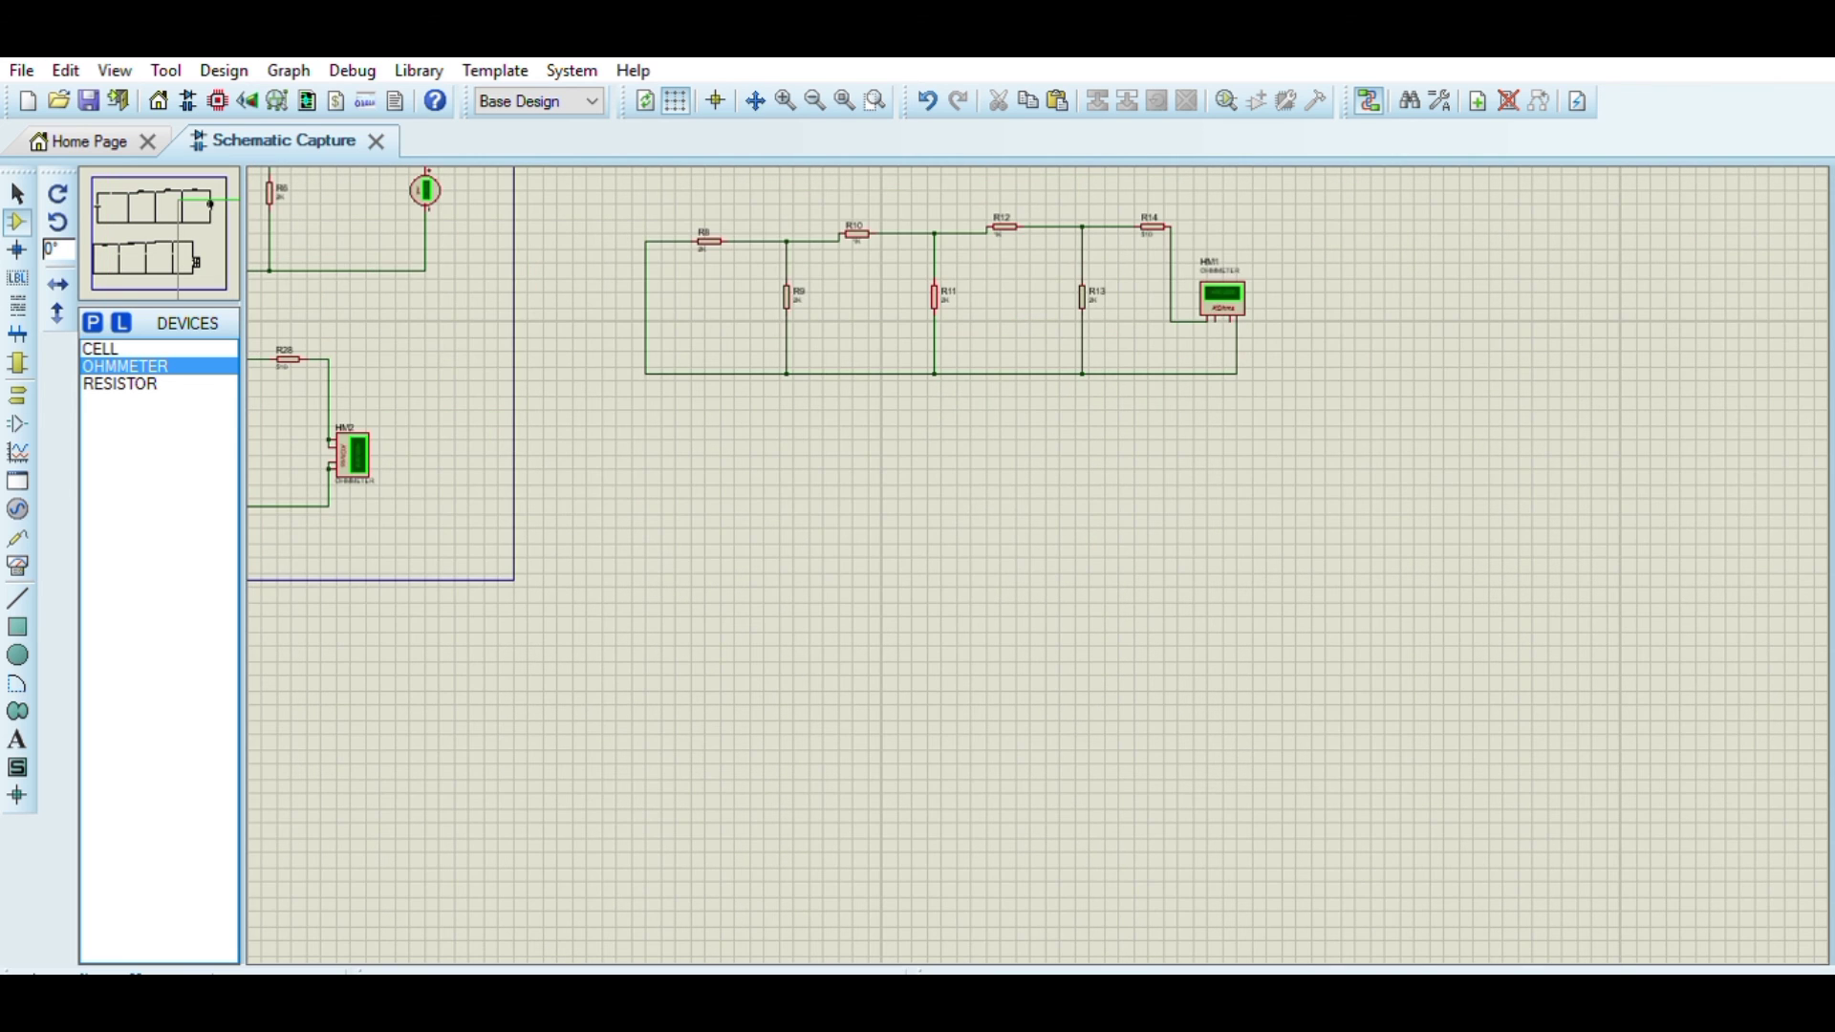
pyautogui.scroll(-4, 322, 289)
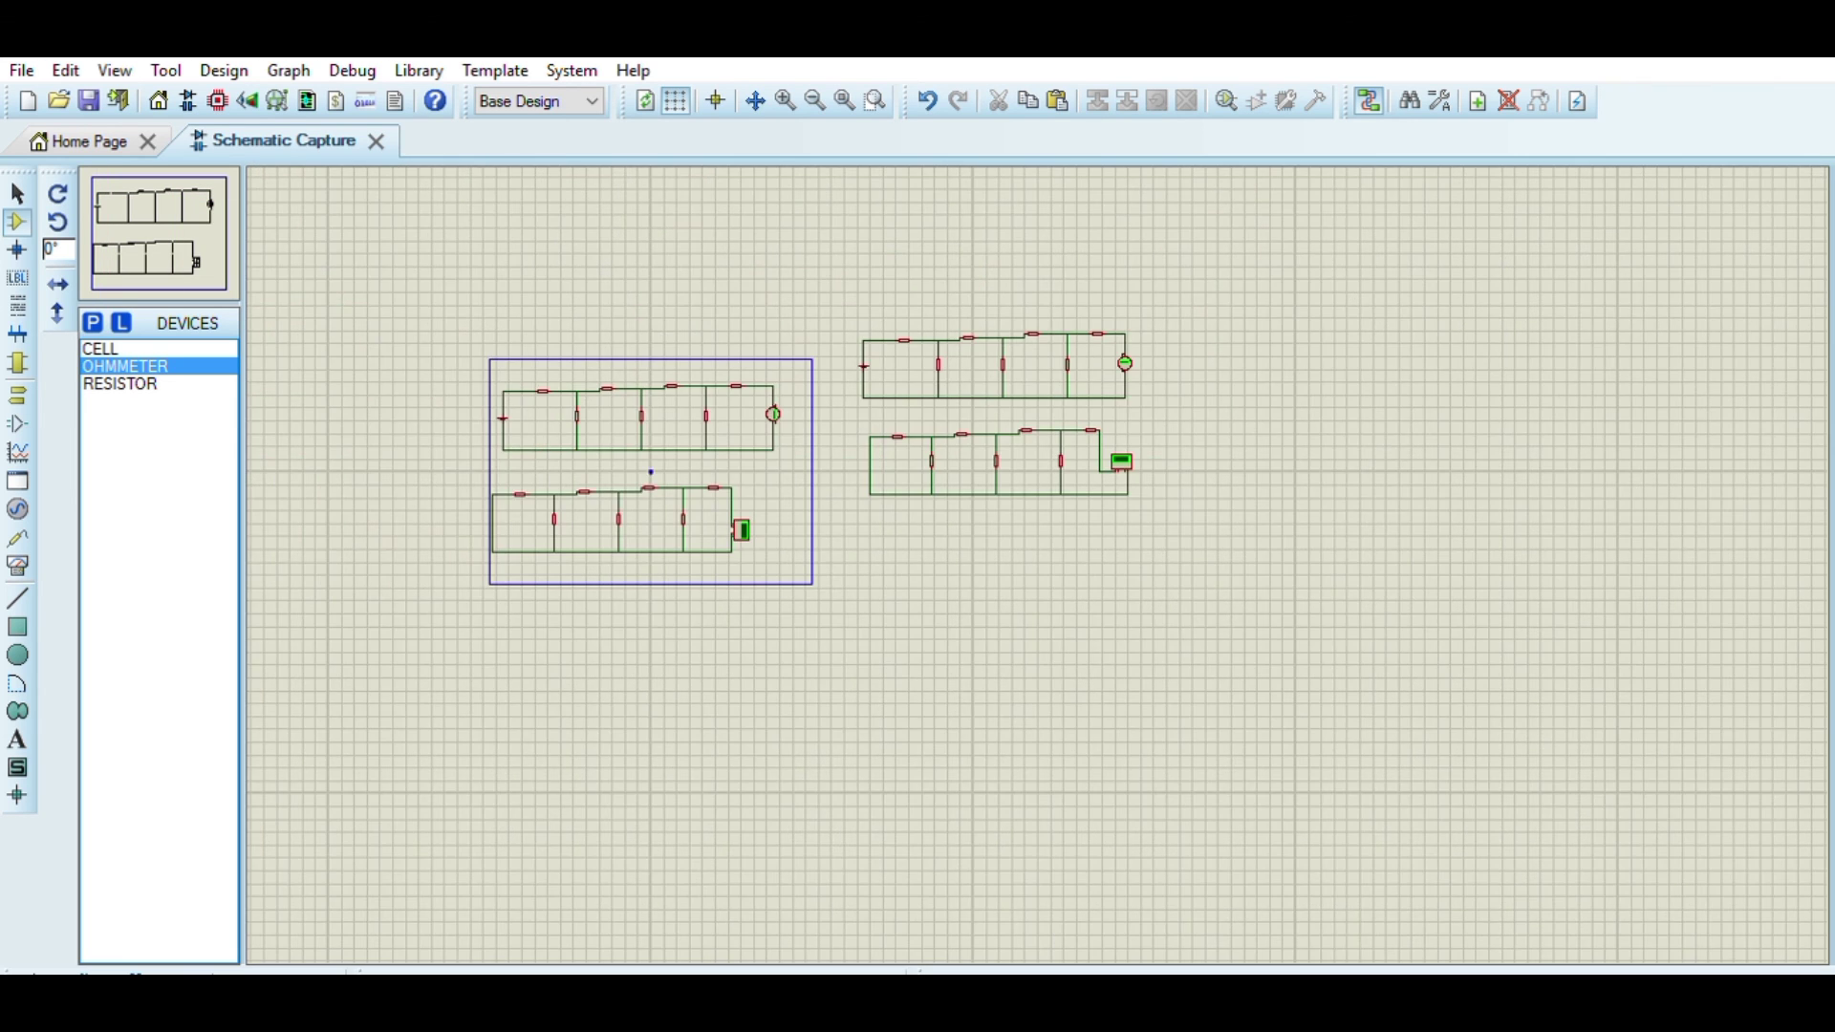
pyautogui.middleClick(780, 504)
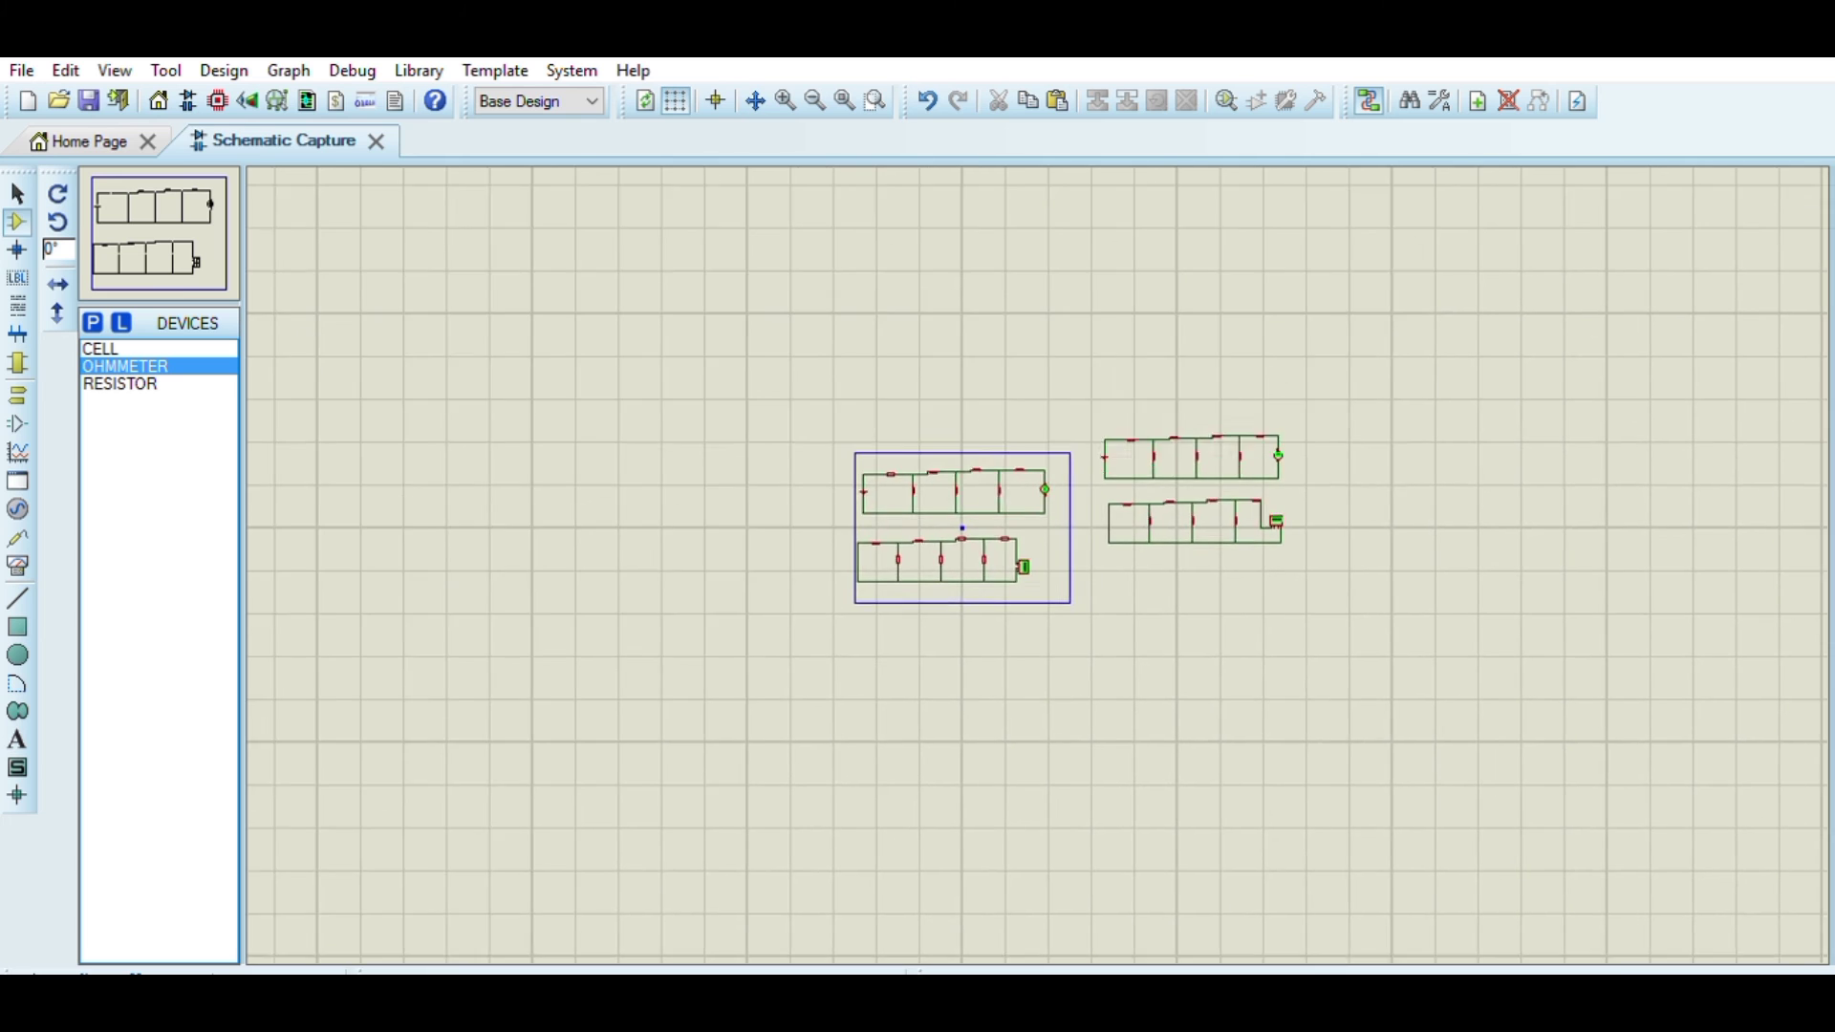
pyautogui.scroll(2, 1283, 779)
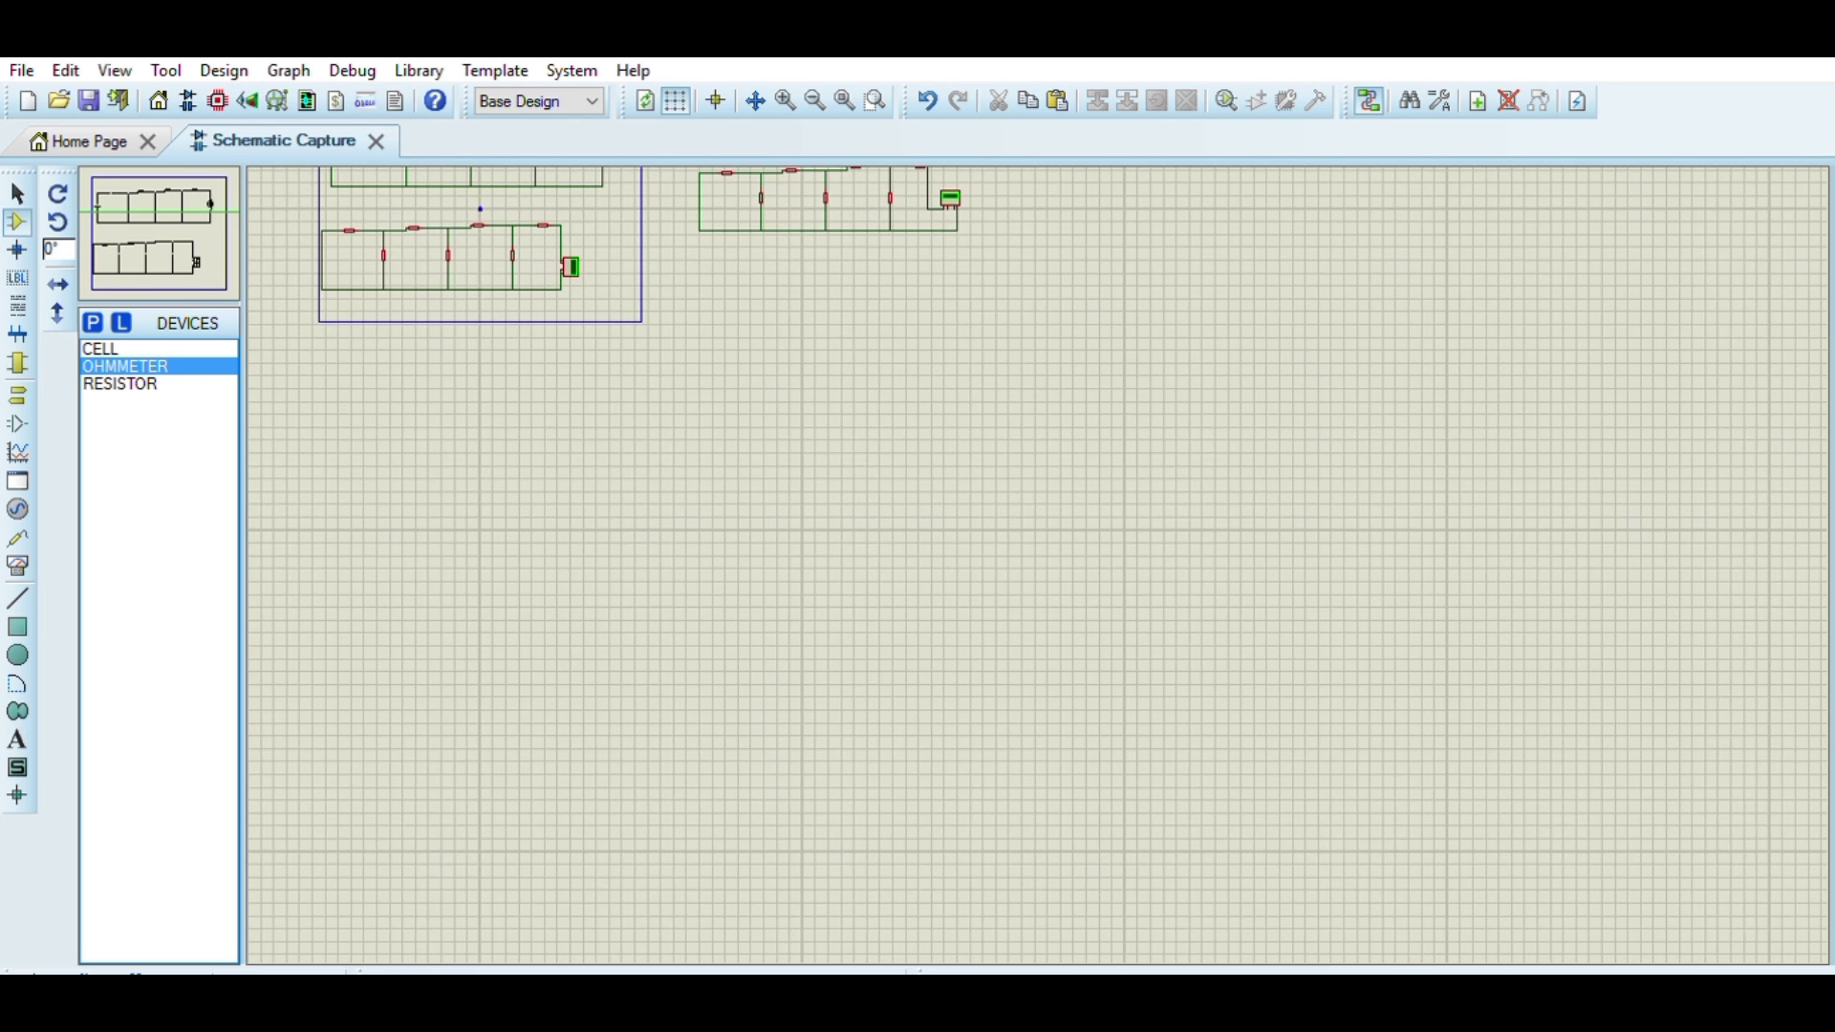
pyautogui.middleClick(707, 420)
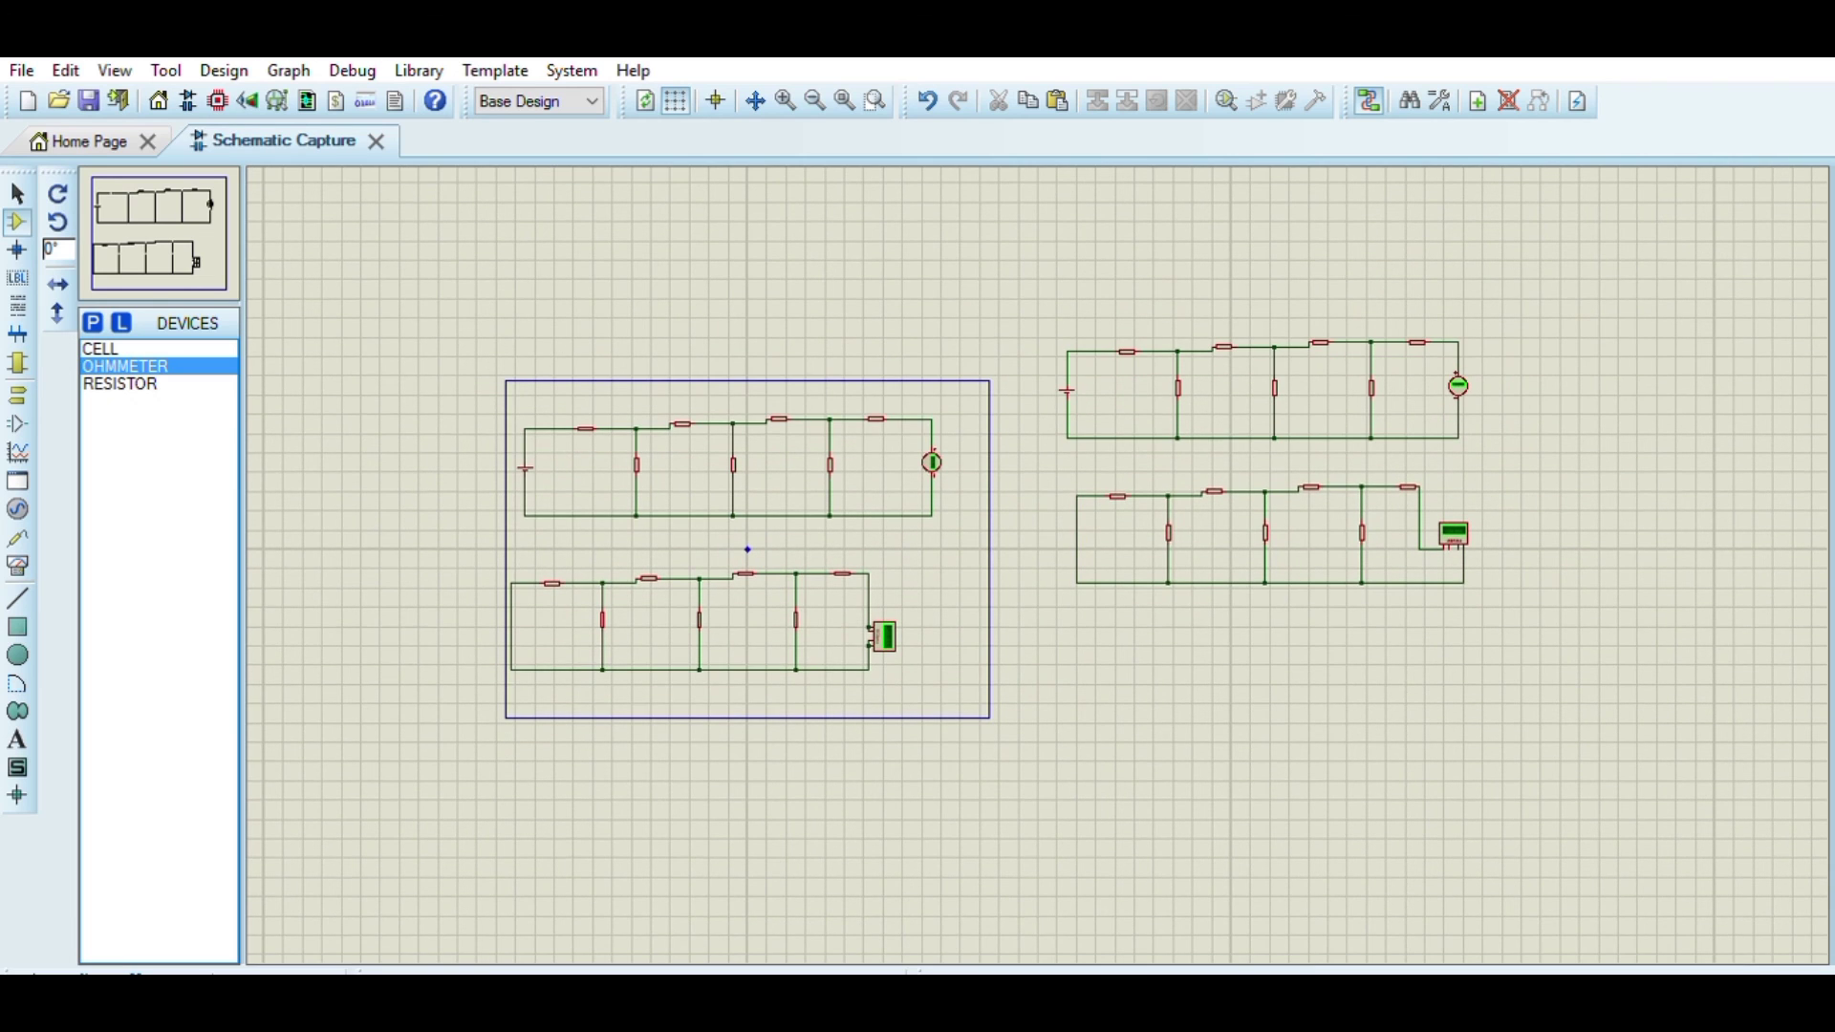
pyautogui.scroll(1, 1308, 521)
pyautogui.scroll(2, 1041, 565)
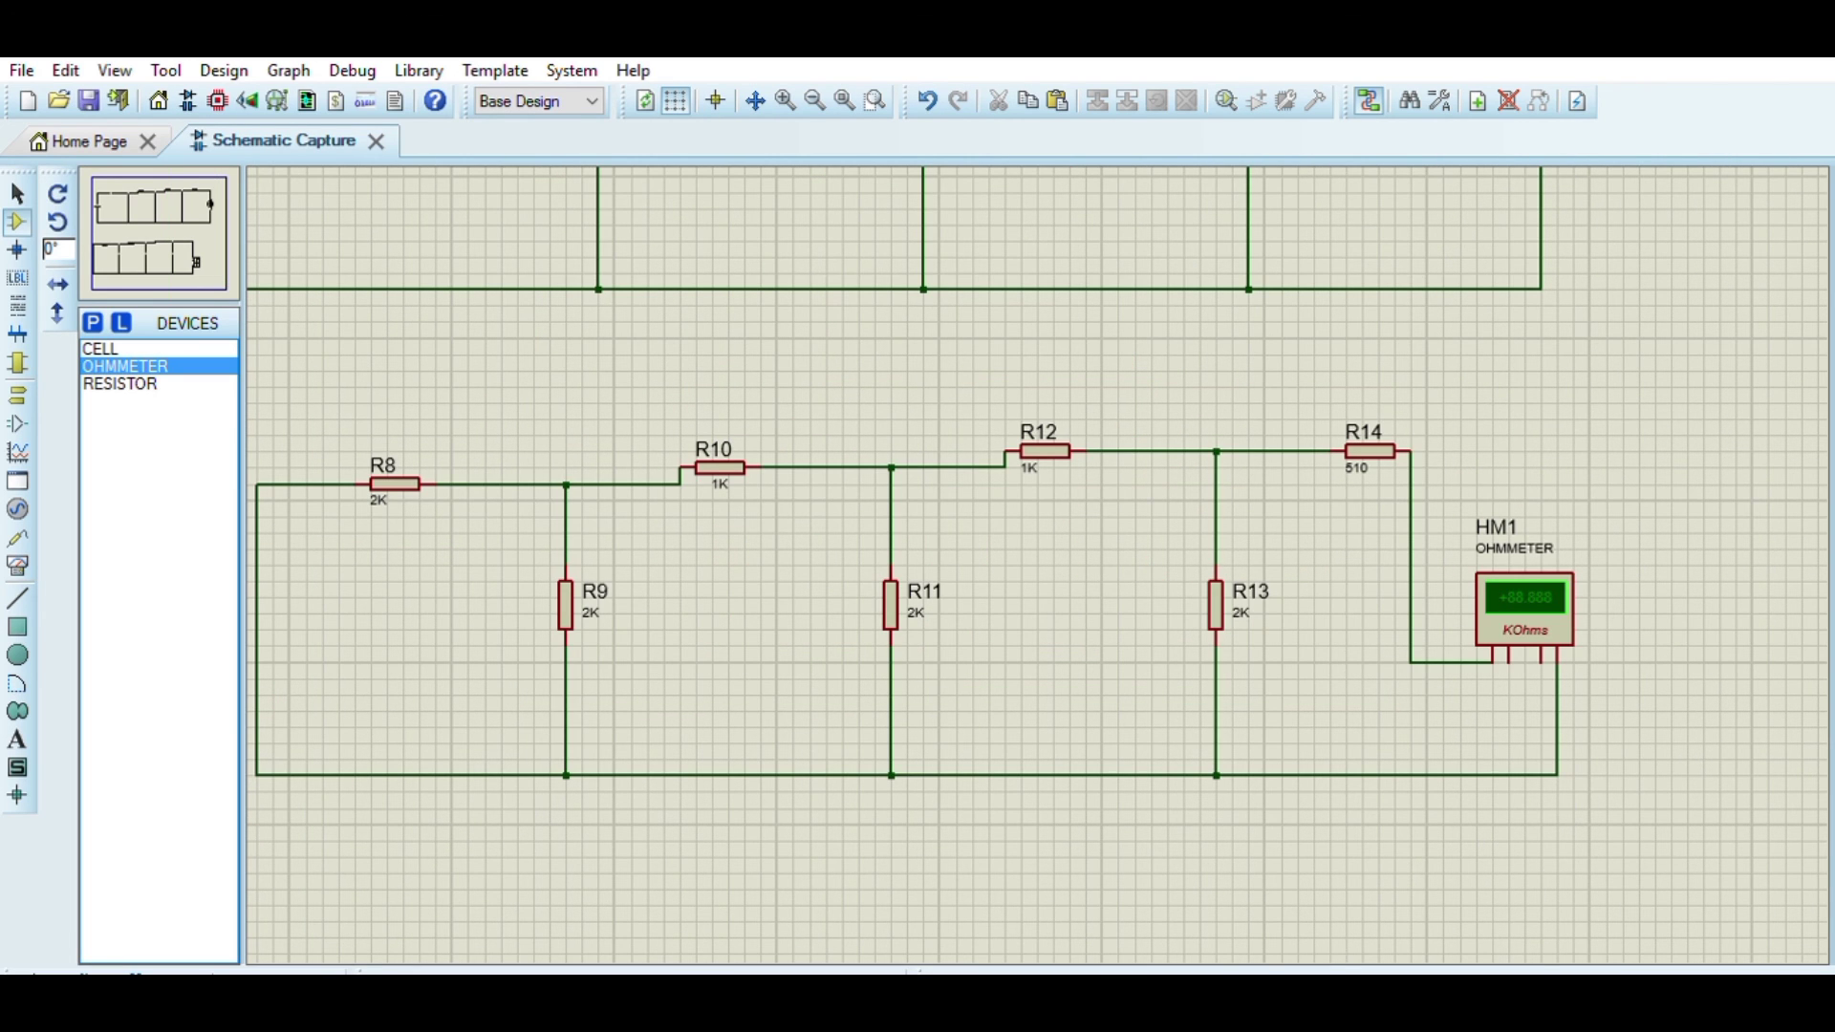
pyautogui.scroll(-2, 1038, 566)
pyautogui.scroll(2, 382, 564)
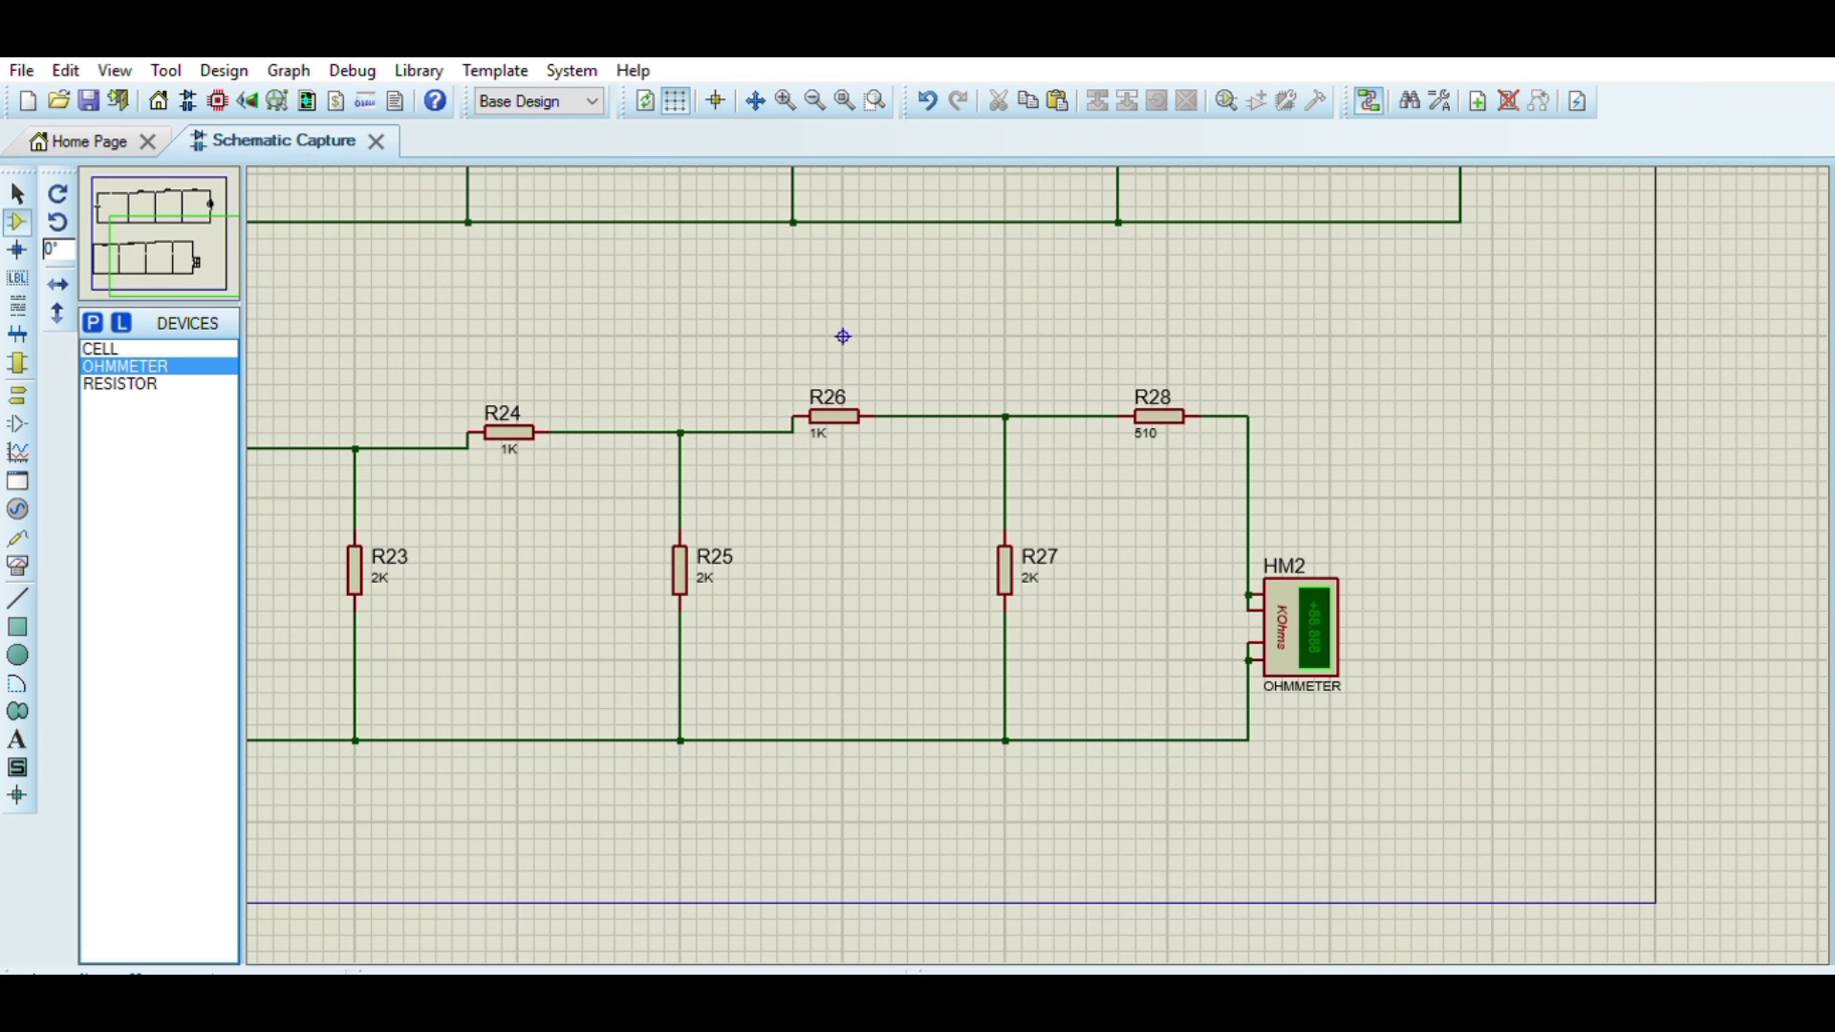
pyautogui.moveTo(843, 337); pyautogui.dragTo(713, 810)
pyautogui.moveTo(1038, 566); pyautogui.dragTo(388, 606)
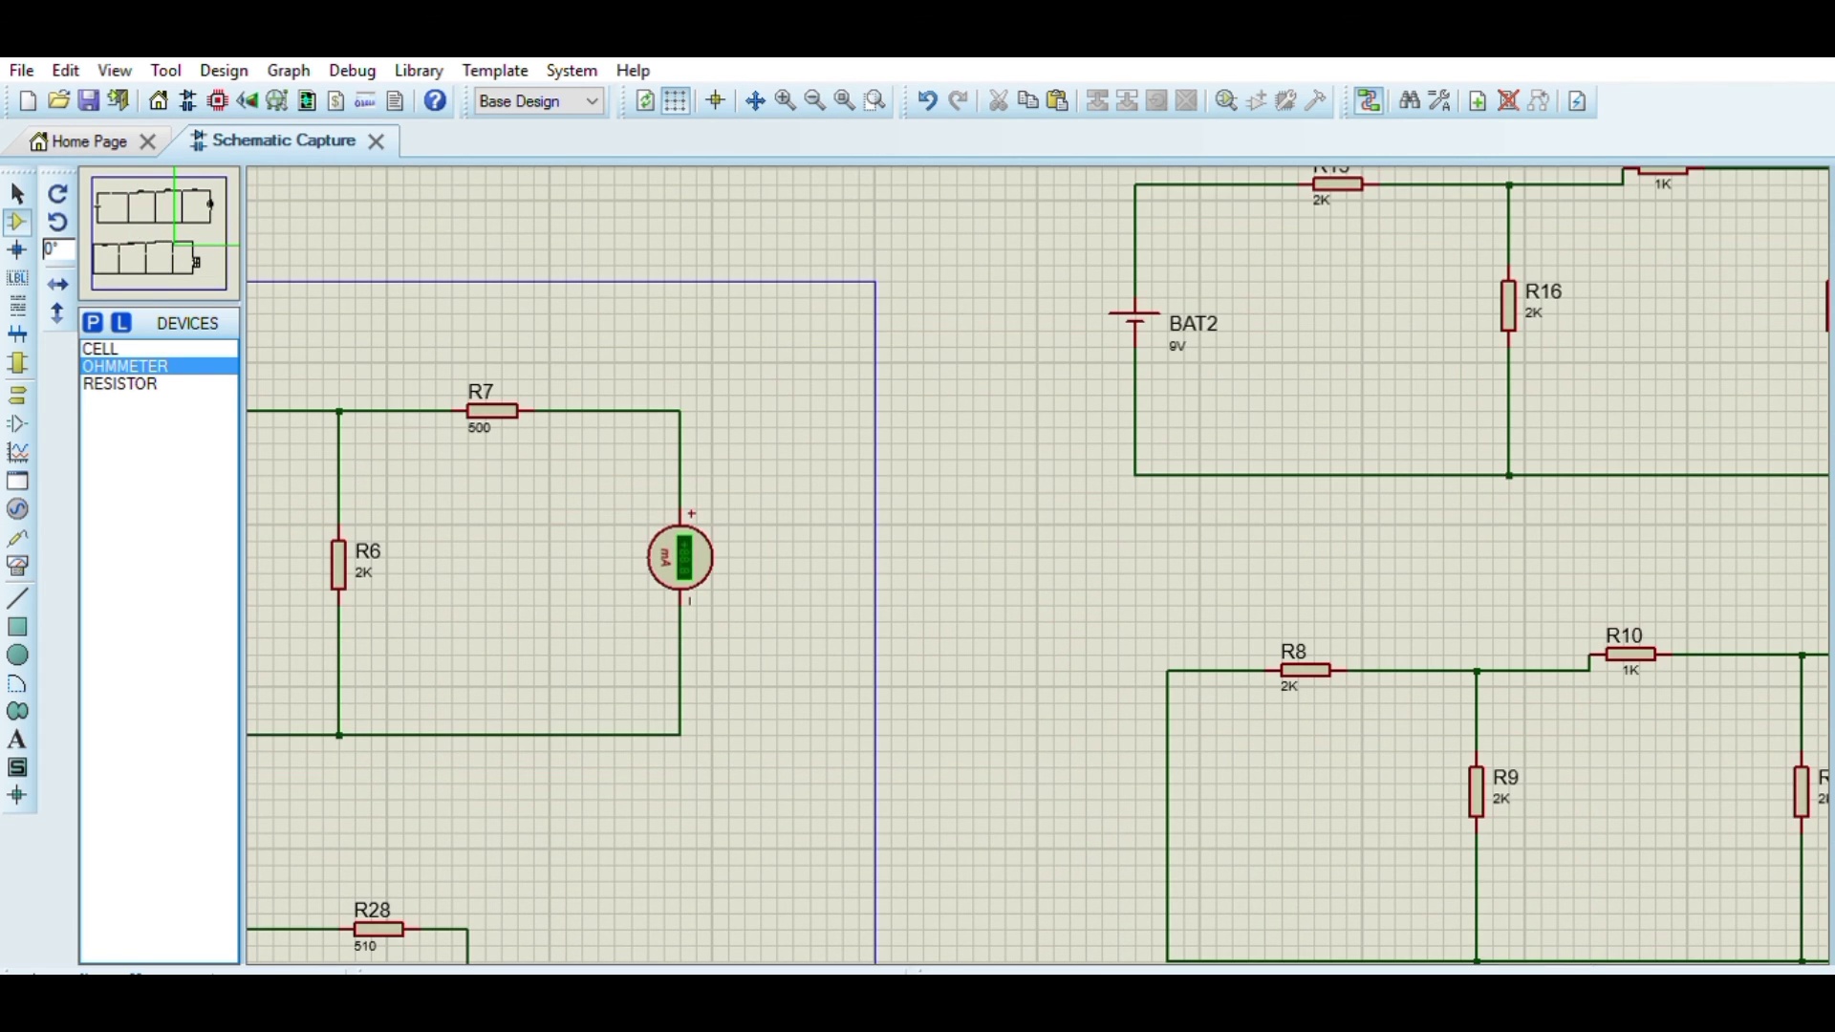
pyautogui.scroll(-5, 393, 749)
pyautogui.scroll(2, 312, 676)
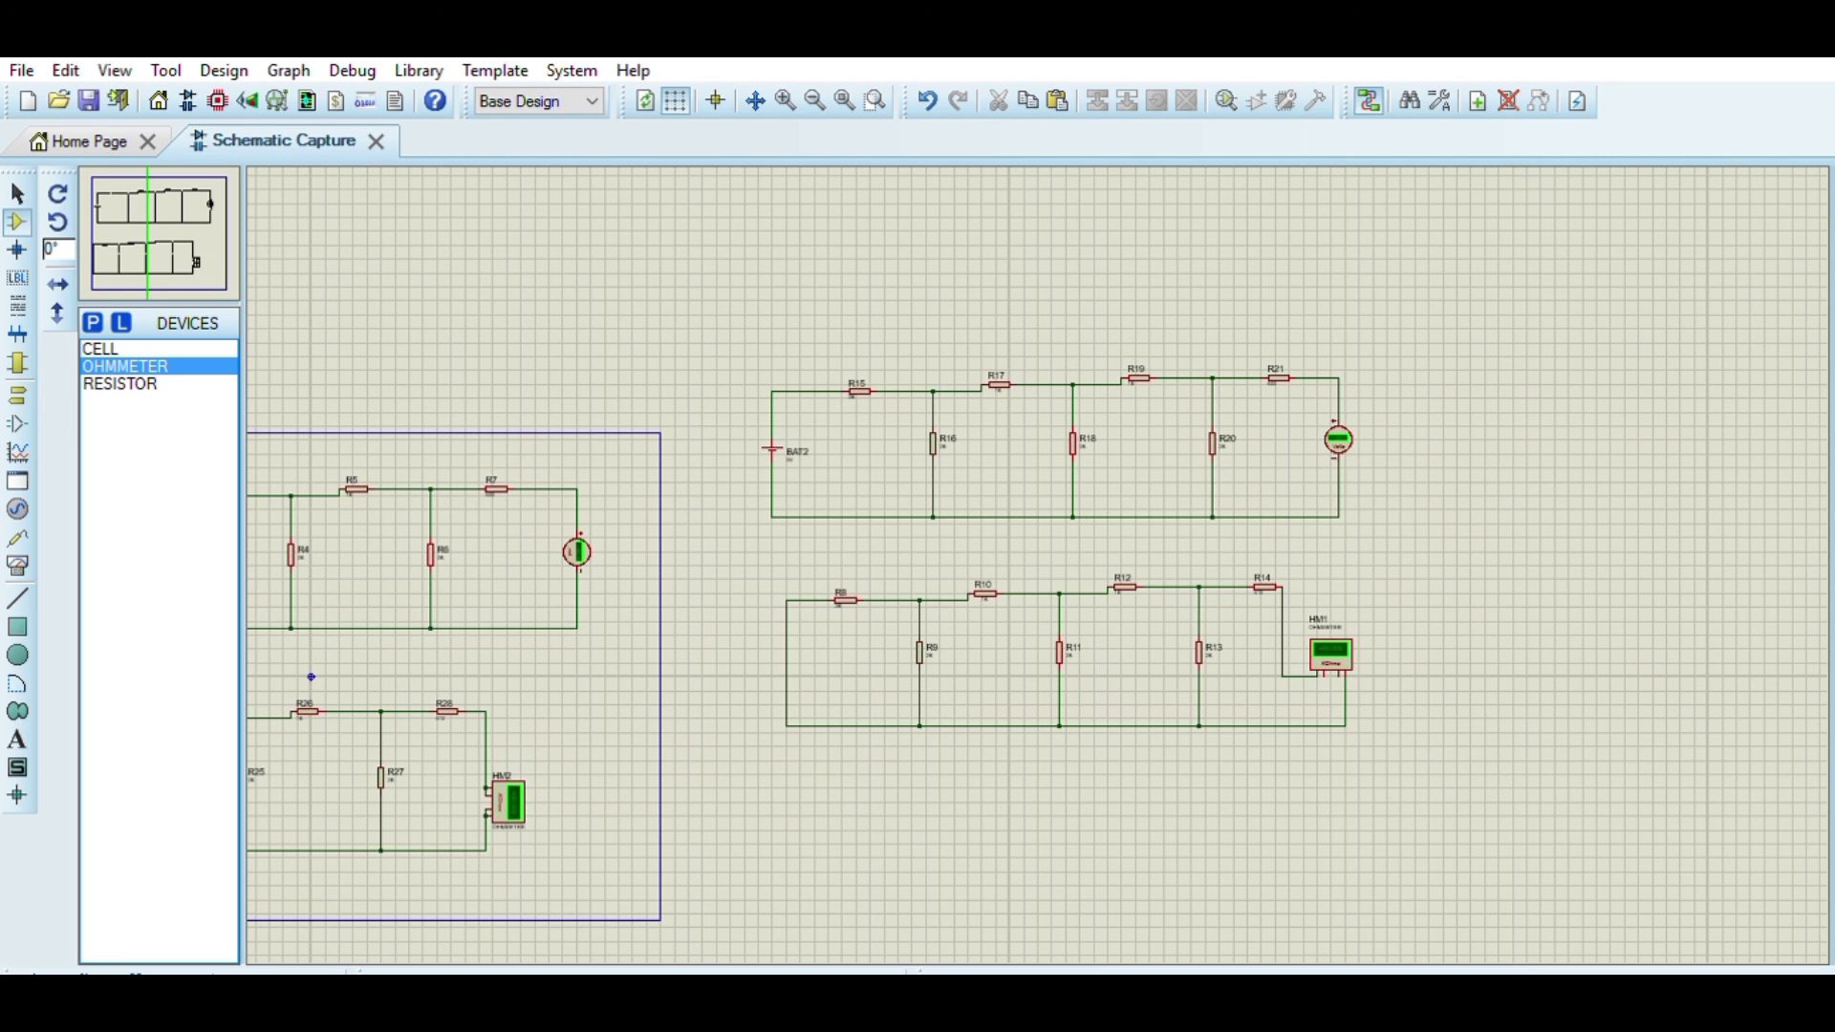
pyautogui.click(1379, 456)
pyautogui.click(1465, 484)
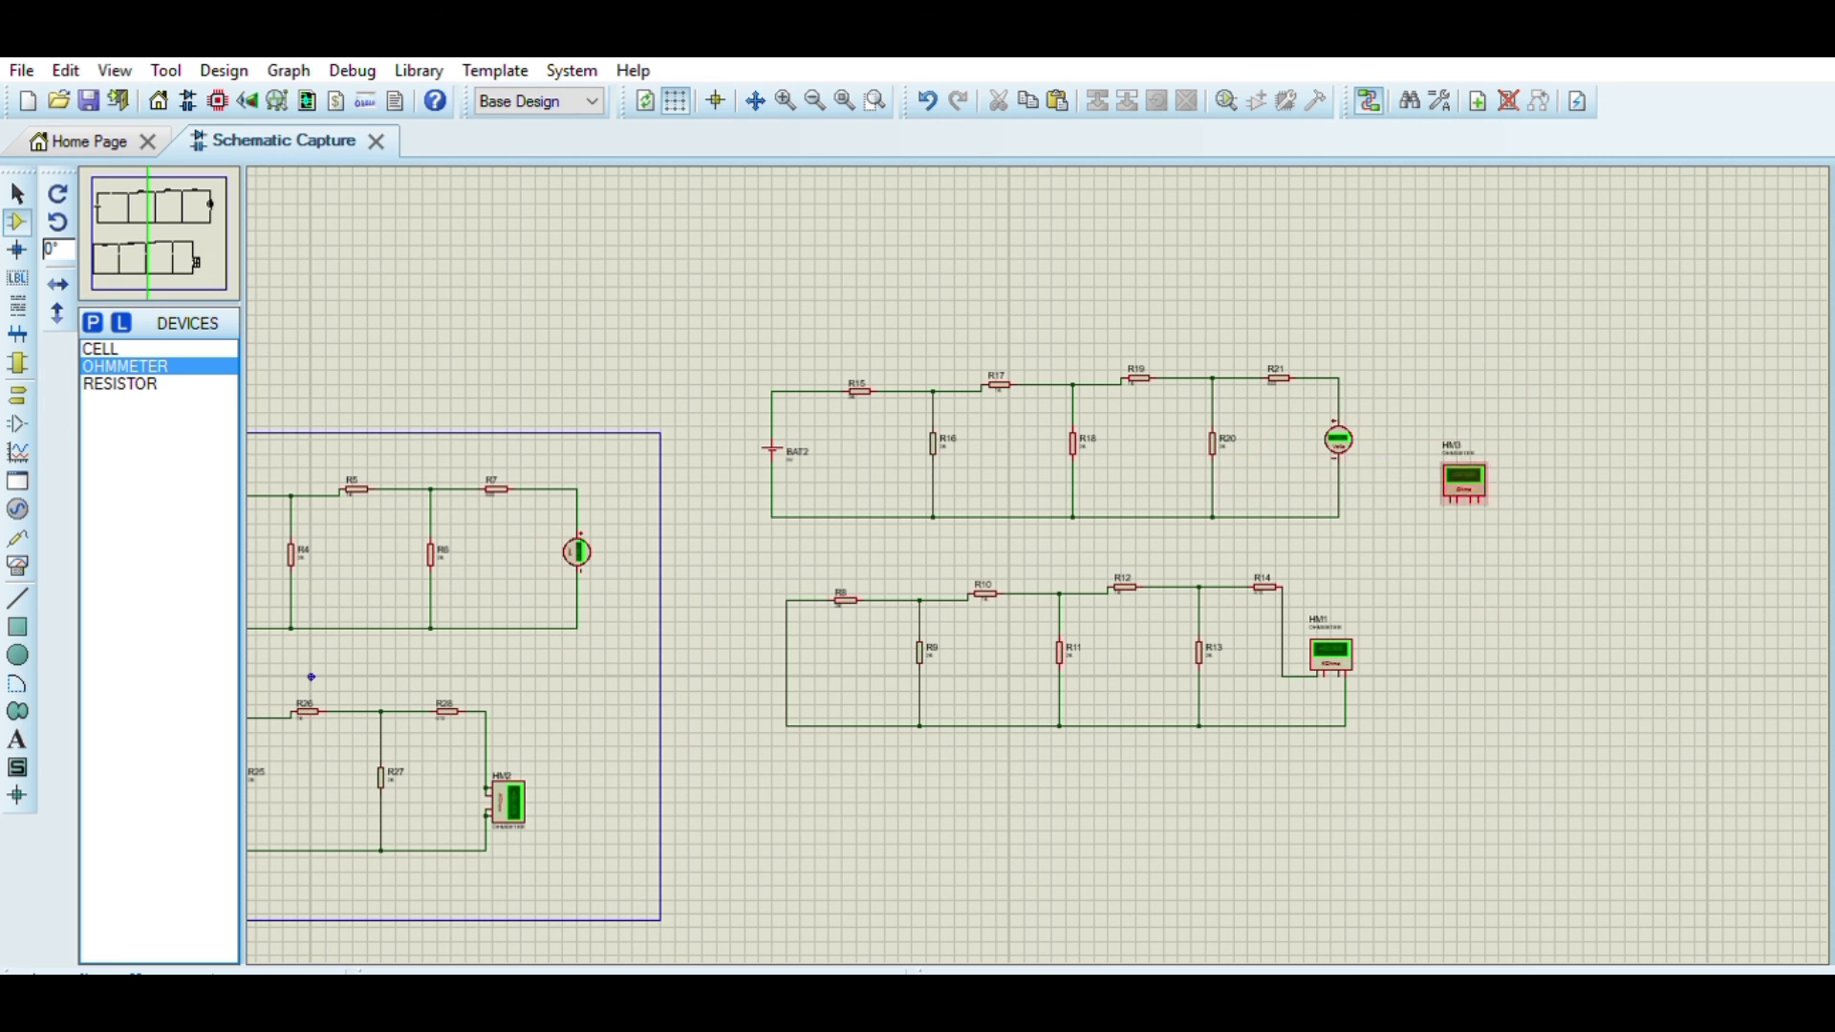
pyautogui.hotkey('ctrl', 'z')
# - Review the meter ends of the voltmeter, ohmmeter and ammeter ladders, finishing with all four circuits in view
pyautogui.scroll(1, 1484, 497)
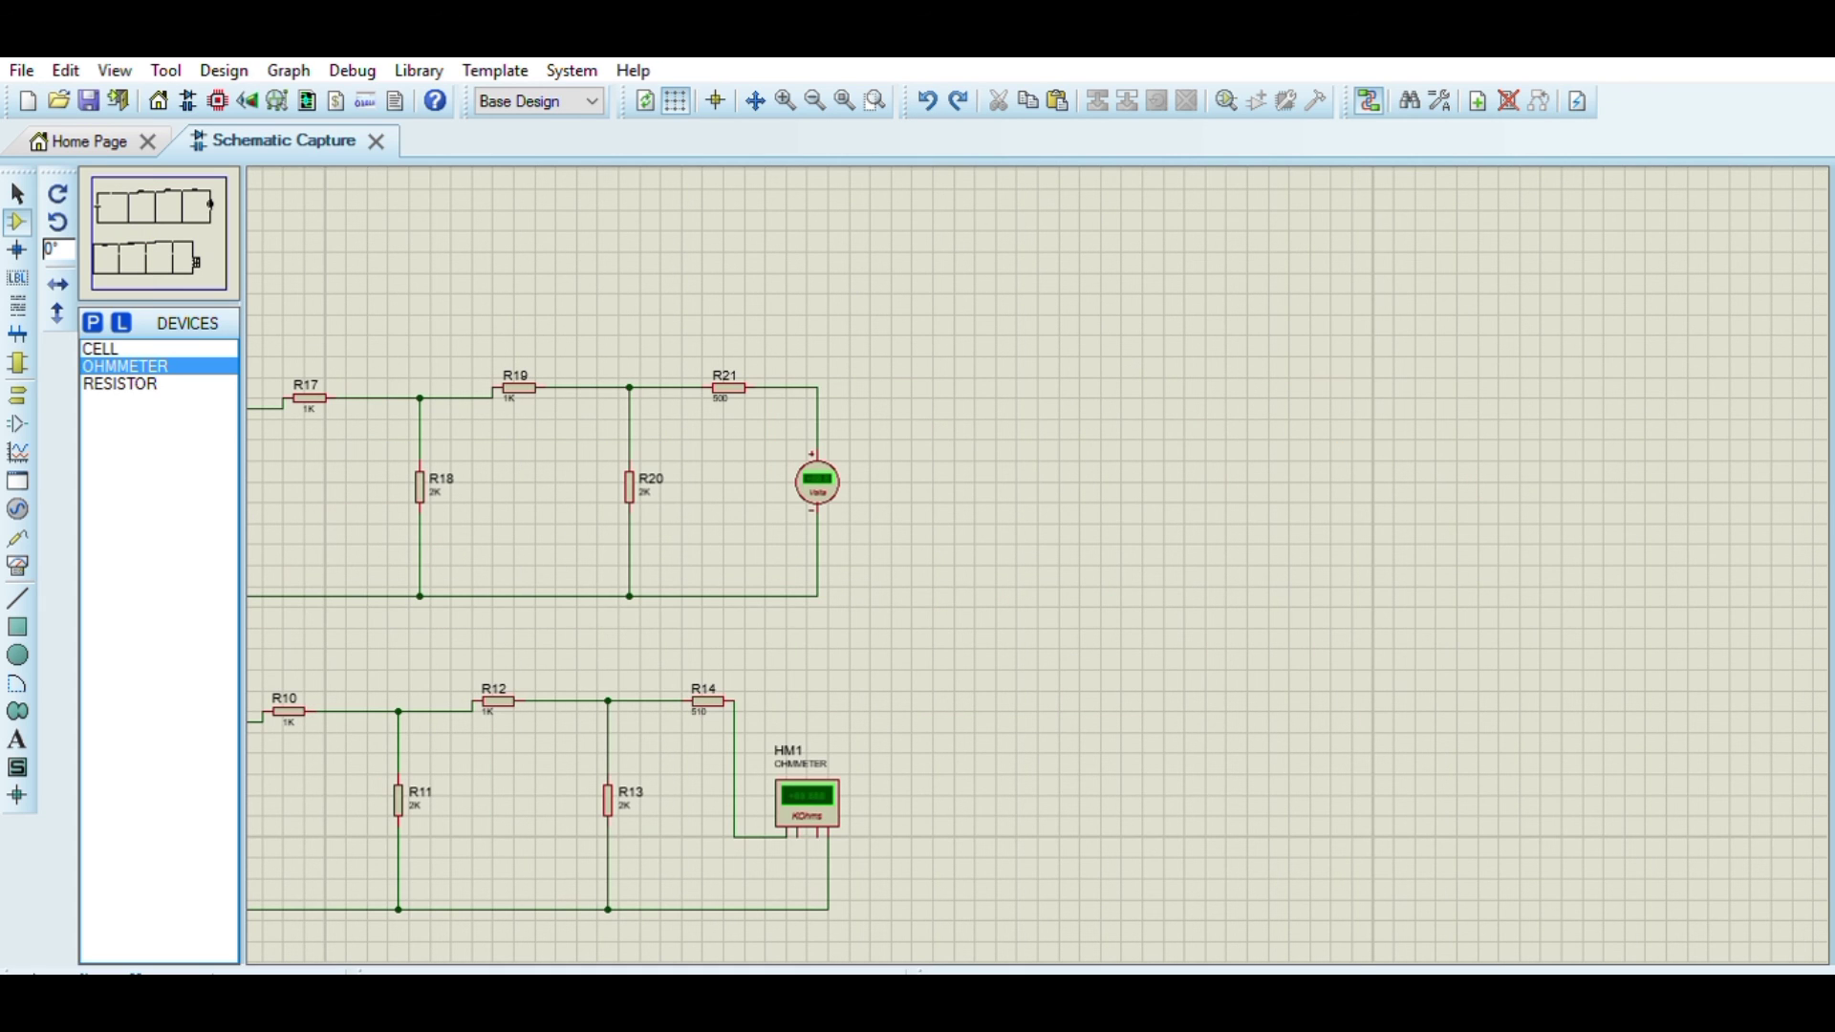
pyautogui.scroll(1, 536, 794)
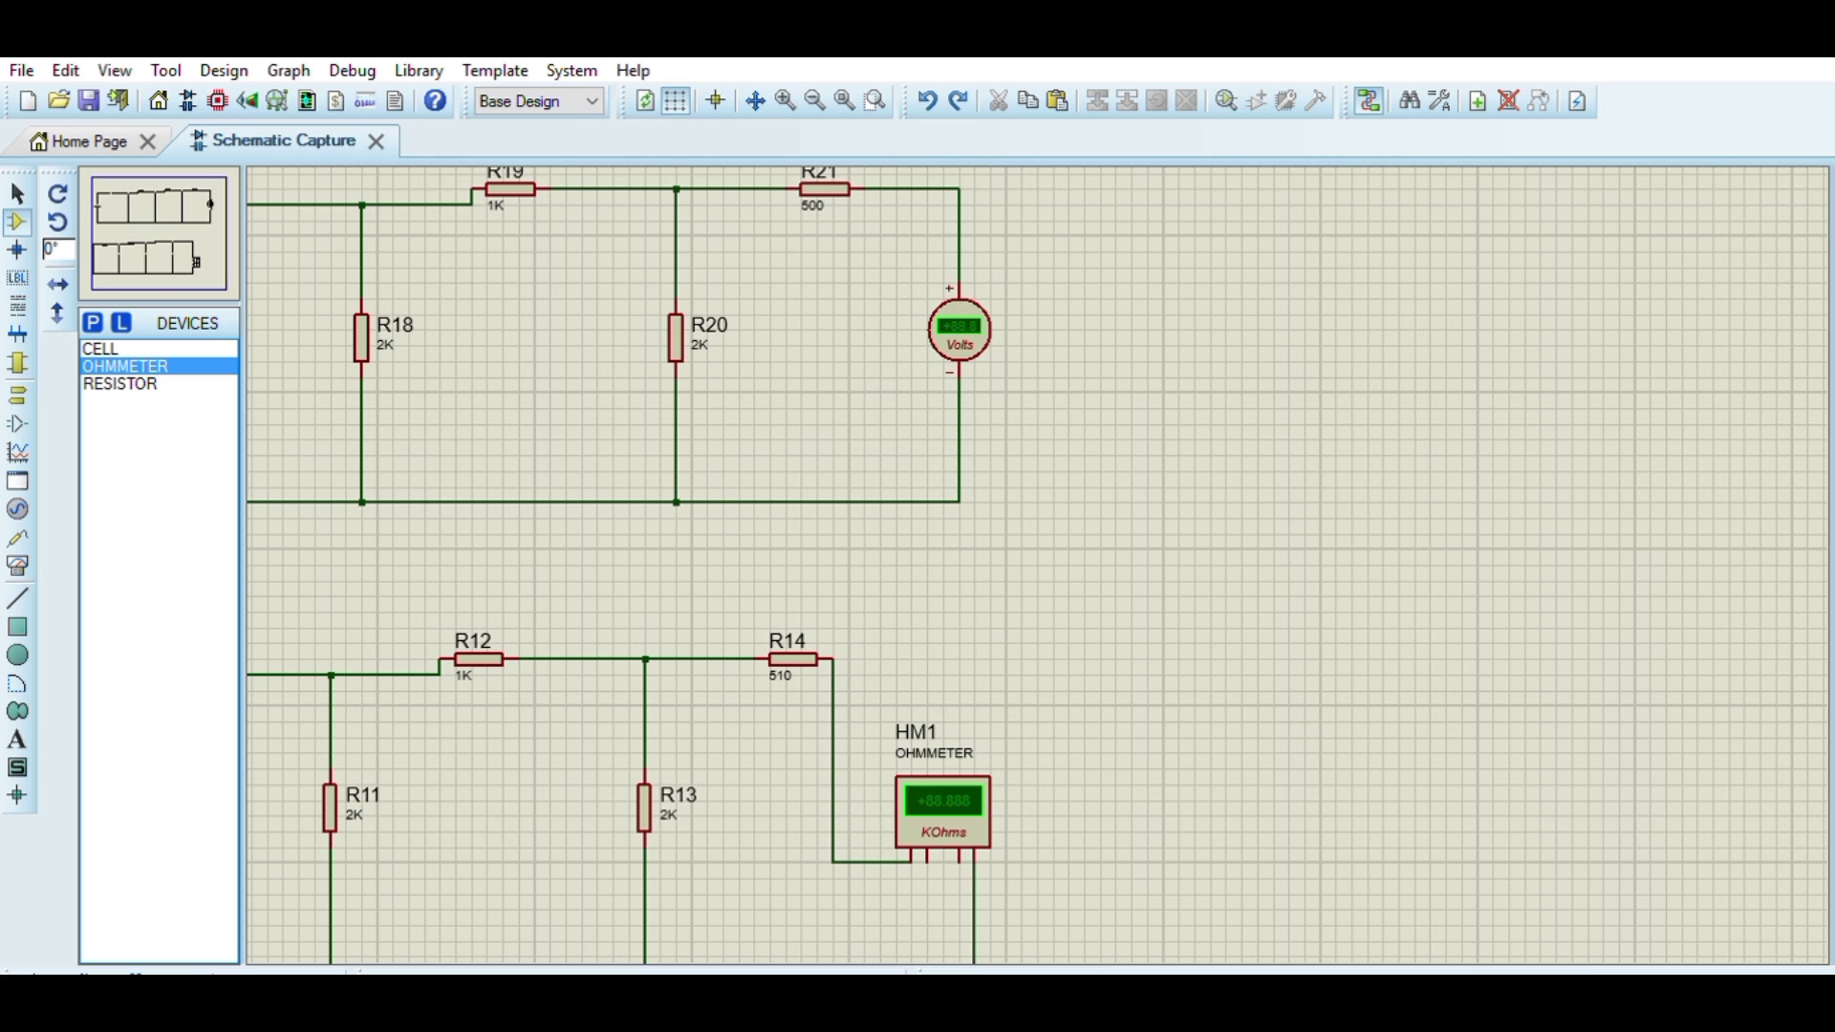
pyautogui.click(200, 207)
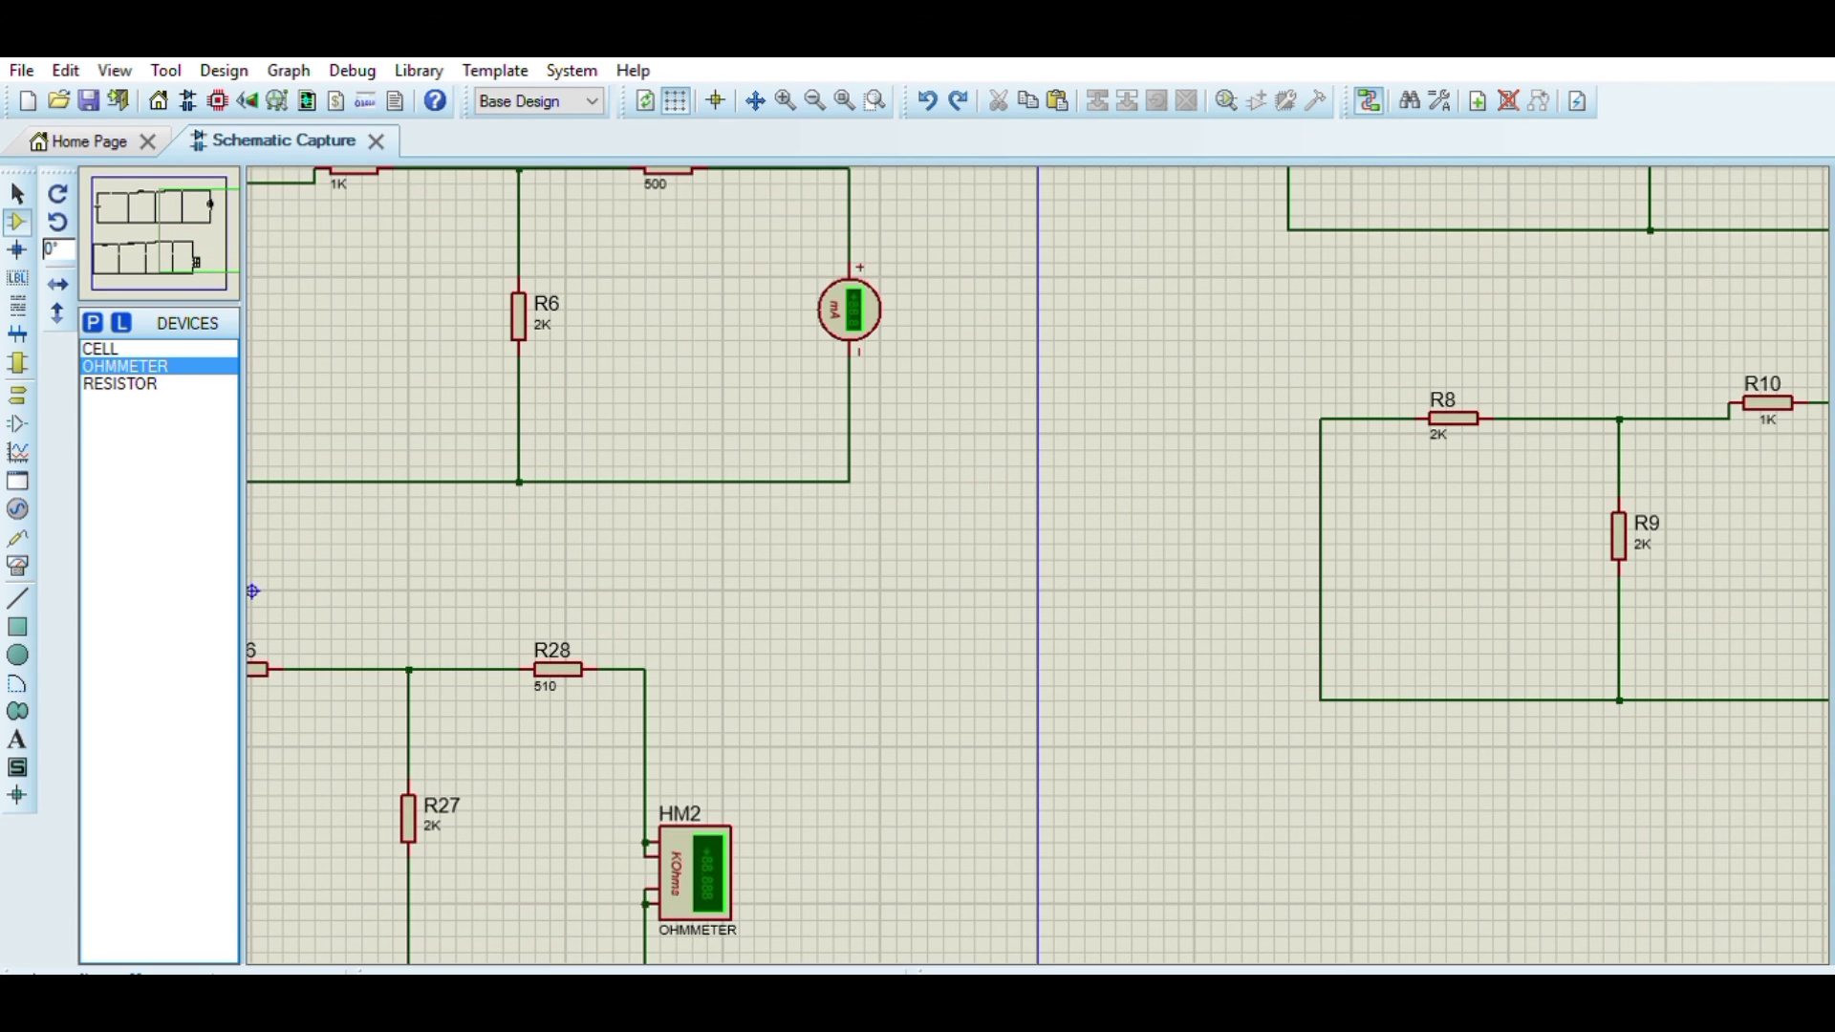
pyautogui.moveTo(253, 592); pyautogui.dragTo(299, 735)
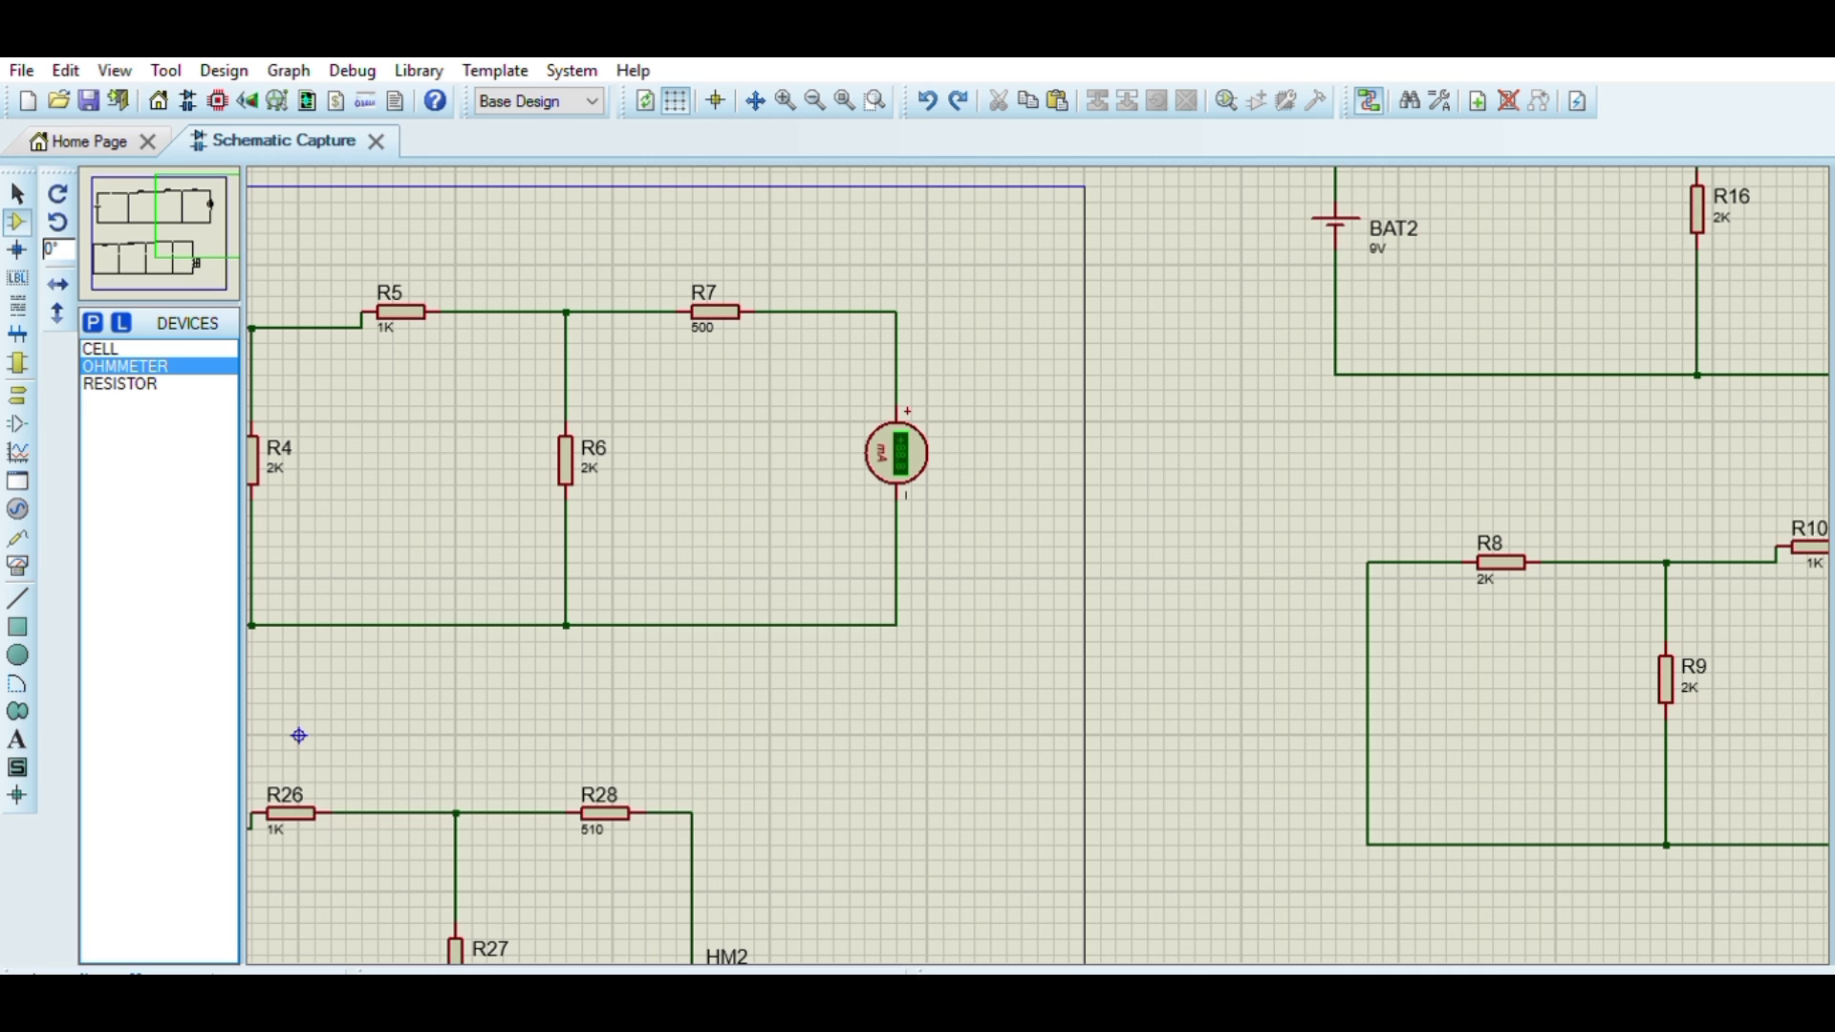
pyautogui.scroll(-2, 1038, 566)
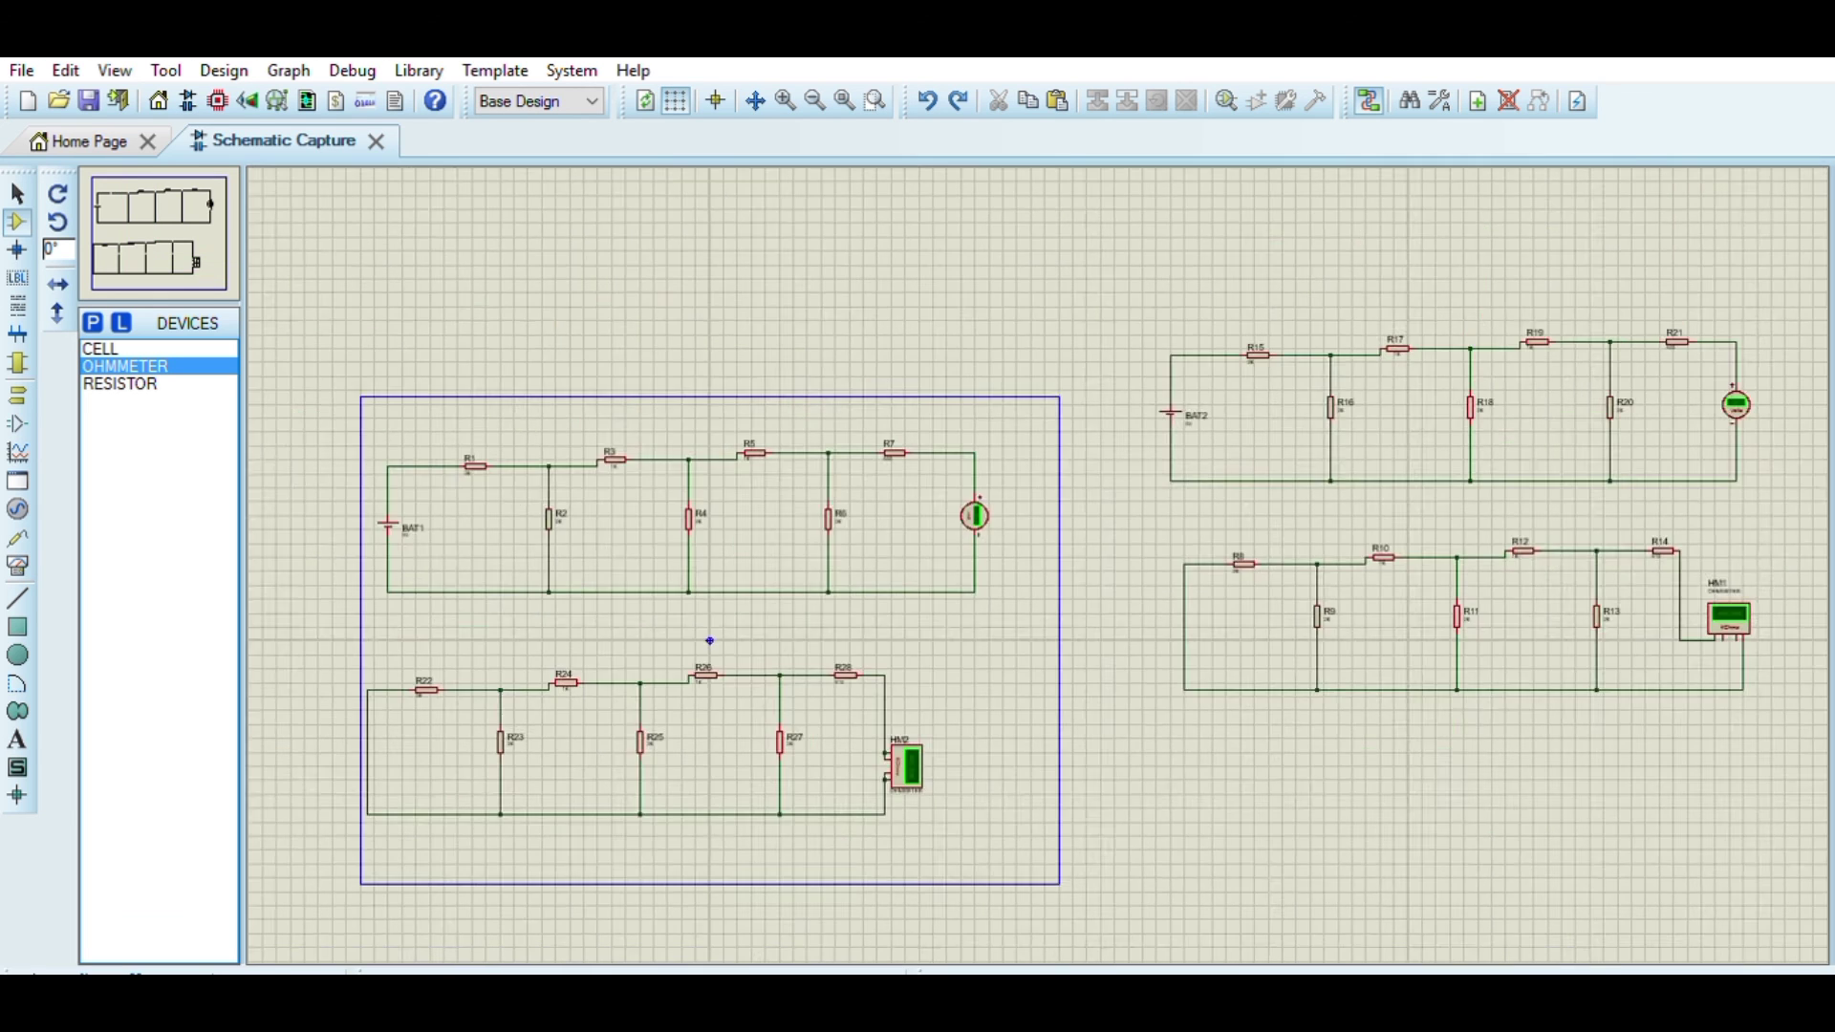
# - Examine the DC ammeter's milliamp display and polarity marks in the BAT1 ladder, ending with all four circuits in view
pyautogui.scroll(1, 1010, 503)
pyautogui.scroll(-1, 1037, 565)
pyautogui.scroll(4, 1038, 566)
pyautogui.scroll(2, 1034, 566)
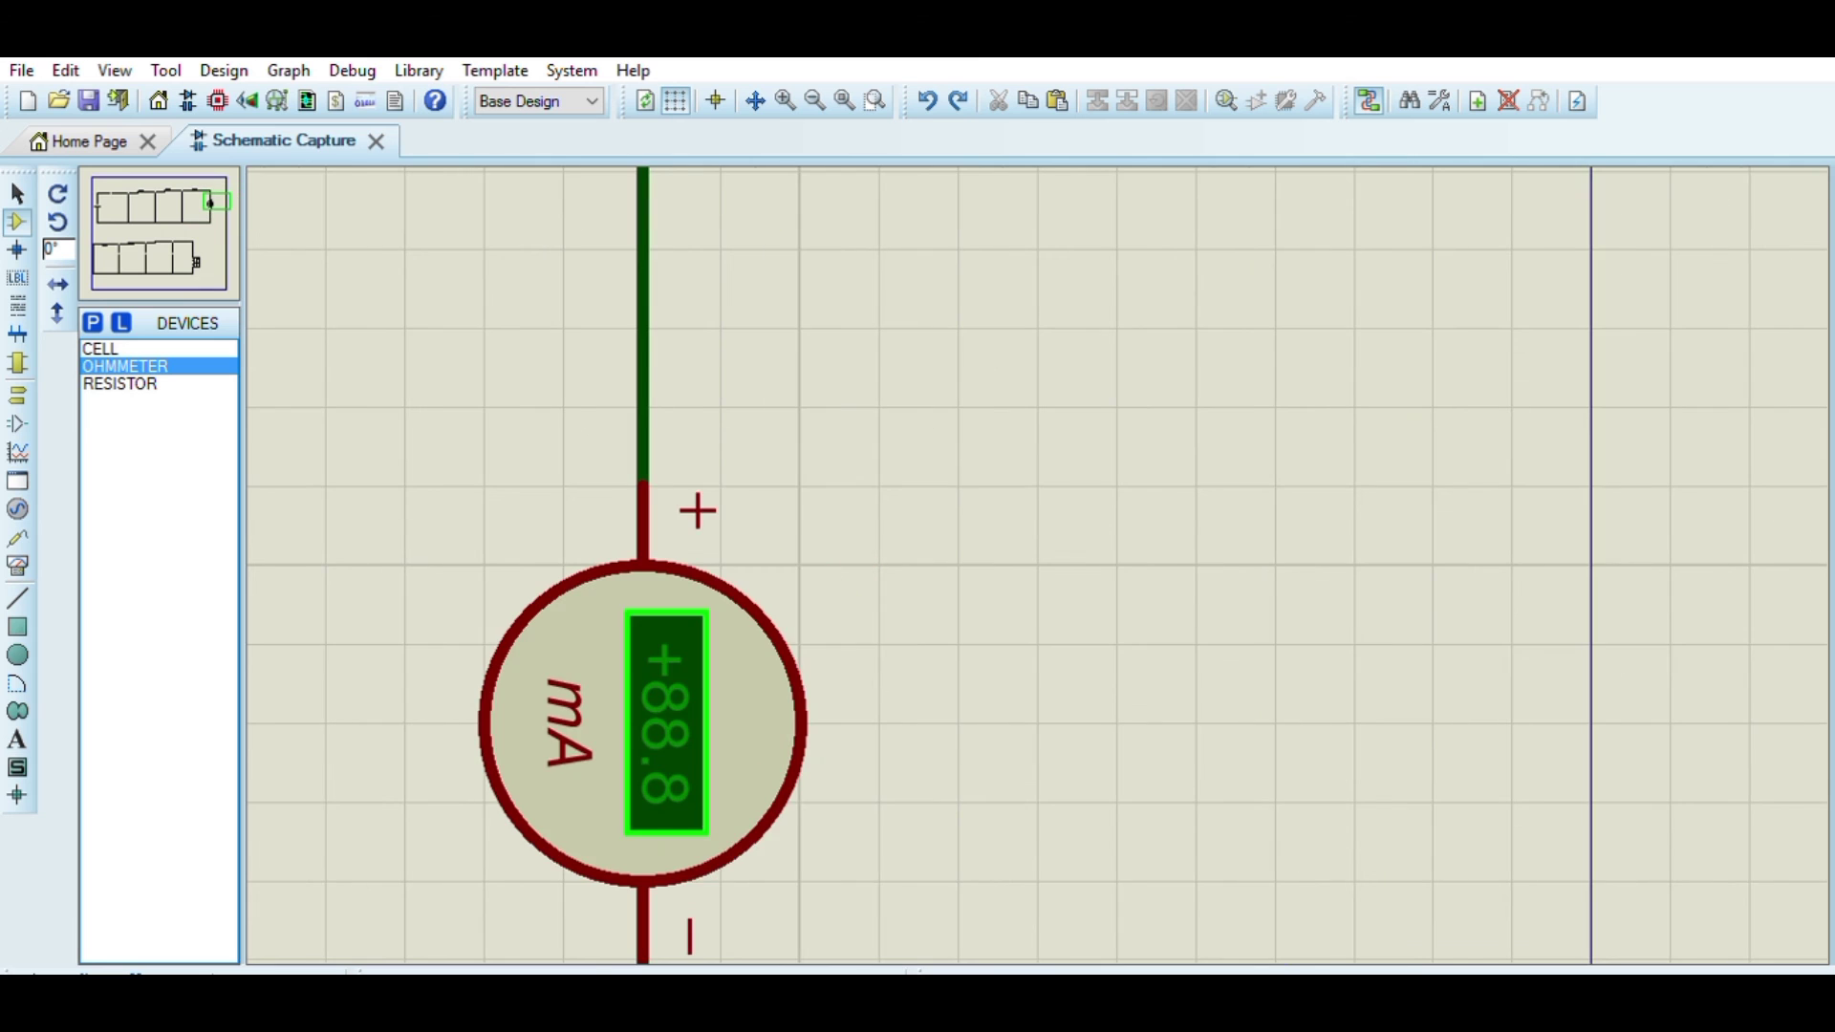
pyautogui.scroll(-5, 1033, 567)
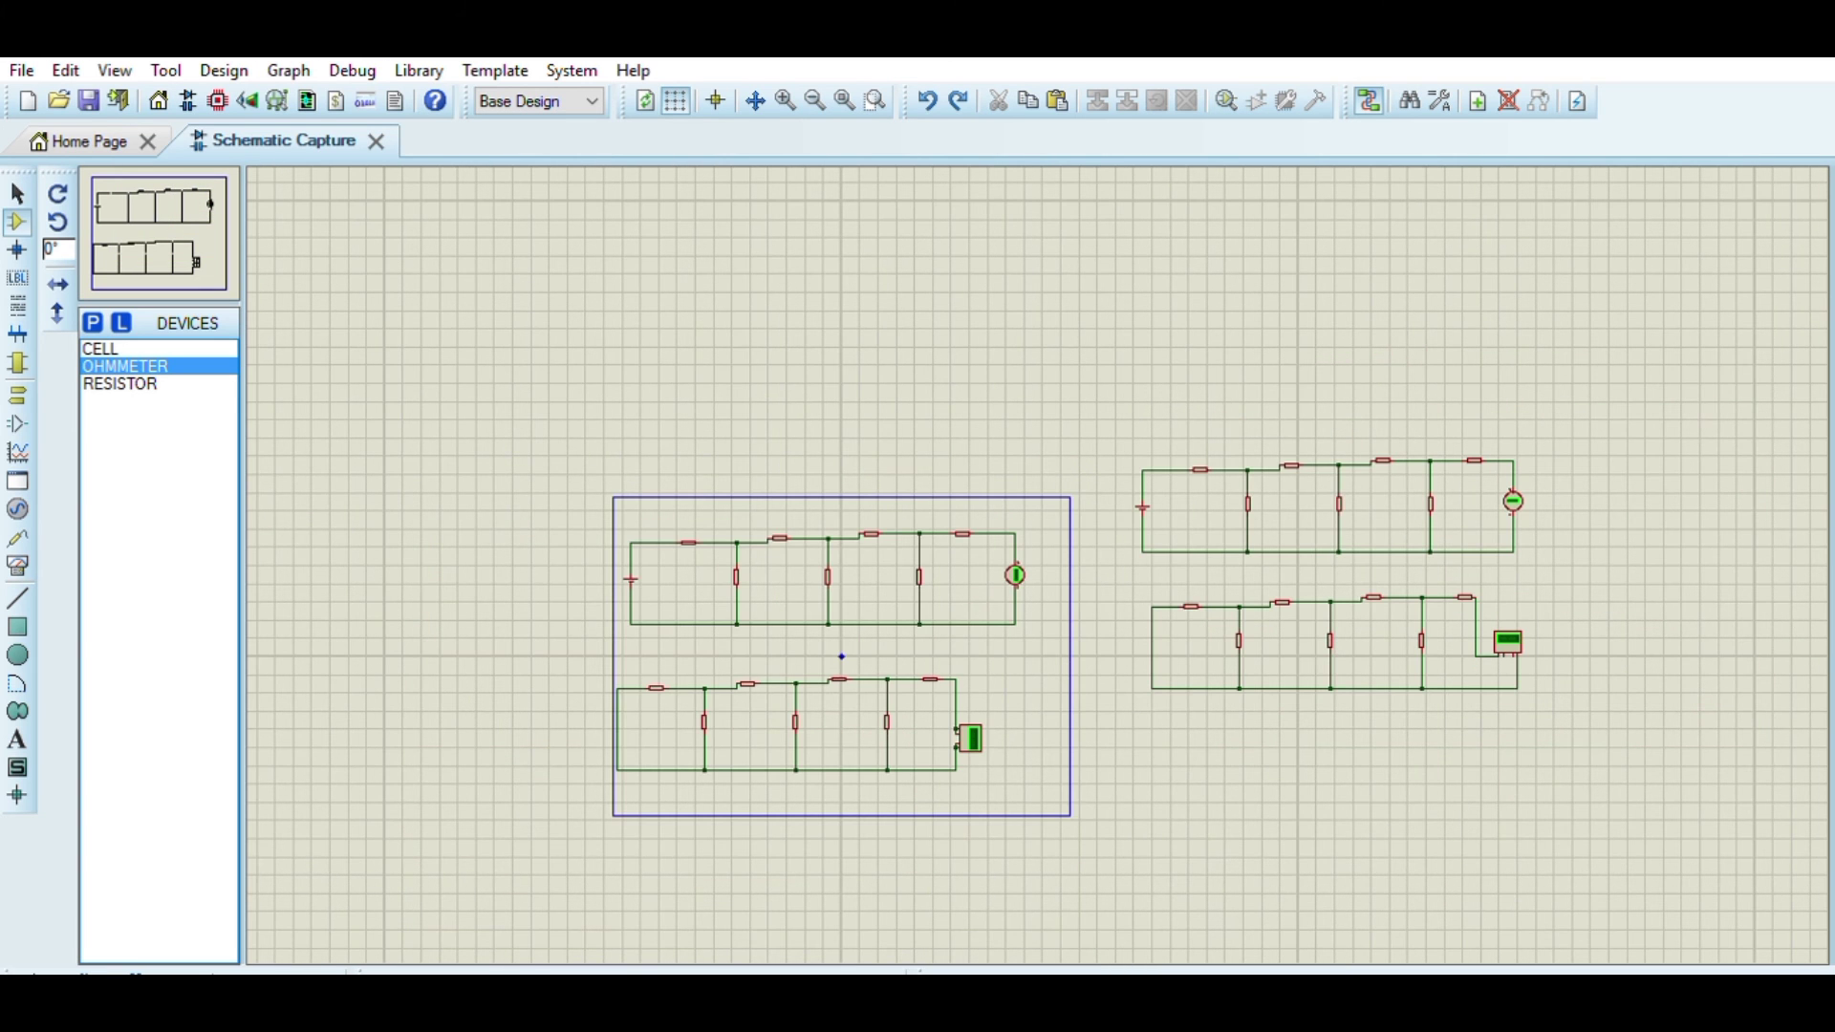
pyautogui.scroll(1, 1023, 563)
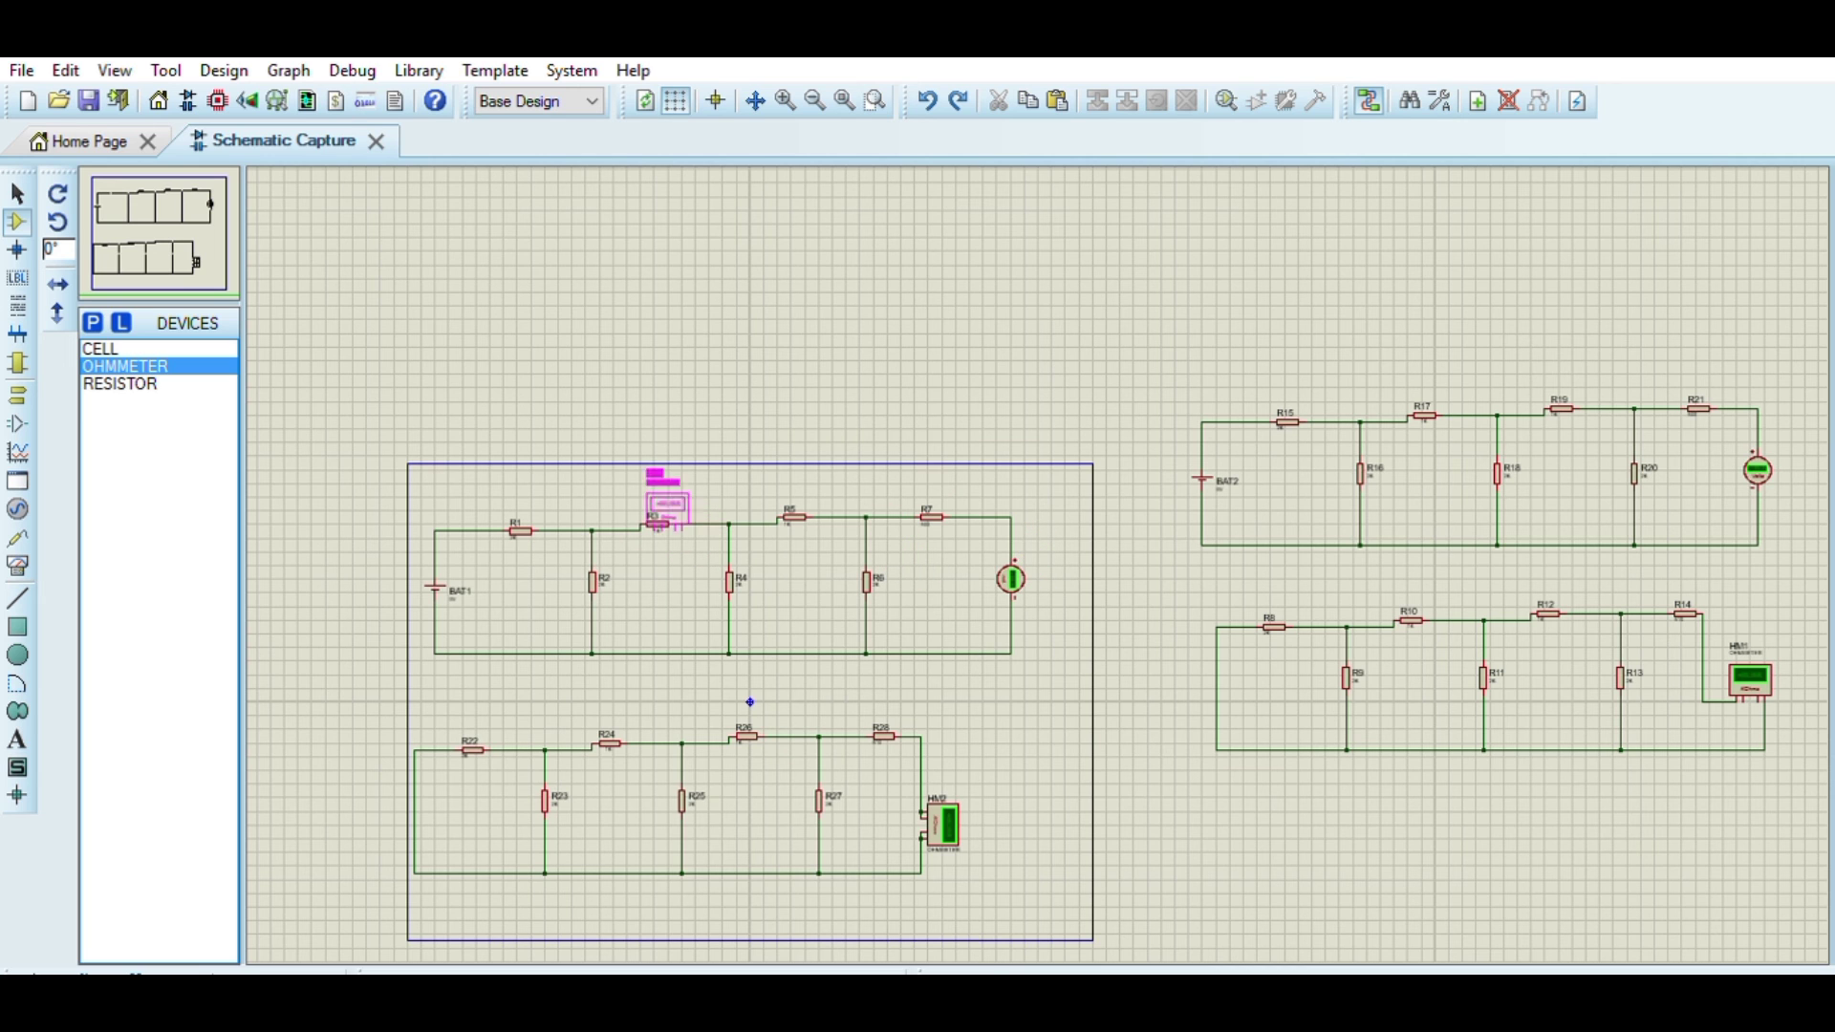
pyautogui.click(695, 325)
pyautogui.hotkey('ctrl', 'z')
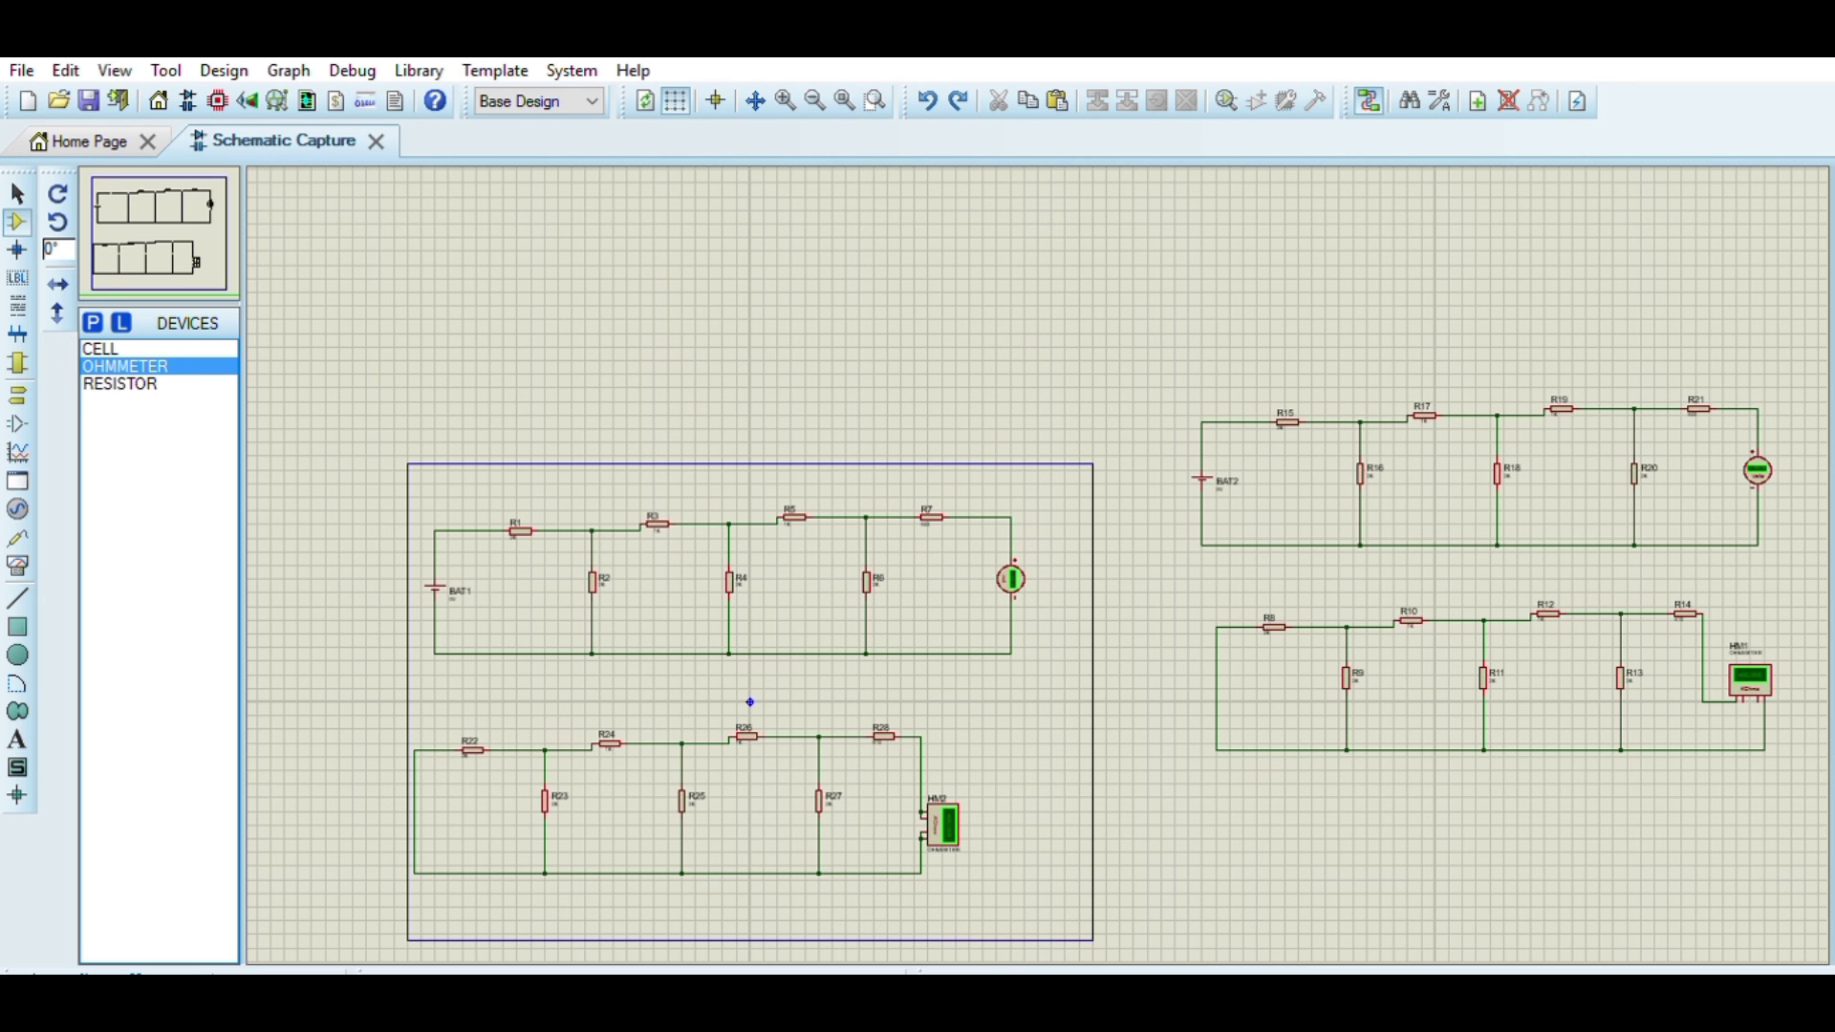
# - Inspect the voltmeter end of the BAT2 ladder beside R21, and compare it with the ammeter end of the BAT1 ladder beside R7
pyautogui.middleClick(695, 325)
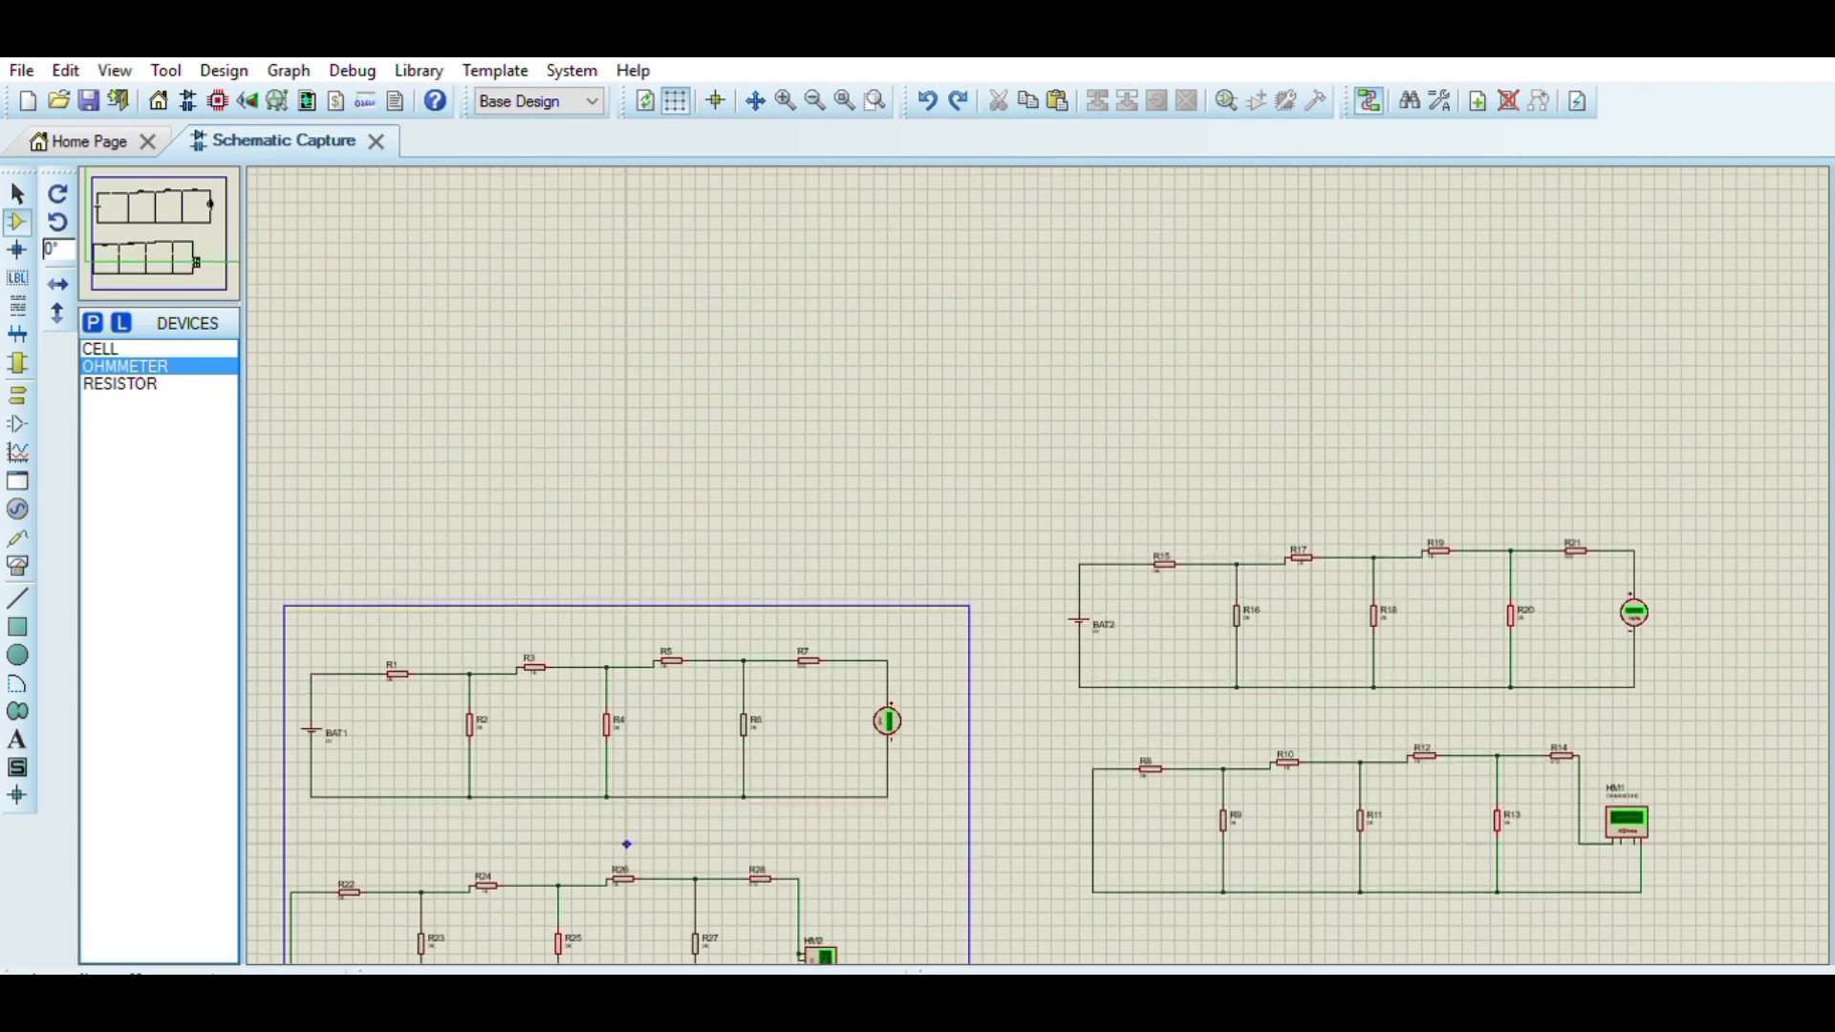
pyautogui.scroll(1, 1762, 400)
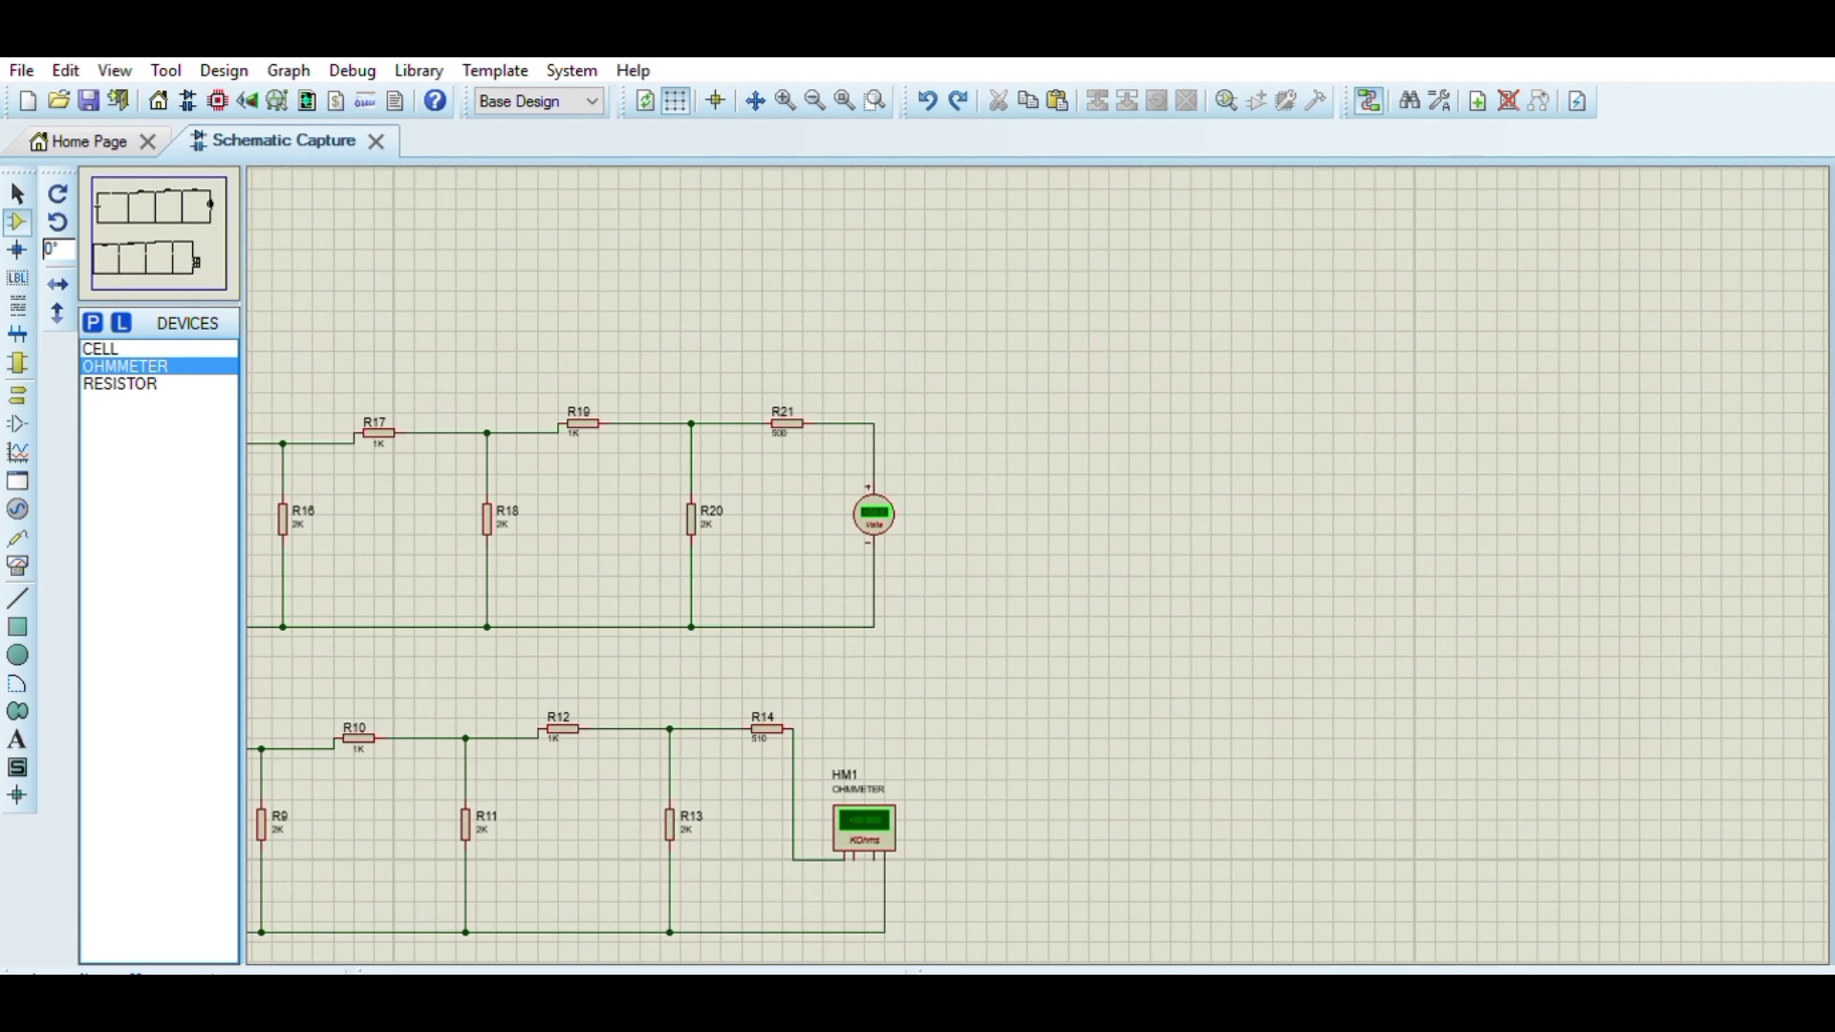
pyautogui.scroll(1, 672, 627)
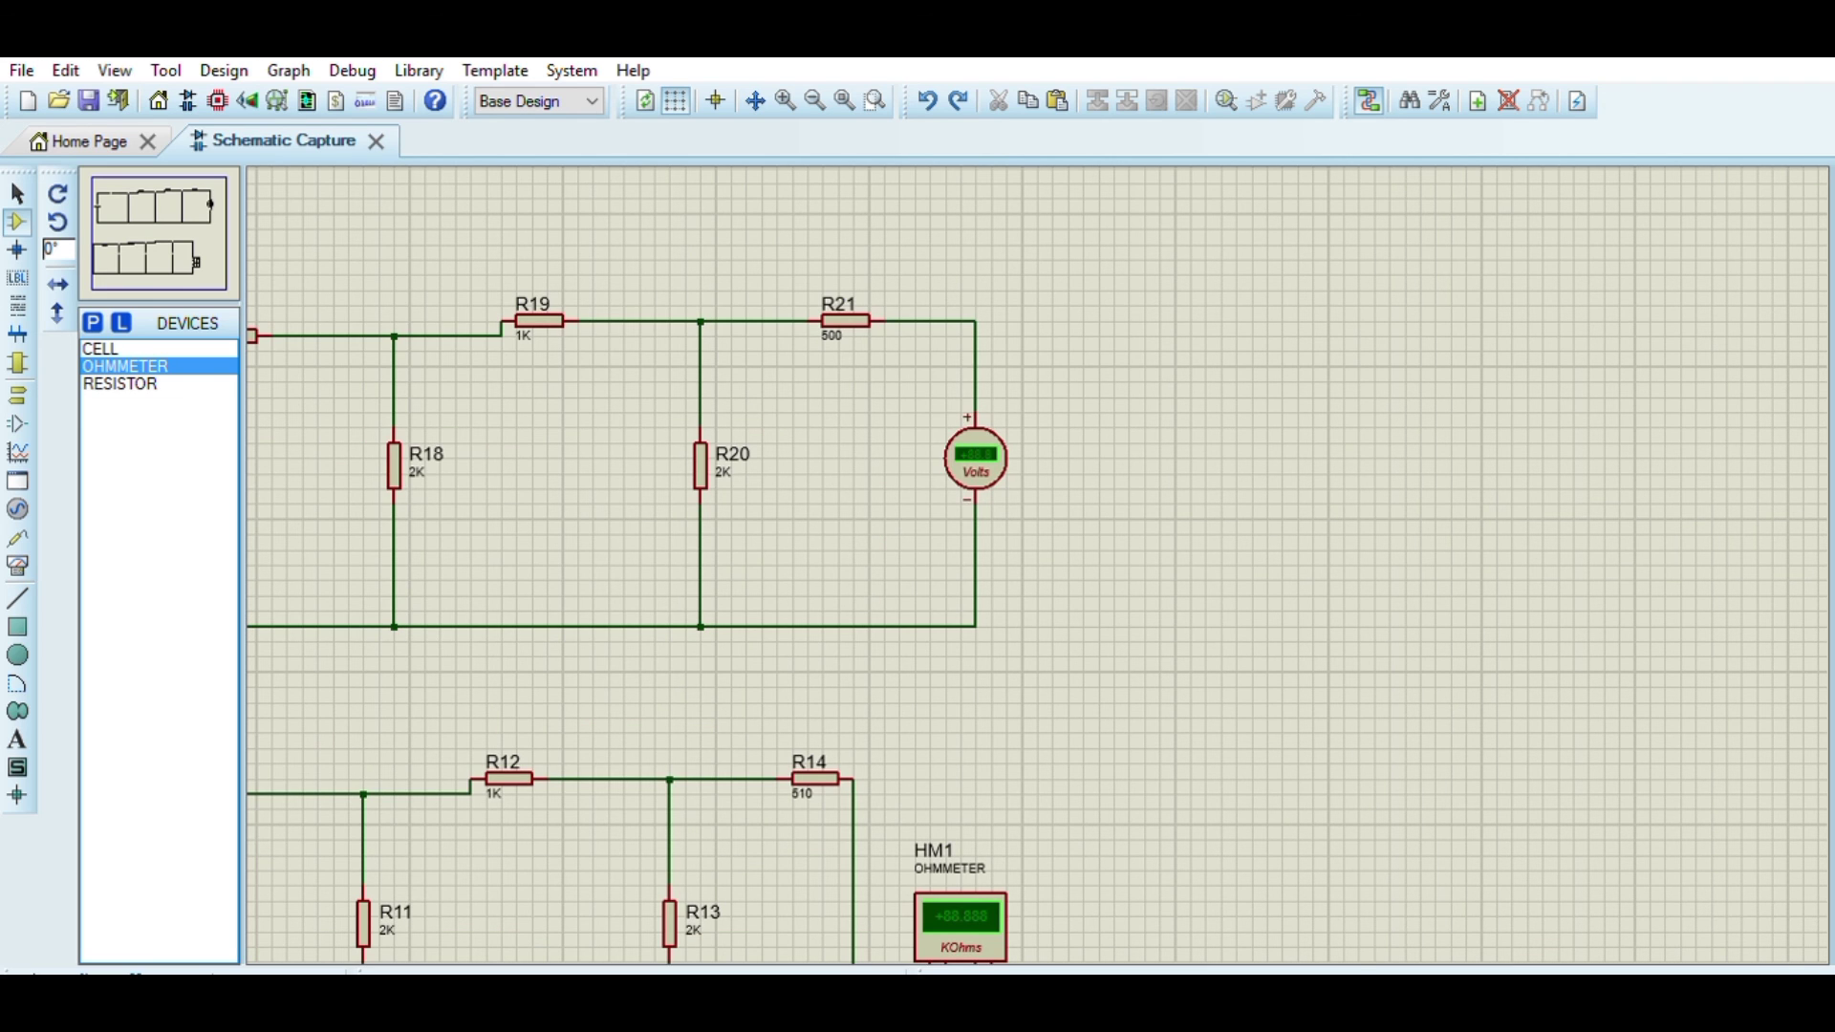
pyautogui.scroll(-1, 1014, 562)
pyautogui.scroll(1, 1044, 530)
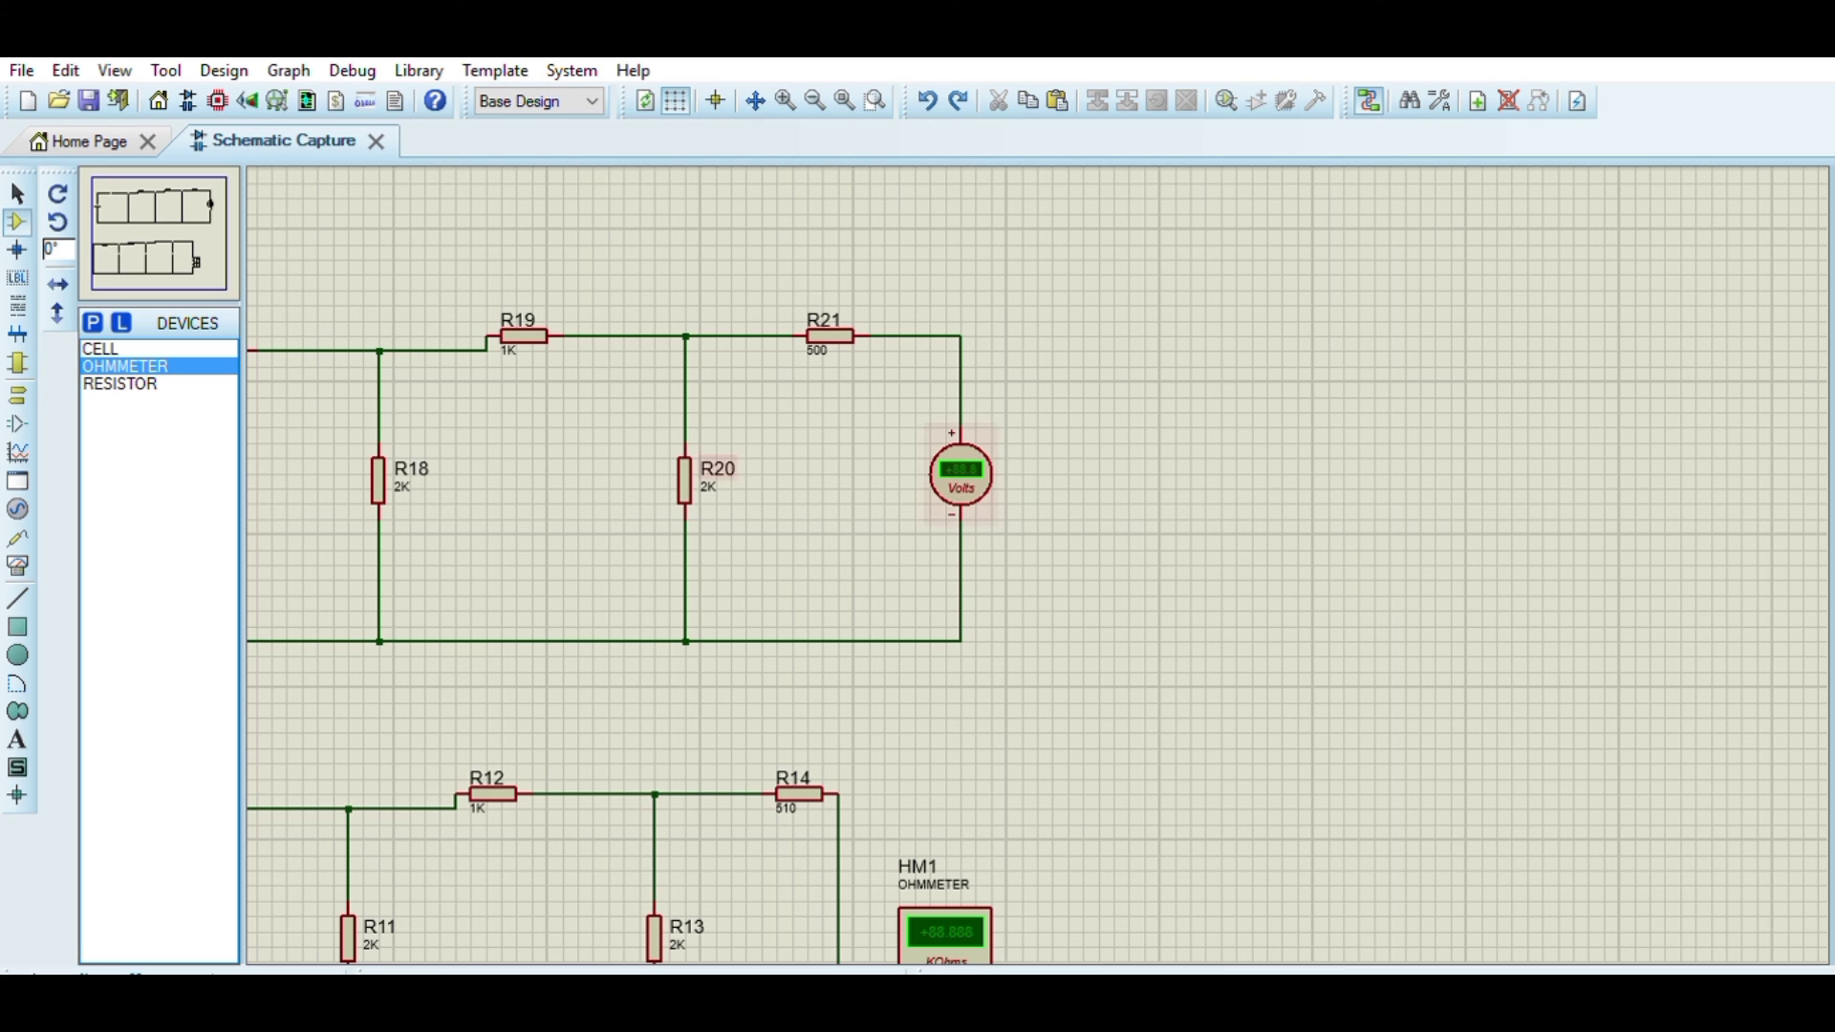
pyautogui.click(108, 253)
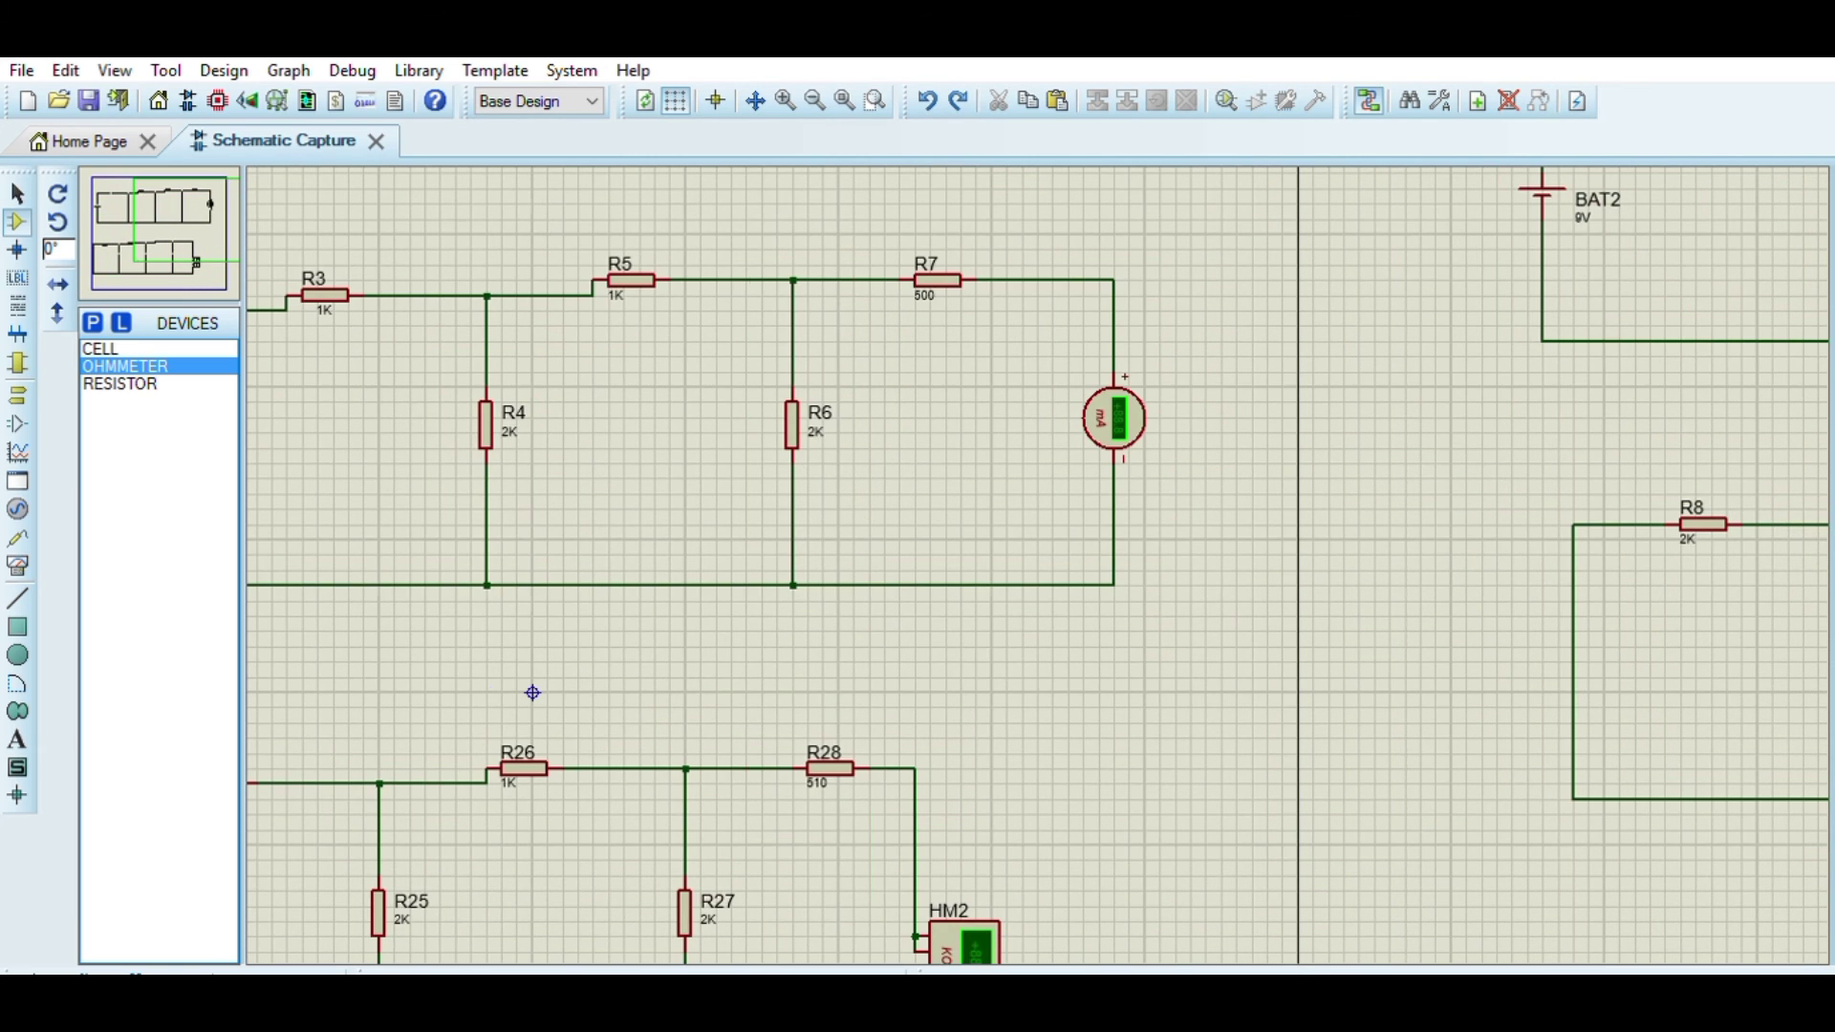
pyautogui.moveTo(532, 692); pyautogui.dragTo(394, 718)
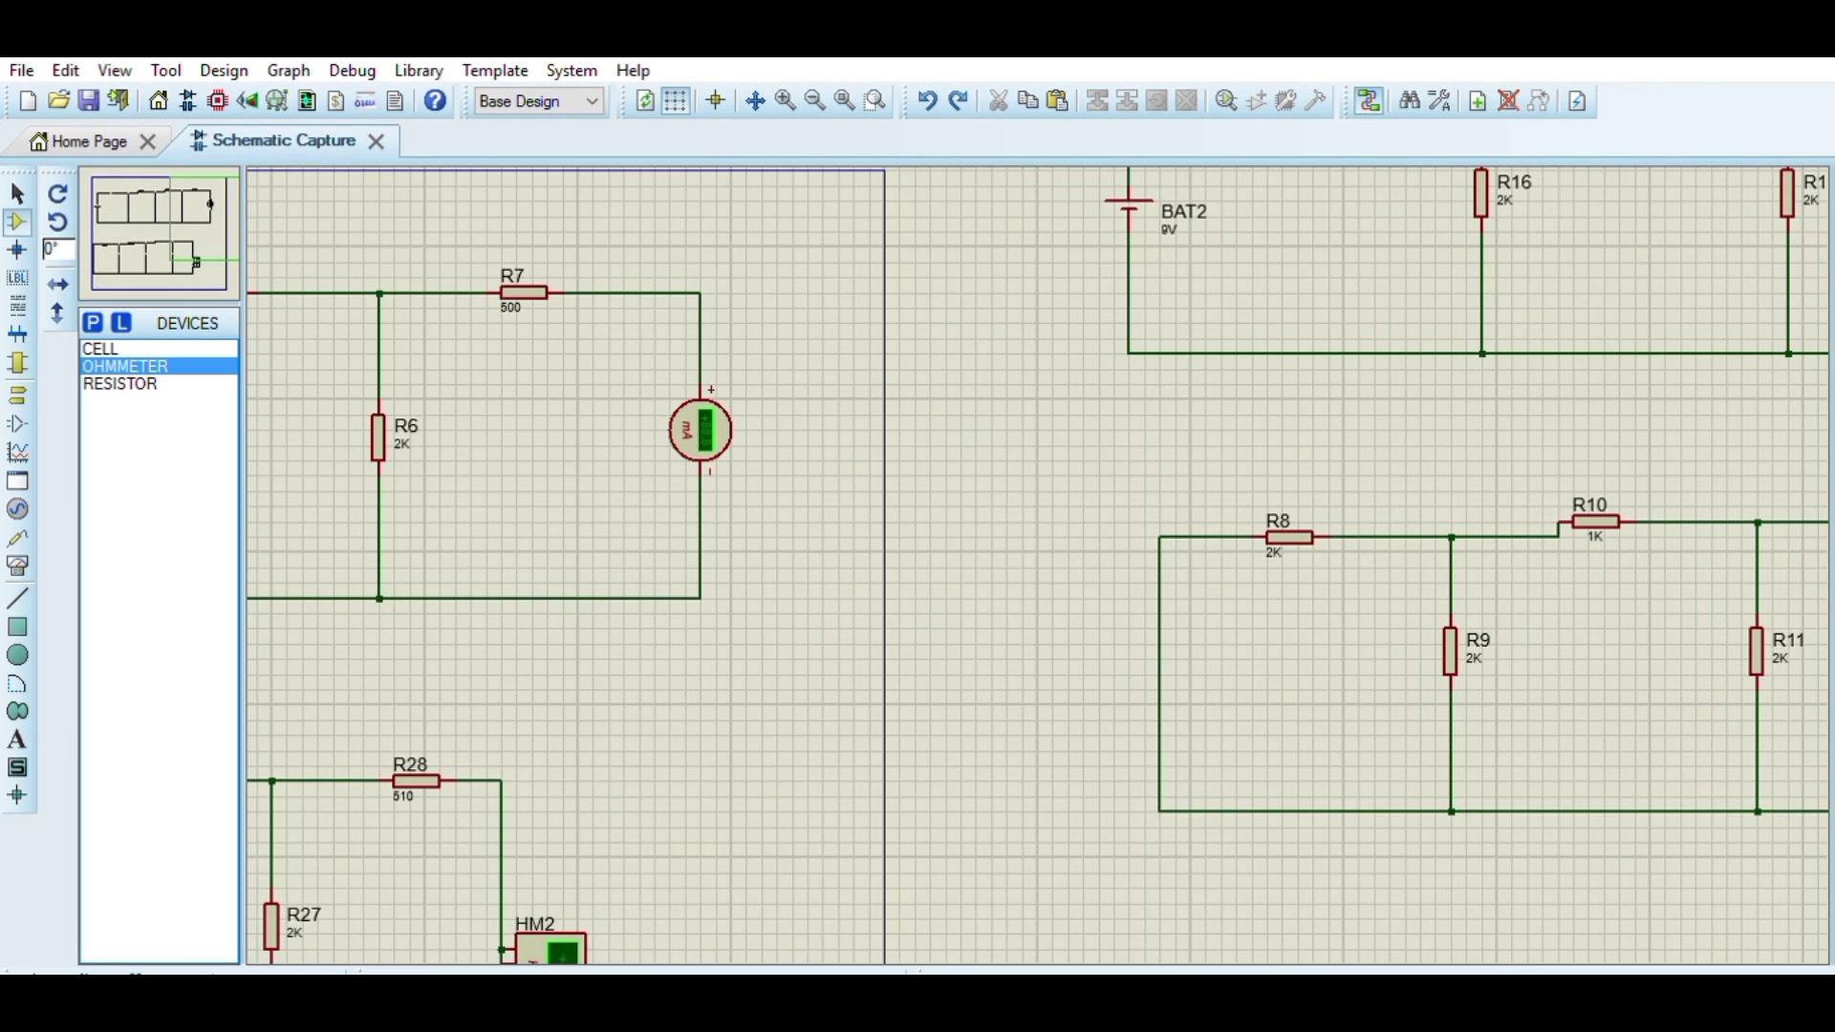